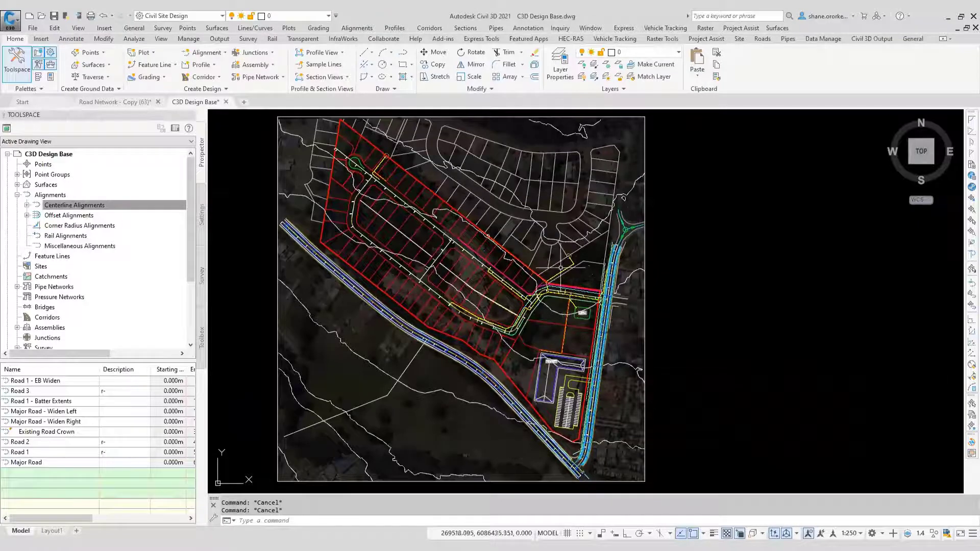
Open Windows Task View over the C3D Design Base drawing.
mouse_move(567, 273)
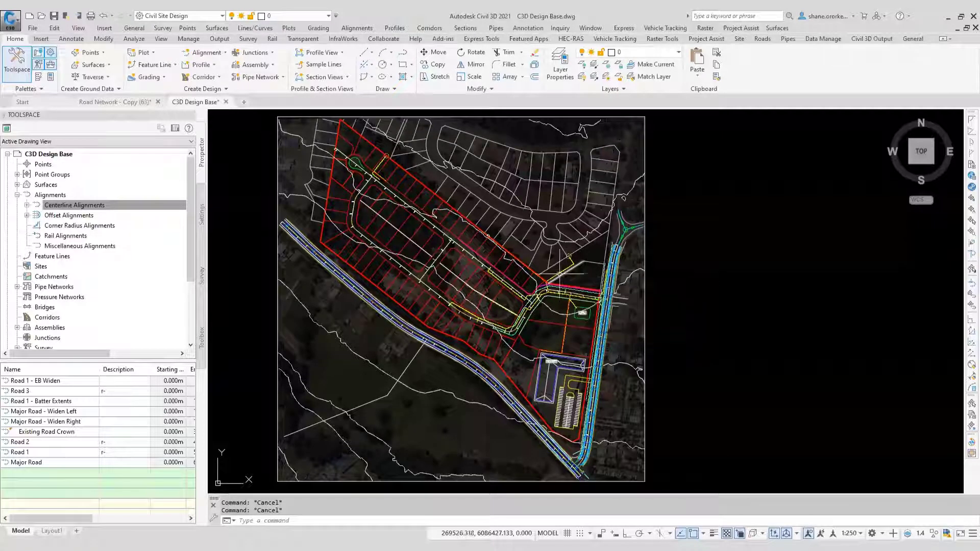
key("super+Tab")
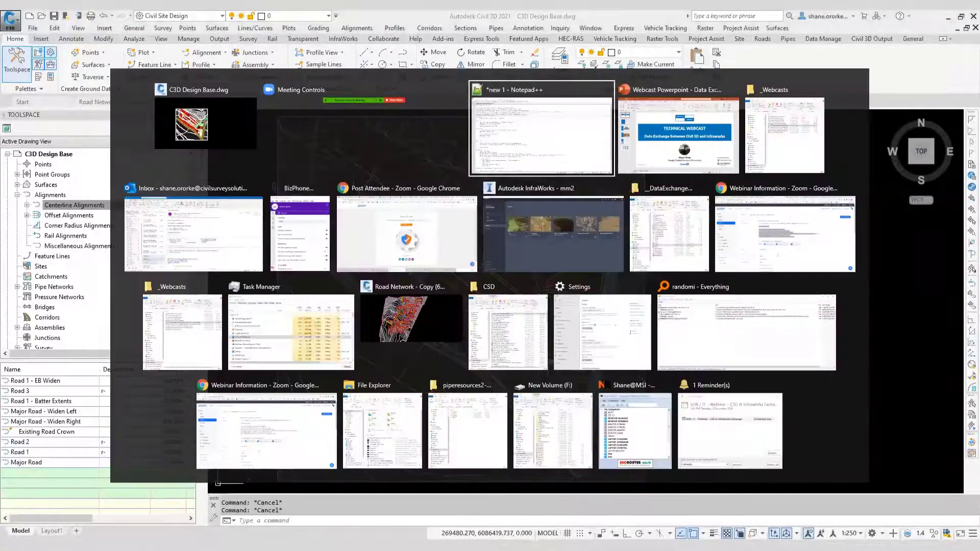
Bring InfraWorks to the front, maximise it, and launch Model Builder from the start page.
key("Escape")
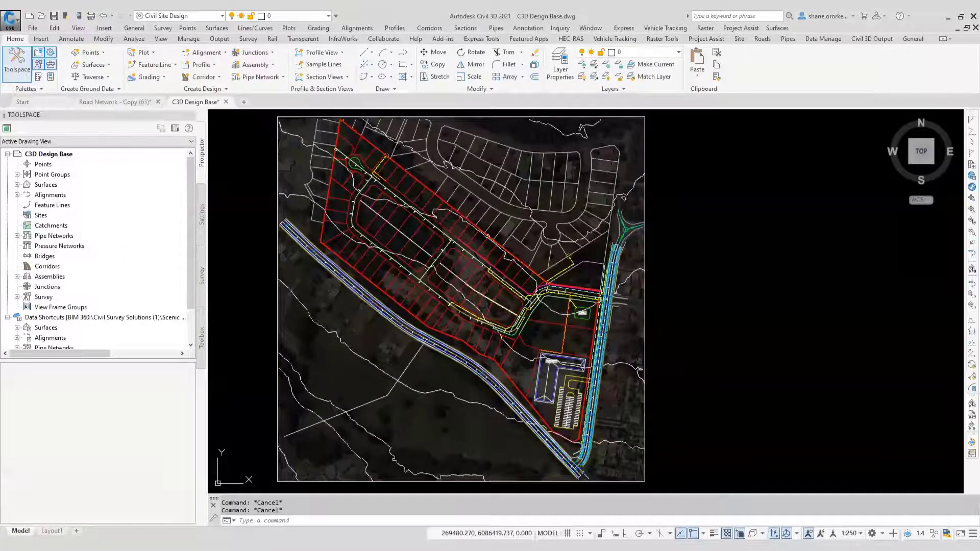
mouse_move(288, 547)
left_click(287, 503)
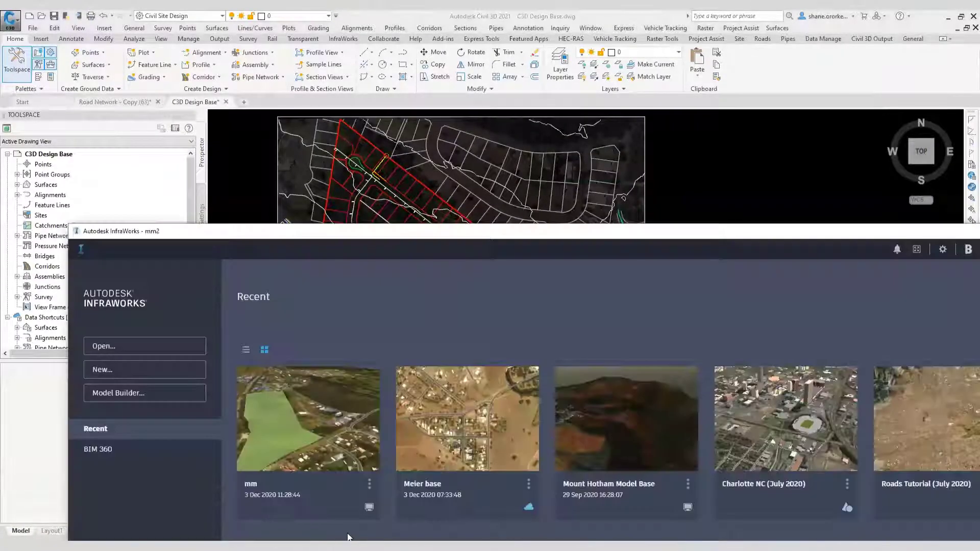
double_click(512, 230)
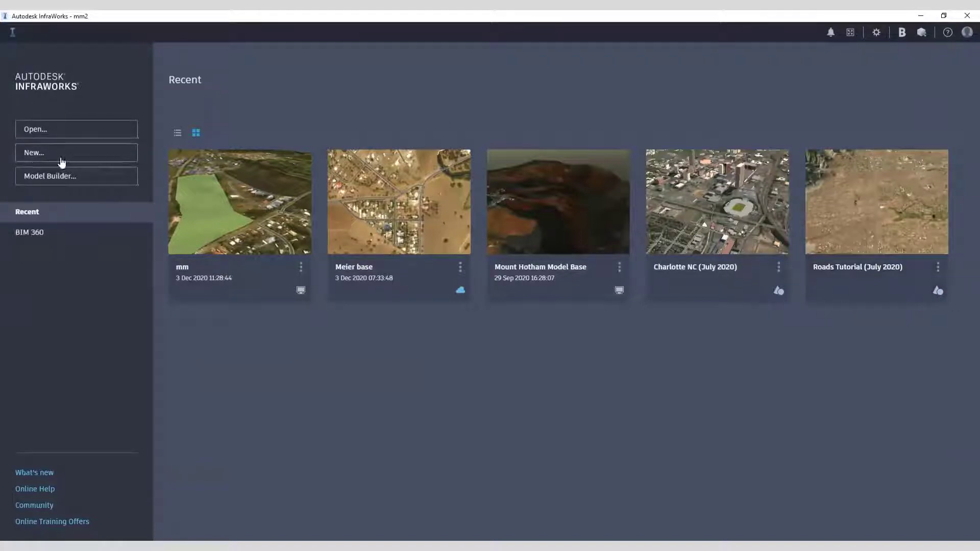
left_click(43, 157)
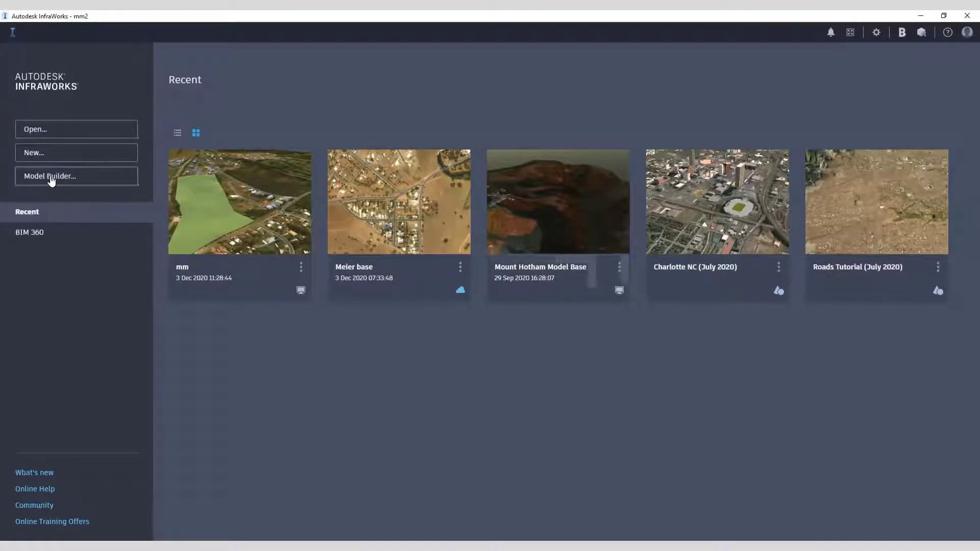
left_click(51, 177)
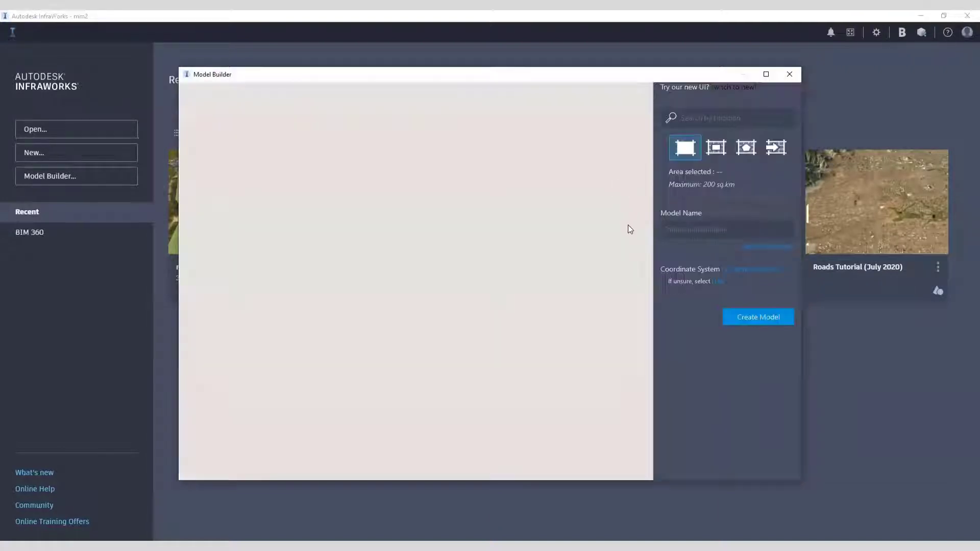
Find Mollymook, New South Wales on the map and mark a rectangular area of interest over it.
left_click(704, 116)
type("mollymook")
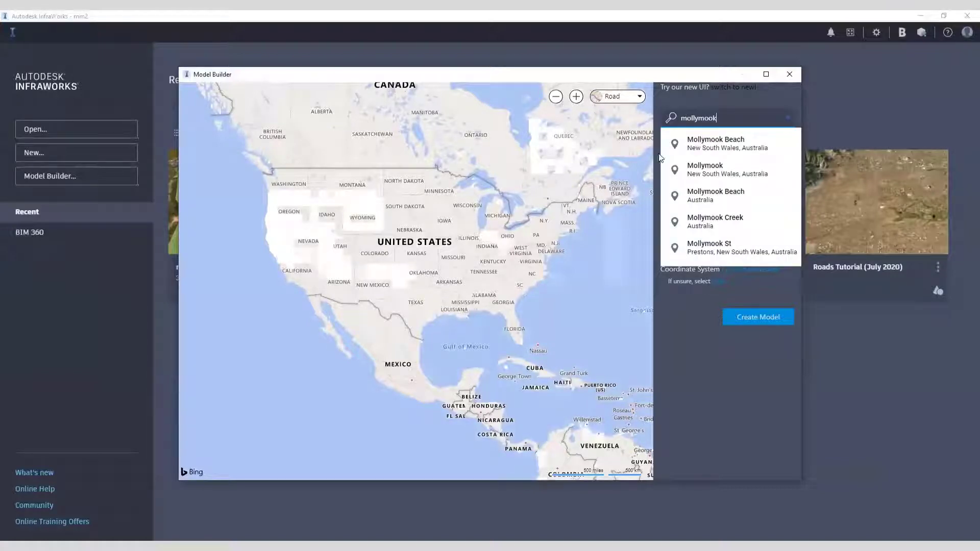
left_click(707, 170)
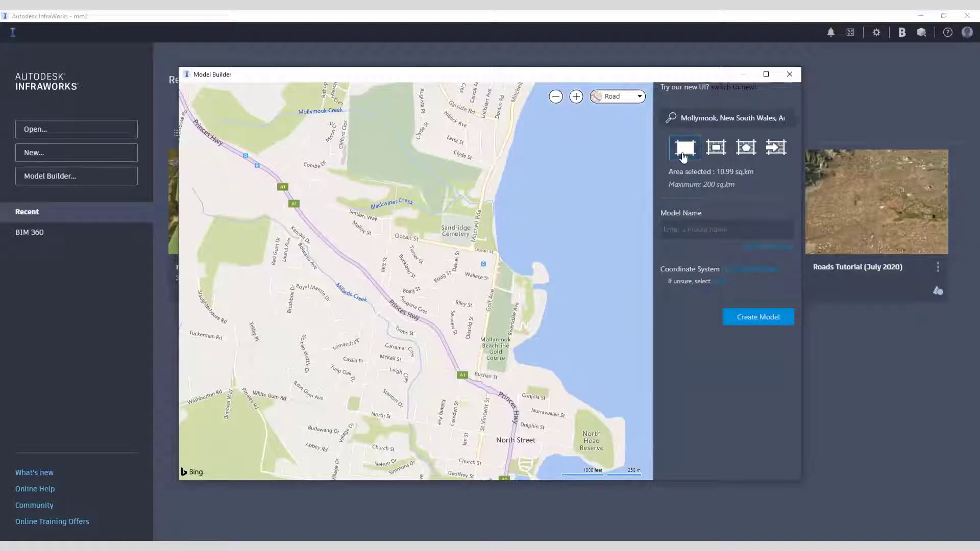
left_click(719, 153)
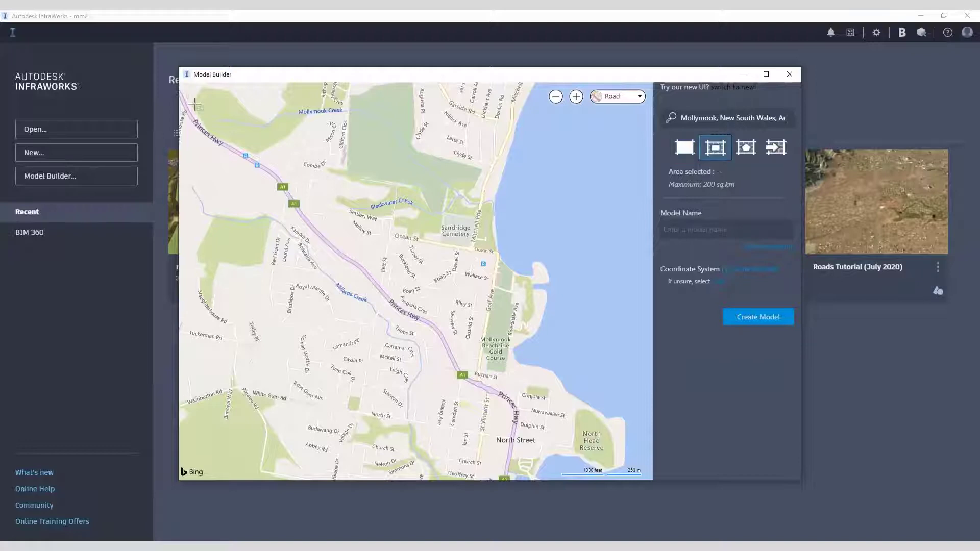
left_click_drag(198, 98, 477, 321)
left_click_drag(516, 348, 603, 401)
Name the model 'Mollymook', set coordinate system MGA-56, and create the model.
left_click(714, 233)
type("Mollymook")
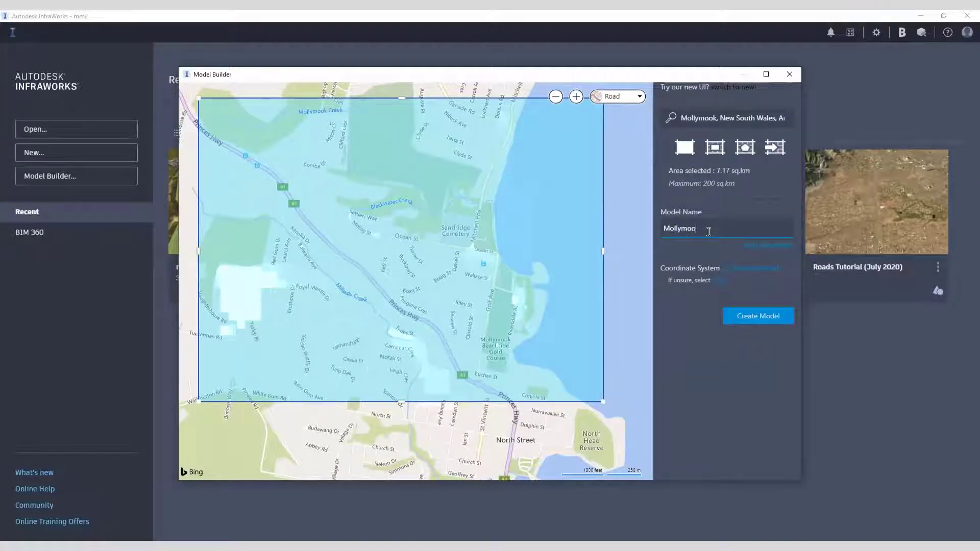
left_click(765, 270)
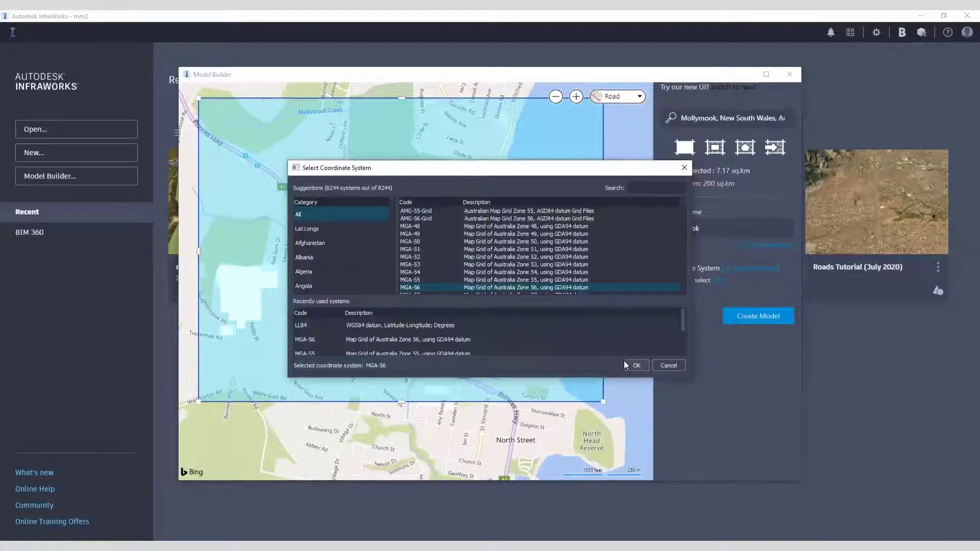
left_click(636, 365)
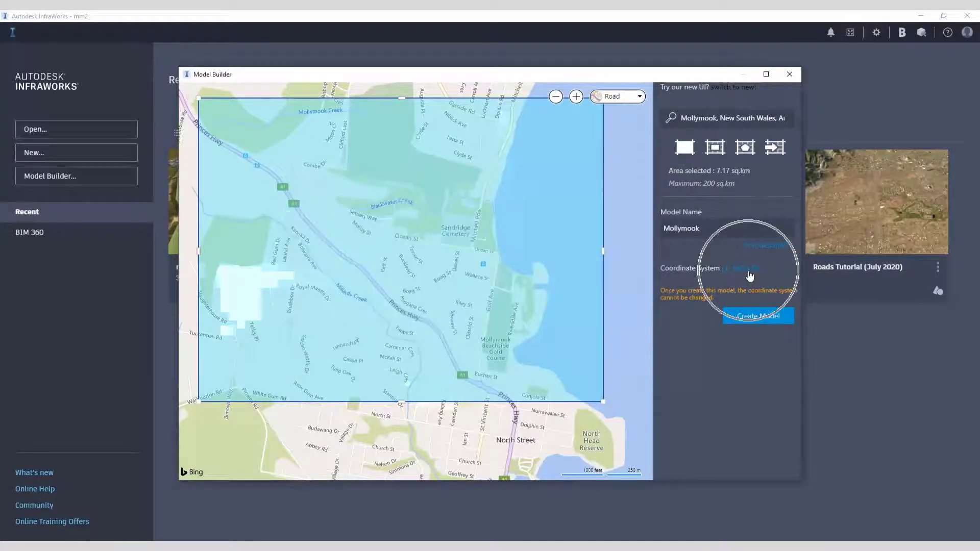
left_click(762, 318)
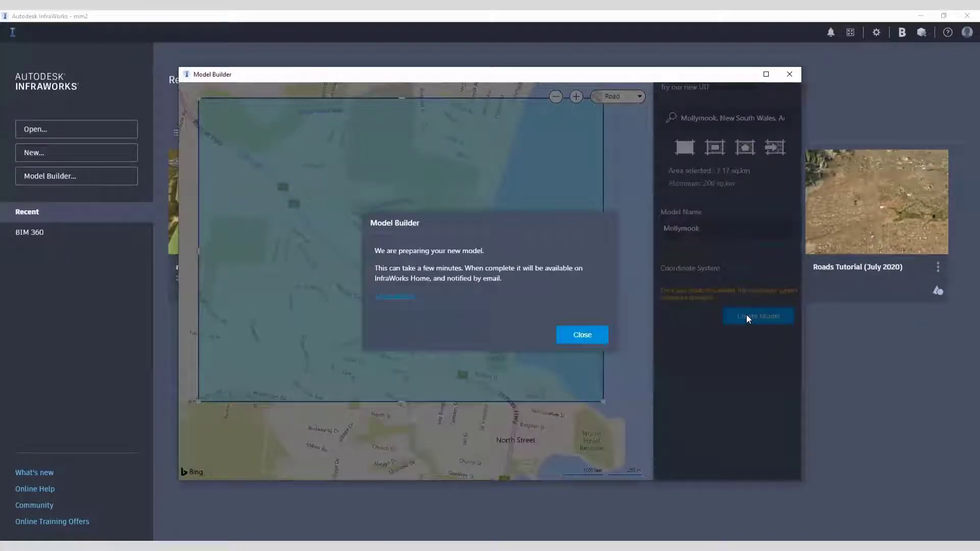
Dismiss the preparation notice, close Model Builder, and bring up the Alt+Tab window switcher.
left_click(582, 334)
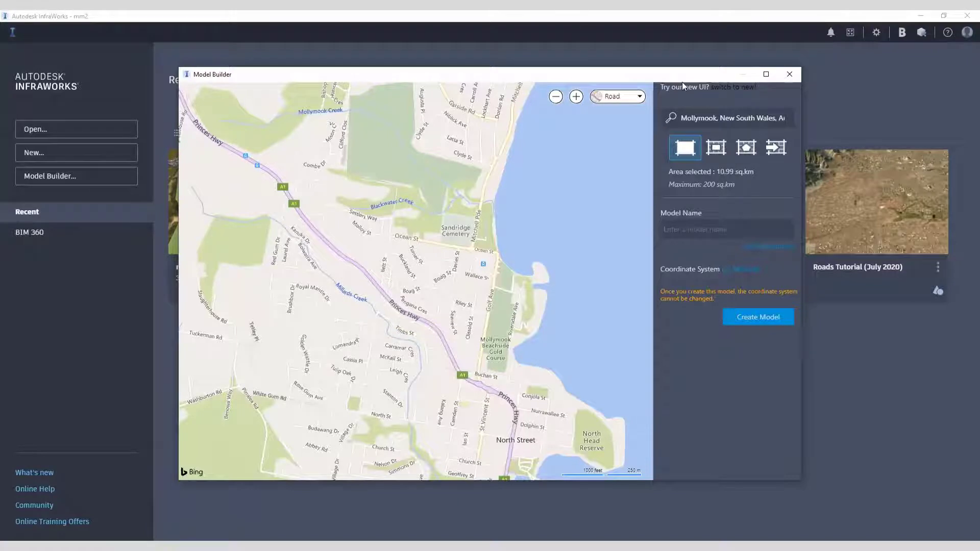
left_click_drag(666, 78, 648, 81)
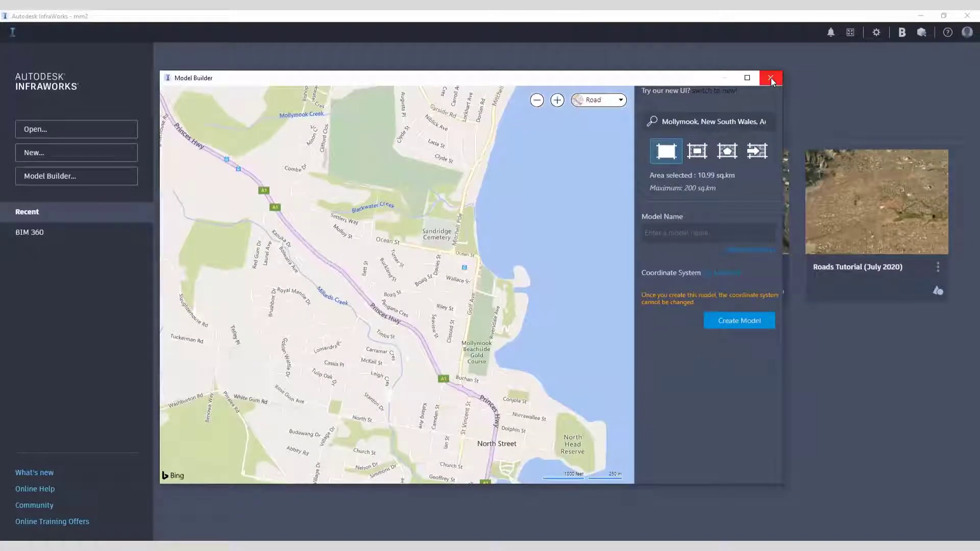
left_click(771, 77)
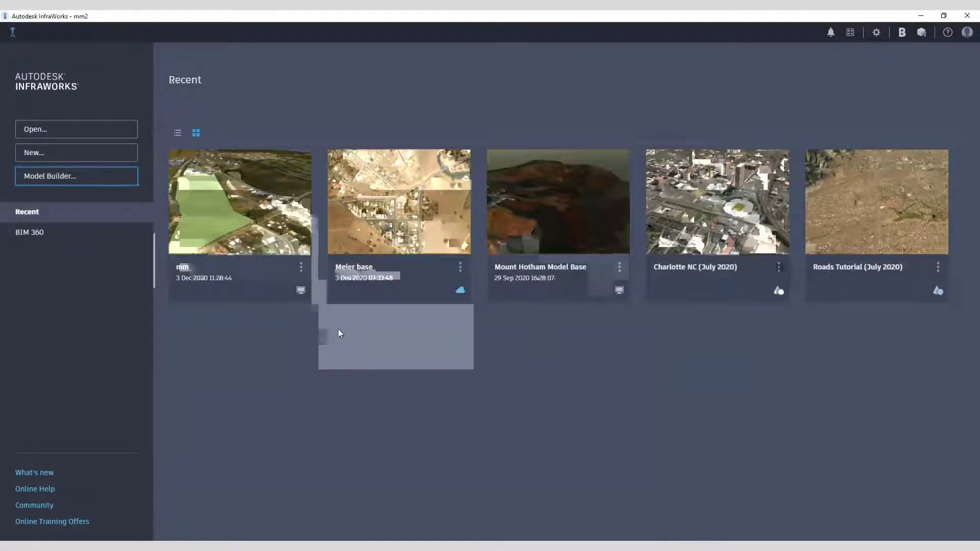
key("alt+Tab")
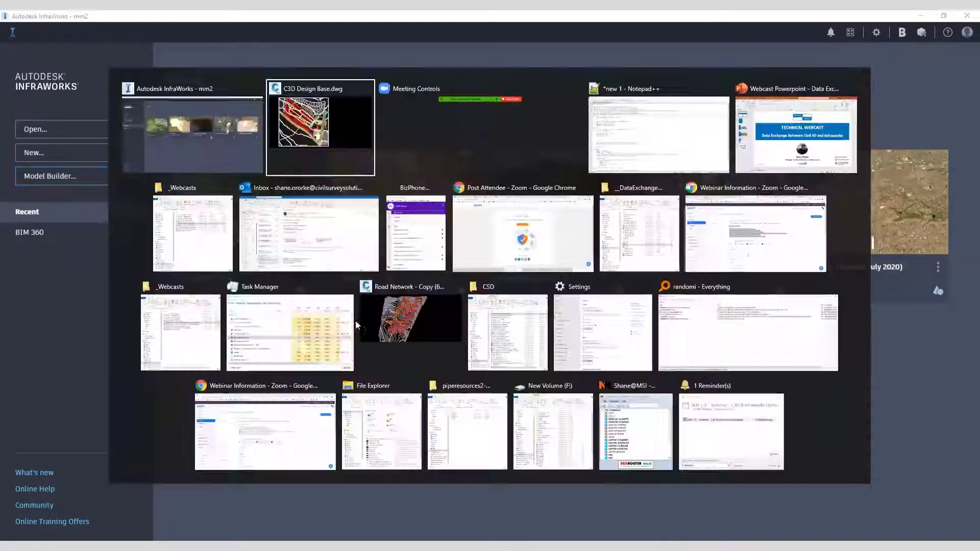
Switch back to C3D Design Base.dwg and select the site boundary polyline.
left_click(367, 315)
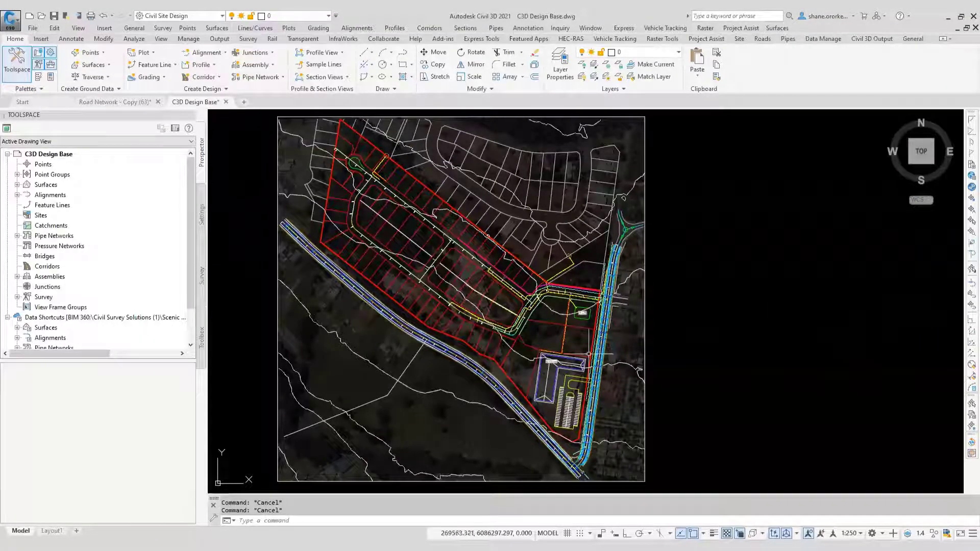
middle_click_drag(524, 364, 520, 323)
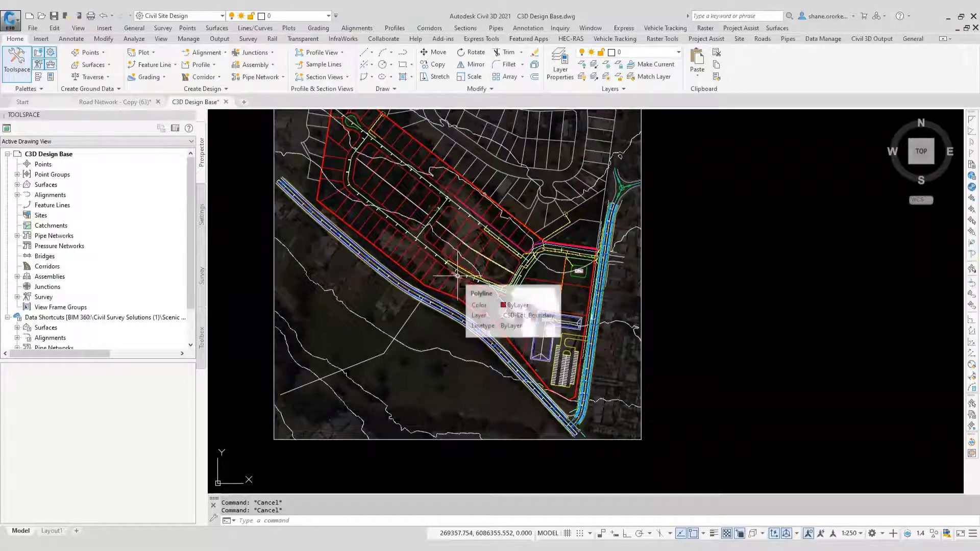
left_click(529, 367)
mouse_move(373, 258)
middle_mouse_down()
mouse_move(360, 279)
mouse_move(378, 296)
middle_mouse_up()
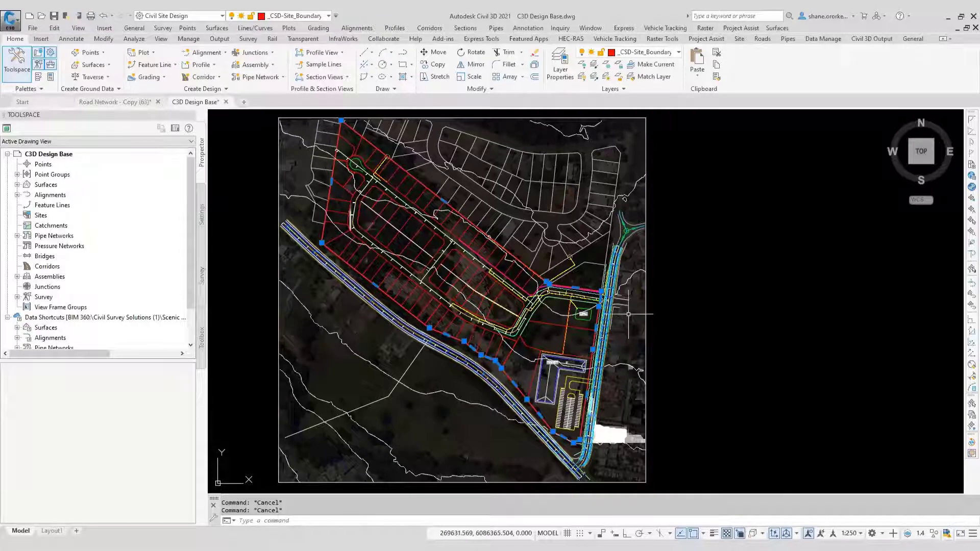
Run the MAPEXPORT command.
type("ma")
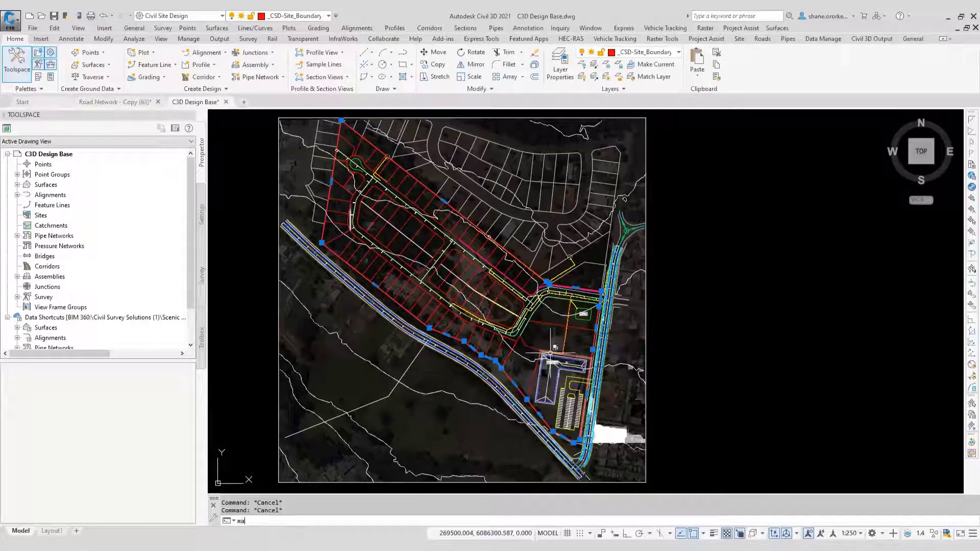
type("pexport")
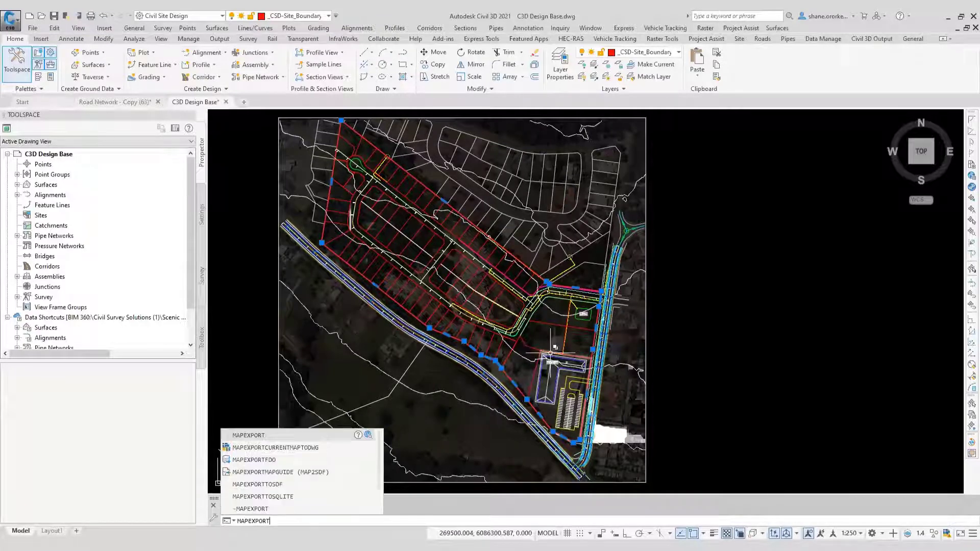
key("Down")
key("Down")
key("Down")
key("Down")
key("Down")
key("Down")
key("Escape")
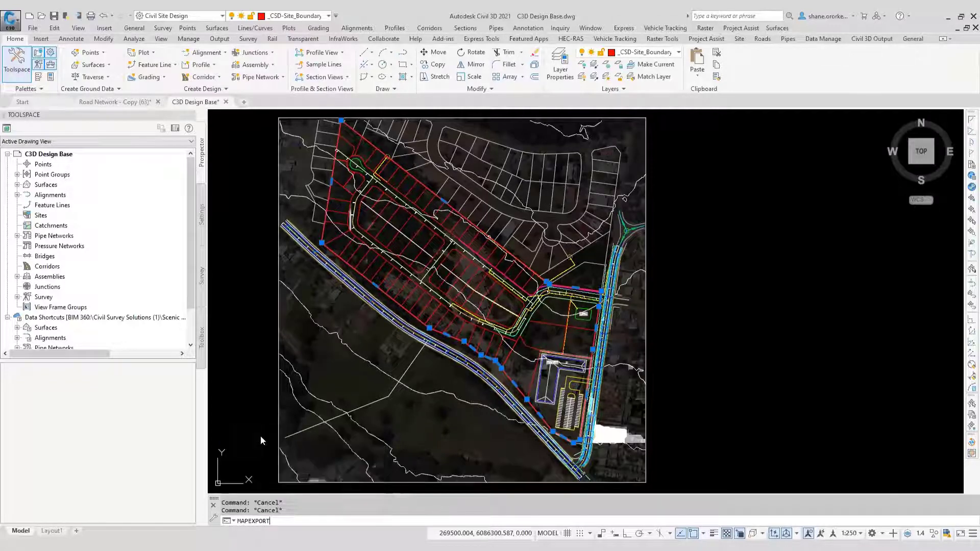
key("Return")
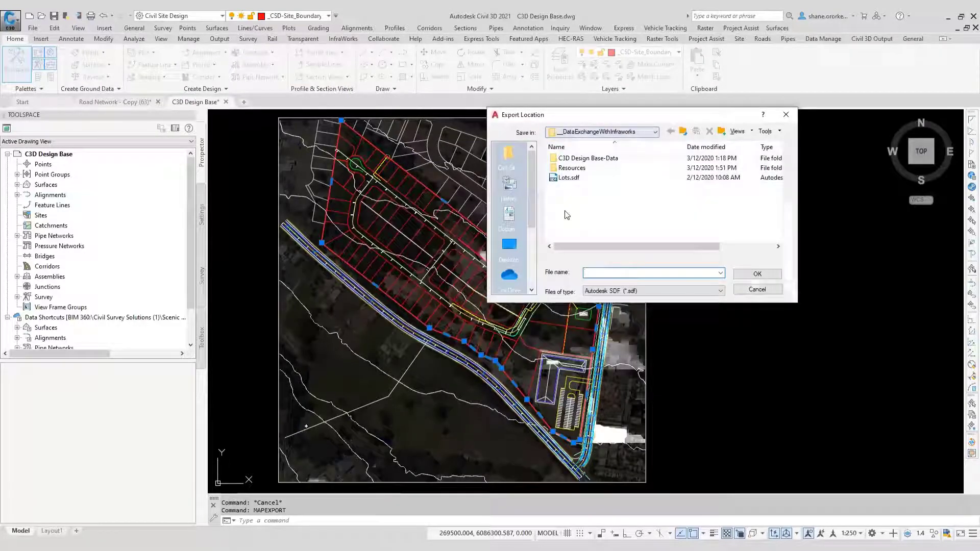
Export as Autodesk SDF to 'Overall boundary - for render' and choose Select manually.
left_click(720, 291)
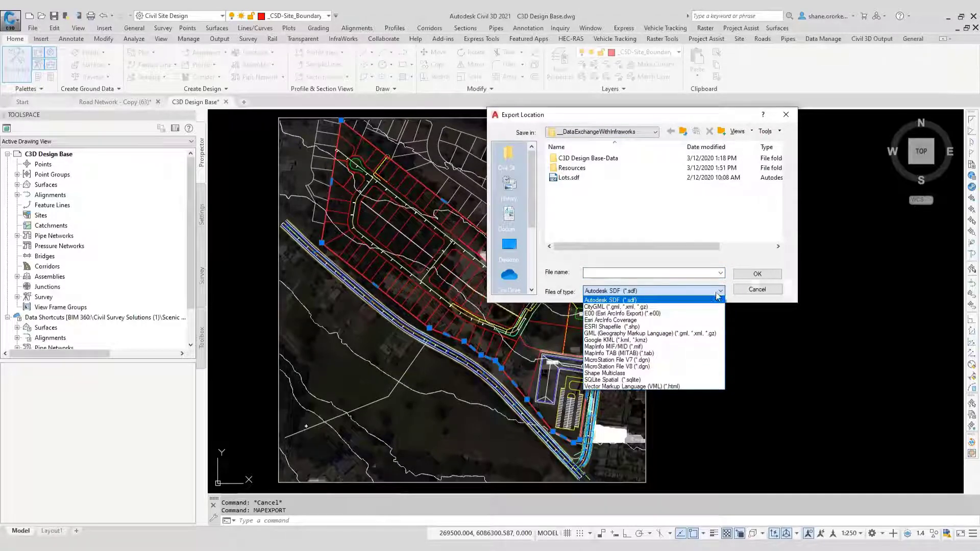
left_click(622, 301)
left_click(613, 273)
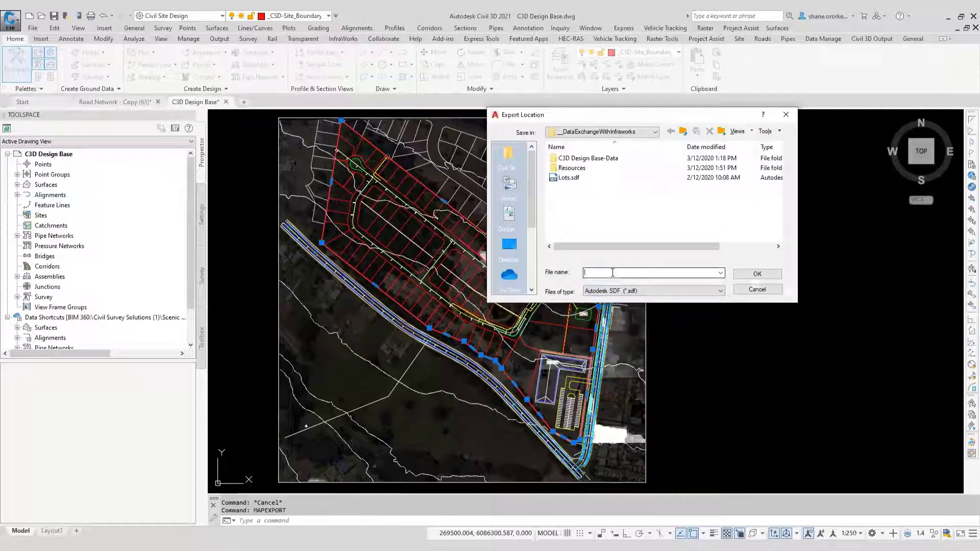
type("Overall boundary - for render")
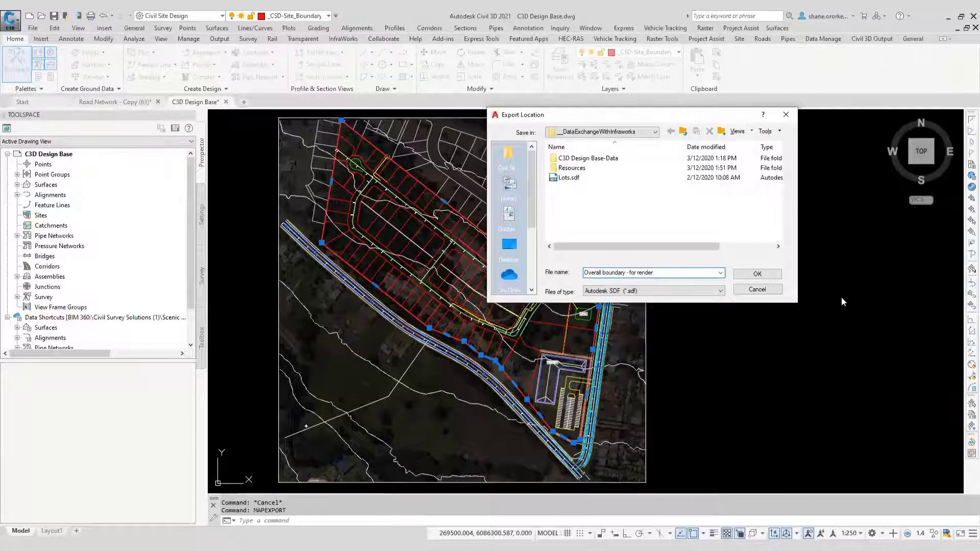
left_click(758, 273)
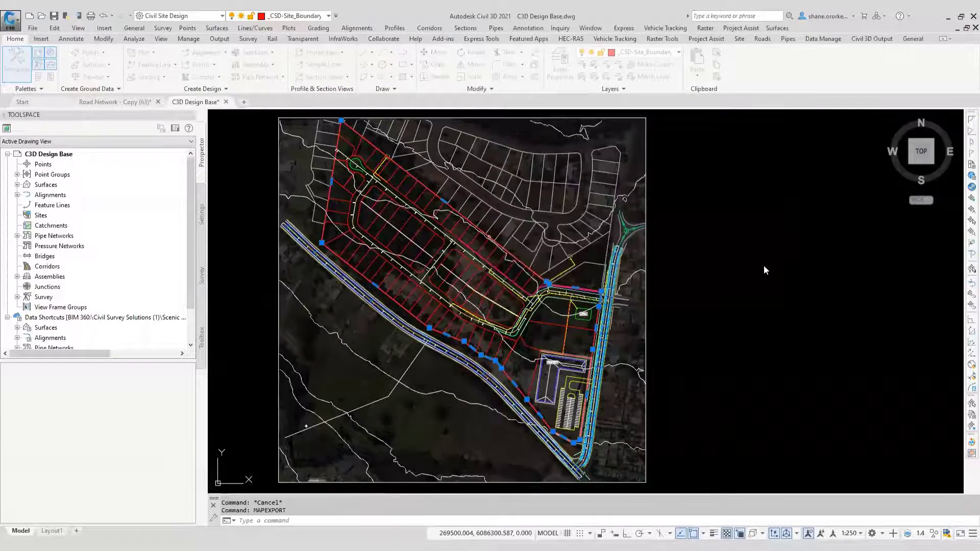
left_click(749, 184)
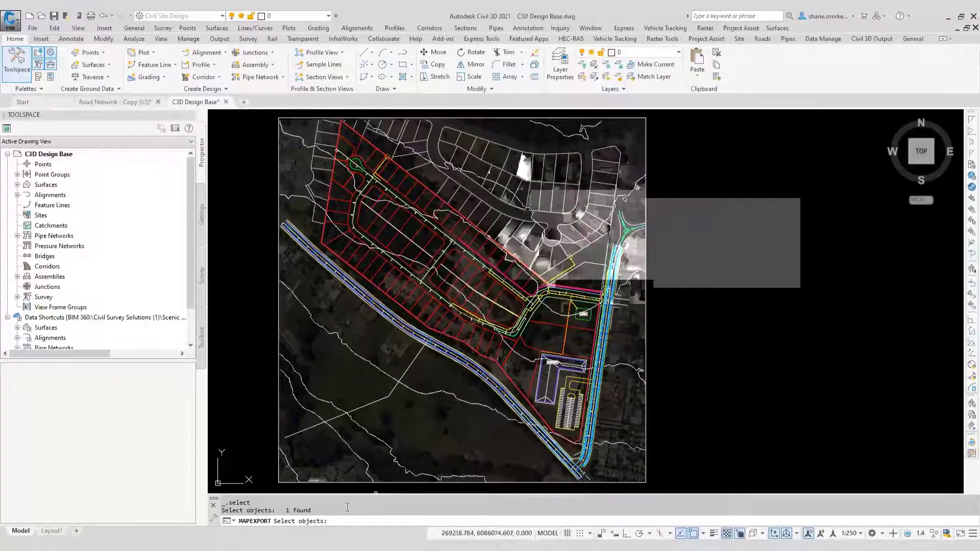
Finish selecting the boundary, enable Treat closed polylines as polygons, and run the SDF export.
key("Return")
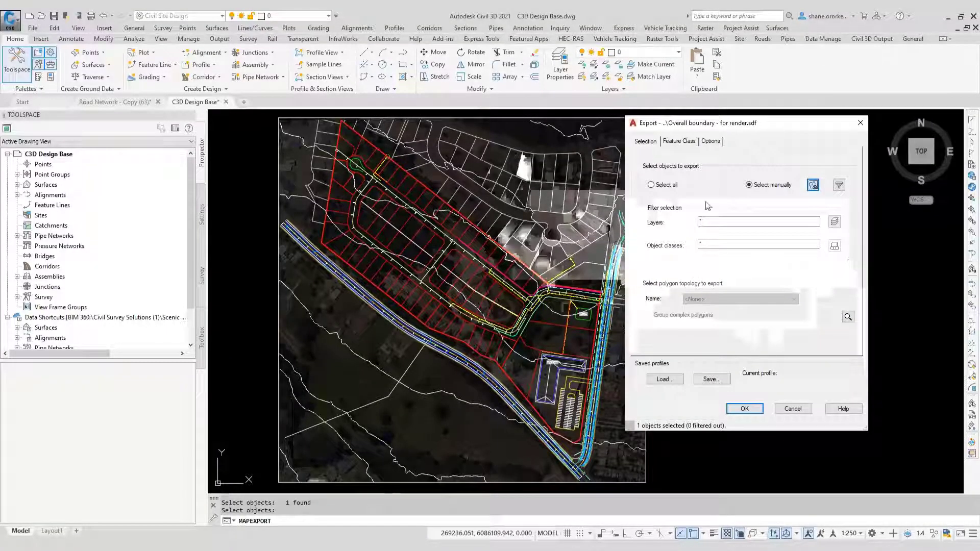
left_click(710, 141)
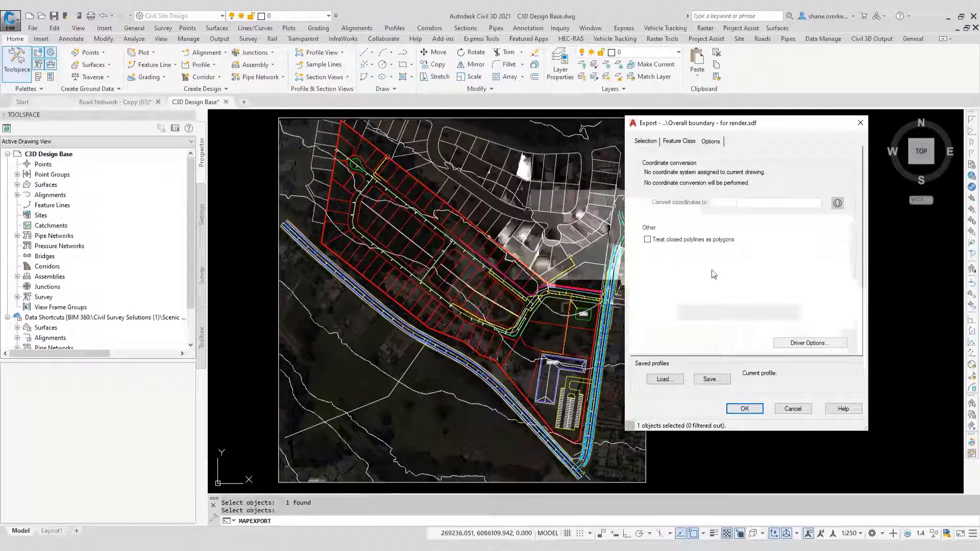
left_click(673, 240)
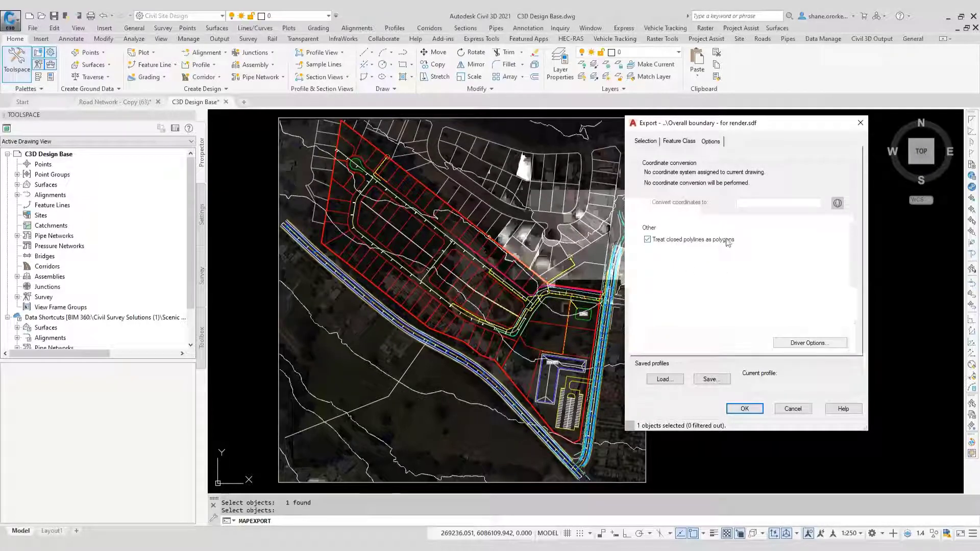
left_click(679, 143)
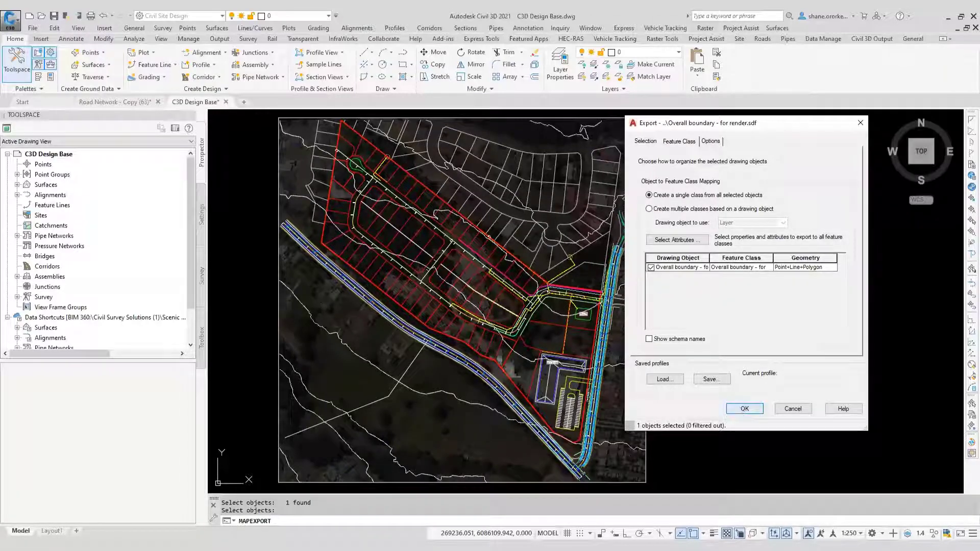
left_click(744, 409)
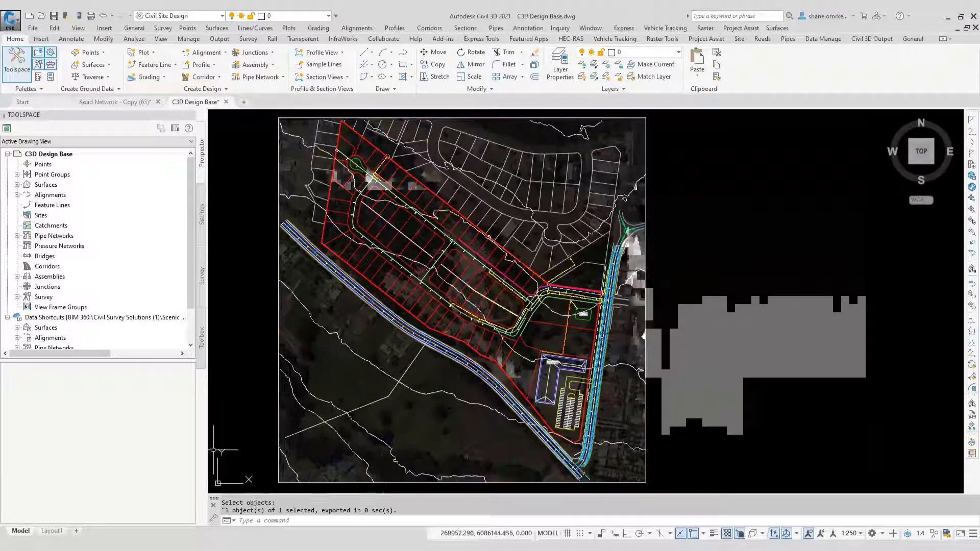
left_click(424, 546)
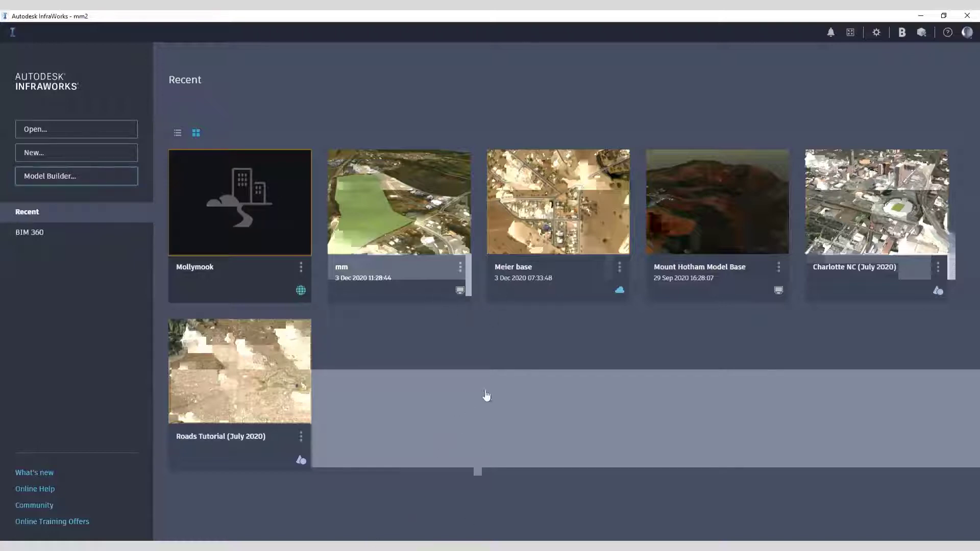
Open the Mollymook model from Local storage on the Recent page.
left_click(270, 227)
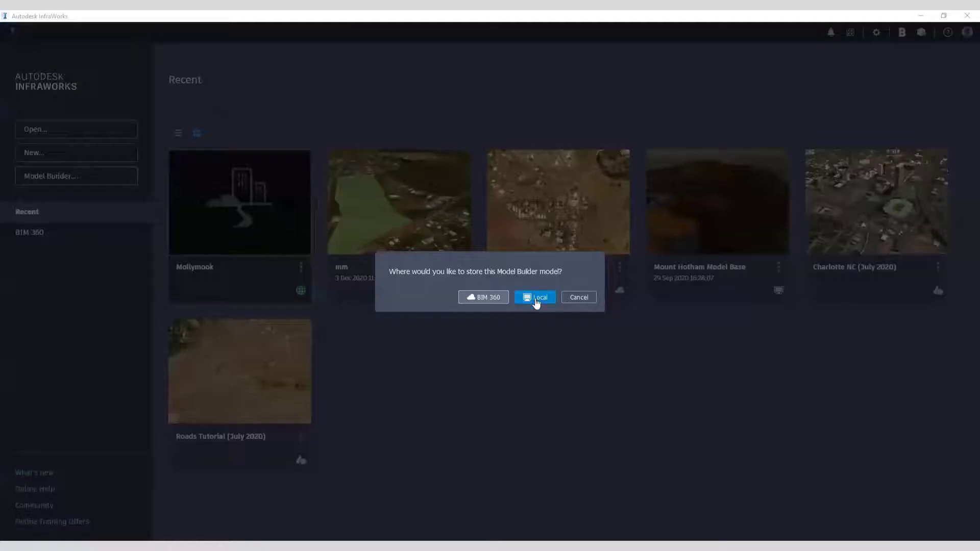
left_click(536, 298)
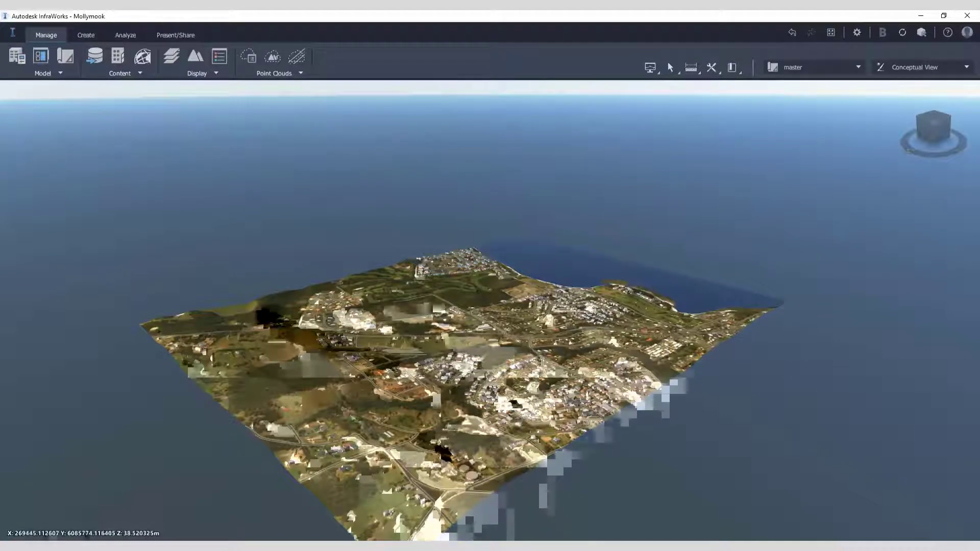
Orbit and zoom around Mollymook to inspect its buildings, roads and coastline.
left_click_drag(541, 375, 367, 347)
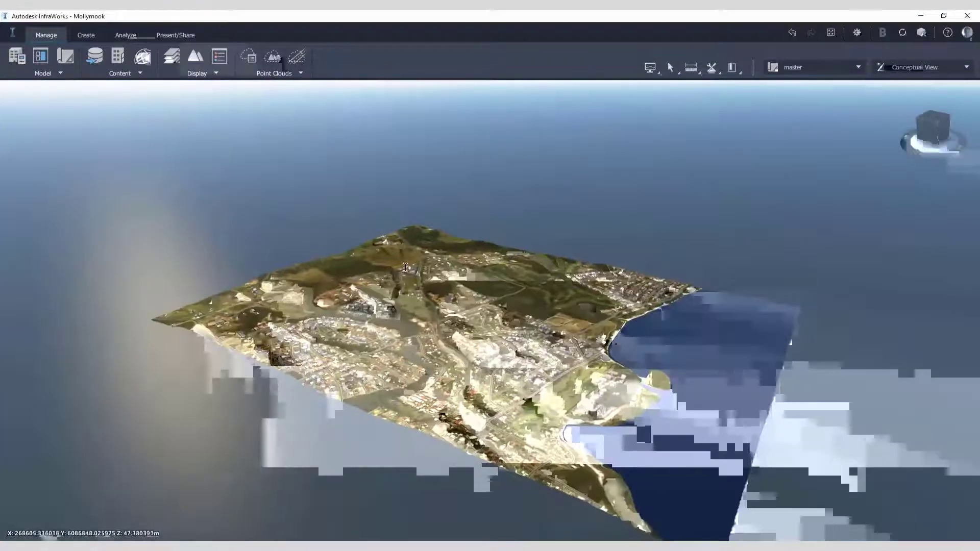
scroll(439, 298, "up", 5)
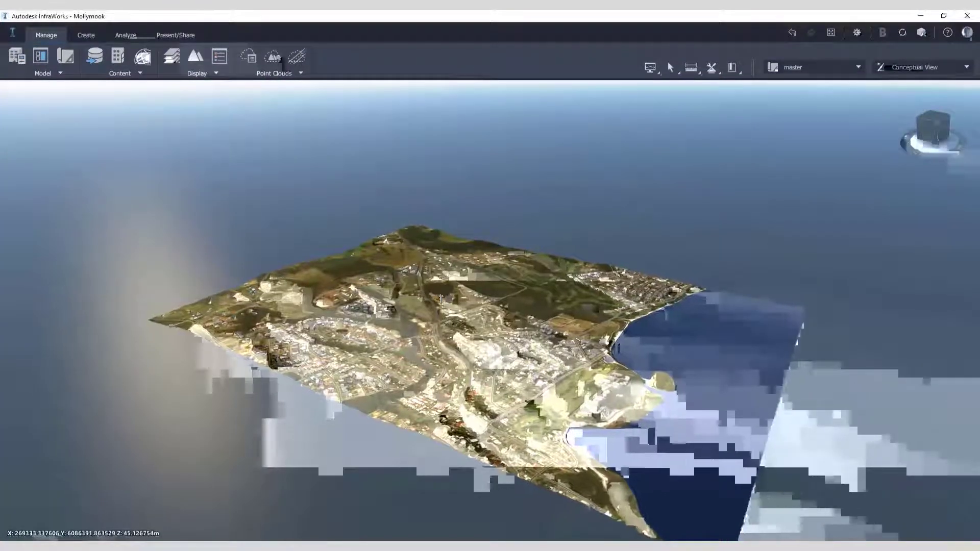
scroll(459, 371, "up", 5)
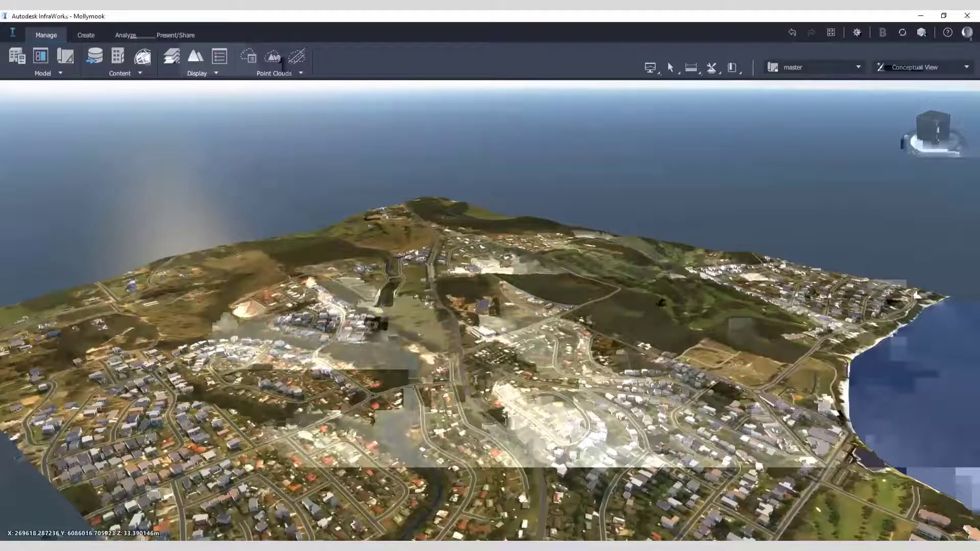
scroll(605, 386, "up", 5)
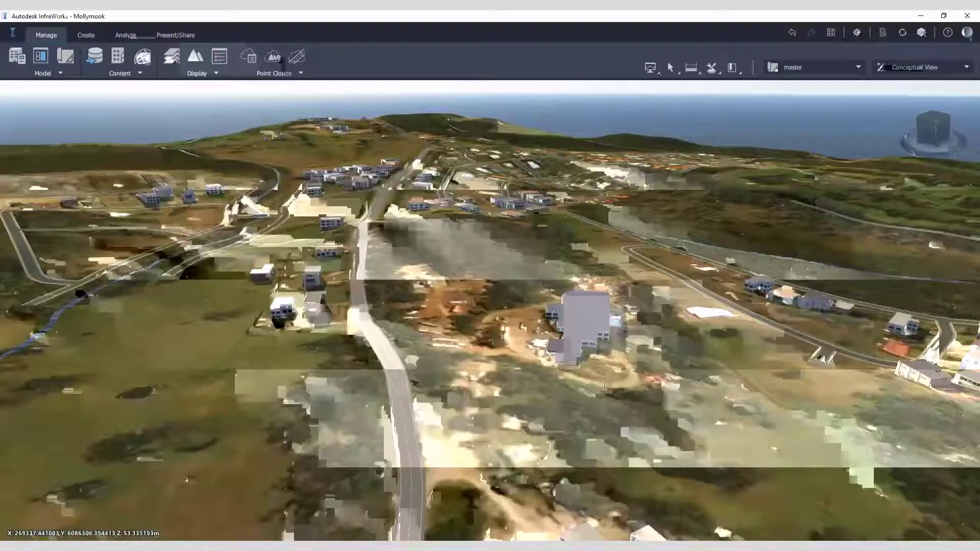
left_click_drag(605, 386, 577, 372)
middle_click_drag(683, 363, 598, 376, "shift")
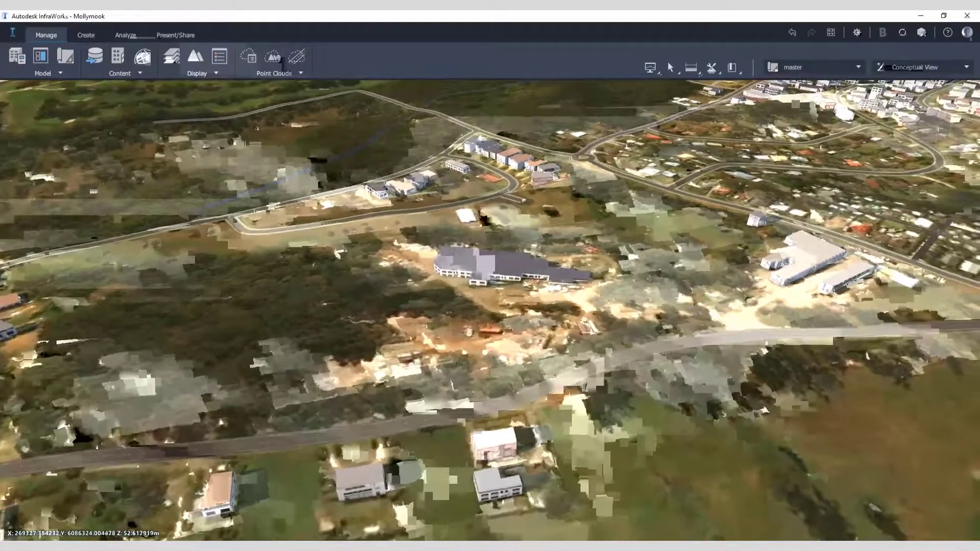
scroll(535, 356, "down", 5)
left_click_drag(535, 356, 465, 296)
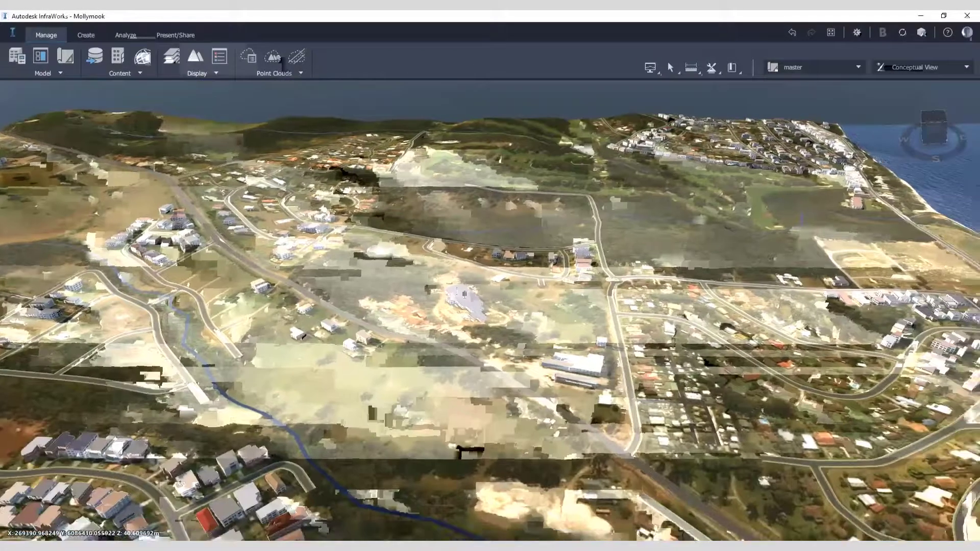
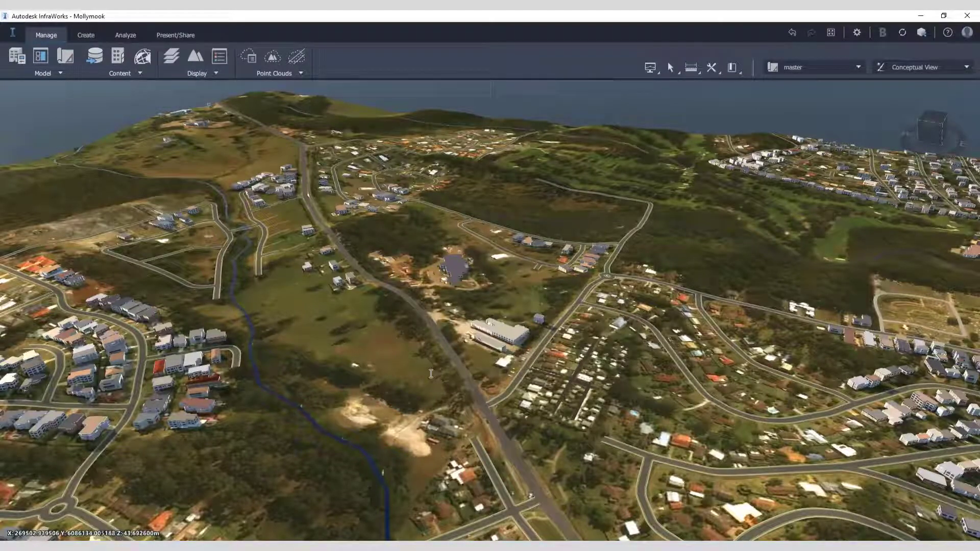
Orbit around Mollymook and zoom in on the large town-centre buildings beside the main road.
left_click_drag(480, 311, 426, 290)
middle_click_drag(427, 290, 542, 318)
left_click_drag(557, 315, 481, 298)
middle_click_drag(480, 297, 524, 335)
mouse_move(523, 334)
left_mouse_down()
mouse_move(421, 328)
mouse_move(547, 347)
left_mouse_up()
middle_click_drag(548, 347, 563, 298)
scroll(563, 298, "up", 4)
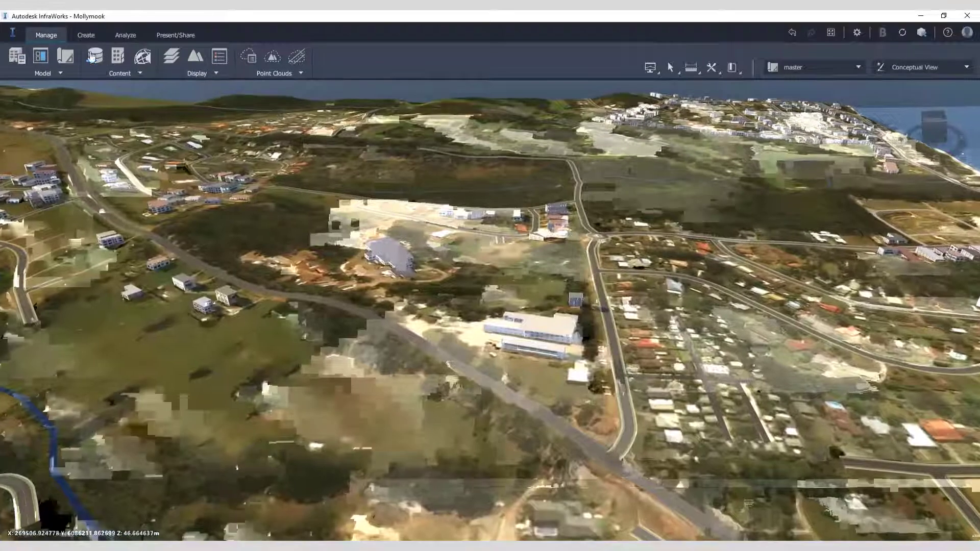
Open Data Sources and view details of the buildings, landuse, imagery, roads, elevation and waterways sources.
left_click(94, 56)
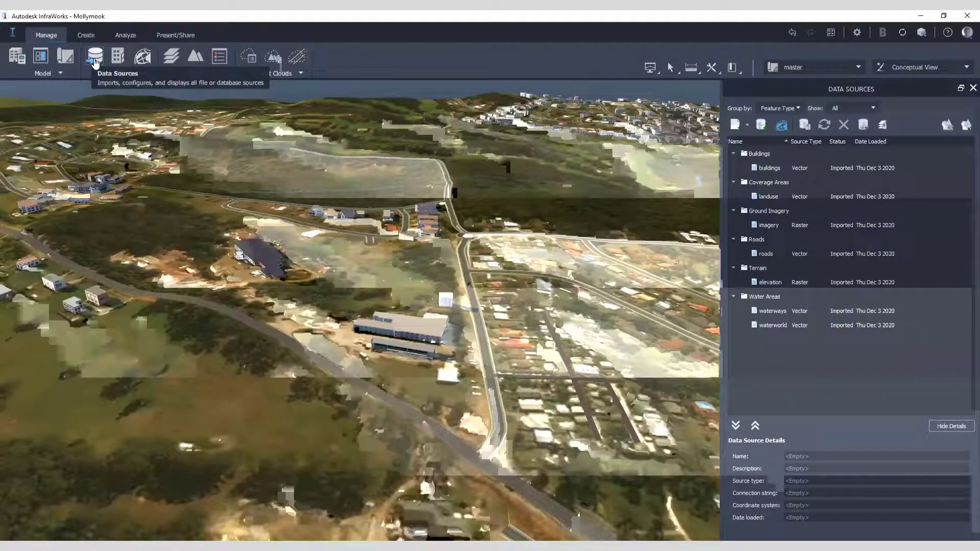
left_click(771, 171)
left_click(763, 200)
left_click(766, 225)
left_click(768, 254)
left_click(769, 282)
left_click(772, 313)
Review the Roads data source details again, scrolling through its information.
left_click_drag(430, 282, 391, 289)
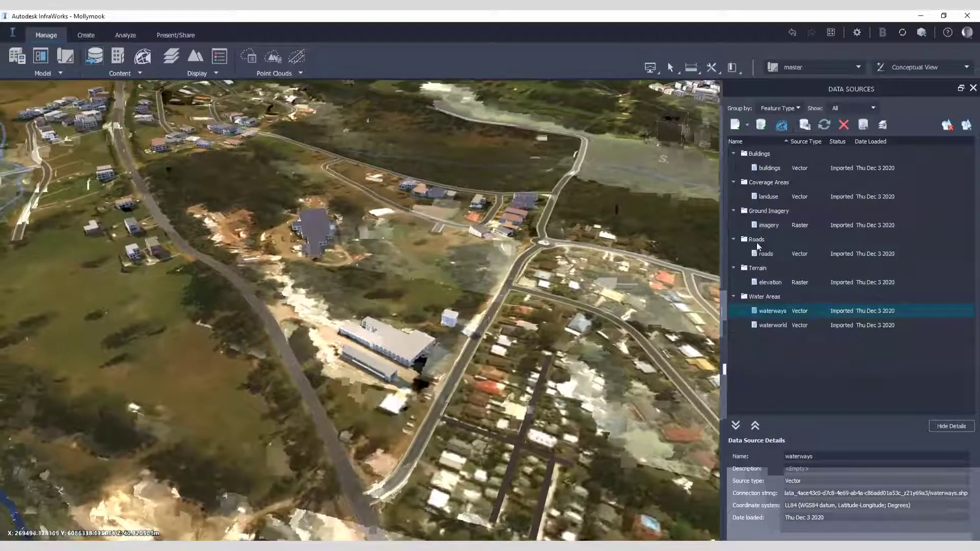
left_click(757, 241)
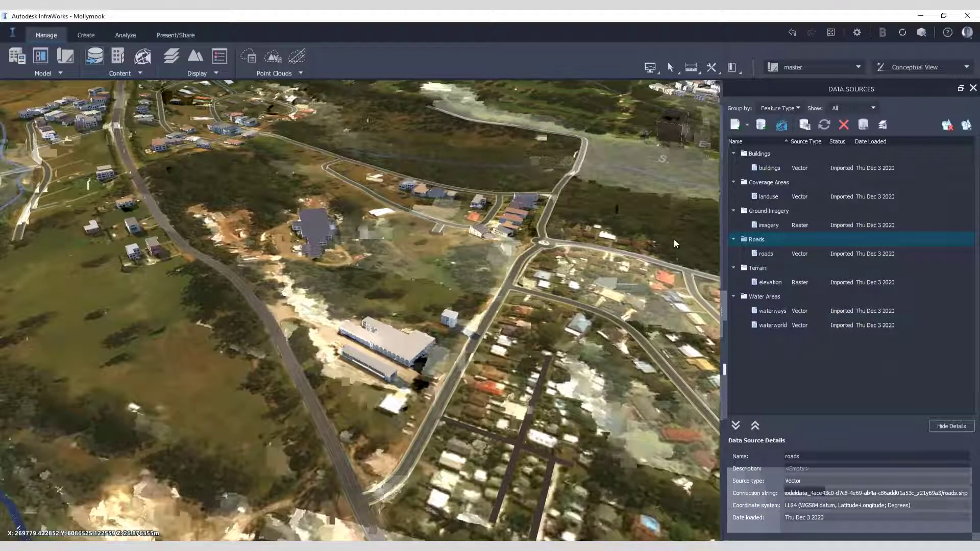
scroll(388, 326, "down", 5)
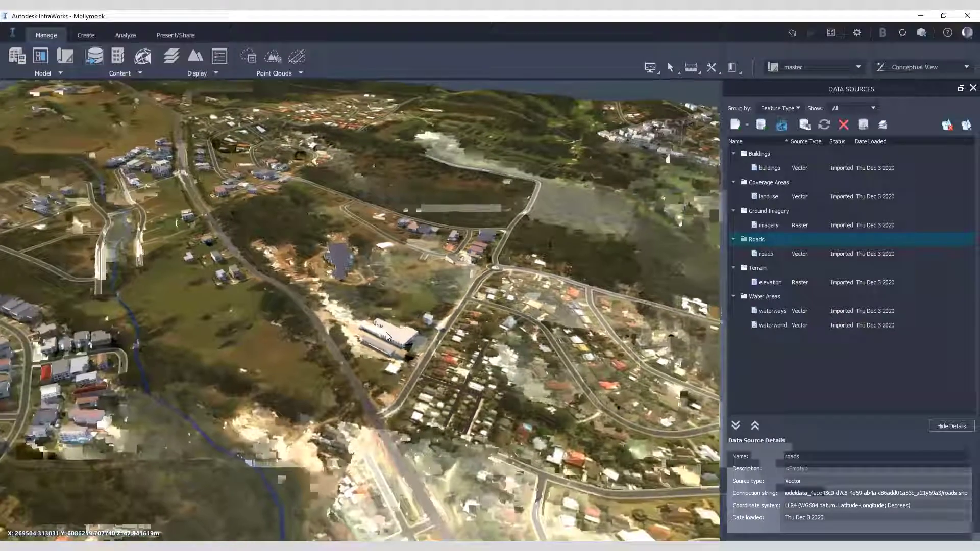
scroll(386, 336, "down", 5)
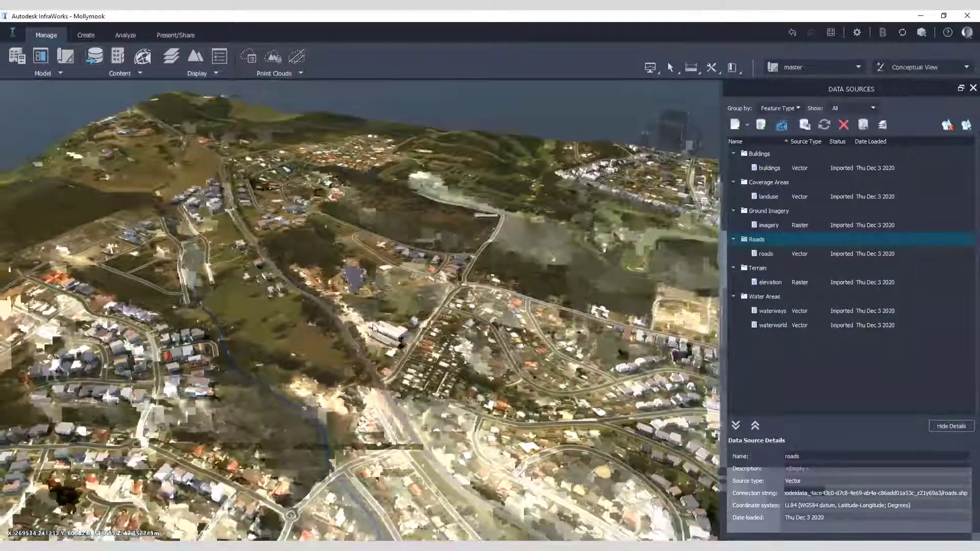
Orbit around the central town building and zoom in close to it.
left_click_drag(373, 326, 240, 360)
middle_click_drag(240, 358, 364, 352, "shift")
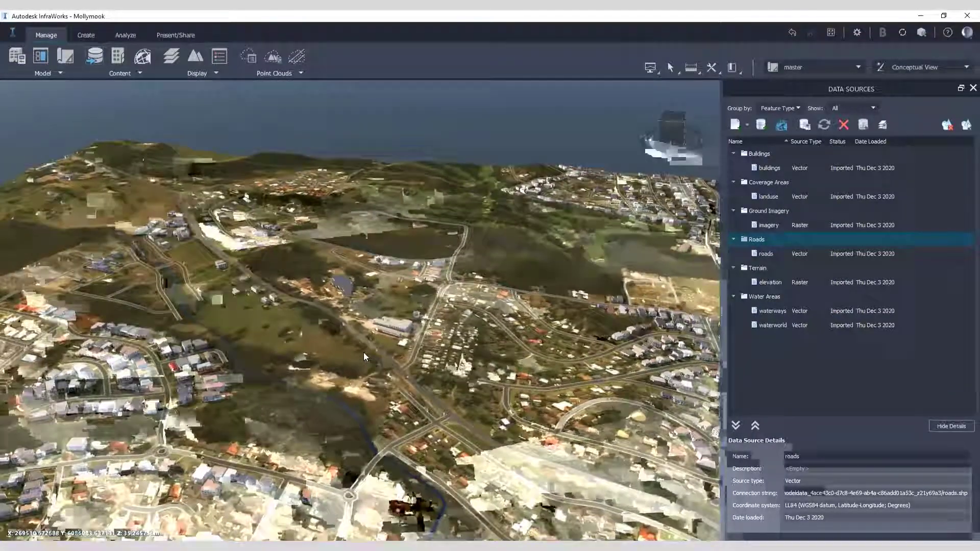
scroll(364, 352, "up", 5)
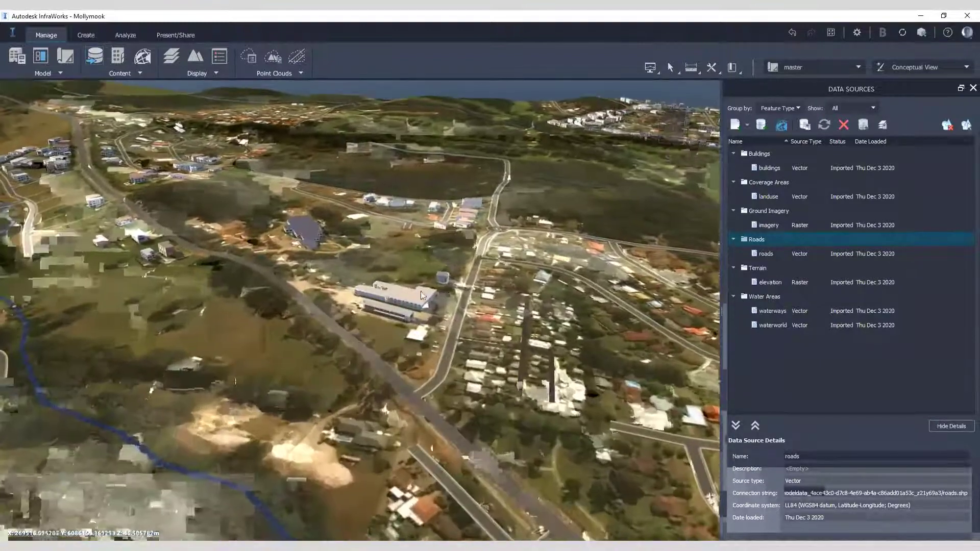
scroll(422, 295, "up", 3)
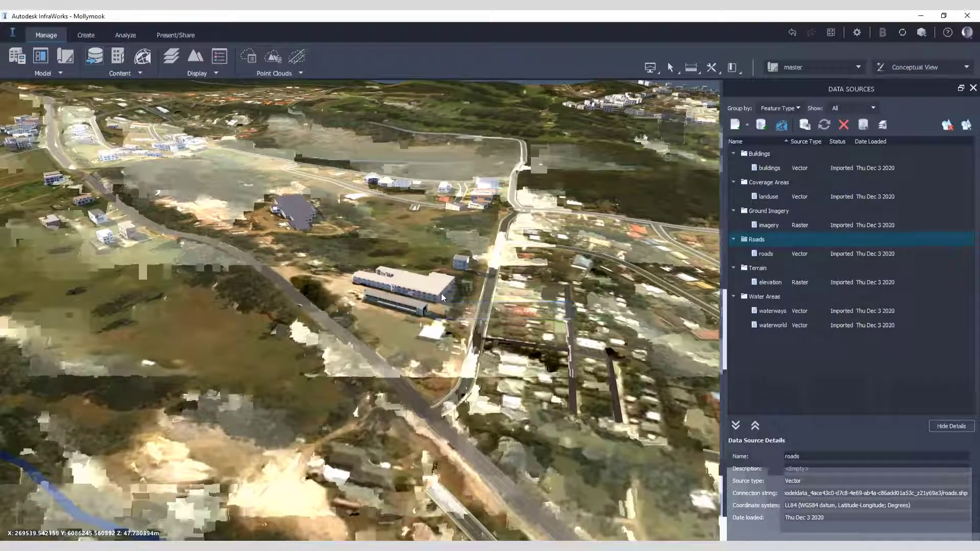
mouse_move(442, 294)
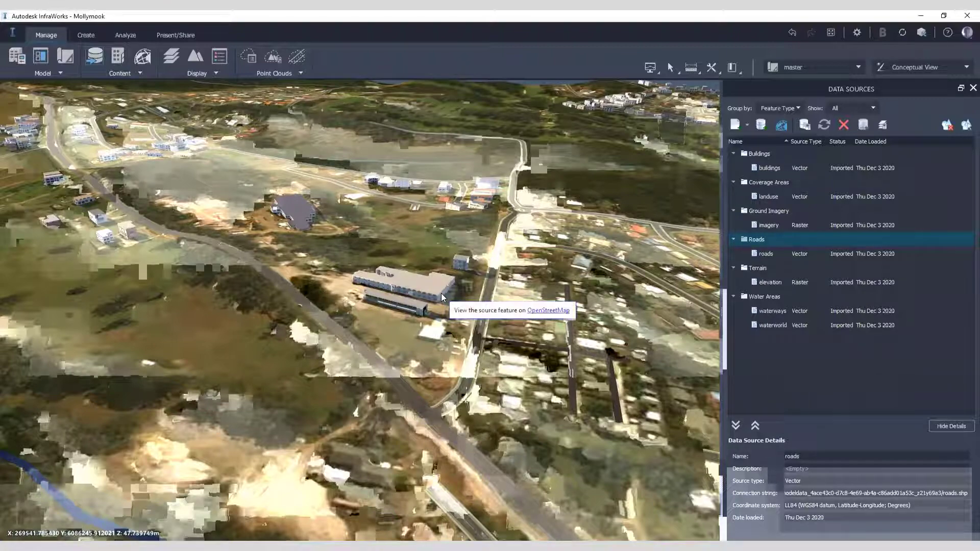
Add a proposal named DesignScenario1 from the master proposal list and make it active.
left_click(858, 68)
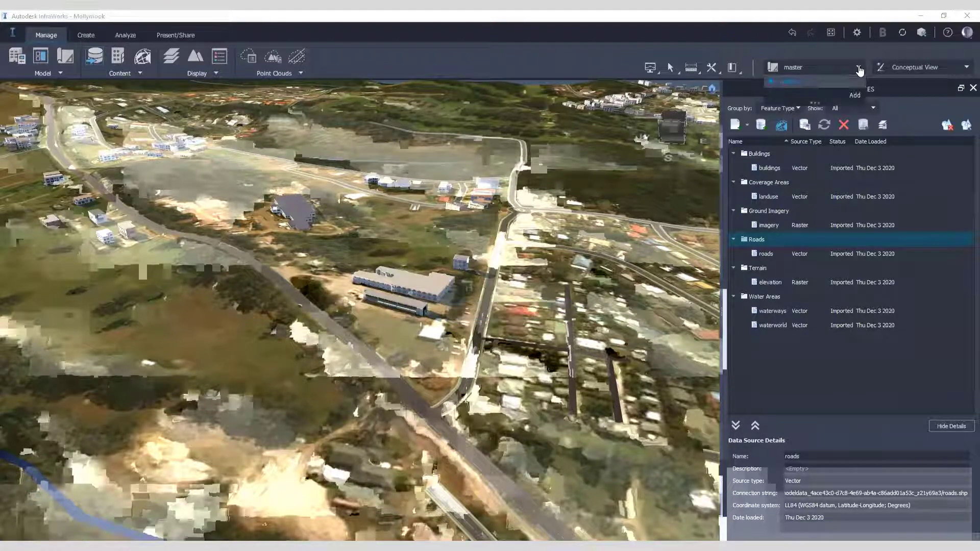
left_click(852, 95)
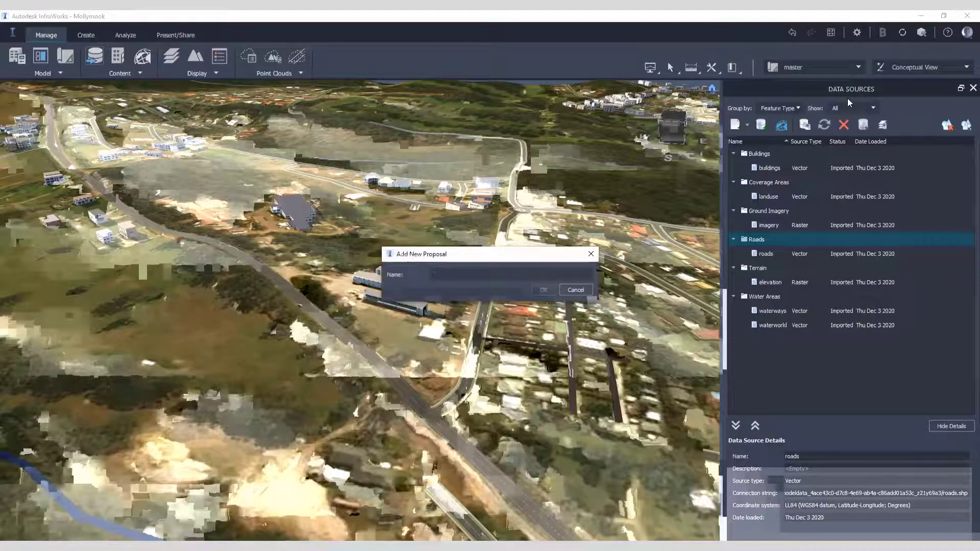
type("DesignScenario")
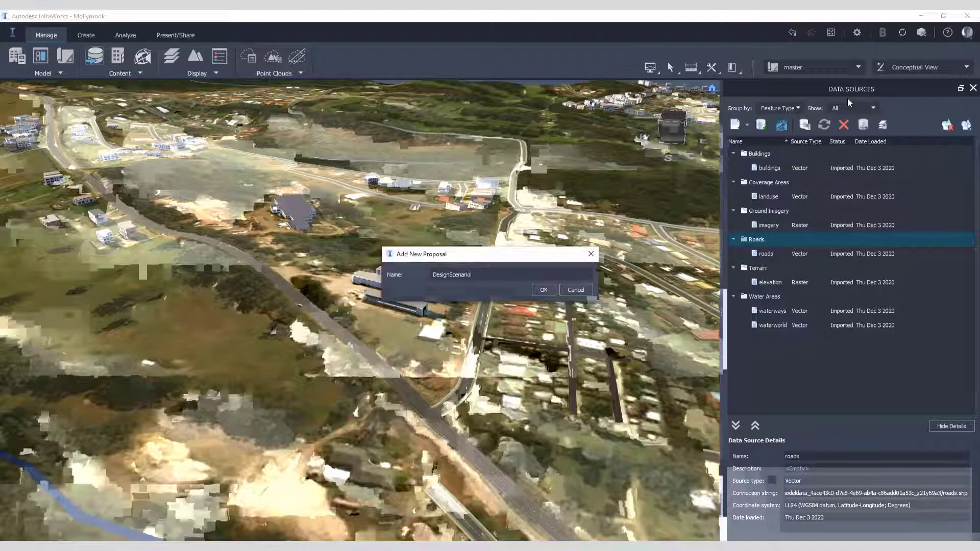
type("1")
left_click(543, 290)
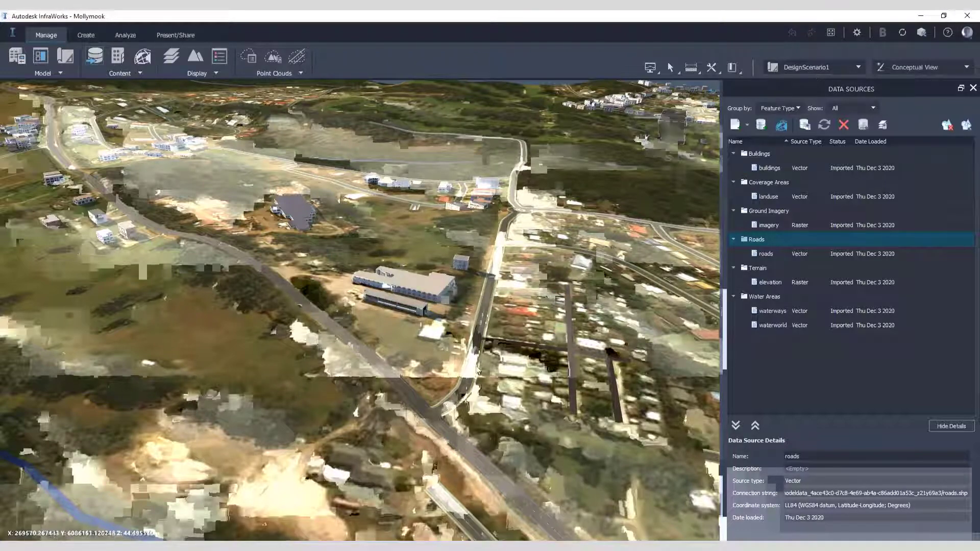
Inspect the Princes Highway segments, then delete the Ilett Street road.
left_click(386, 375)
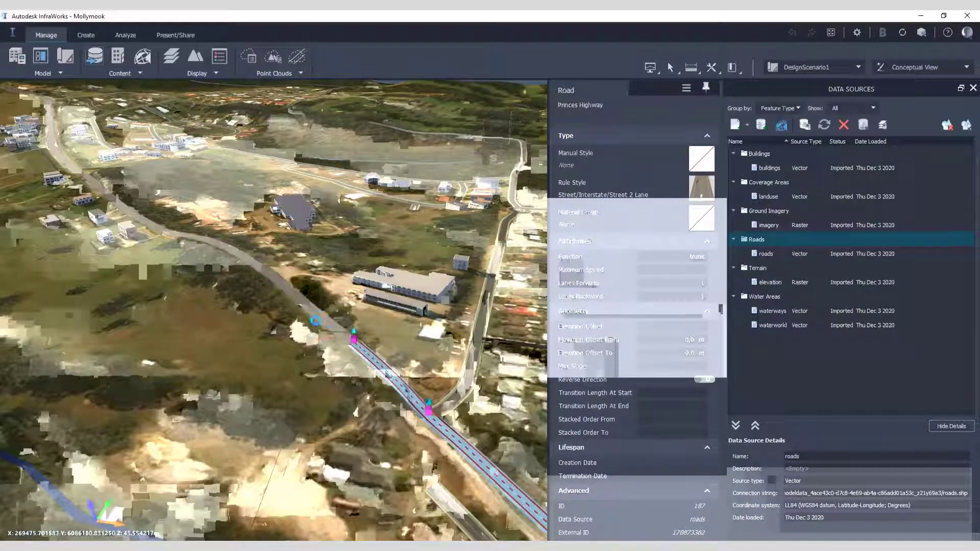
left_click(305, 305)
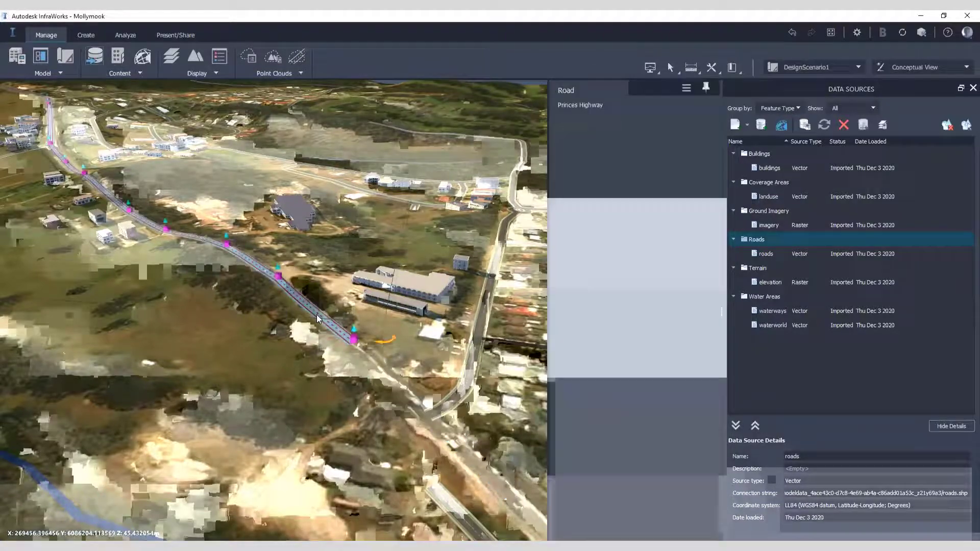
left_click(132, 225)
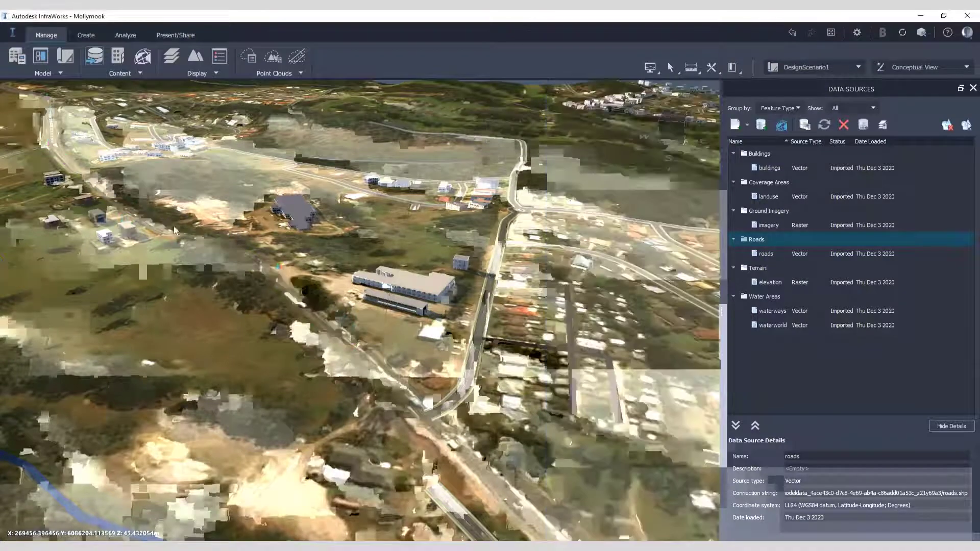
left_click(460, 395)
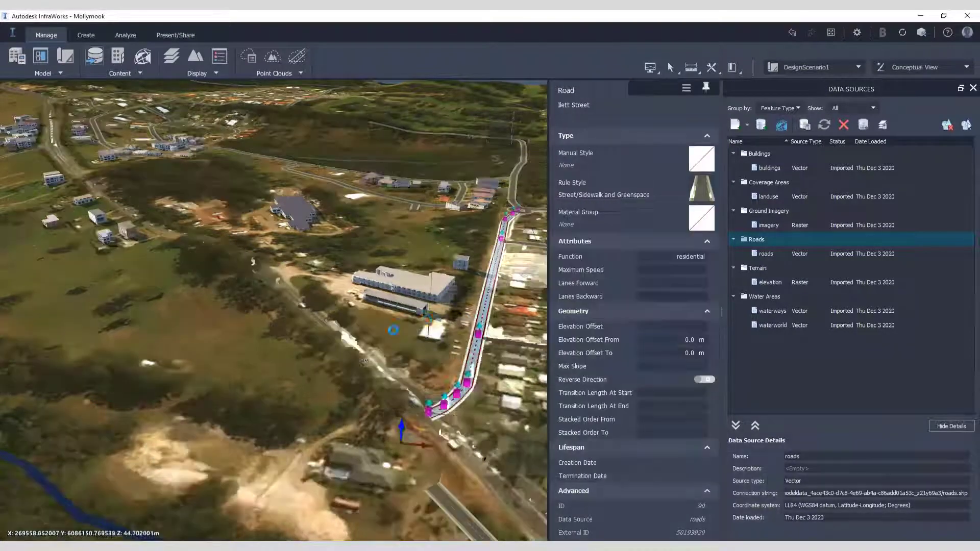
key("Delete")
Select the large highway building and its neighbouring buildings, then clear the selection.
left_click_drag(270, 332, 314, 334)
left_click(382, 299)
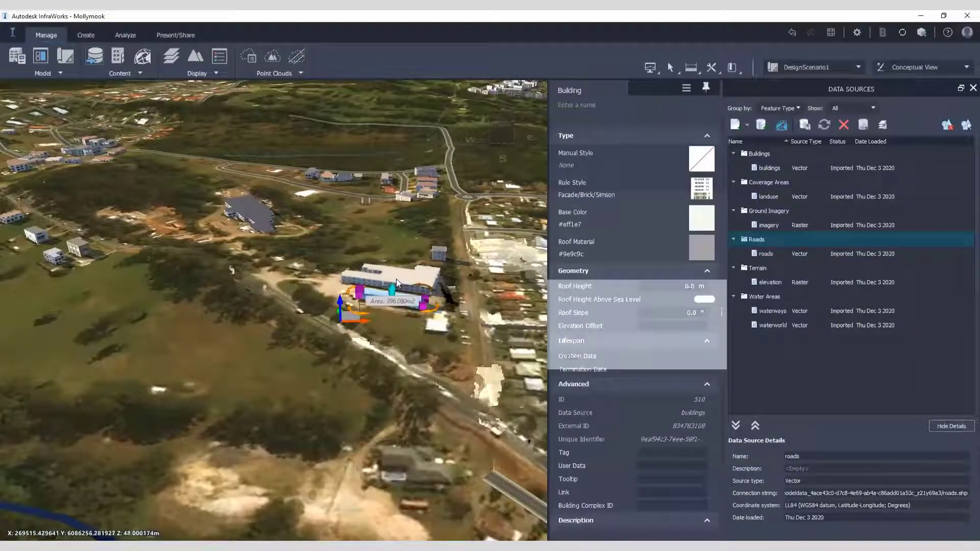
left_click(435, 251, "ctrl")
left_click(435, 251, "ctrl")
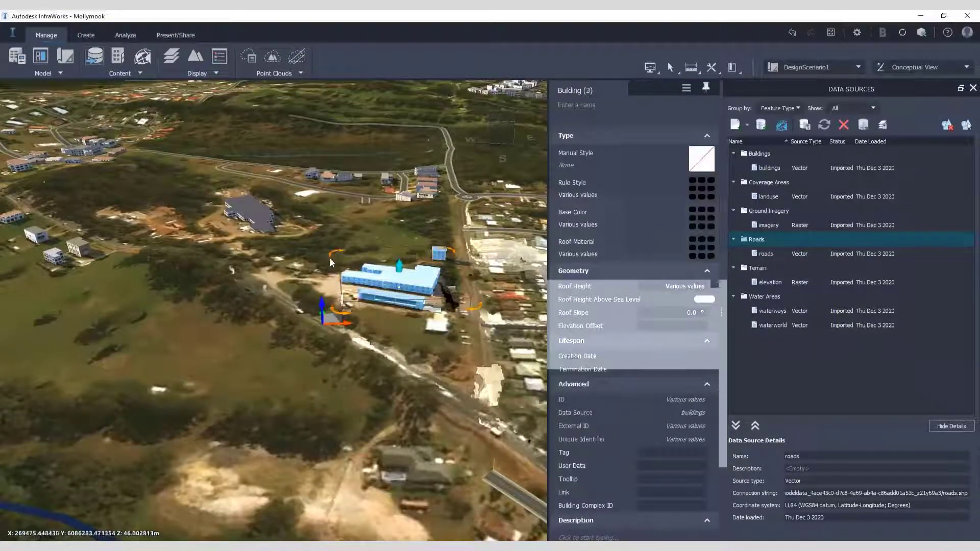
left_click(259, 216, "ctrl")
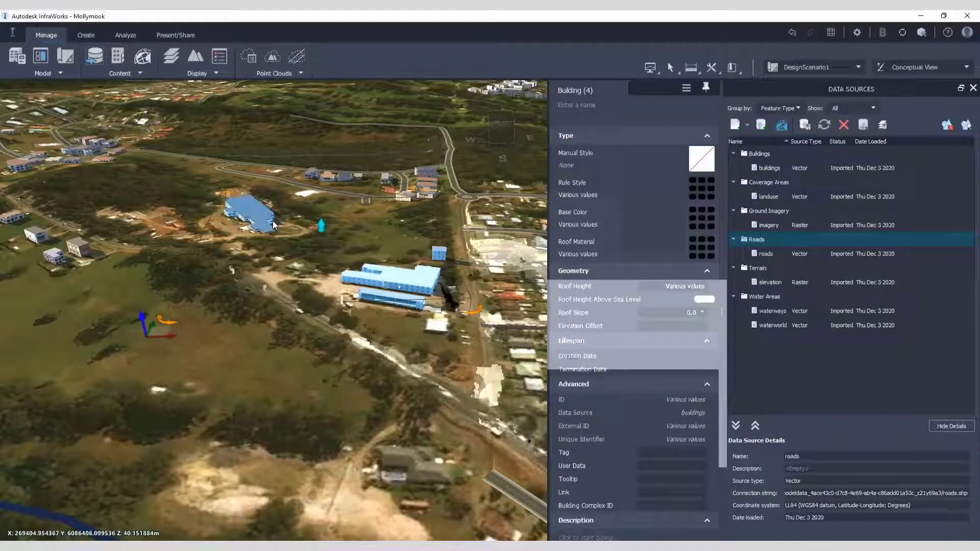
left_click(310, 246)
Raise the chosen building's roof height from 10 m to about 18 m.
left_click_drag(293, 225, 344, 273)
middle_click_drag(220, 270, 349, 284)
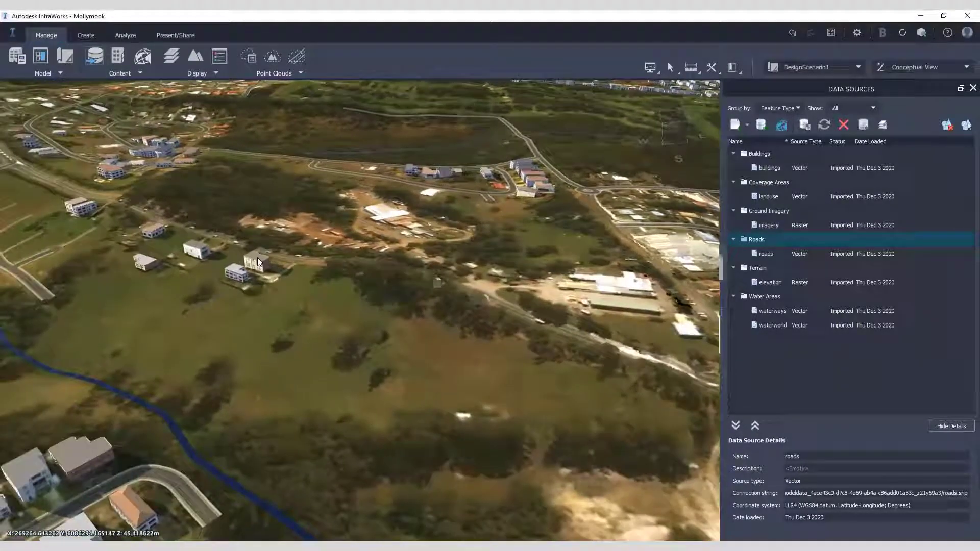
scroll(256, 239, "up", 6)
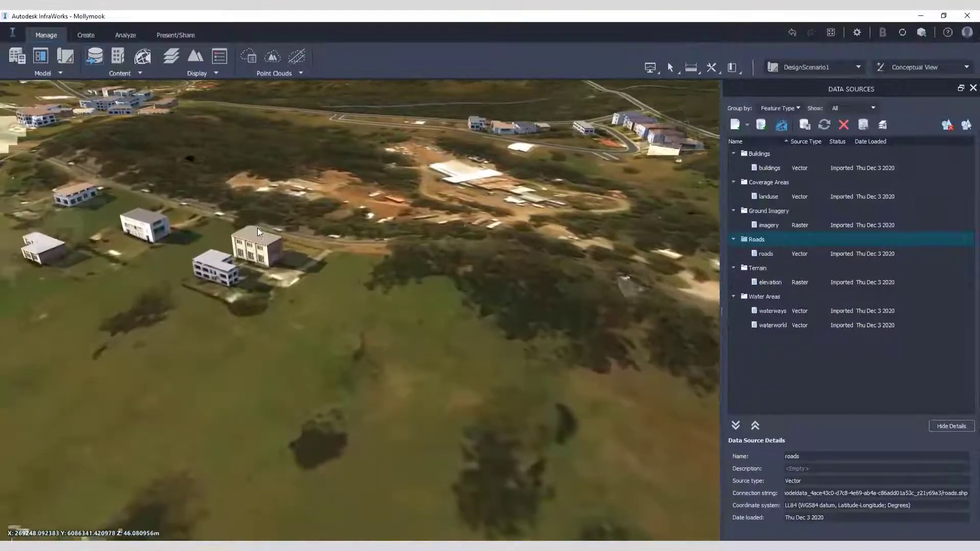
left_click(256, 221)
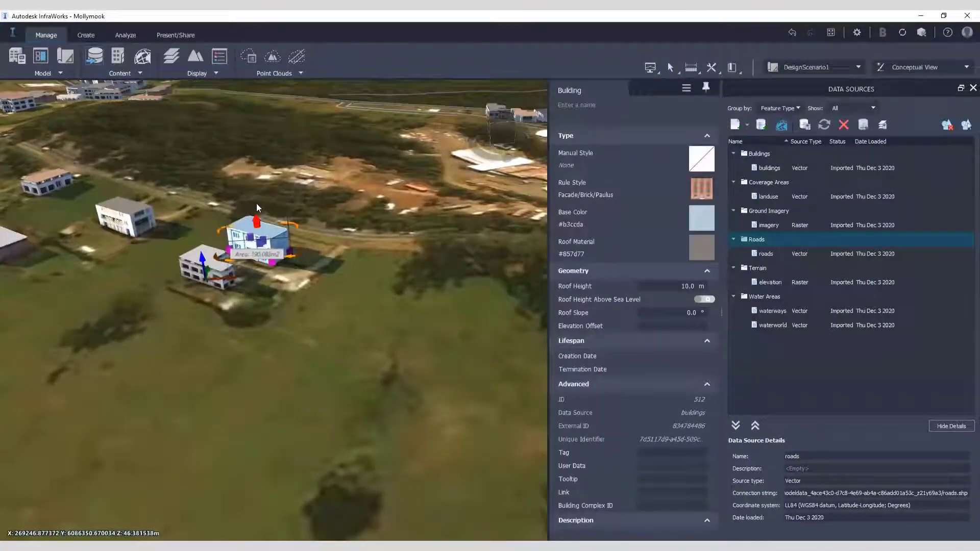
left_click_drag(258, 219, 254, 199)
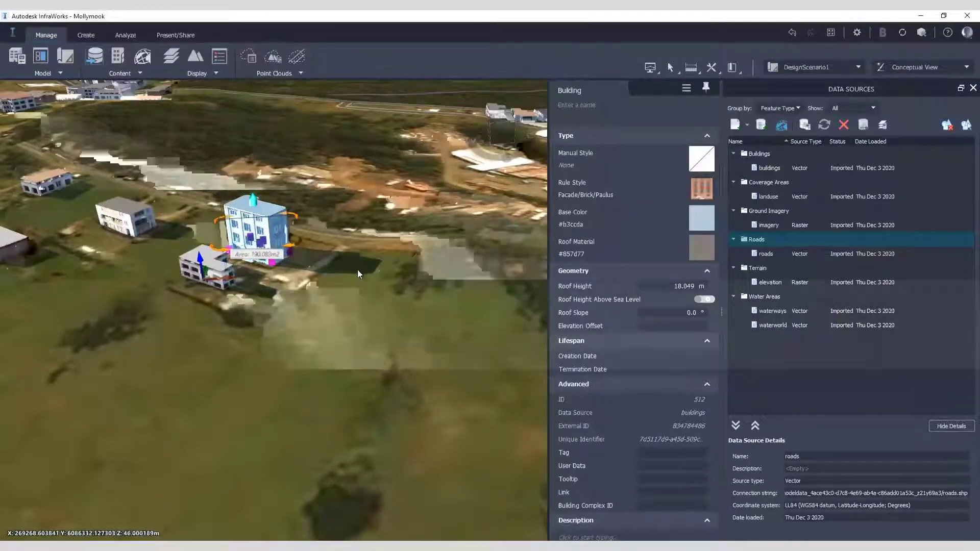
left_click(332, 279)
Zoom out and pan across the town to view the taller building in context.
scroll(424, 292, "down", 3)
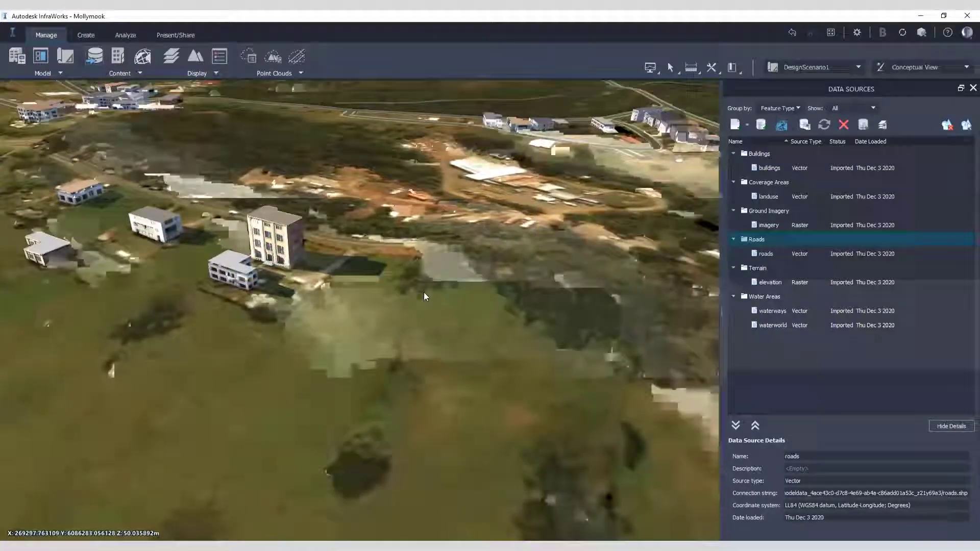
scroll(425, 295, "down", 3)
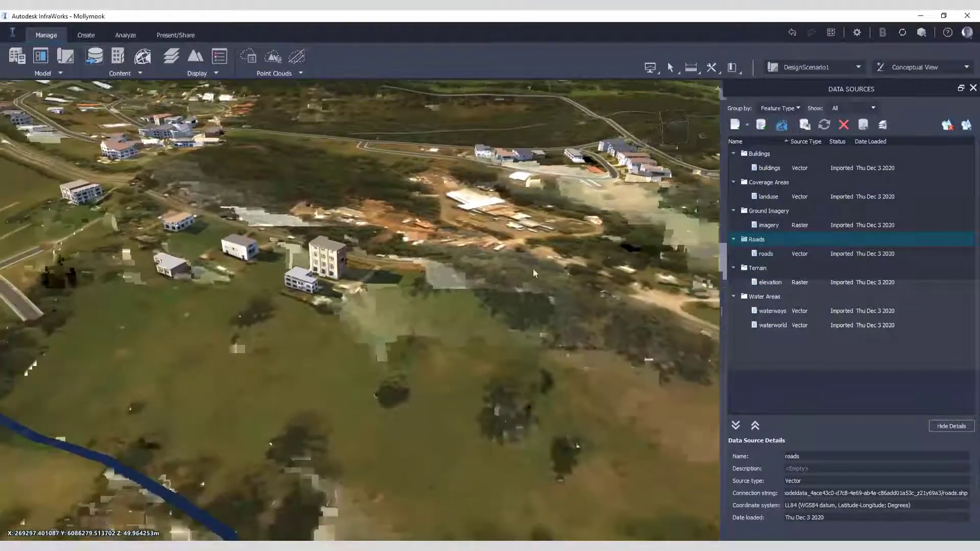
scroll(443, 330, "down", 3)
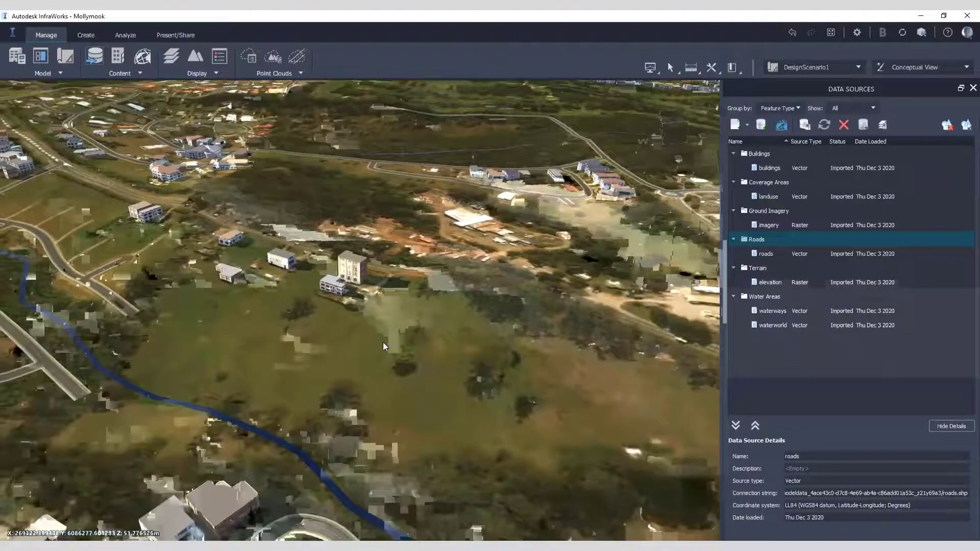
key("Right")
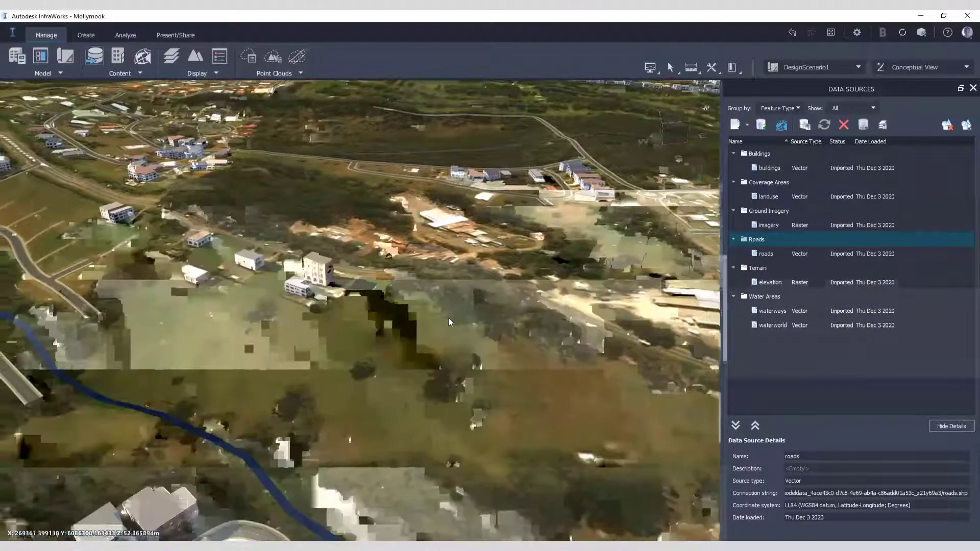
middle_click_drag(498, 338, 529, 322)
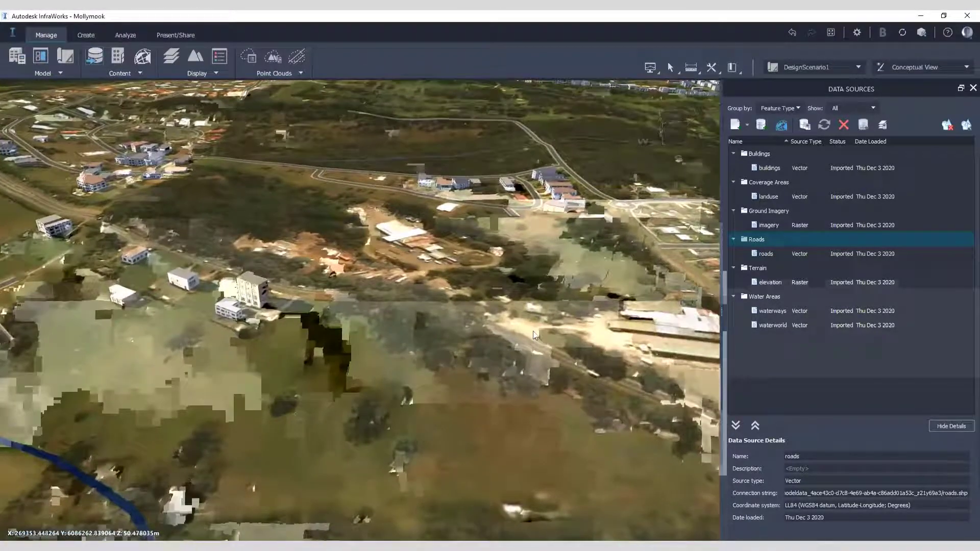
scroll(529, 322, "down", 3)
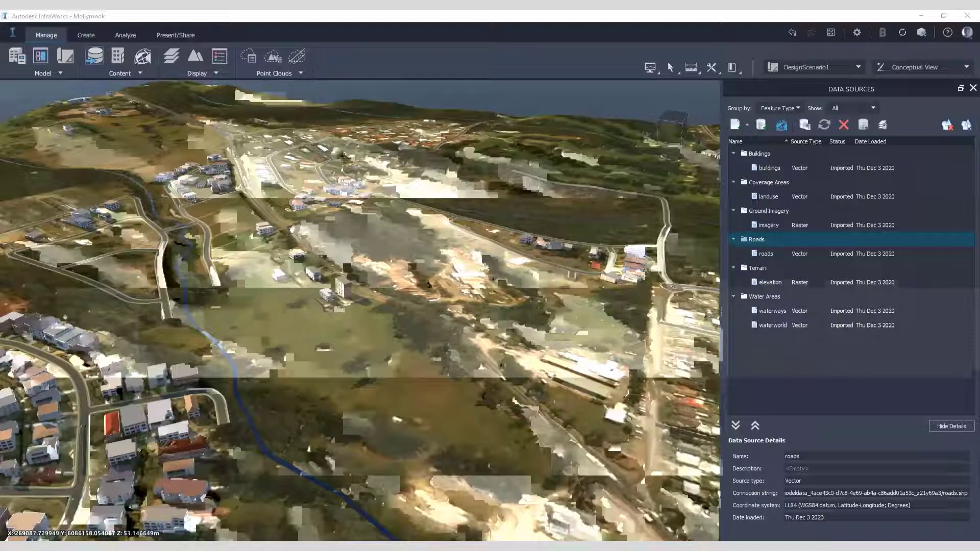
Reveal the list of file formats available beside Add Data Source in the Data Sources panel.
left_click(796, 206)
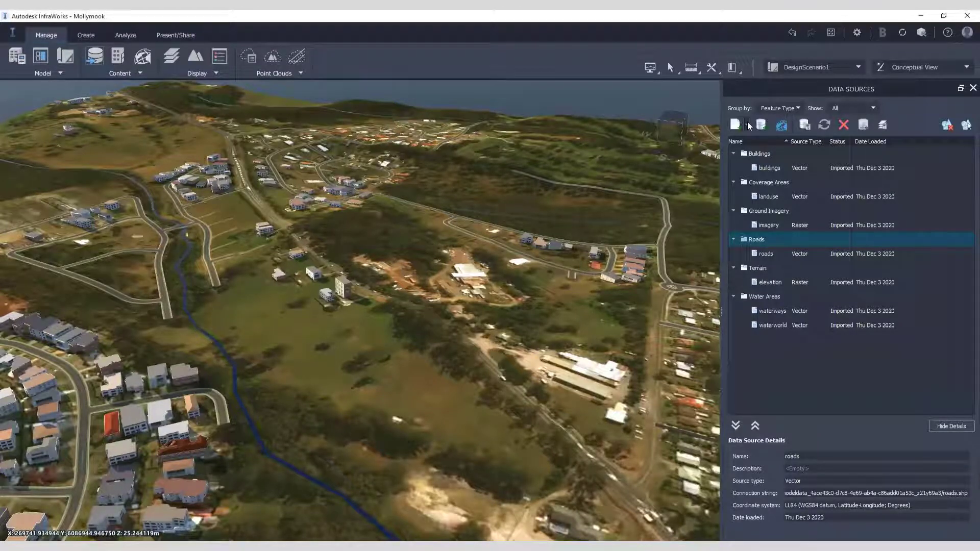
left_click(747, 126)
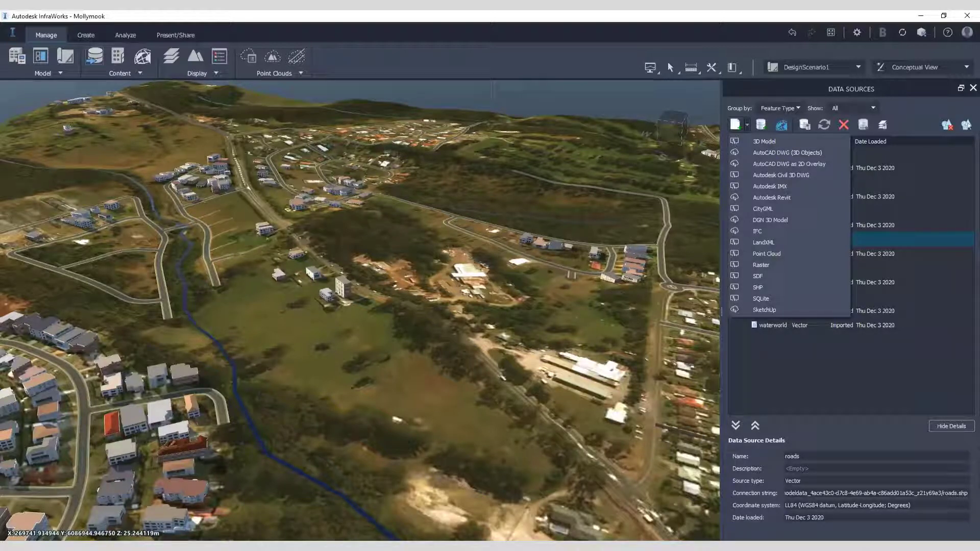
Drag Overall boundary - for render.sdf from File Explorer into the InfraWorks viewport.
key("alt+Tab")
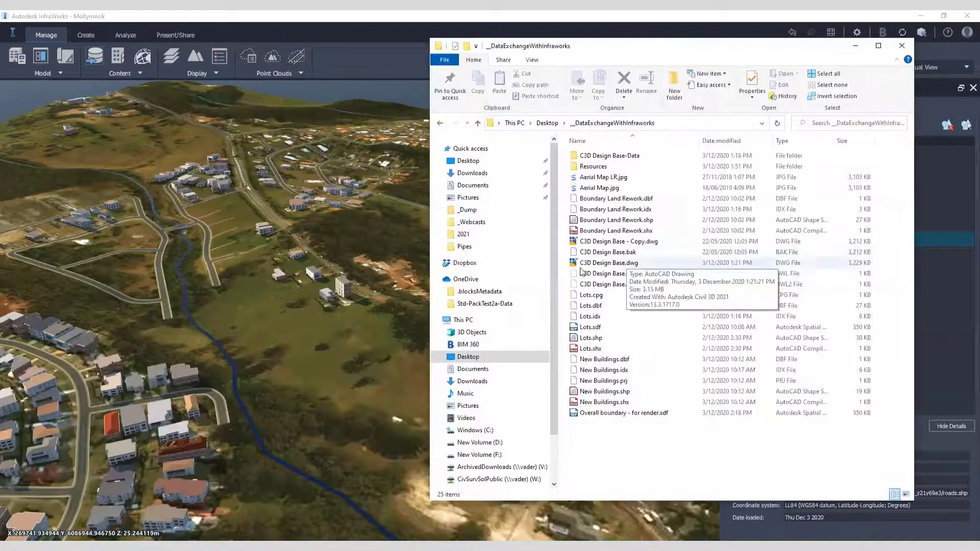
left_click(618, 415)
left_click_drag(629, 416, 310, 289)
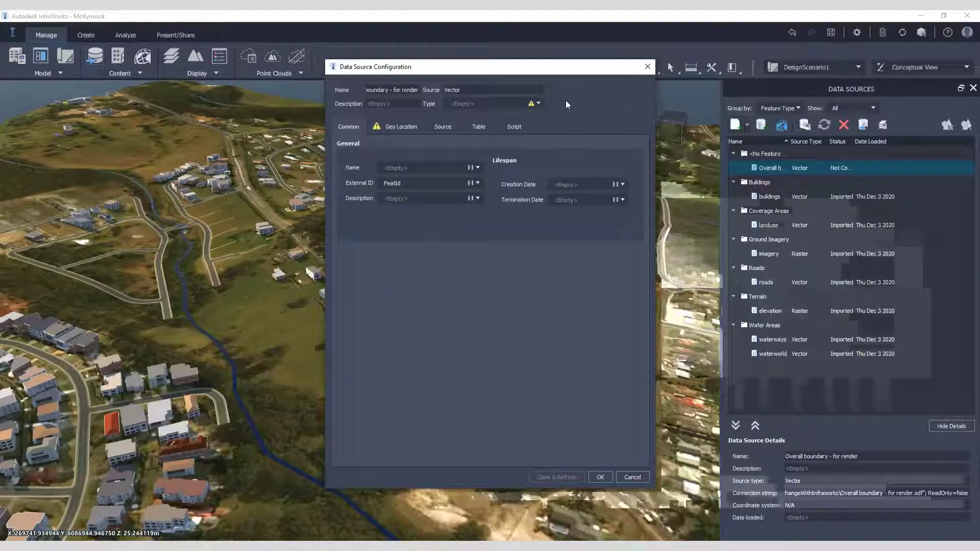
Set the boundary source's feature type to Coverage Areas.
left_click(539, 104)
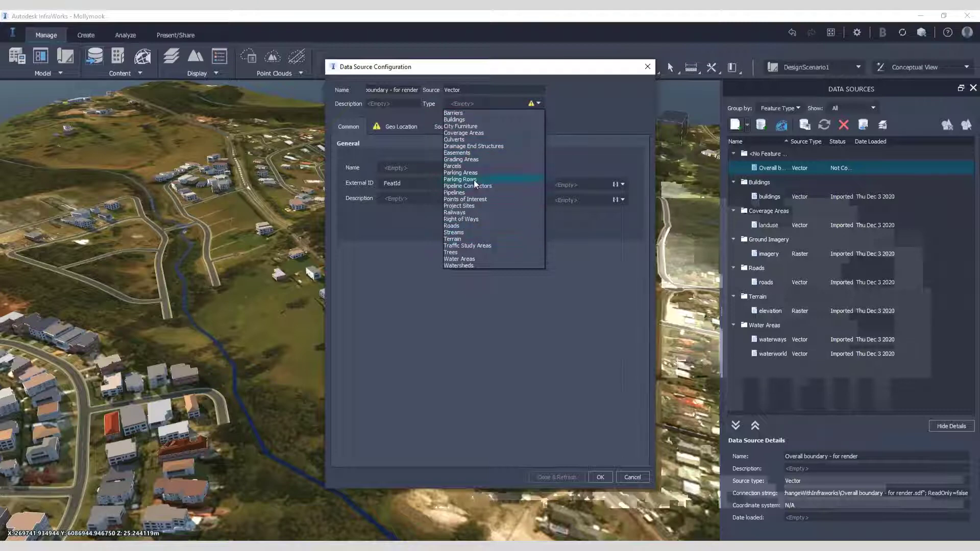
left_click(468, 132)
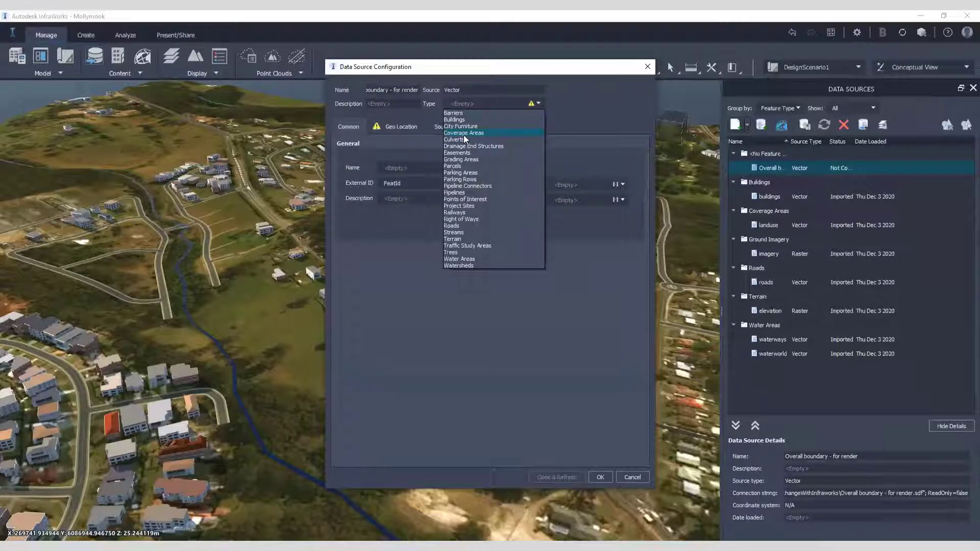
key("ctrl")
left_click(463, 134)
Set the source's coordinate system to MGA-56 on the Geo Location settings.
left_click(403, 127)
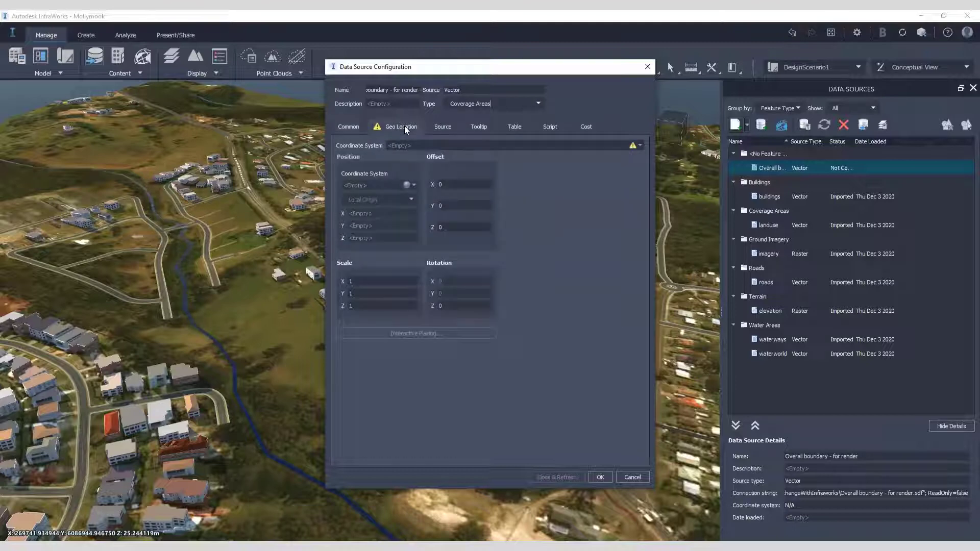
left_click(639, 145)
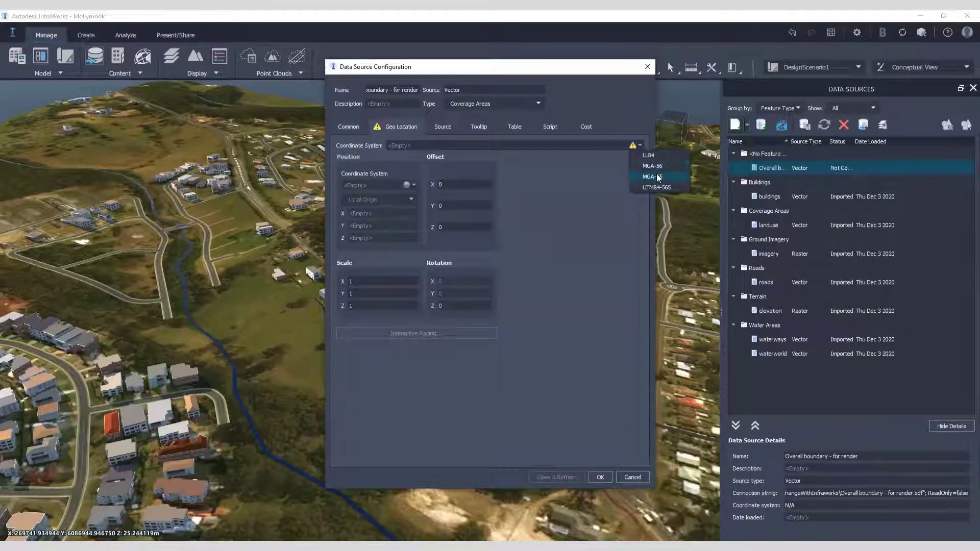
left_click(656, 173)
left_click(640, 145)
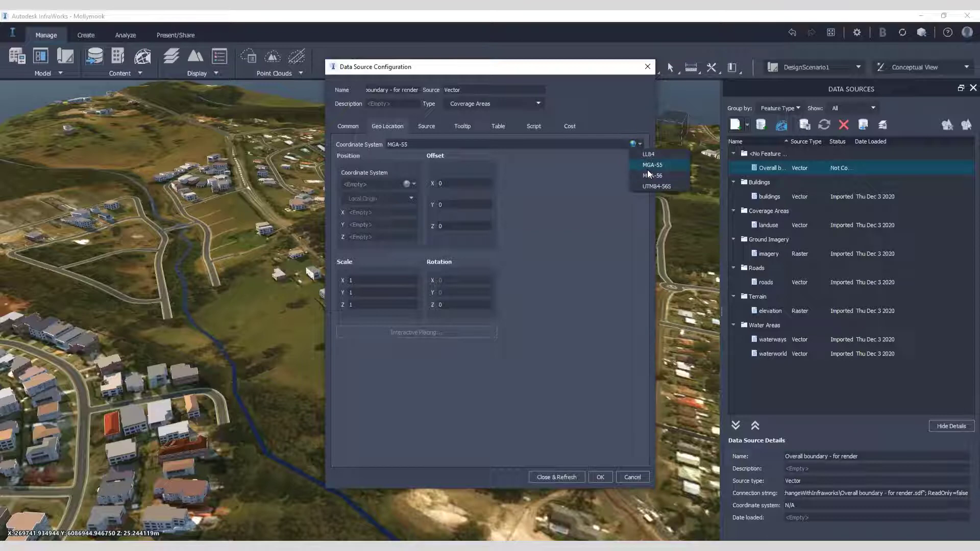
left_click(650, 176)
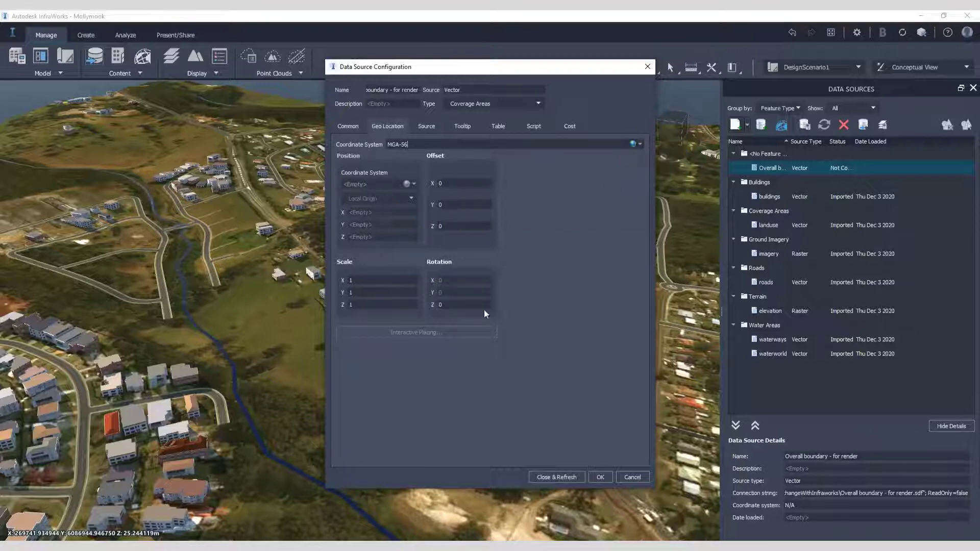
left_click(347, 126)
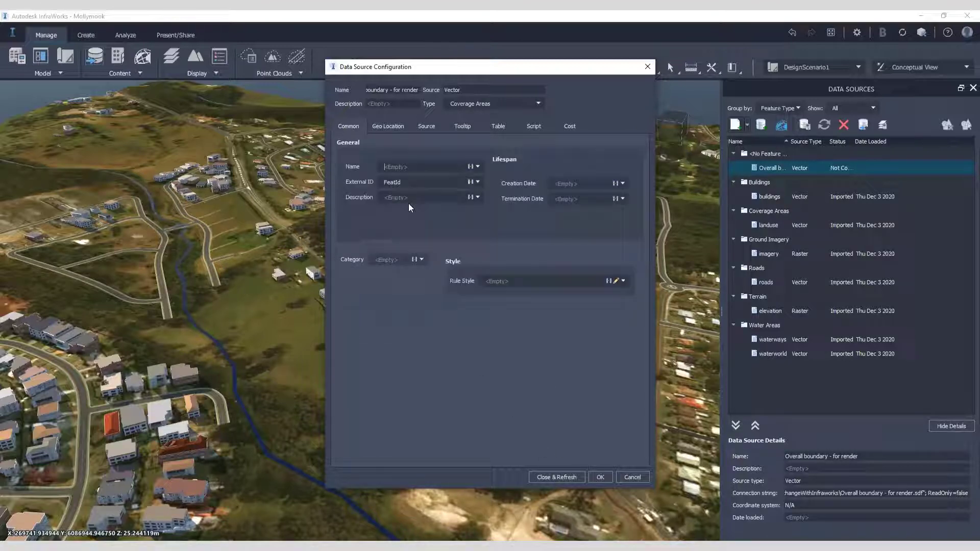
Open the Rule Style chooser and browse to the Material > Terrain folder.
left_click(616, 281)
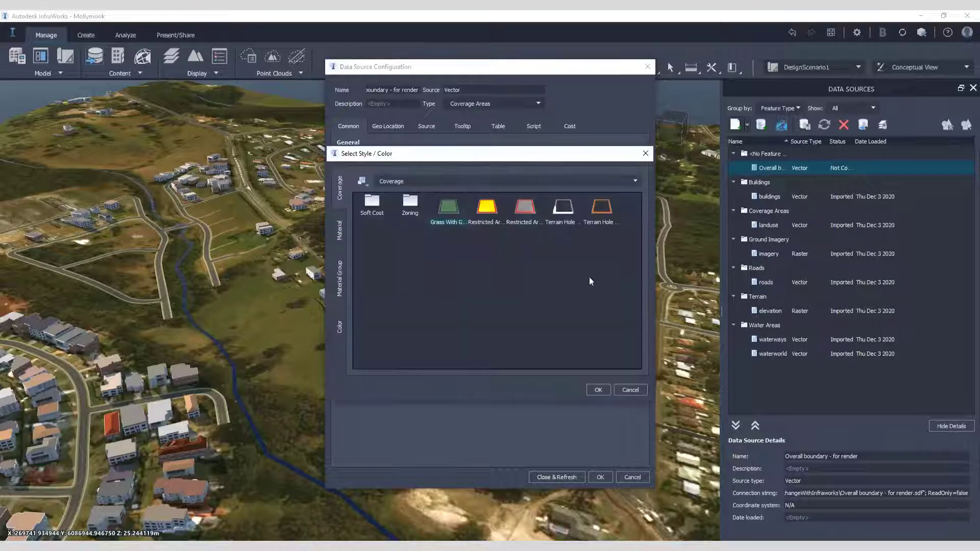
left_click(338, 239)
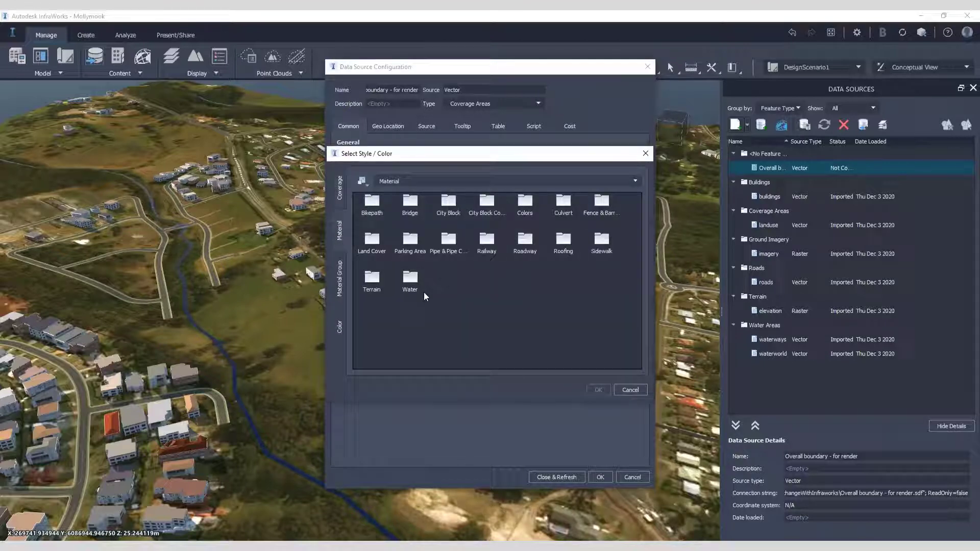
double_click(375, 282)
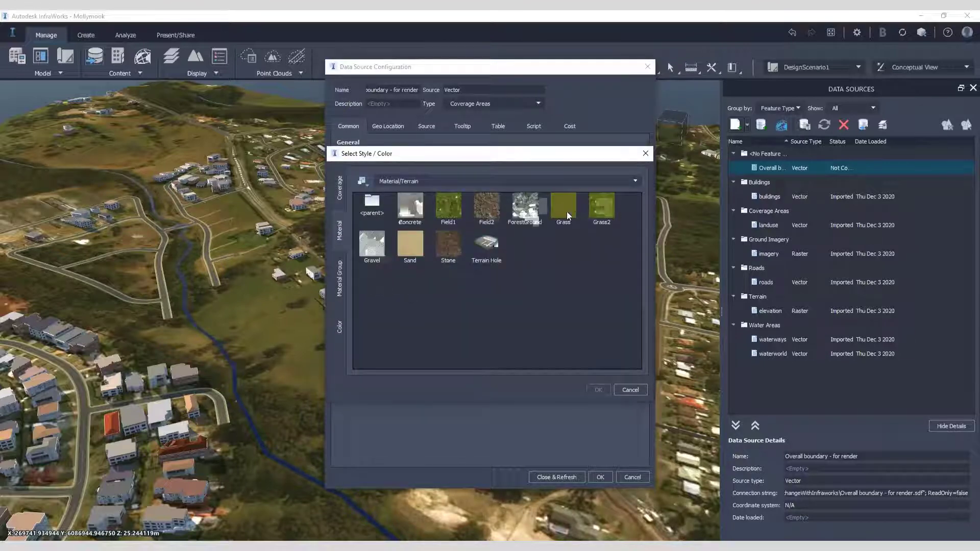
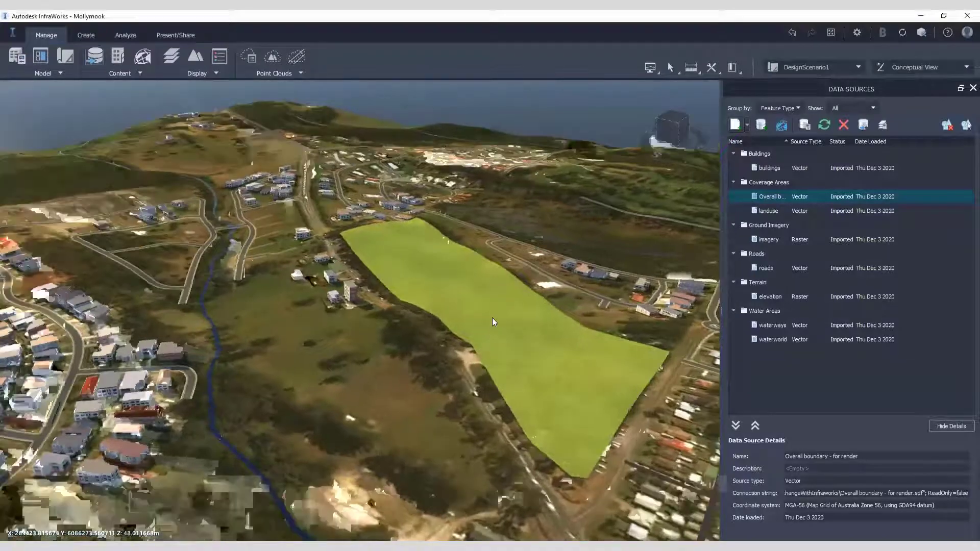
Orbit the 3D view across the green boundary area toward the sea.
middle_click_drag(685, 280, 601, 429, "shift")
middle_click_drag(634, 306, 596, 329, "shift")
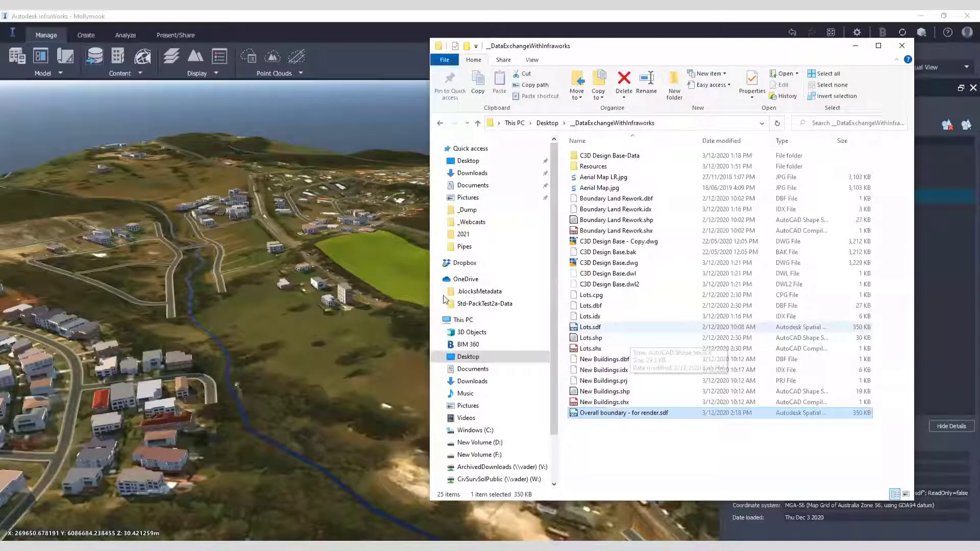
Add Lots.sdf from File Explorer to the model's Data Sources as a vector source.
left_click(590, 329)
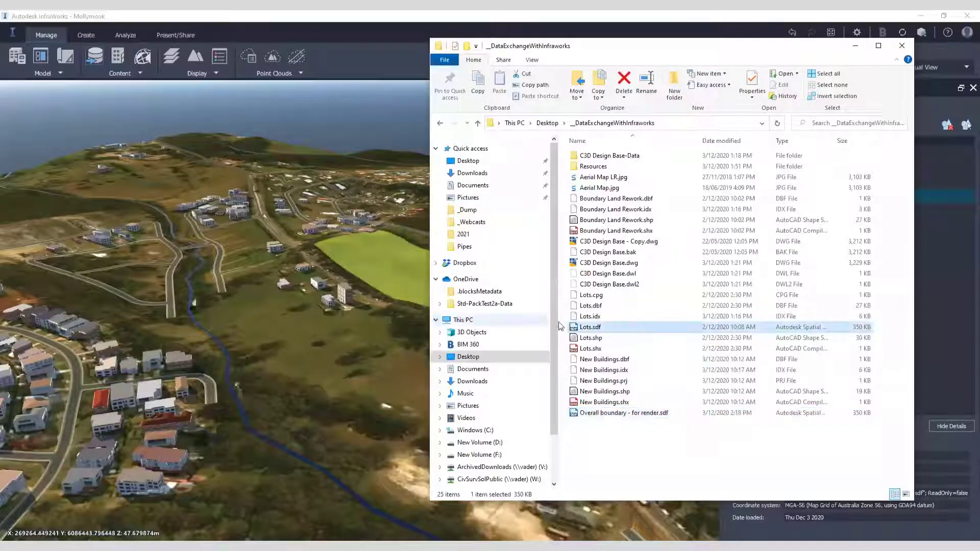
left_click_drag(594, 332, 296, 295)
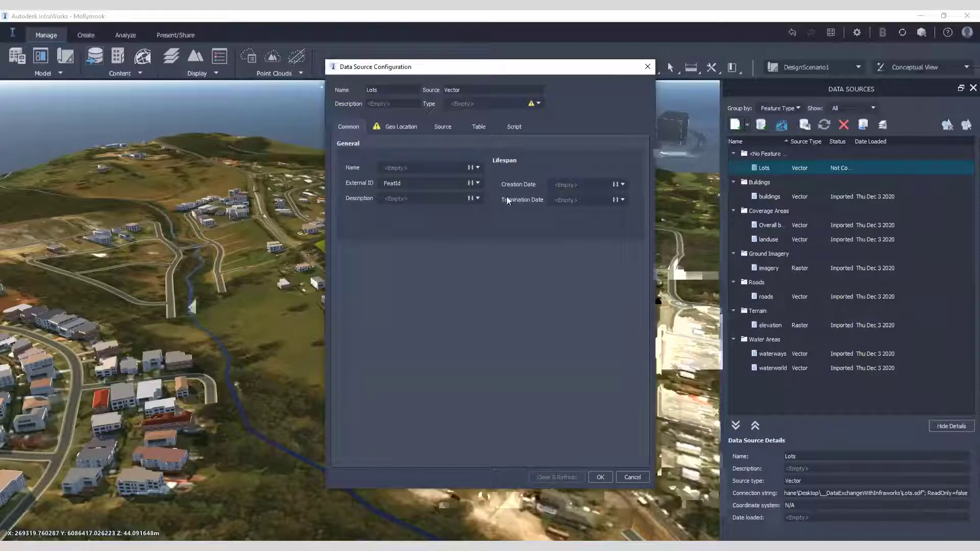
Classify Lots as Parcels with the Thick White Solid style and MGA-56 coordinates.
left_click(538, 103)
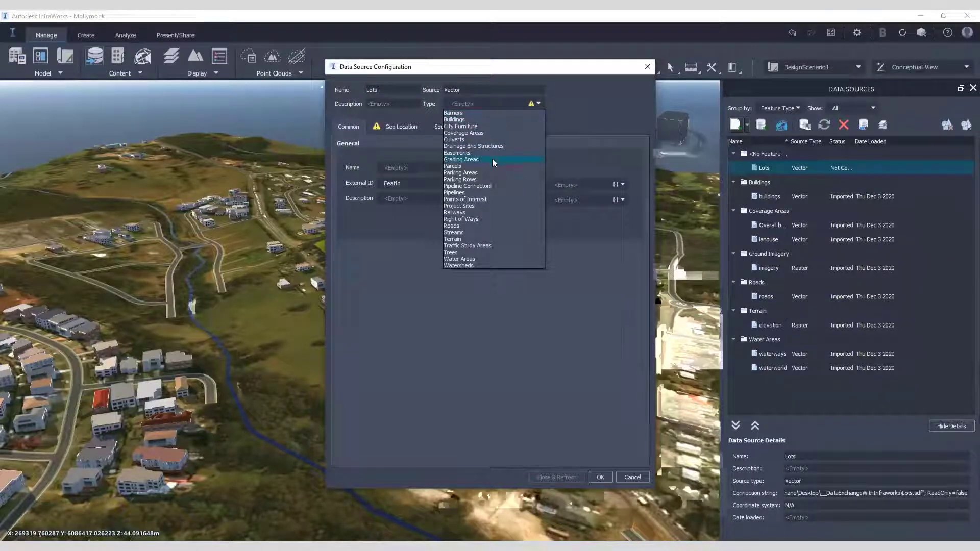
left_click(465, 166)
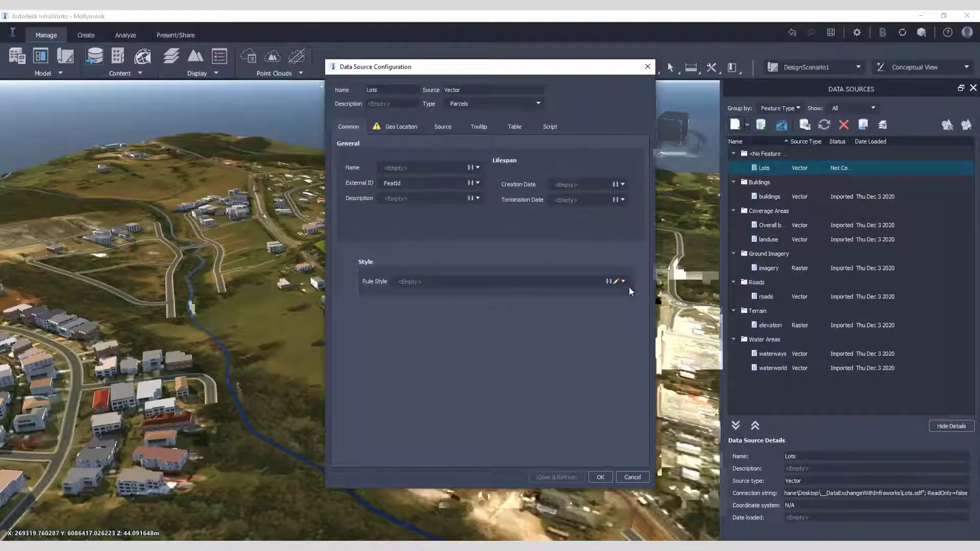
left_click(616, 282)
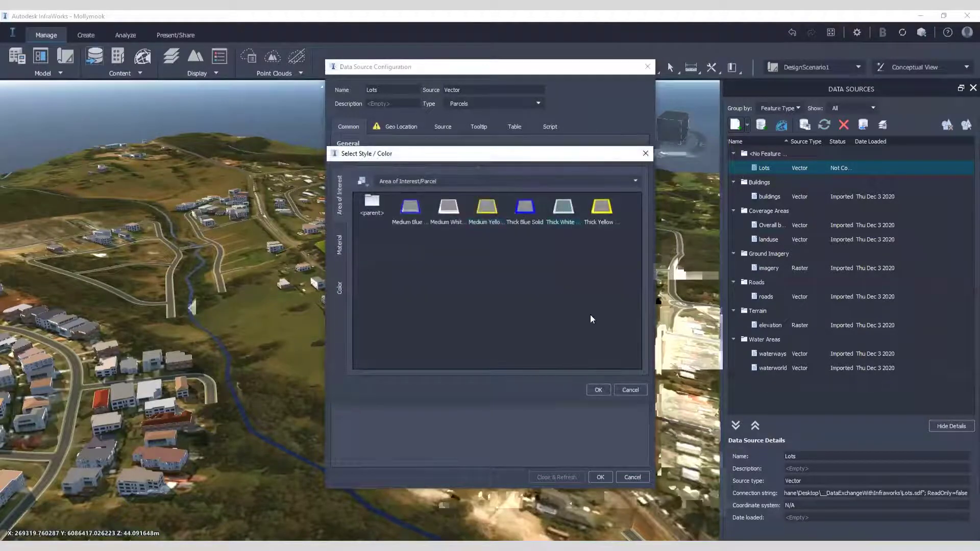
left_click(598, 390)
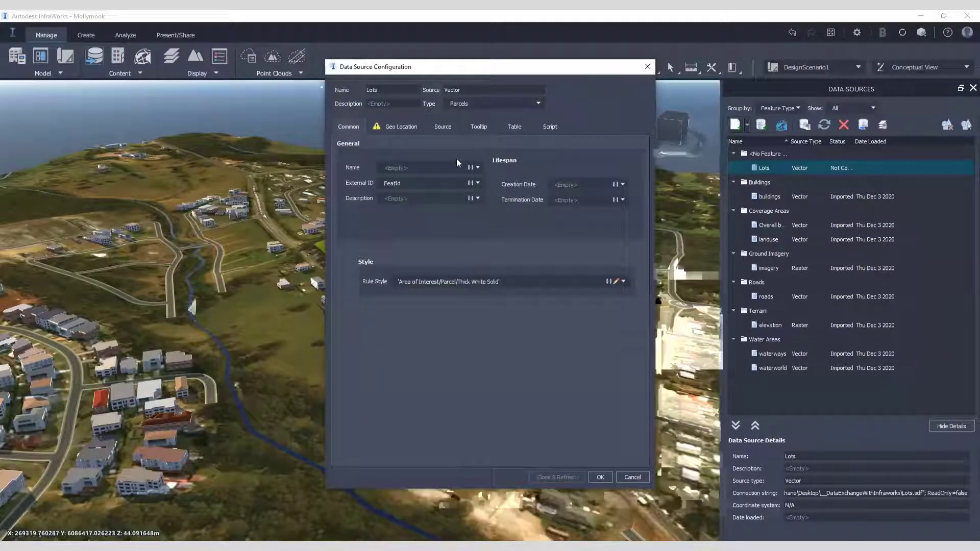
left_click(413, 126)
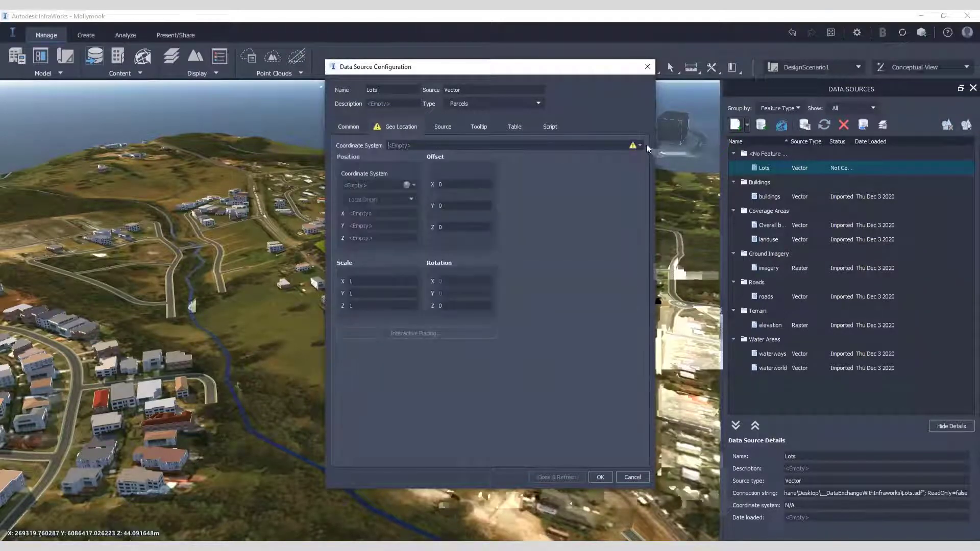
left_click(640, 146)
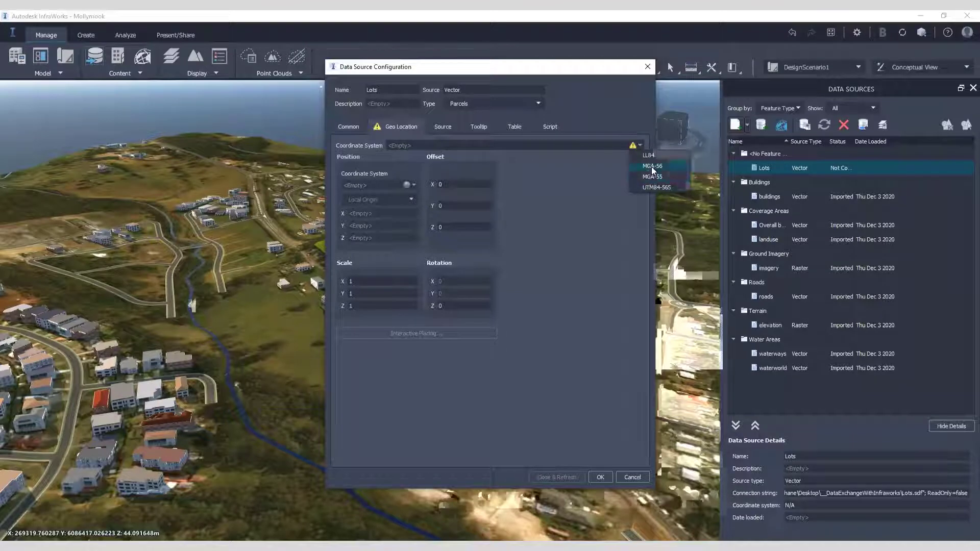
left_click(651, 166)
Set an HTML tooltip showing %AREA%, then close and refresh to import the lots.
left_click(467, 126)
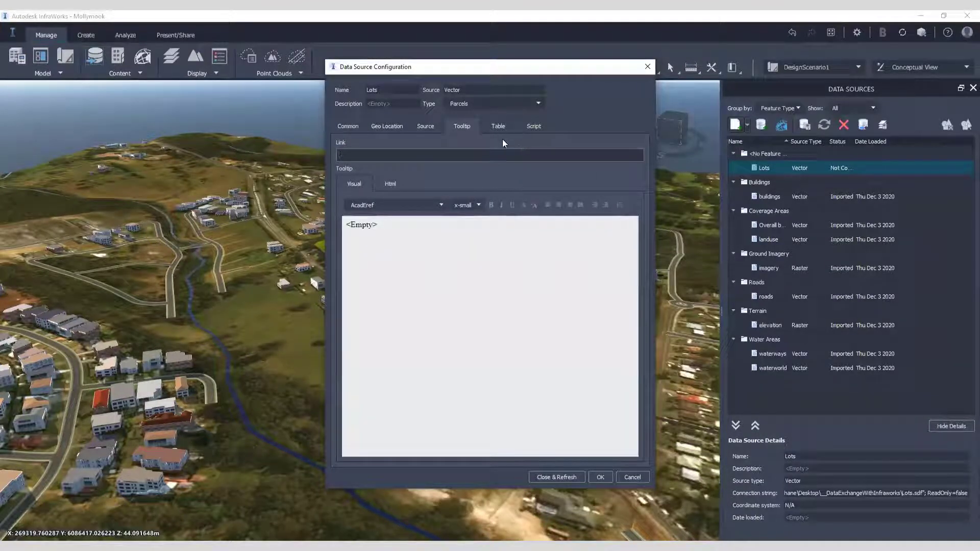
left_click(390, 184)
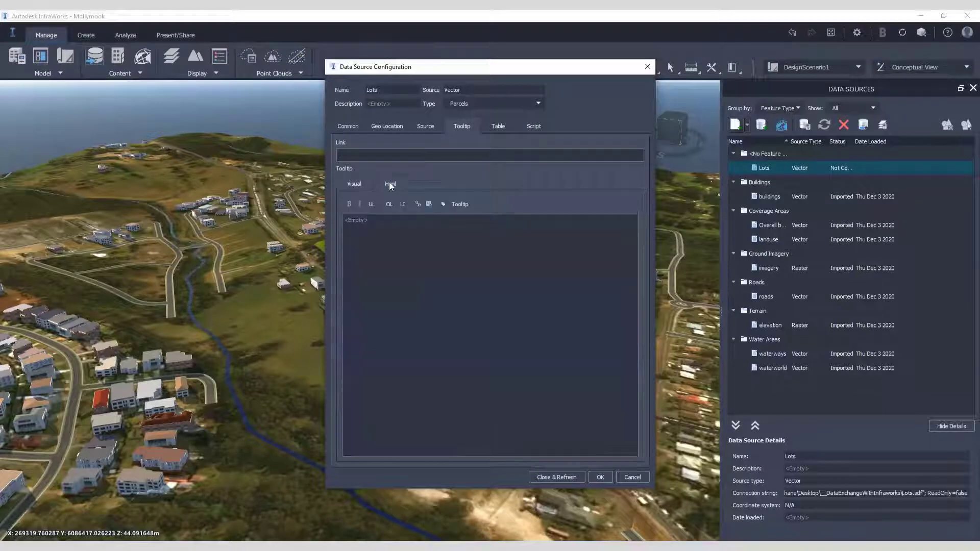
left_click(443, 204)
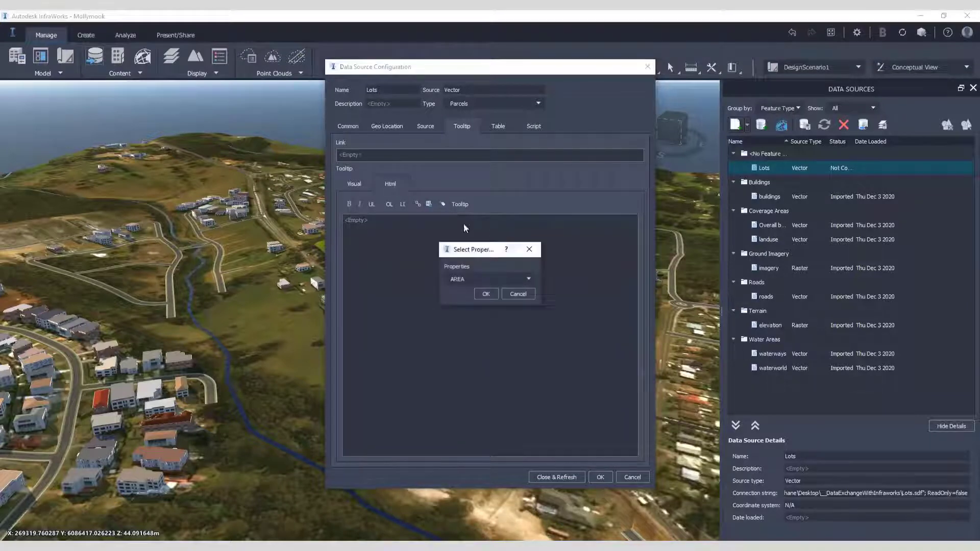
left_click(529, 280)
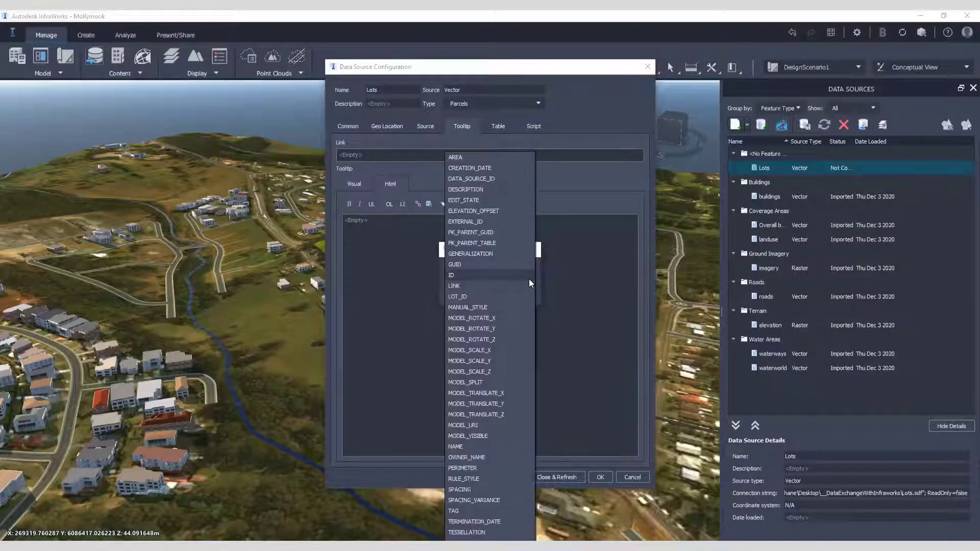
left_click(466, 158)
left_click(486, 295)
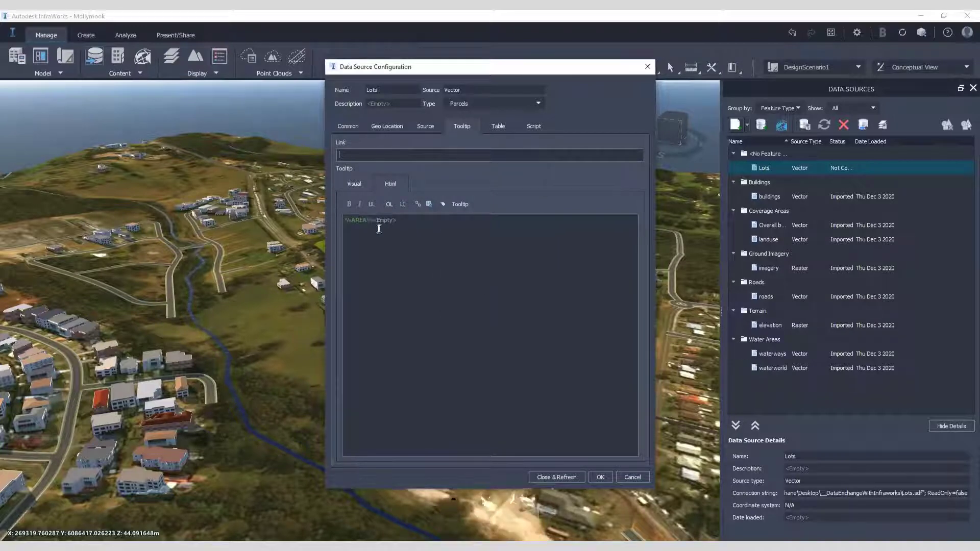
left_click(443, 203)
left_click(489, 295)
left_click(555, 478)
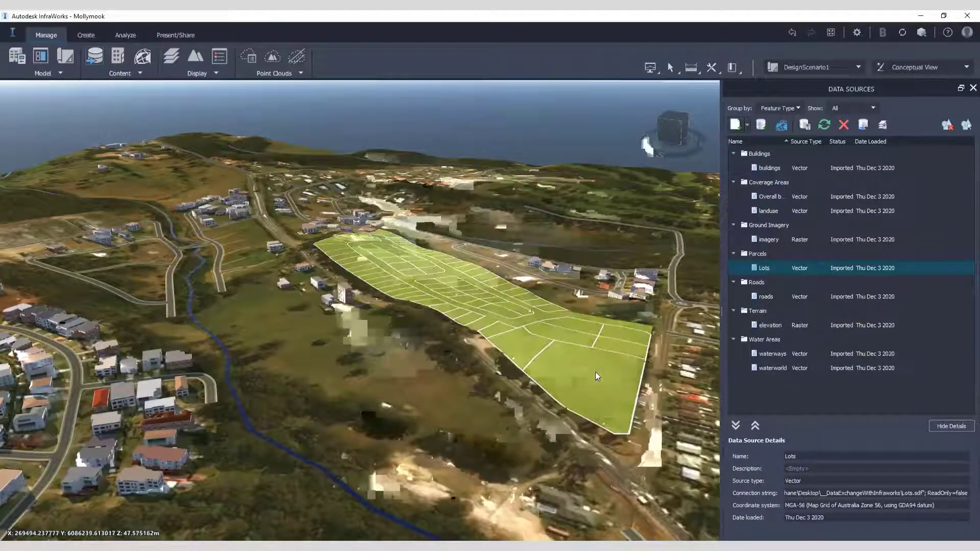
Orbit around the imported lot parcels, briefly selecting and clearing the lots area.
left_click_drag(550, 367, 564, 361)
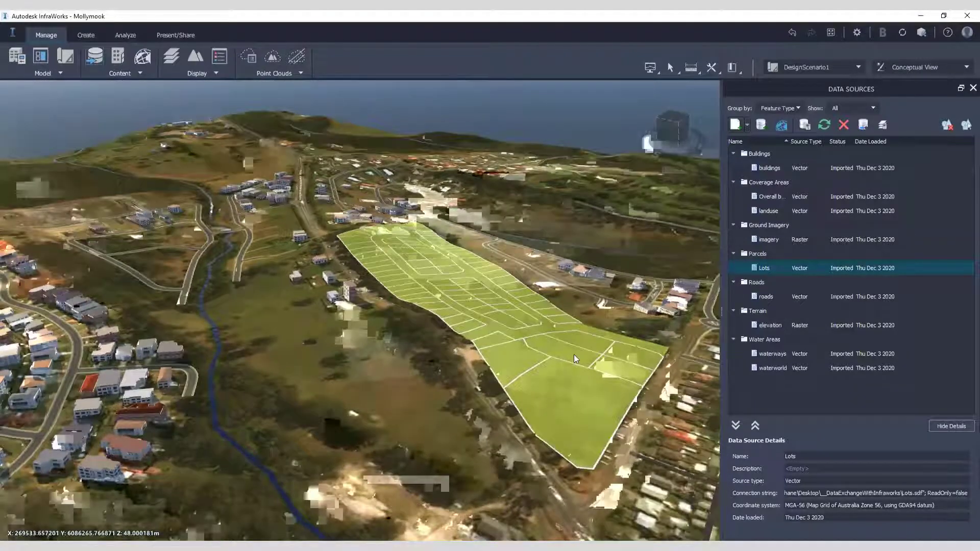
left_click_drag(723, 294, 808, 300)
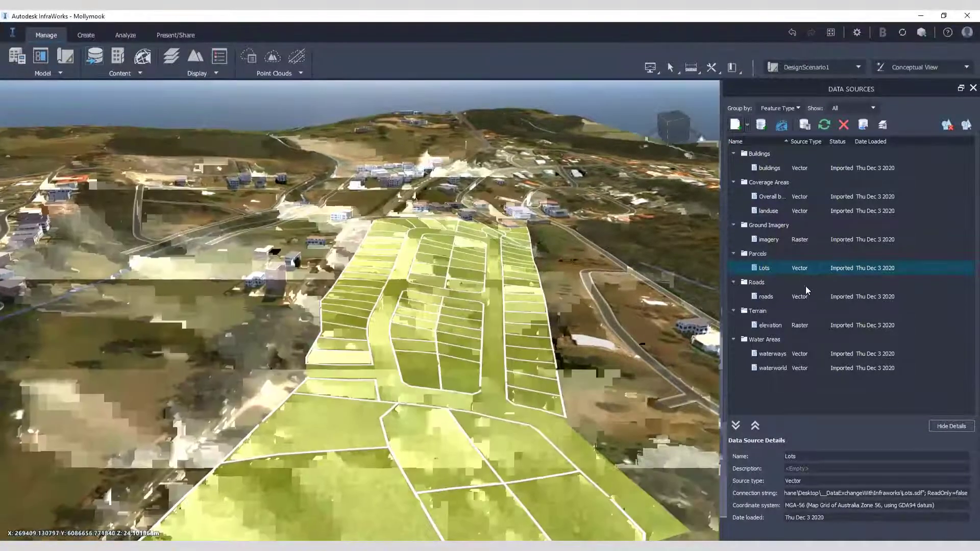
right_click(765, 267)
left_click(528, 399)
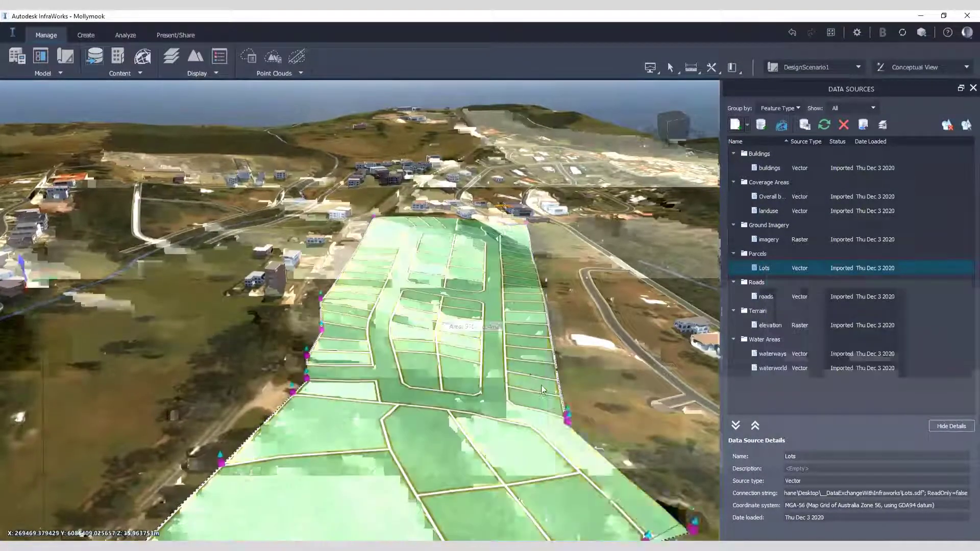
key("Escape")
scroll(557, 419, "down", 2)
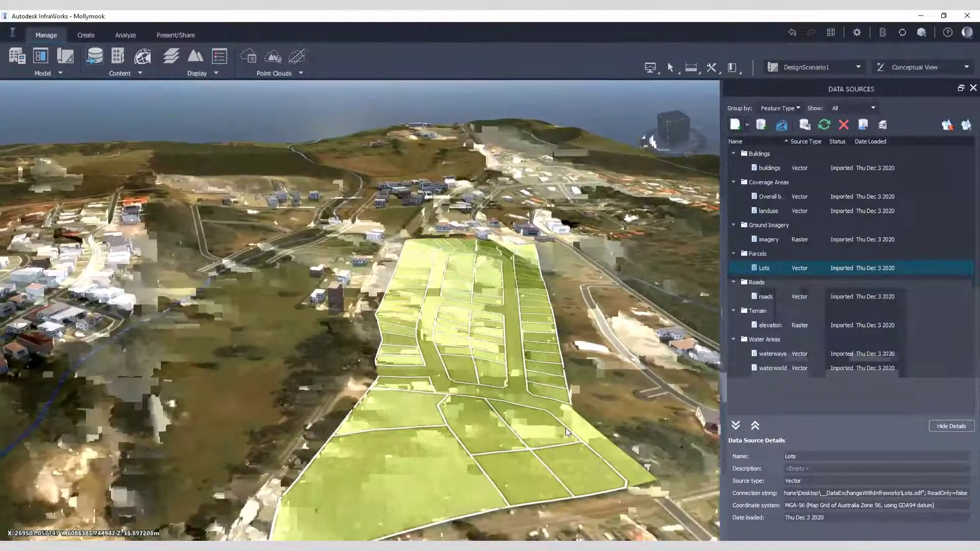
Select one lot and confirm its 2201.798 m² area, then deselect it.
left_click(563, 425)
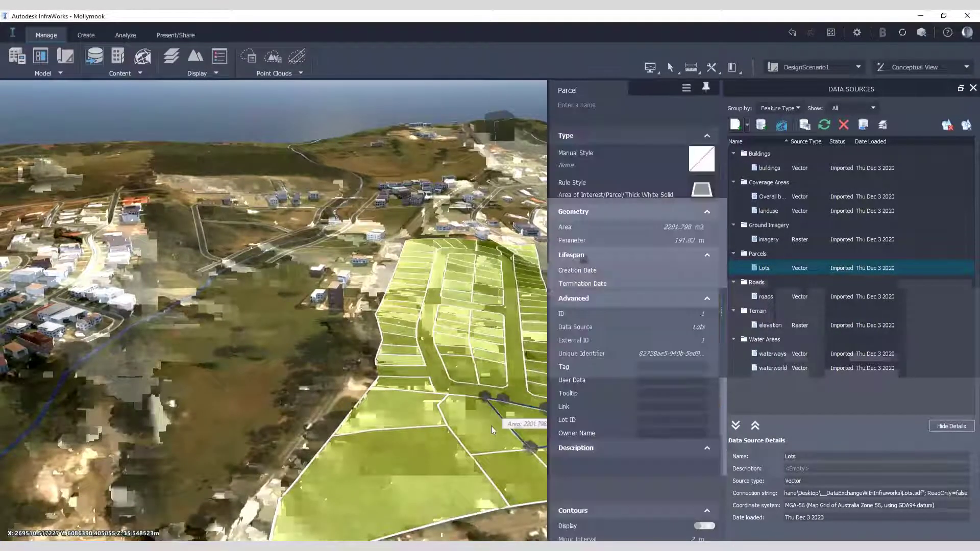
left_click_drag(448, 403, 305, 349)
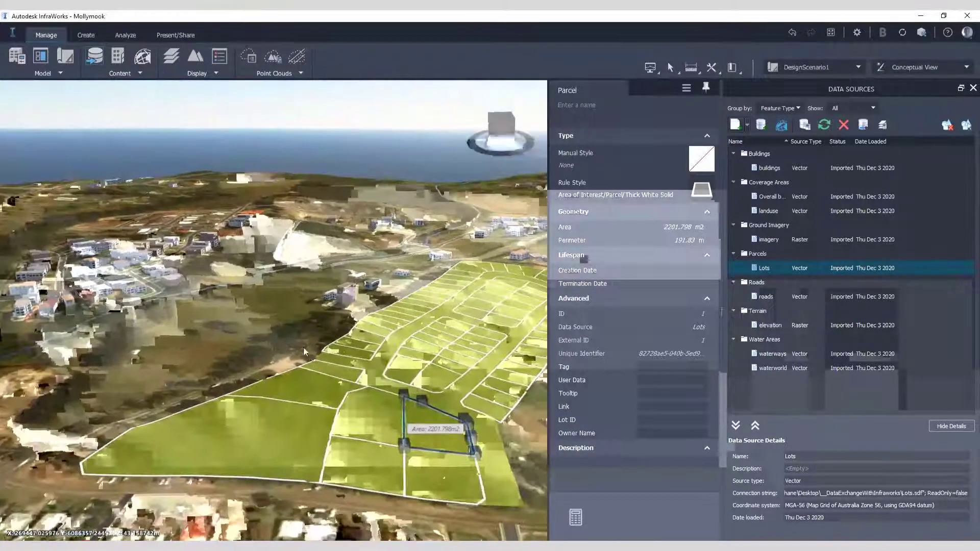
middle_click_drag(470, 439, 351, 363)
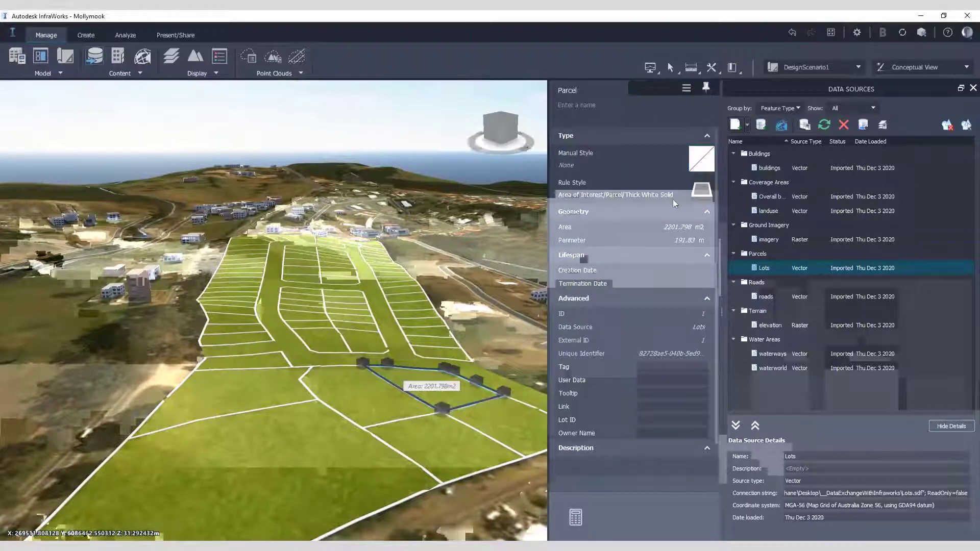
left_click(700, 193)
left_click(650, 229)
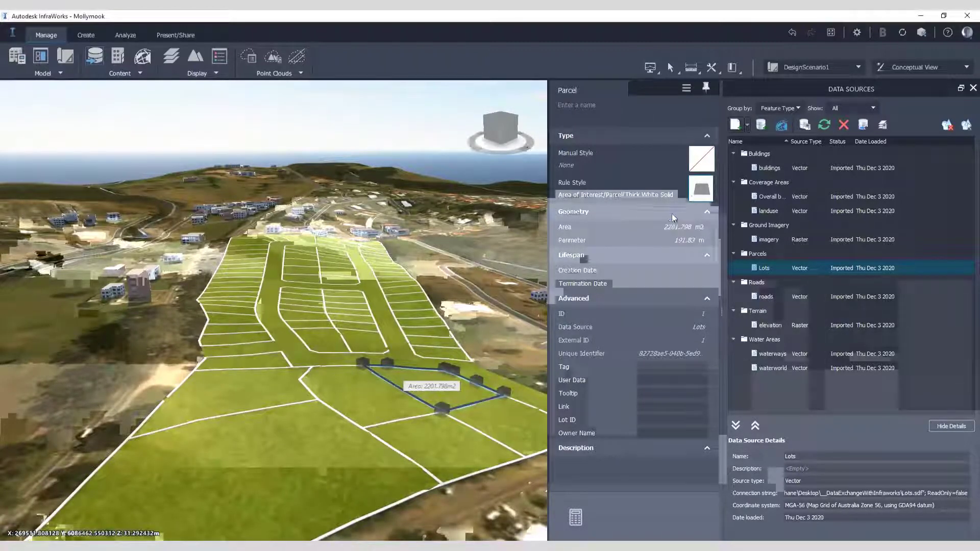
key("Escape")
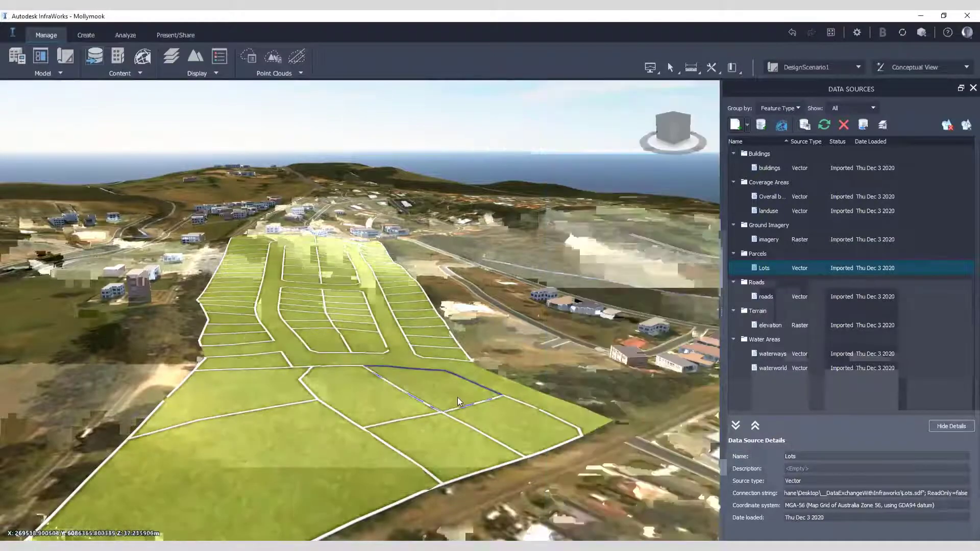
Orbit down over the lots beside the houses, then zoom out and tilt toward the horizon.
left_click_drag(457, 397, 416, 428)
left_click_drag(494, 290, 447, 243)
middle_click_drag(448, 242, 430, 240)
left_click_drag(429, 239, 385, 326)
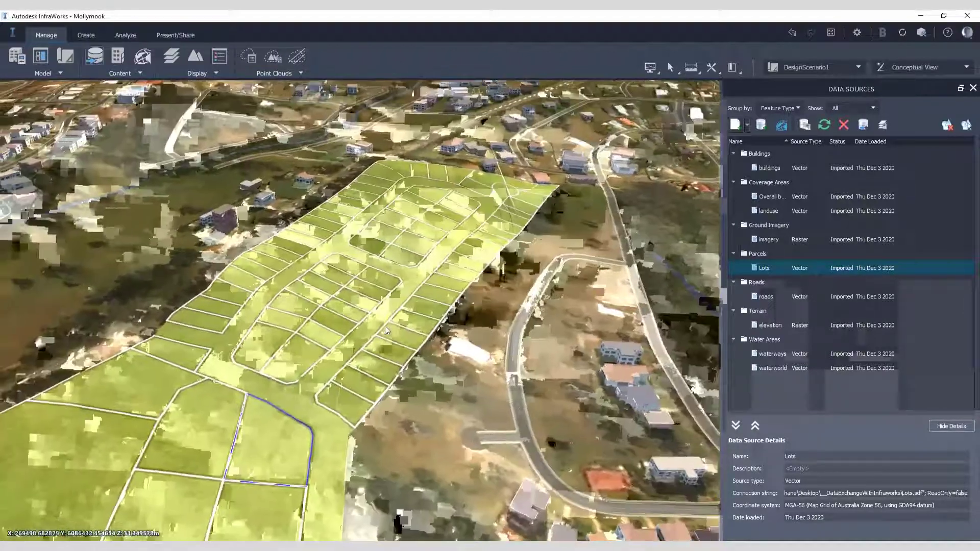
scroll(363, 361, "up", 8)
scroll(364, 365, "down", 6)
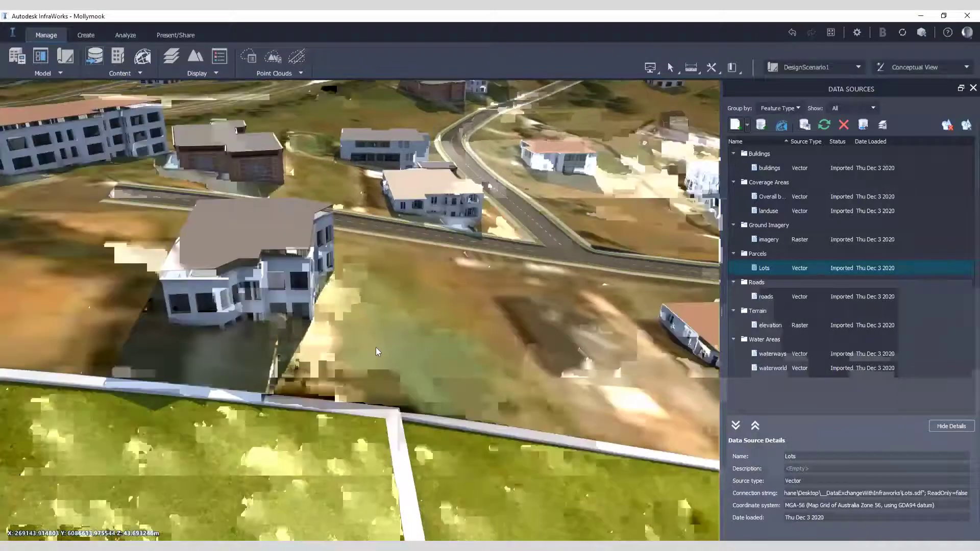
scroll(464, 476, "down", 8)
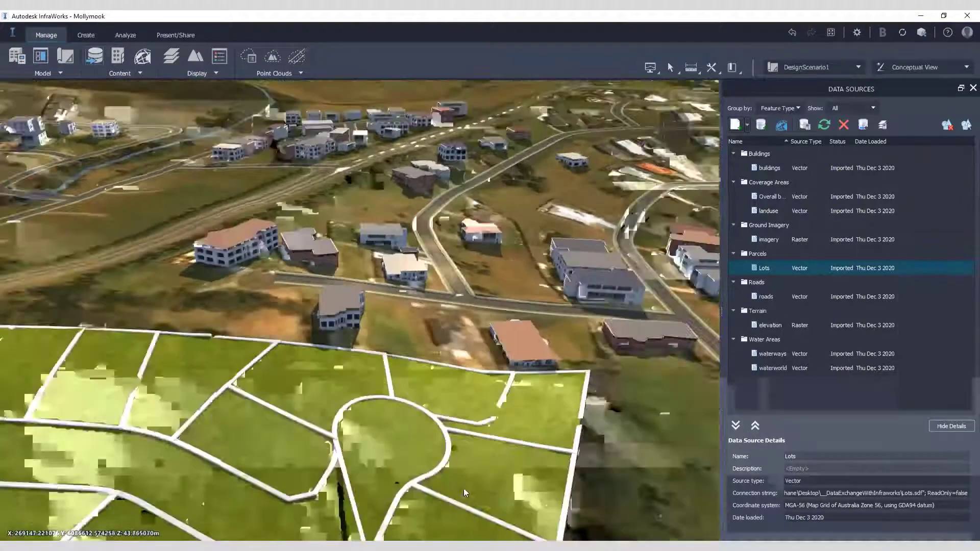
scroll(466, 537, "down", 6)
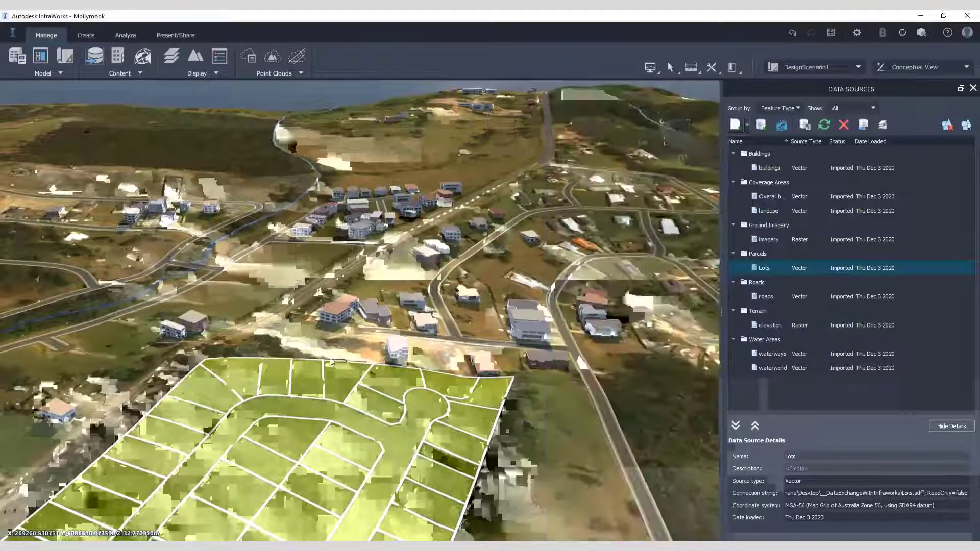
scroll(306, 378, "down", 3)
scroll(279, 393, "down", 5)
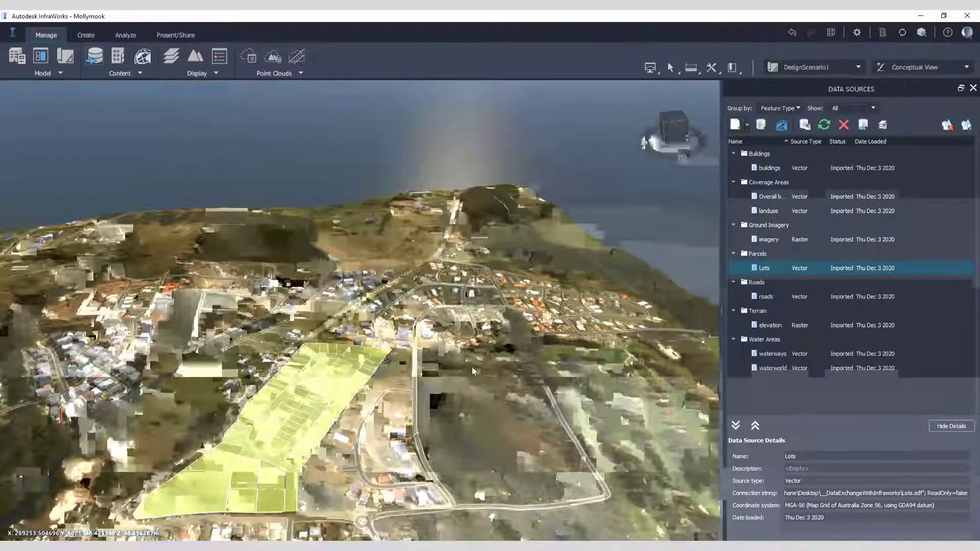
left_click_drag(471, 366, 418, 376)
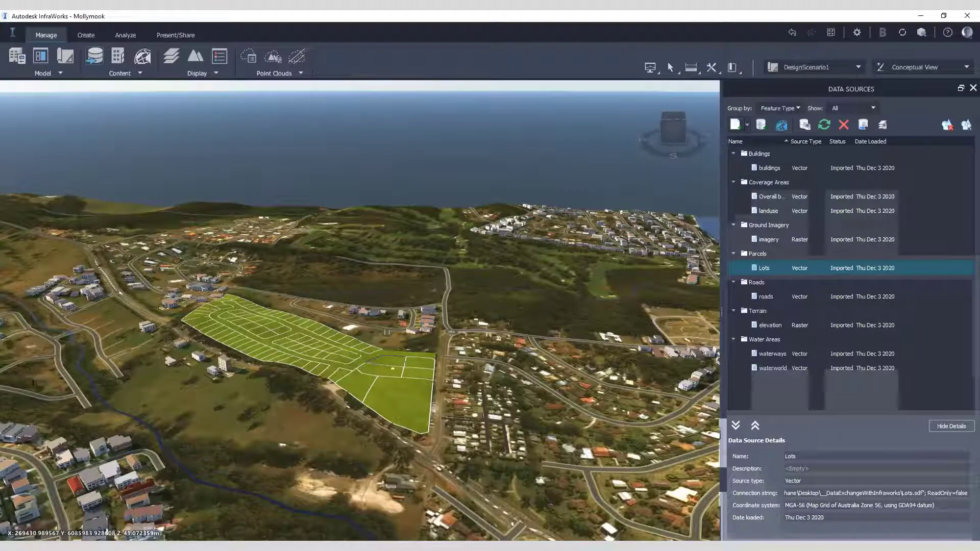
Switch to C3D Design Base.dwg and zoom in on the road junction near the car park.
mouse_move(187, 546)
left_click(264, 512)
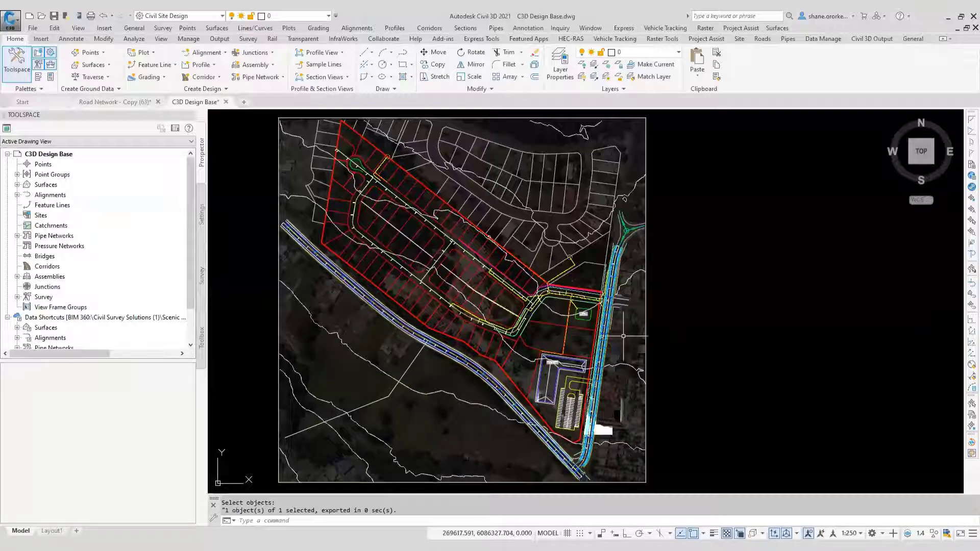
mouse_move(623, 336)
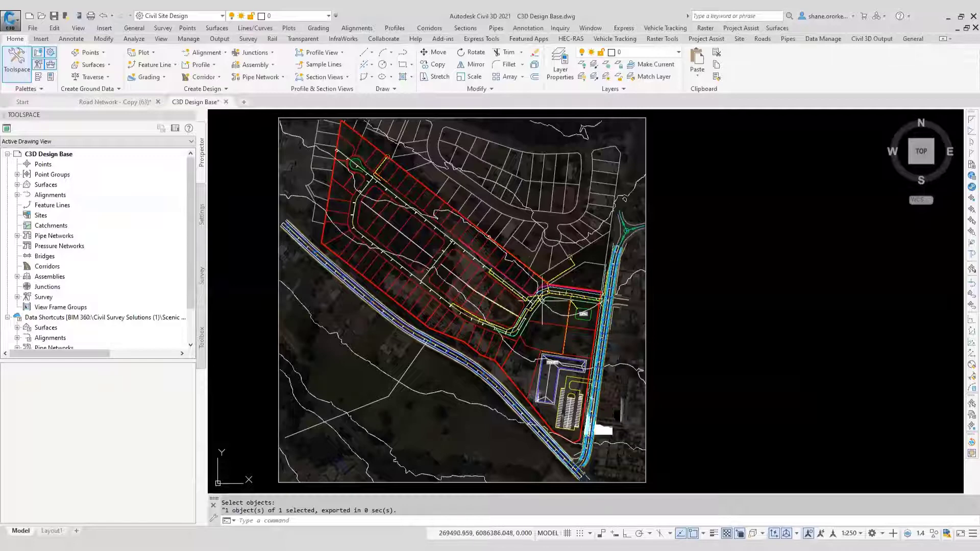
scroll(546, 297, "up", 2)
scroll(545, 300, "up", 2)
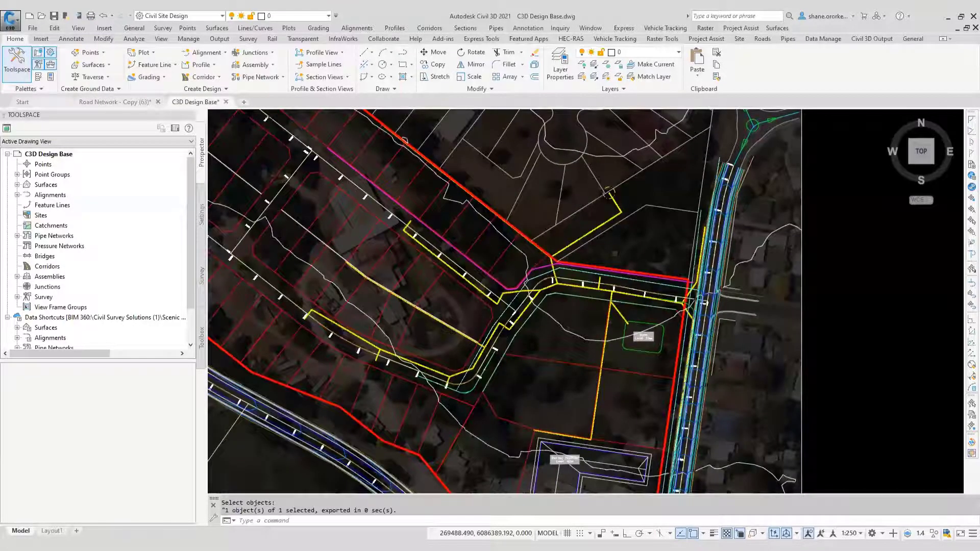
scroll(543, 296, "up", 2)
left_click(567, 272)
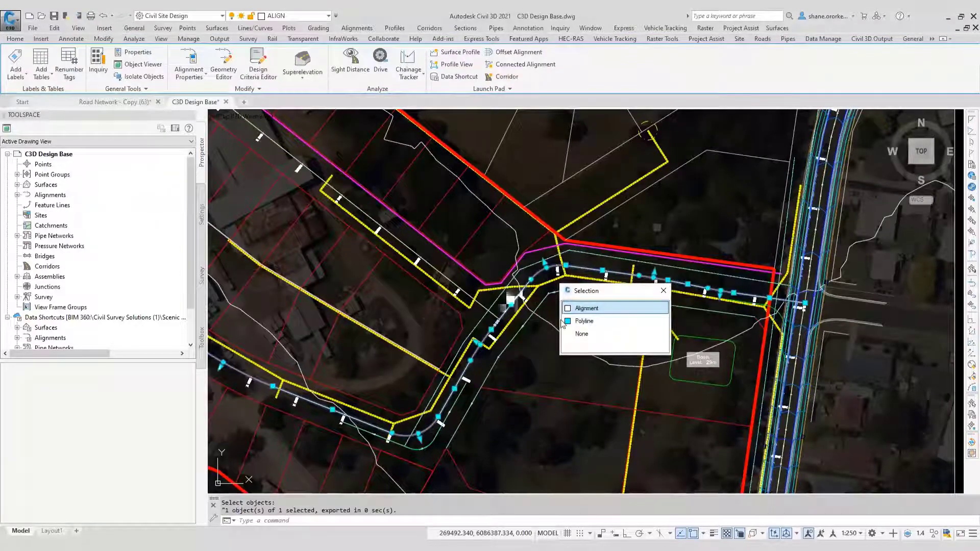
key("Escape")
key("Escape")
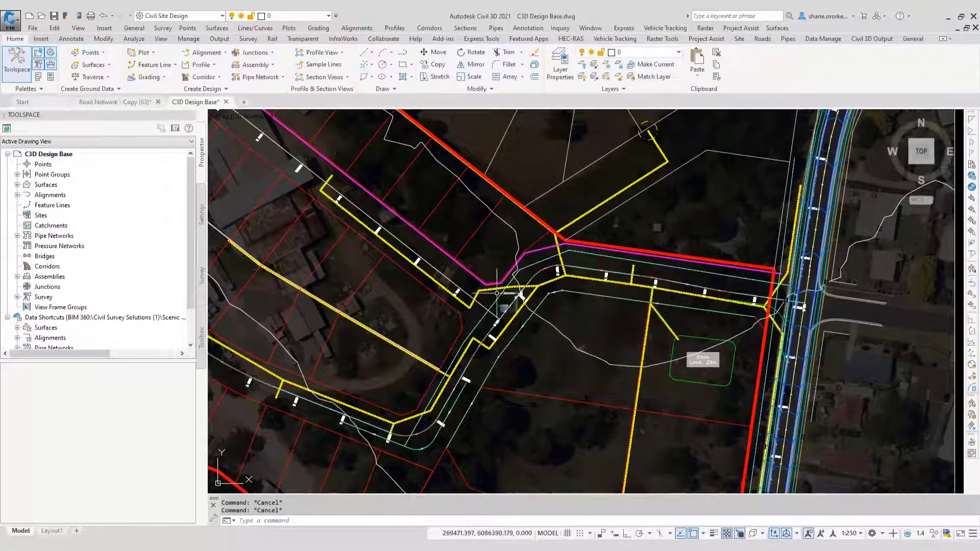
scroll(497, 292, "down", 2)
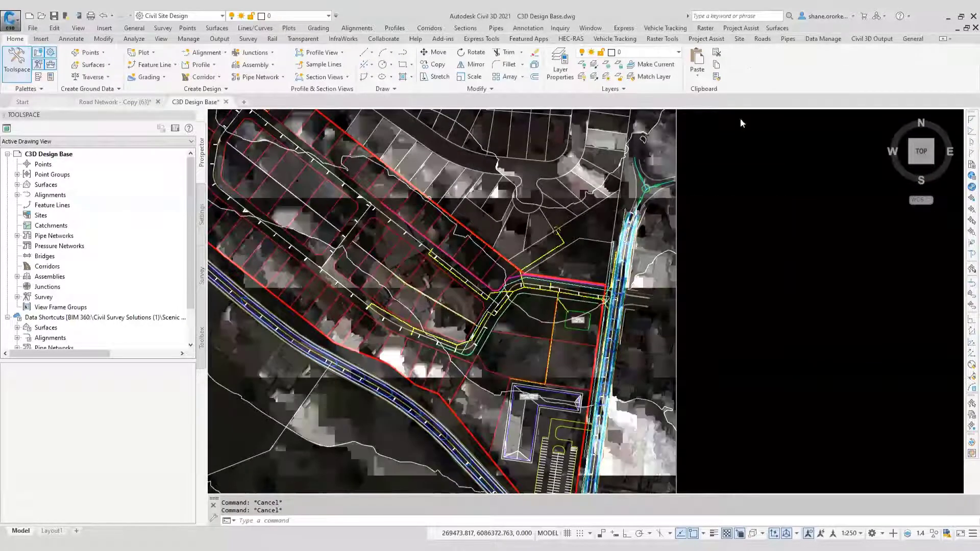
scroll(501, 319, "down", 2)
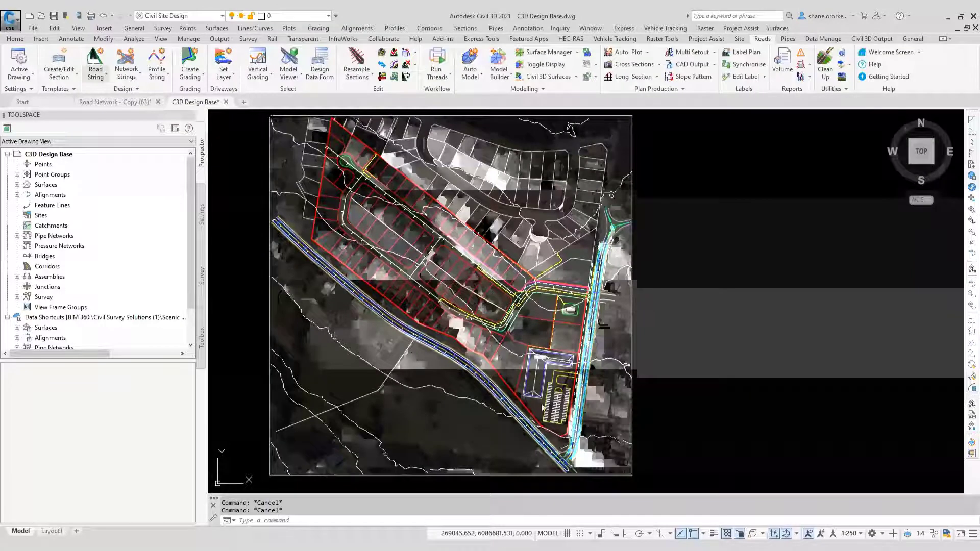
left_click(96, 76)
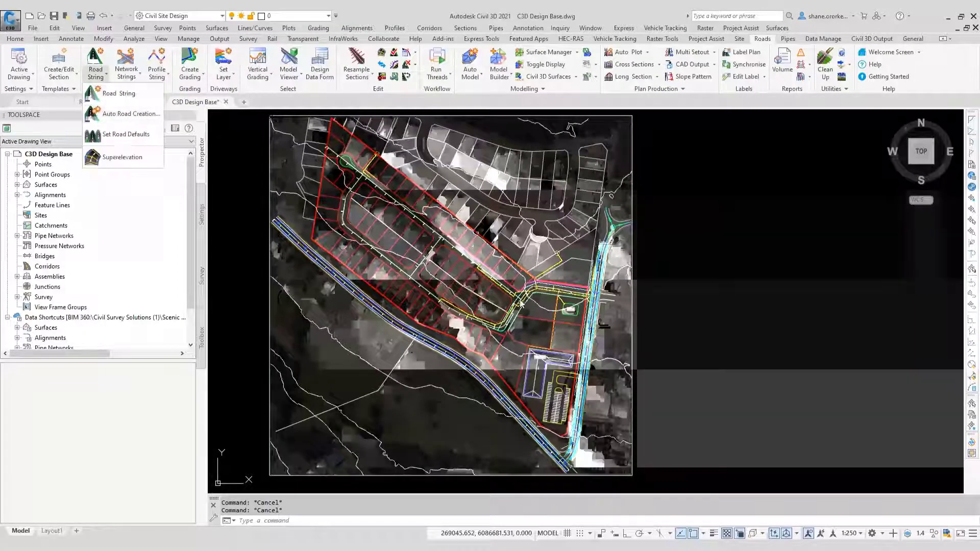
scroll(498, 306, "up", 6)
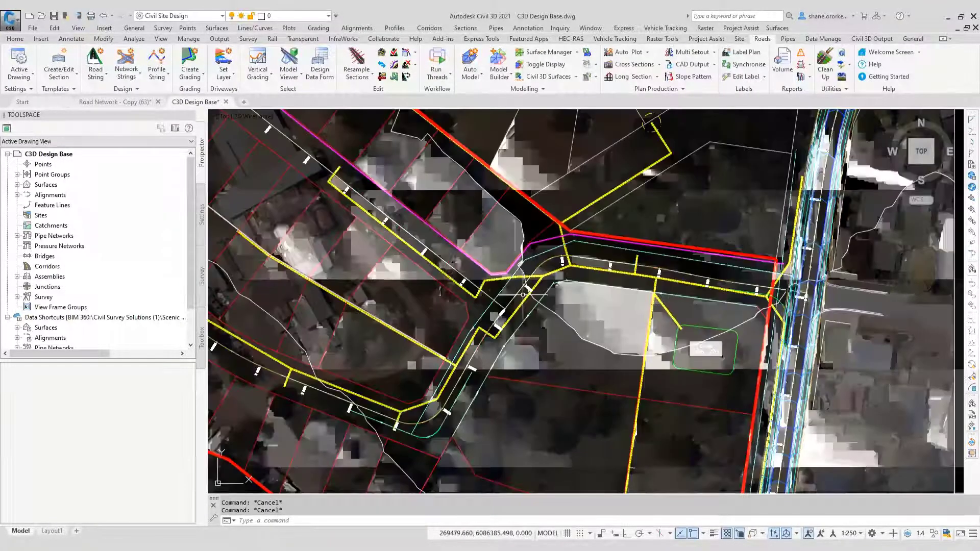
left_click(498, 308)
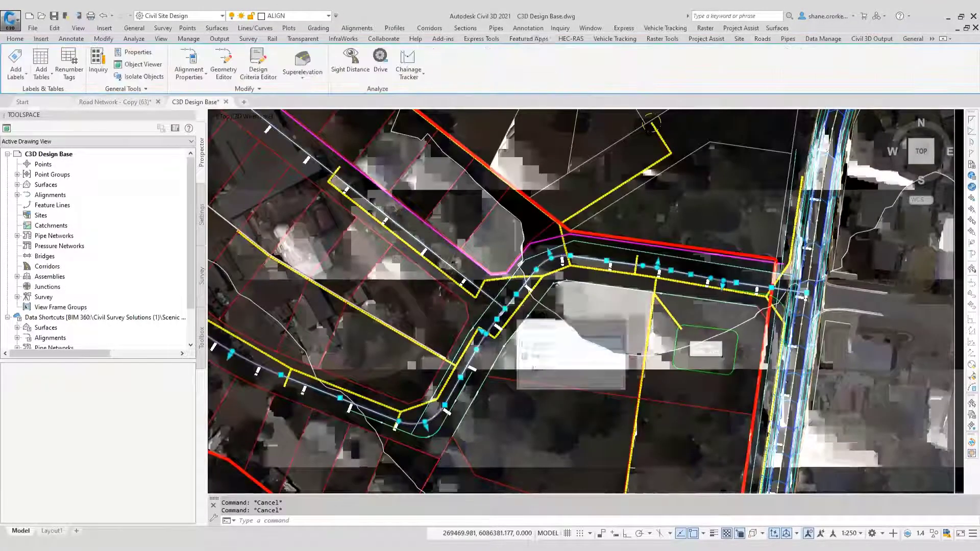
scroll(455, 255, "down", 2)
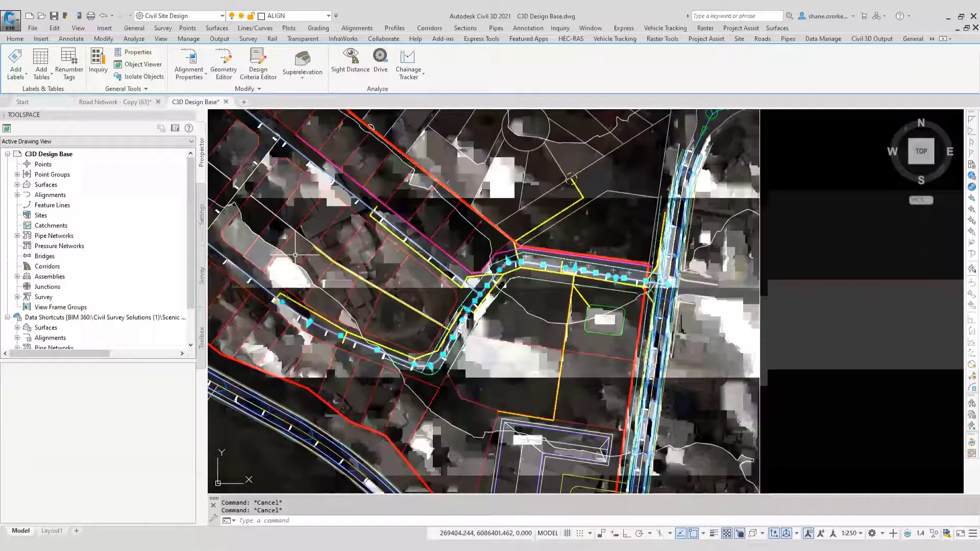
middle_click_drag(311, 259, 476, 304)
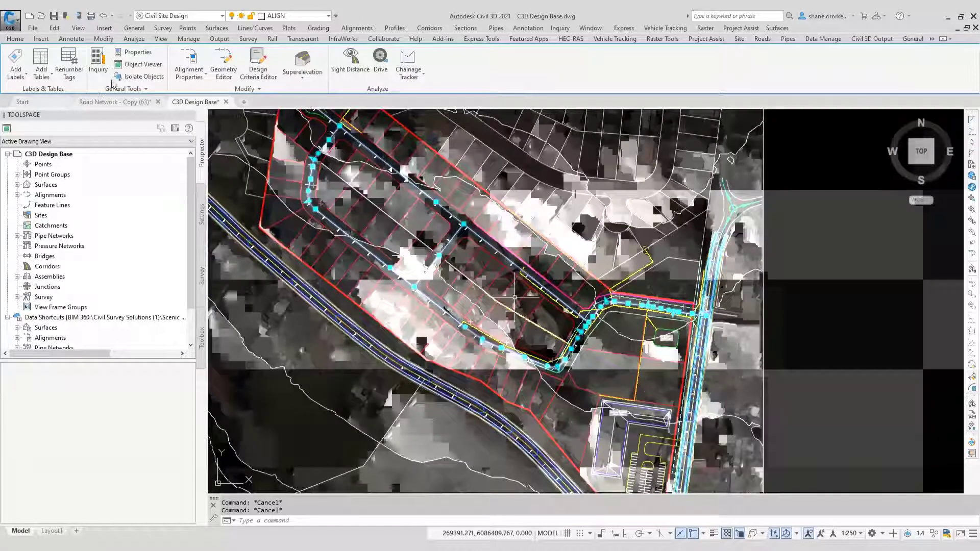
key("Escape")
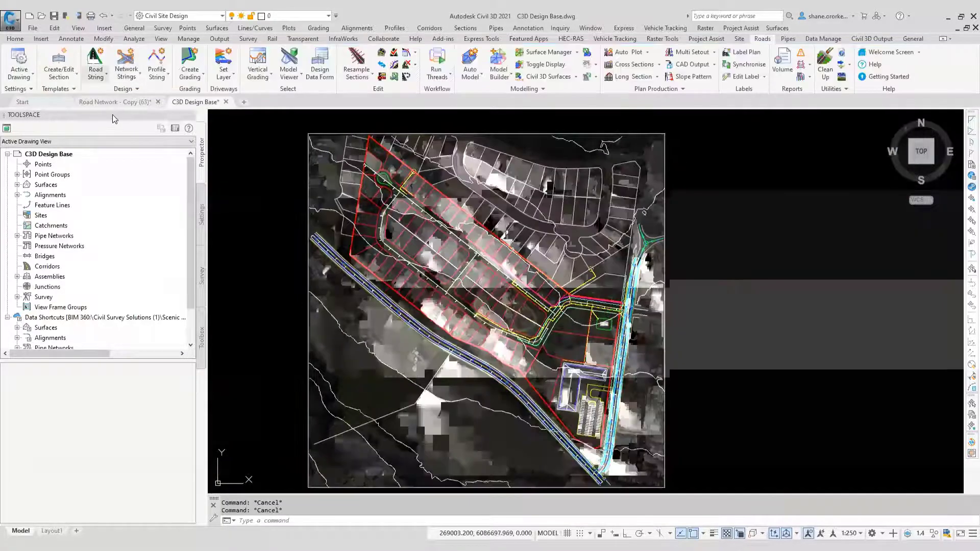
Run Auto Road Creation with the Road - 6m template, building Road 1, 2 and 3 as roads.
left_click(95, 74)
left_click(131, 114)
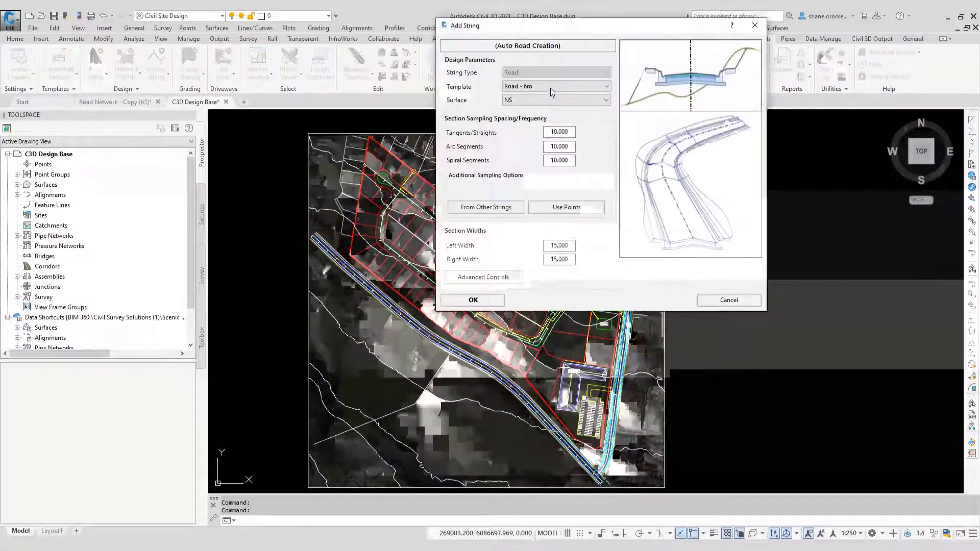
left_click(473, 301)
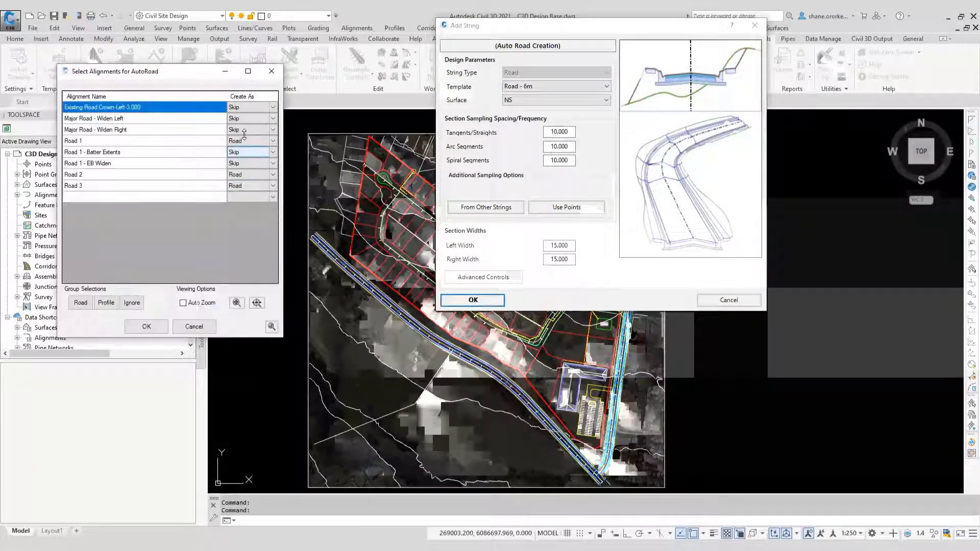
left_click(238, 174)
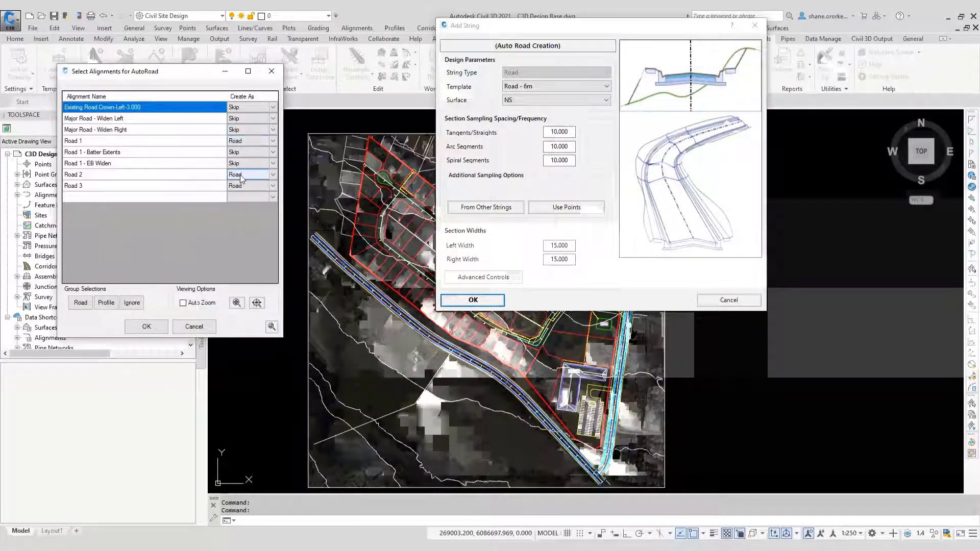
left_click(146, 327)
left_click(461, 306)
left_click(589, 309)
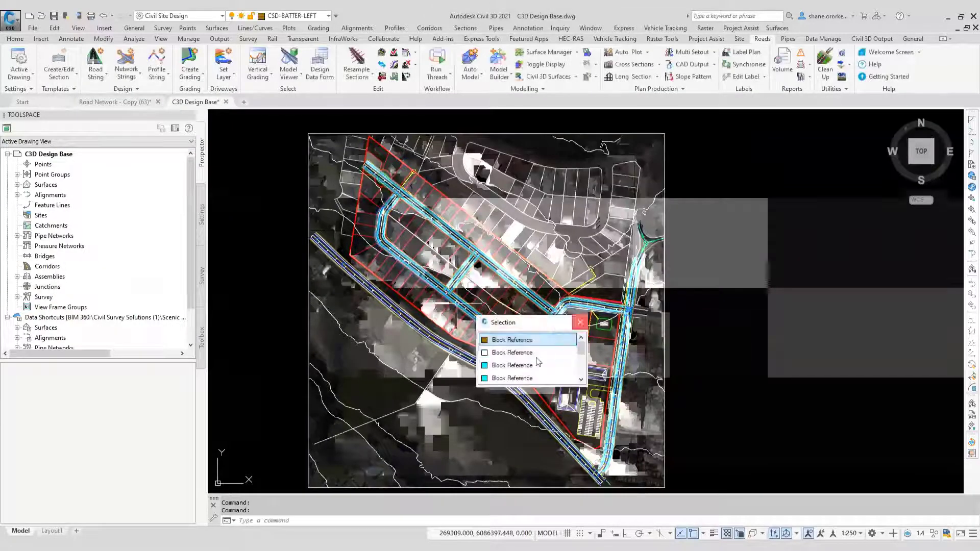
Dismiss the selection list and pan over the newly built roads.
key("Escape")
key("Escape")
middle_click_drag(562, 356, 503, 311)
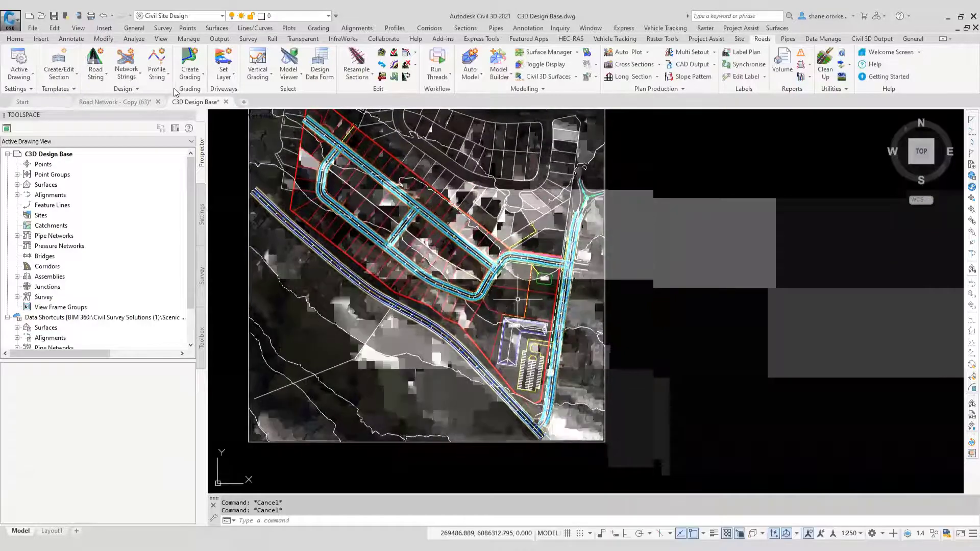
scroll(587, 259, "up", 5)
scroll(577, 285, "down", 2)
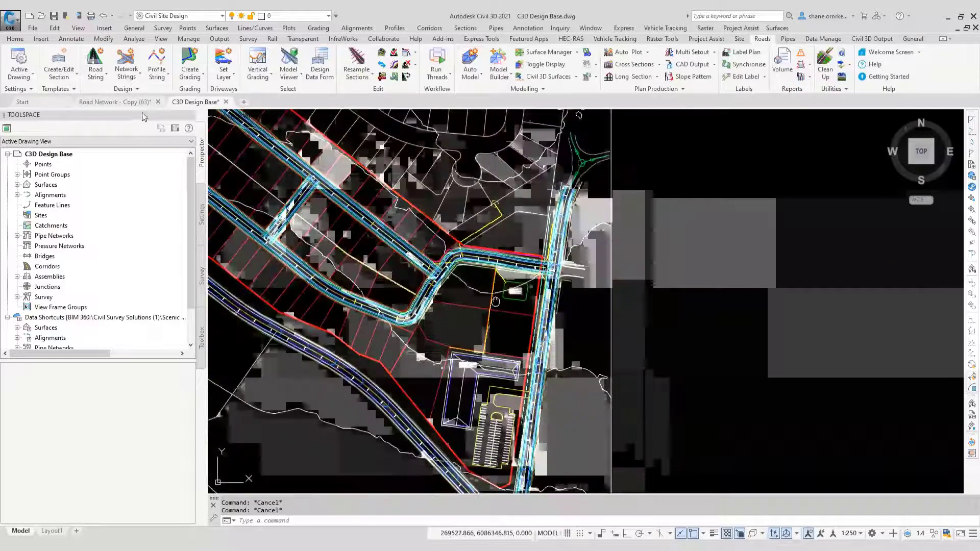
middle_click_drag(515, 324, 559, 261)
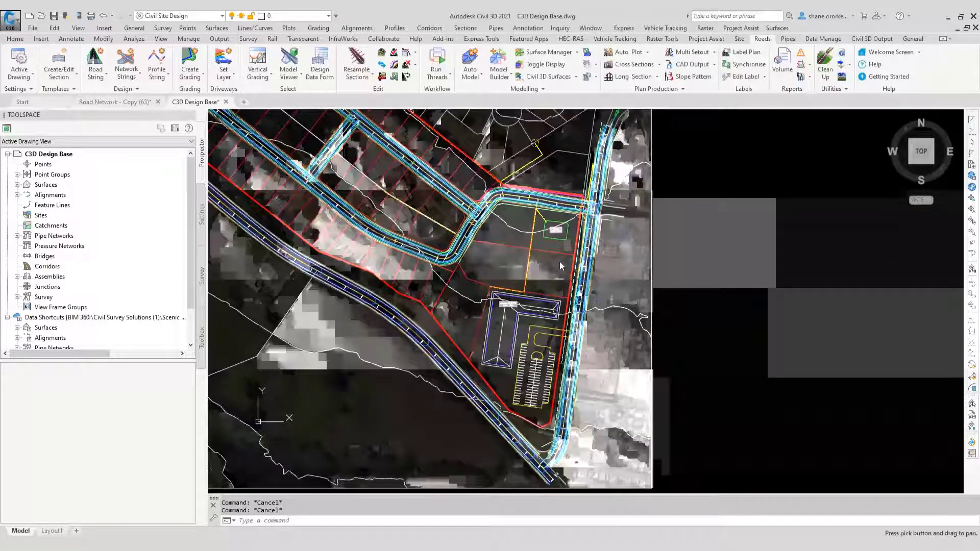
Launch the vertical design command and pan toward the road junction to pick an alignment.
left_click(126, 75)
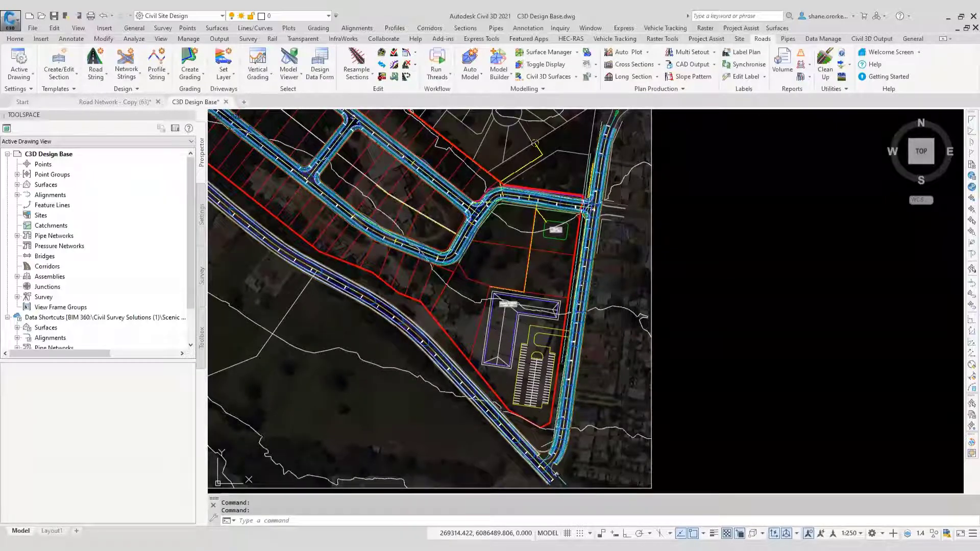
mouse_move(560, 261)
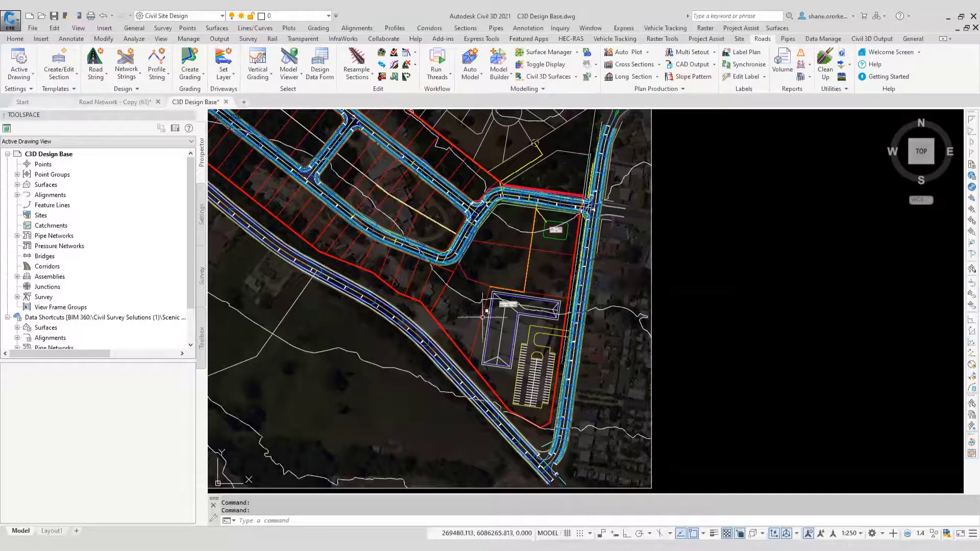
scroll(483, 316, "down", 3)
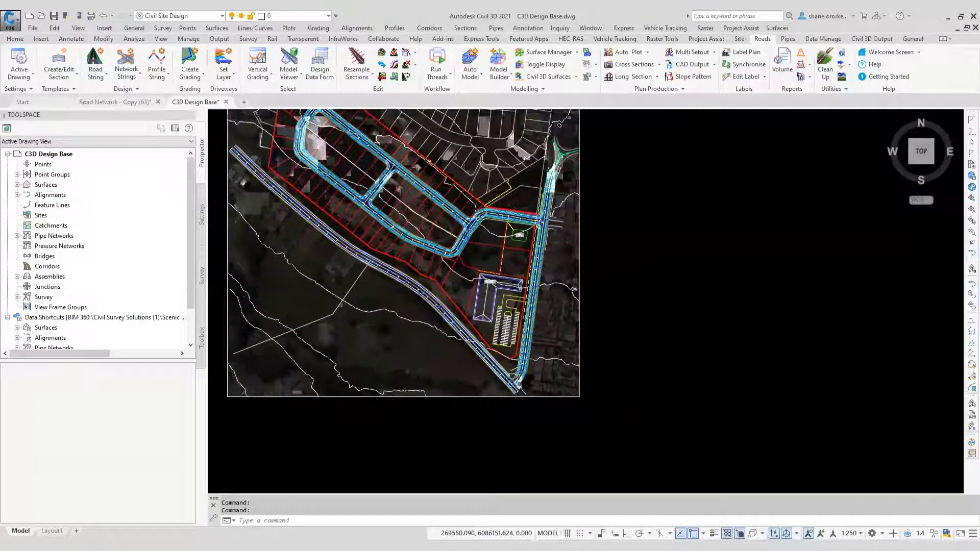
scroll(515, 357, "up", 4)
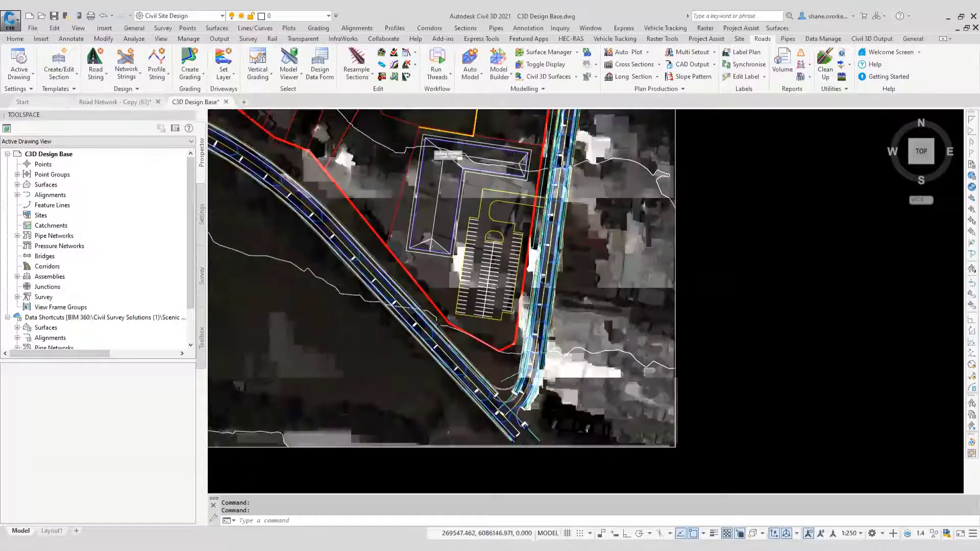
scroll(506, 376, "up", 3)
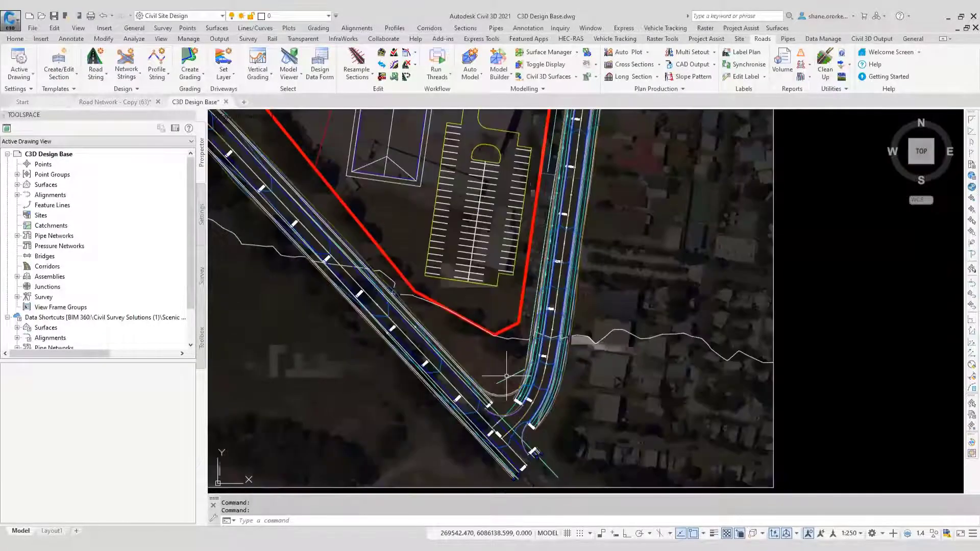
scroll(507, 376, "down", 2)
middle_click_drag(494, 276, 509, 457)
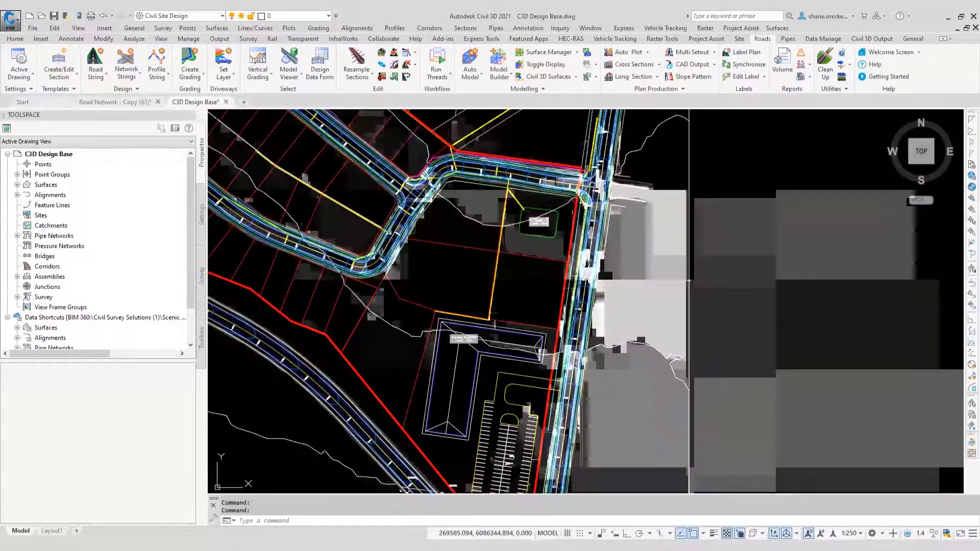
middle_click_drag(602, 201, 585, 283)
scroll(584, 283, "up", 6)
Open Road 1's centreline profile for editing and reset it to a single grade.
scroll(565, 410, "down", 7)
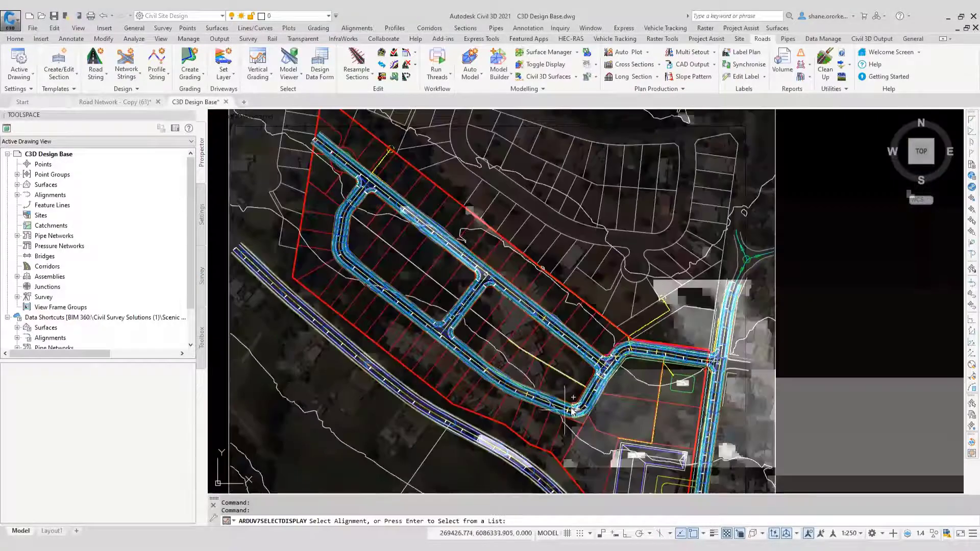
left_click(572, 411)
left_click(559, 298)
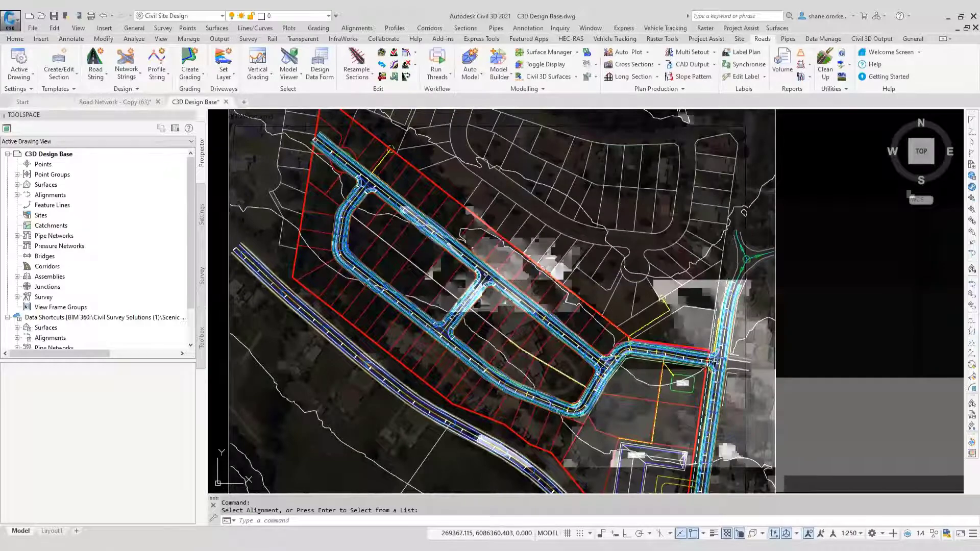
key("Return")
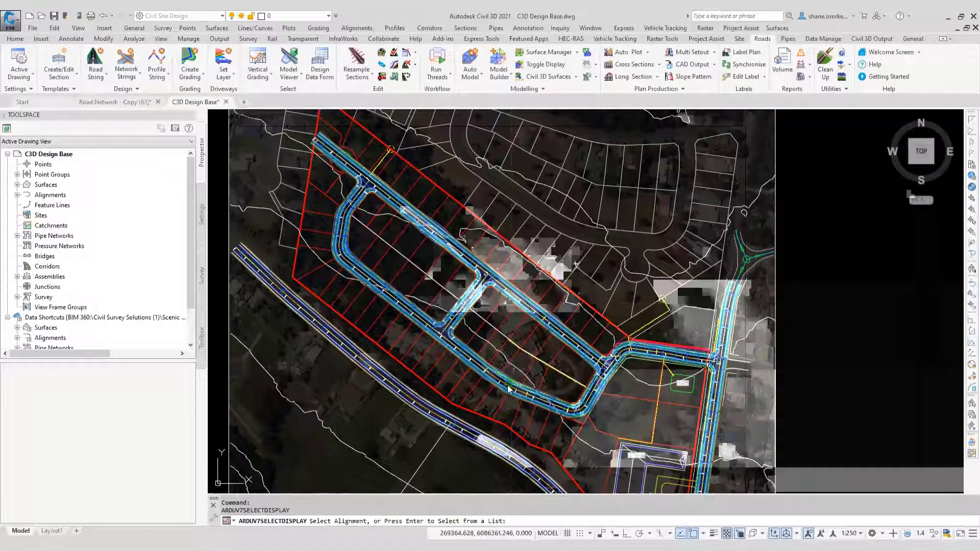
left_click(508, 387)
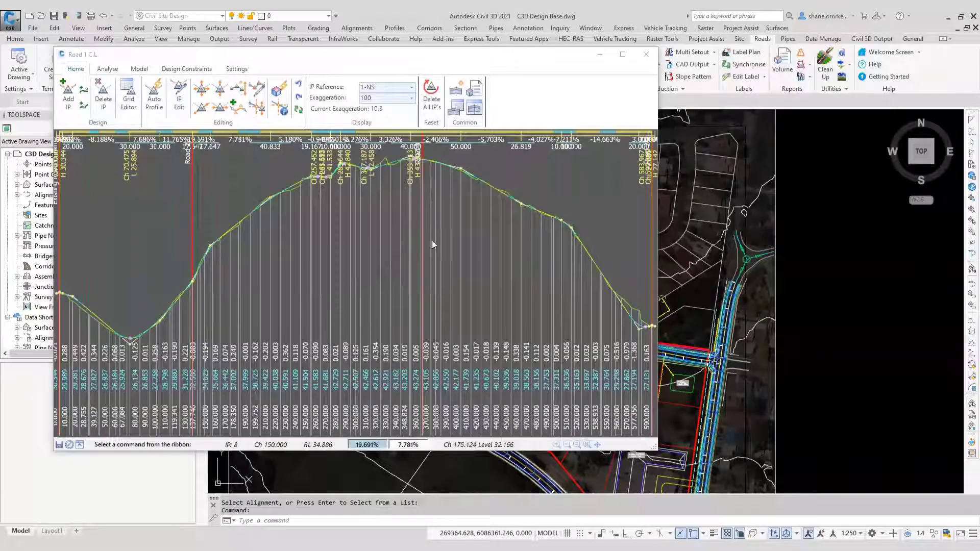
left_click(431, 100)
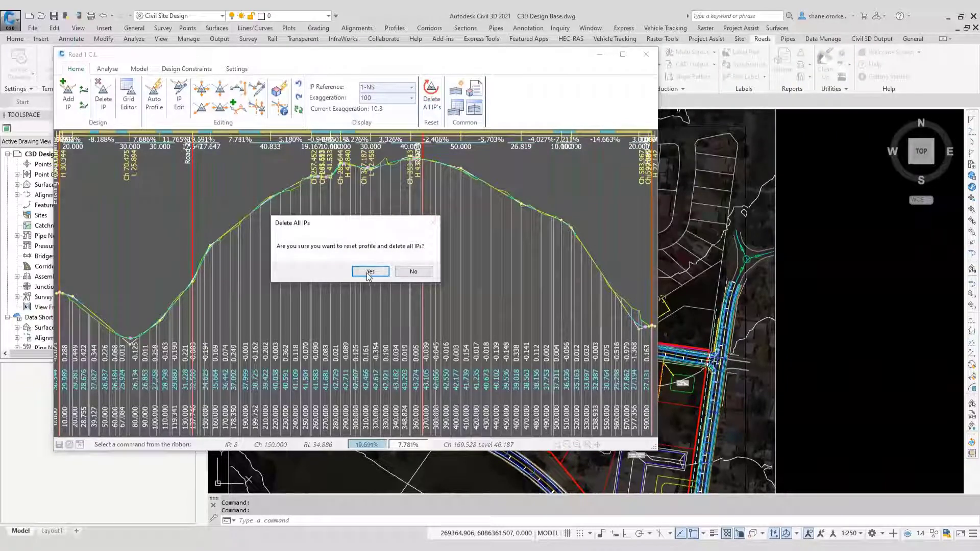
left_click(369, 274)
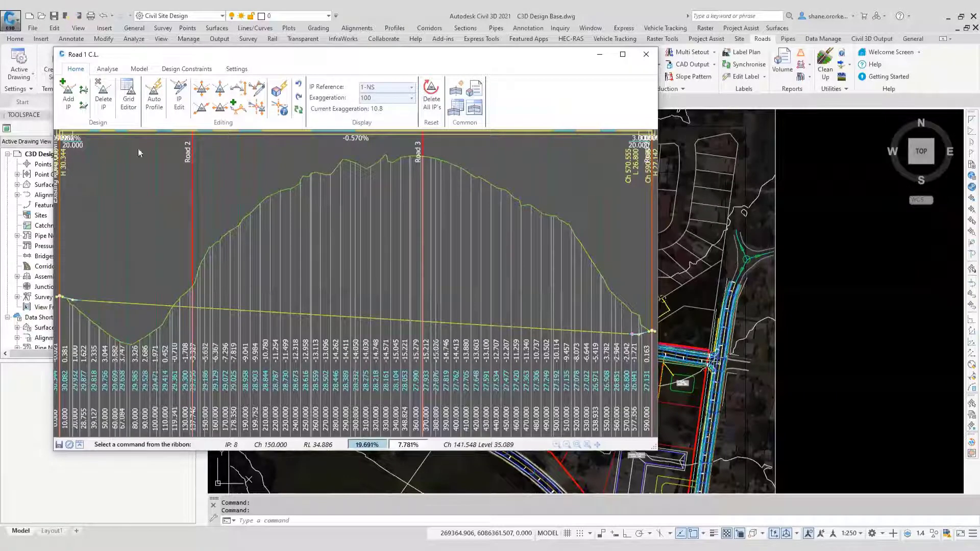
Add an IP at chainage 69.818, then a crest IP at 334.354 with a 75 m vertical curve.
left_click(130, 335)
double_click(140, 106)
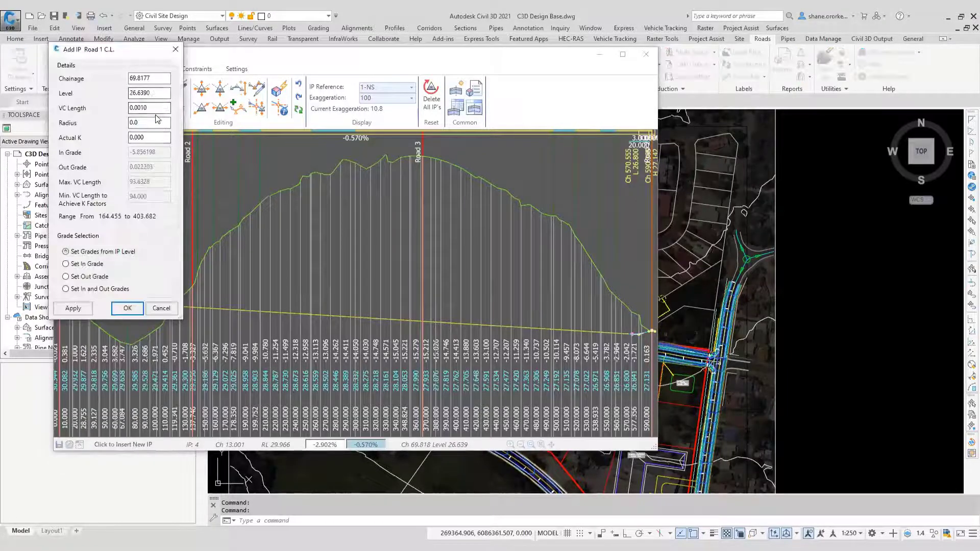
type("0")
key("Return")
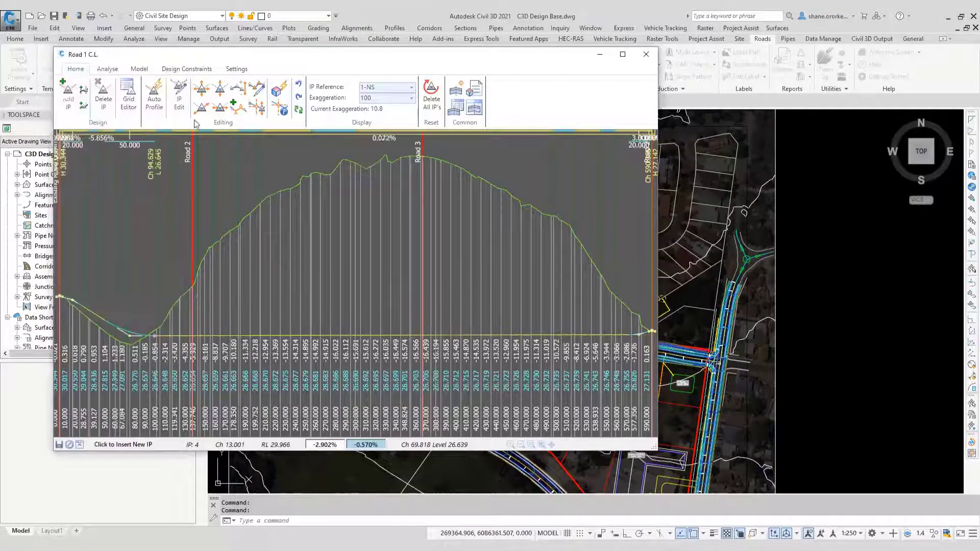
left_click(402, 135)
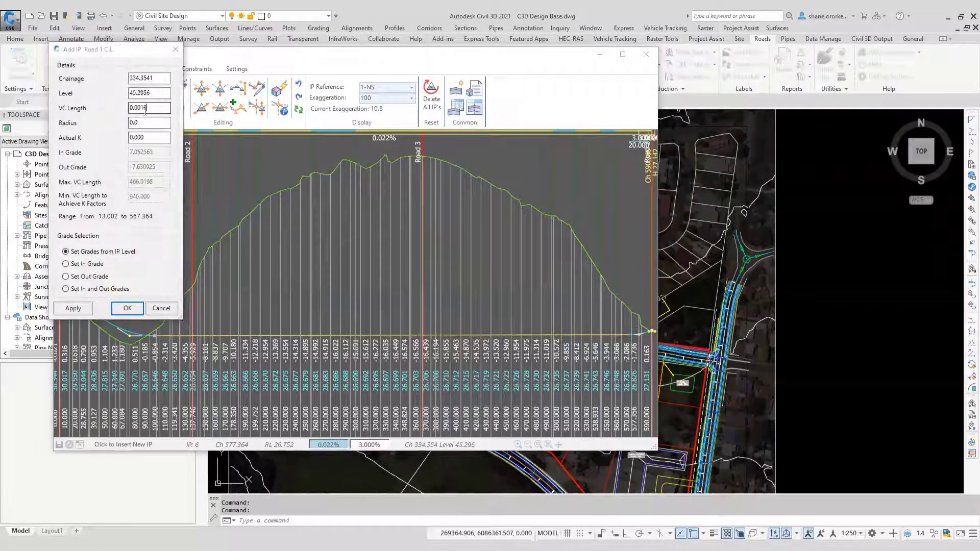
type("75")
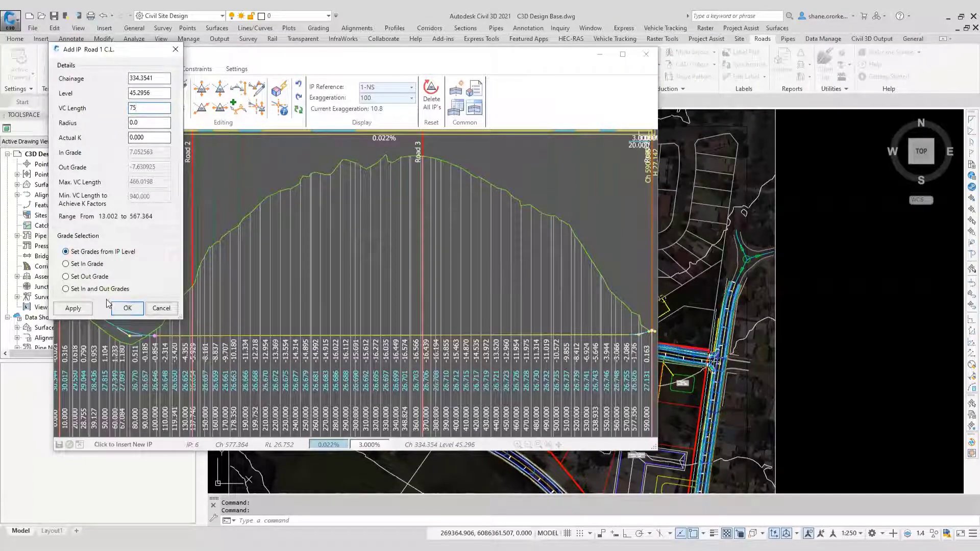
left_click(127, 309)
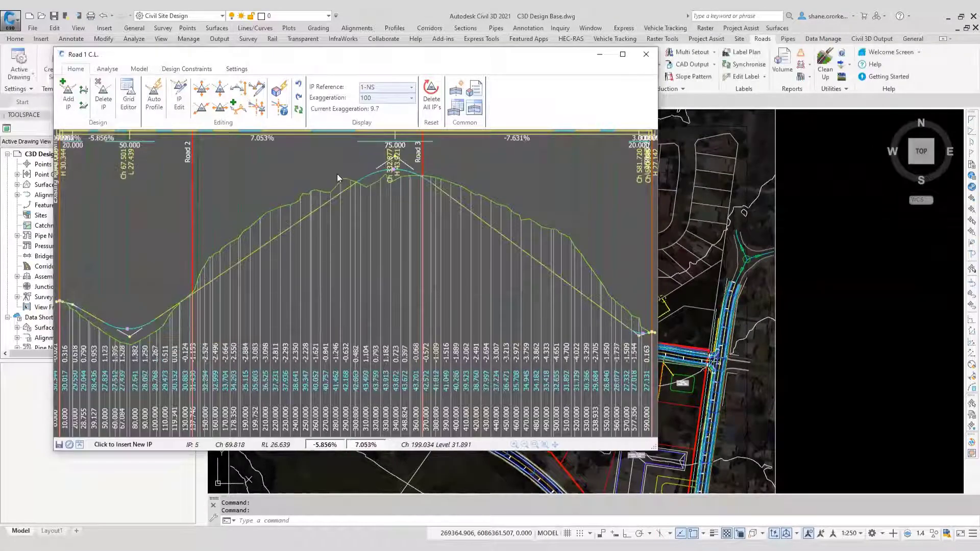
Reposition the Road 1 crest IP twice to adjust its location.
left_click(220, 90)
left_click(396, 163)
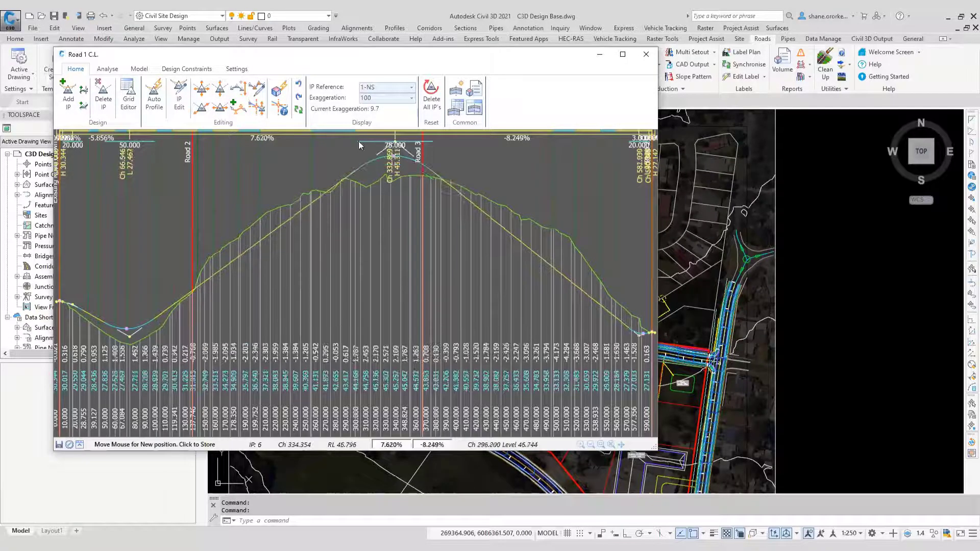
left_click(370, 147)
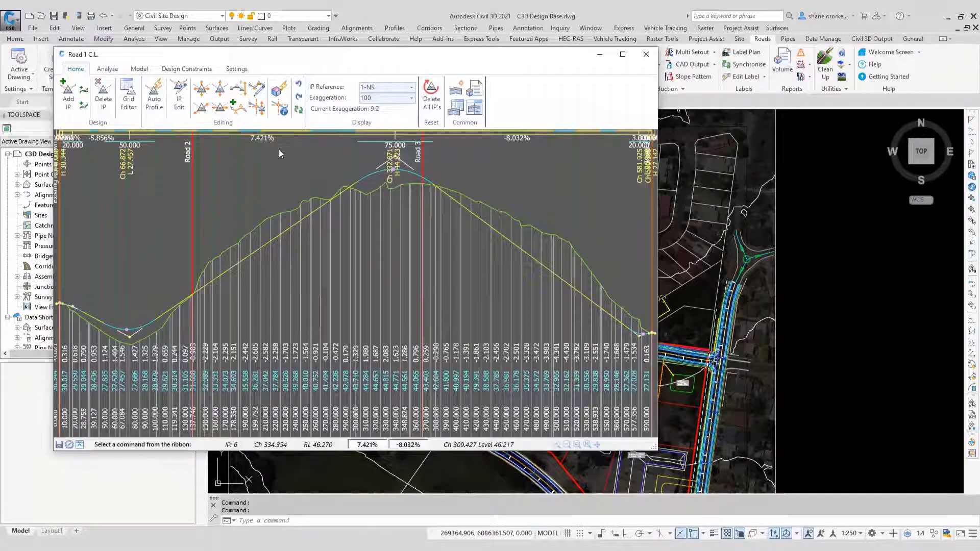
right_click(404, 162)
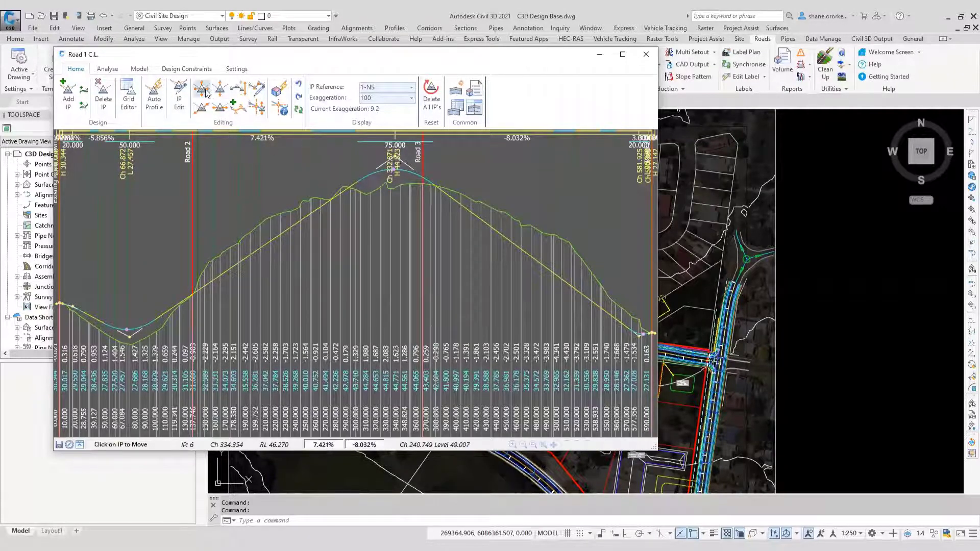
left_click(396, 157)
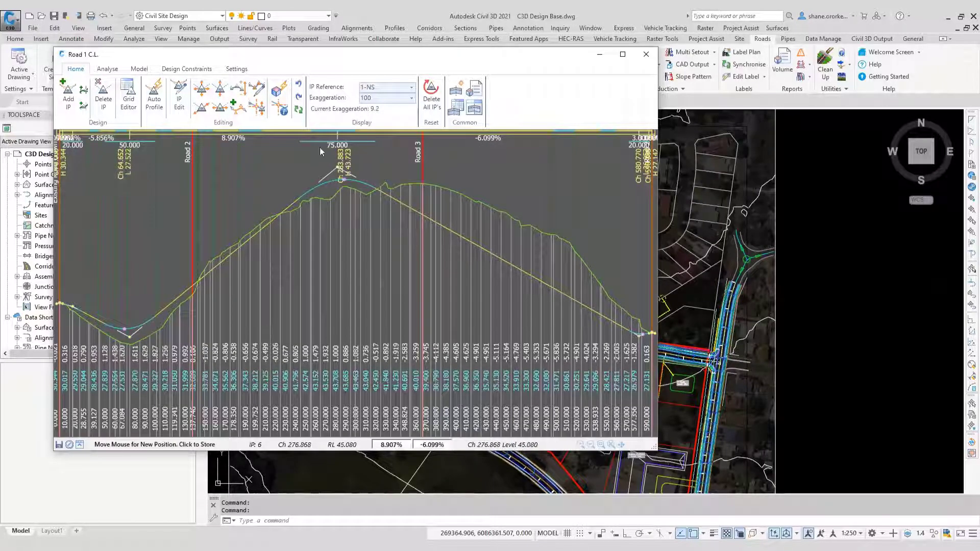
left_click(338, 155)
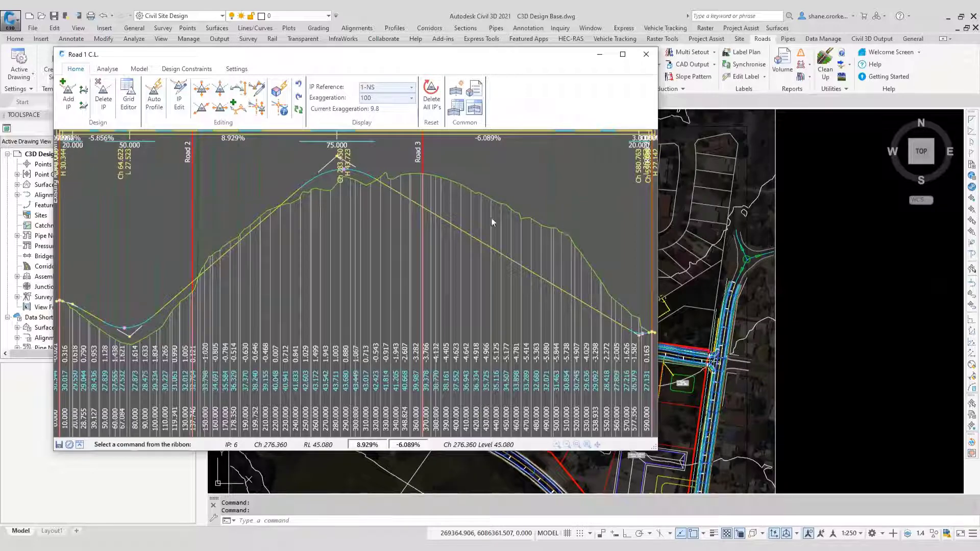
Add an IP at chainage 504.777 with a 50 m vertical curve.
left_click(68, 92)
double_click(148, 107)
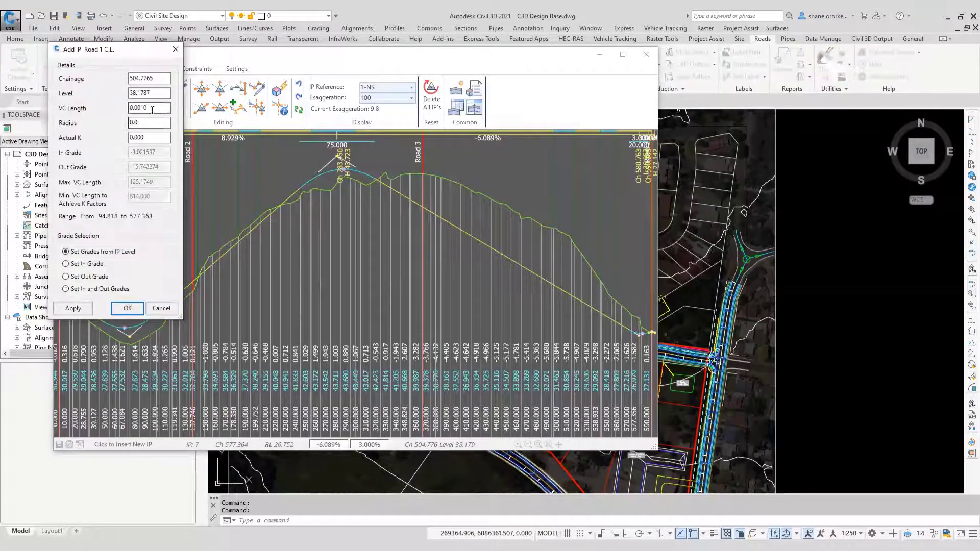
type("50")
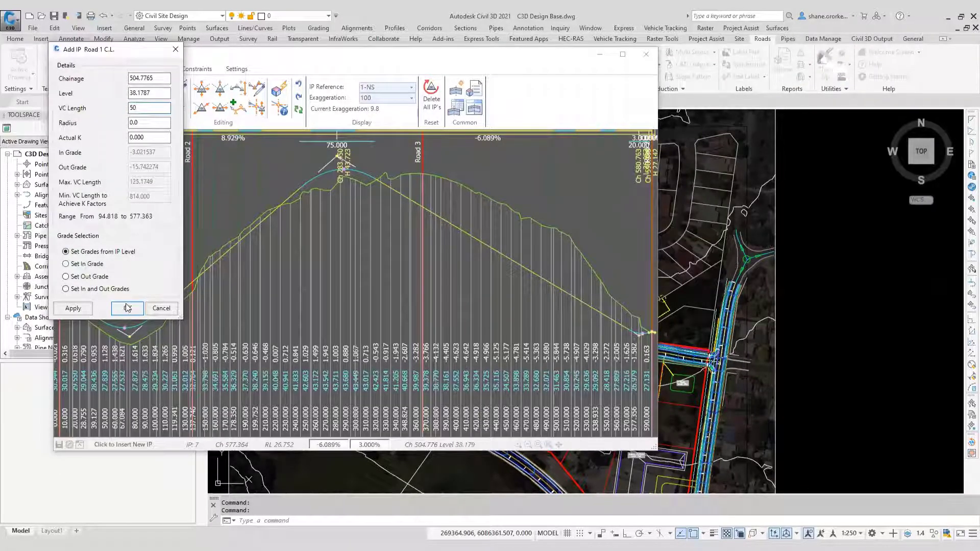
left_click(127, 308)
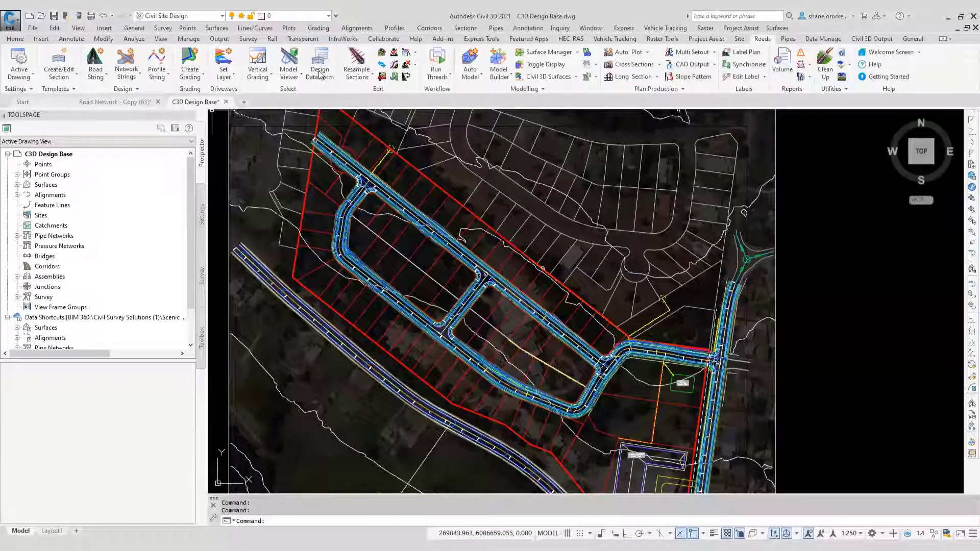
left_click(321, 75)
Slide Road 3's profile IP from chainage 40 to 37.083, grade -10.481%, and close the profile.
left_click(432, 290)
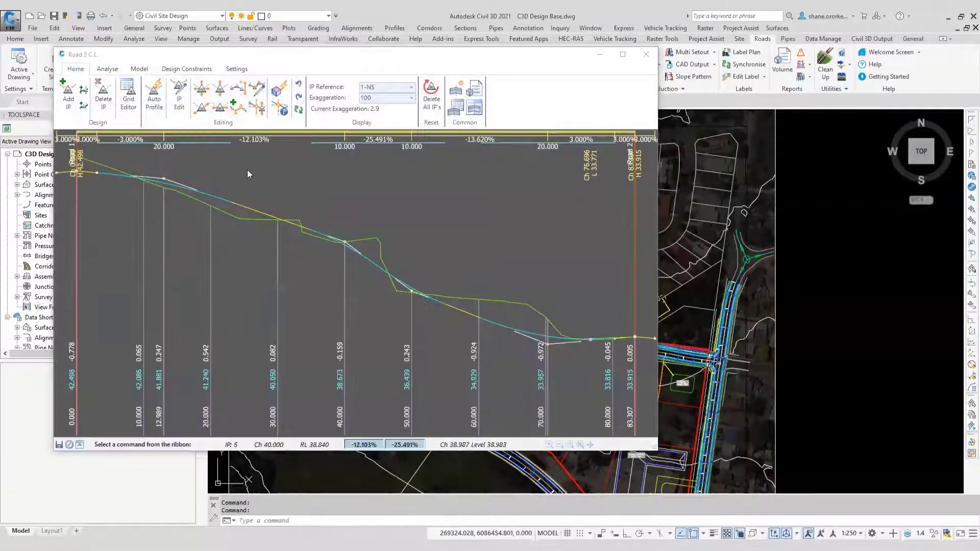
left_click(201, 109)
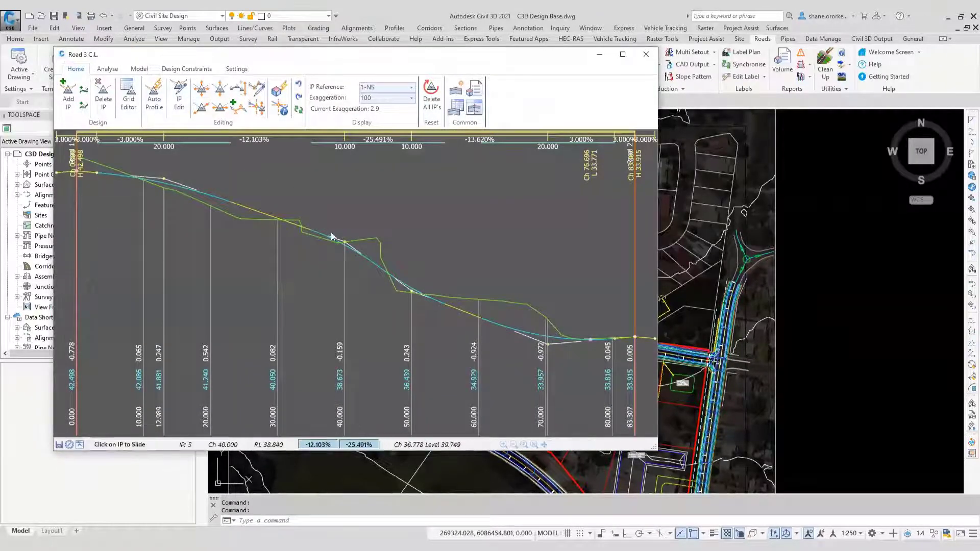
left_click(350, 246)
left_click(326, 236)
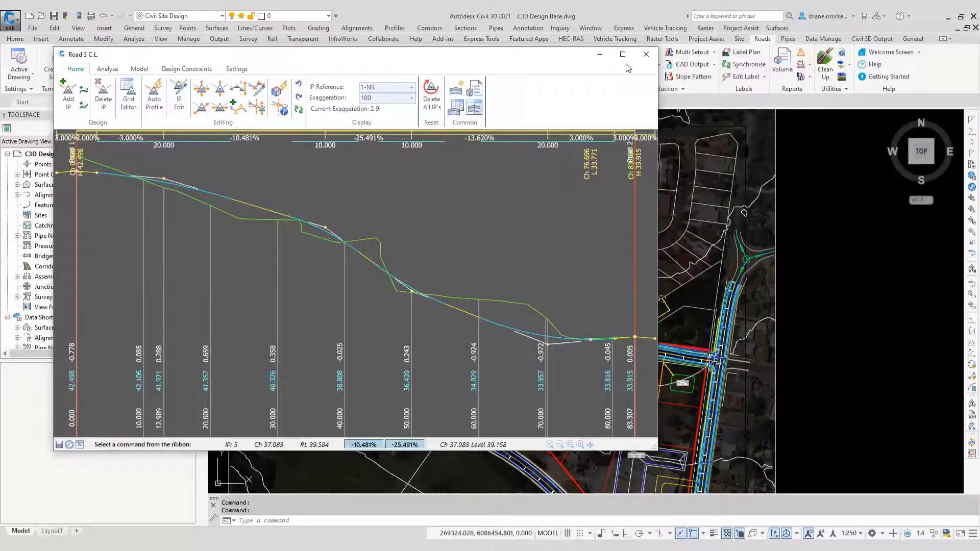
left_click(645, 54)
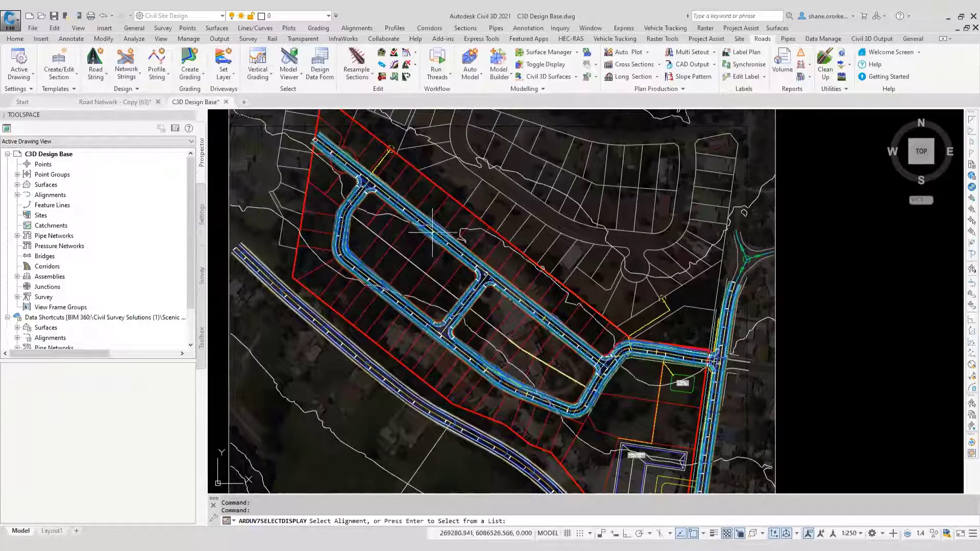
Delete all existing IPs from the Road 2 centreline profile.
left_click(520, 390)
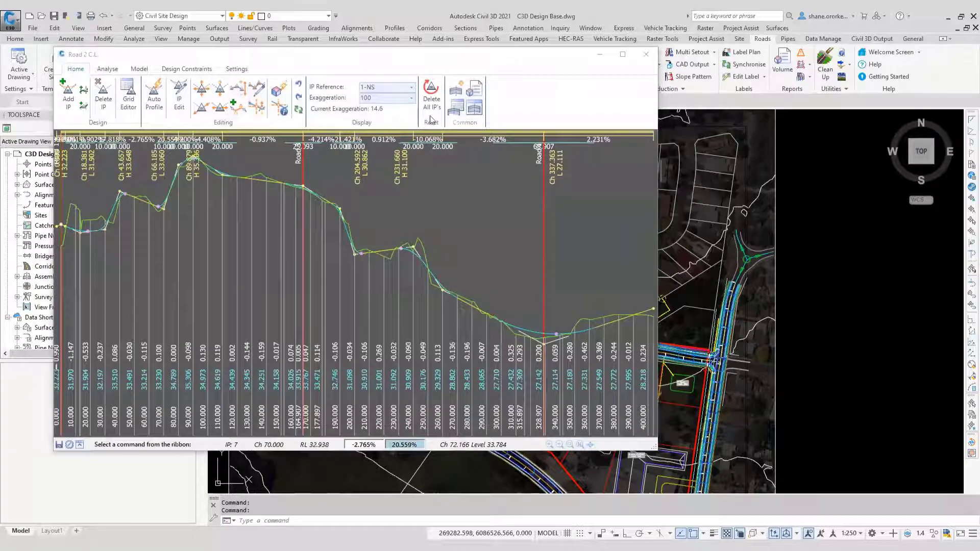
left_click(432, 97)
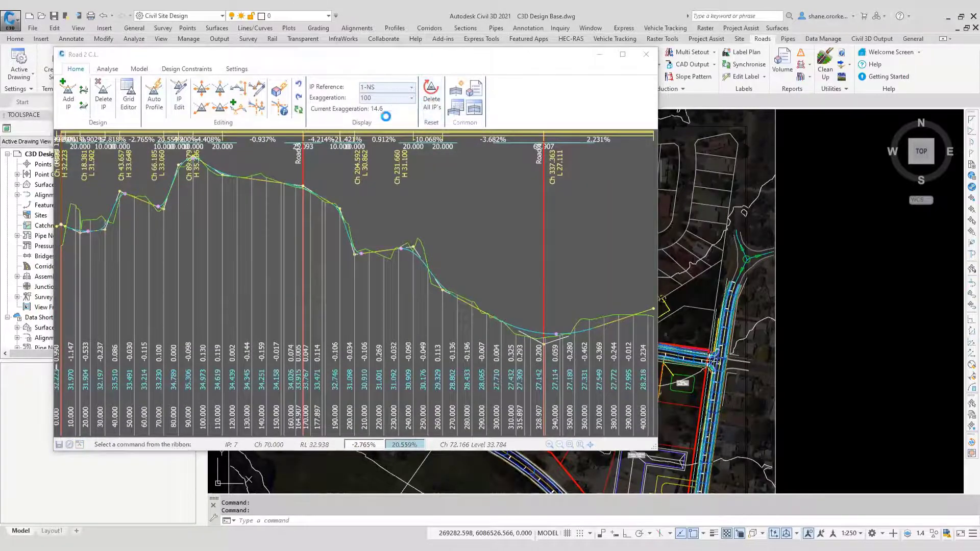
left_click(371, 271)
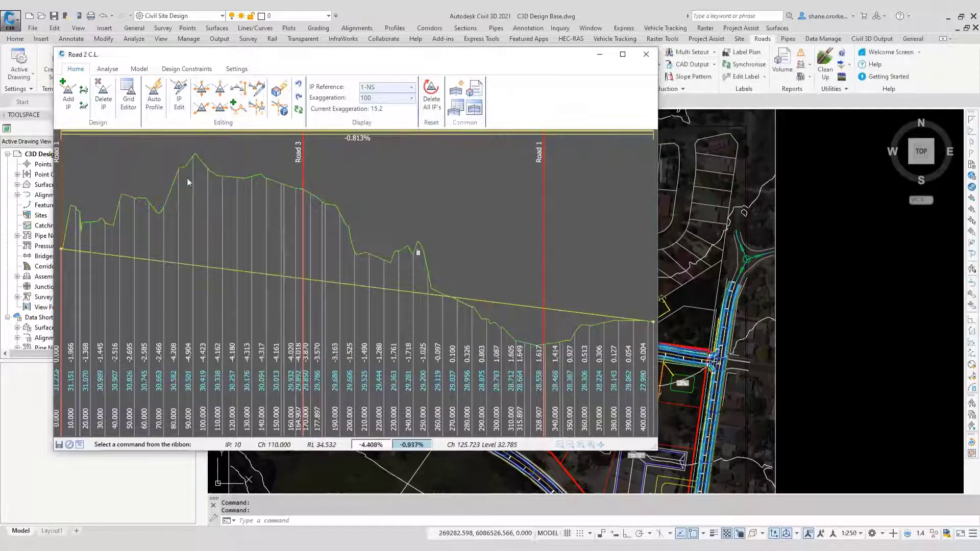
Add new profile IPs near chainages 20 and 120.5, overwriting the vertical curve length.
left_click(69, 94)
left_click(82, 236)
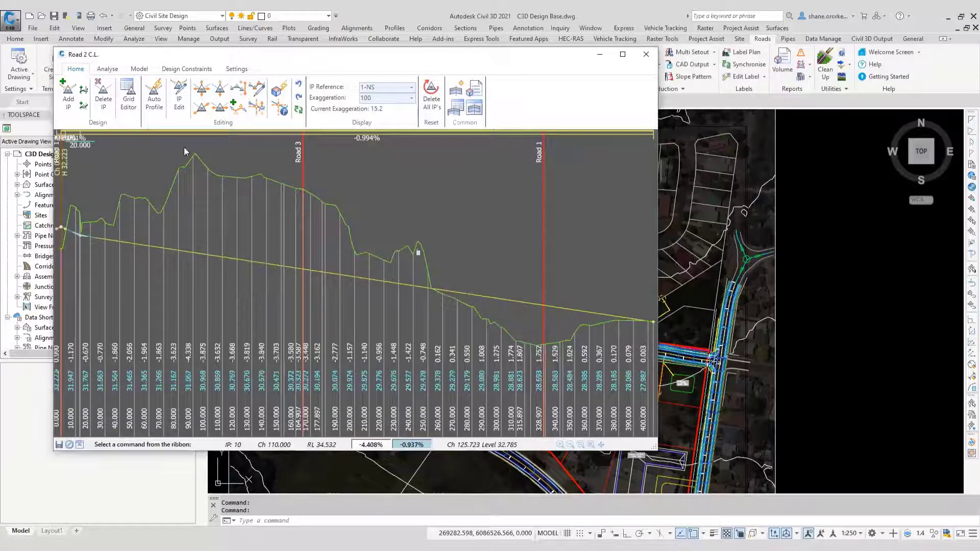
left_click(233, 161)
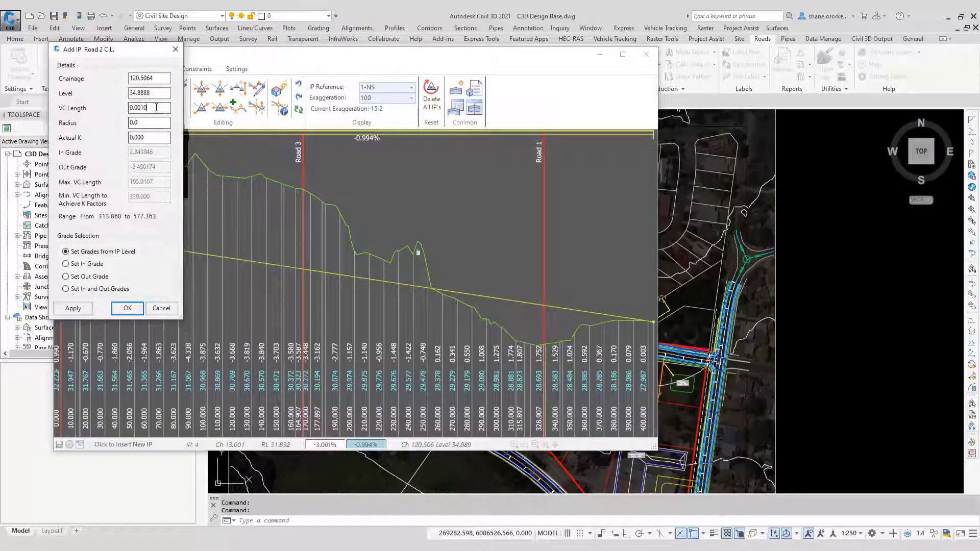
left_click_drag(156, 107, 85, 120)
type("80")
key("Return")
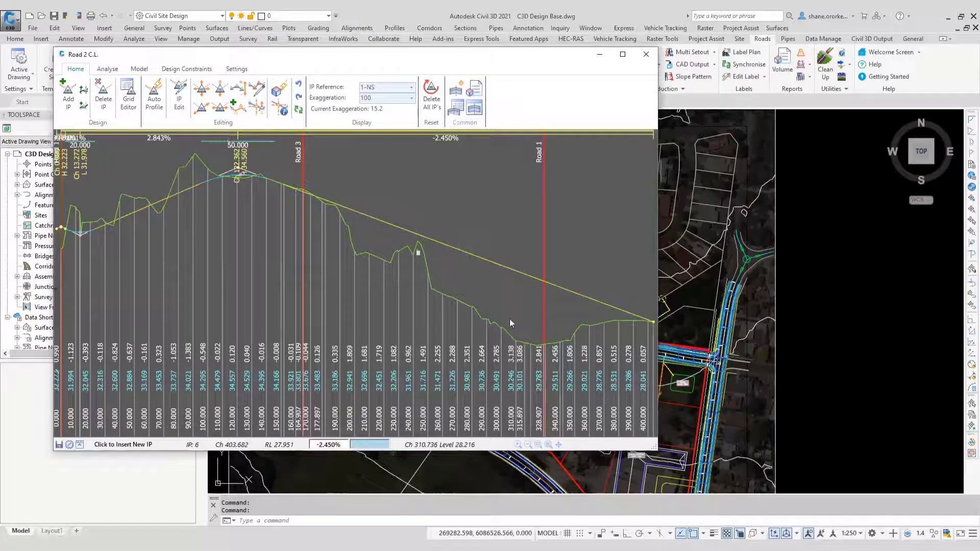
Add an IP near chainage 323.6 with a 50 m vertical curve.
left_click(535, 339)
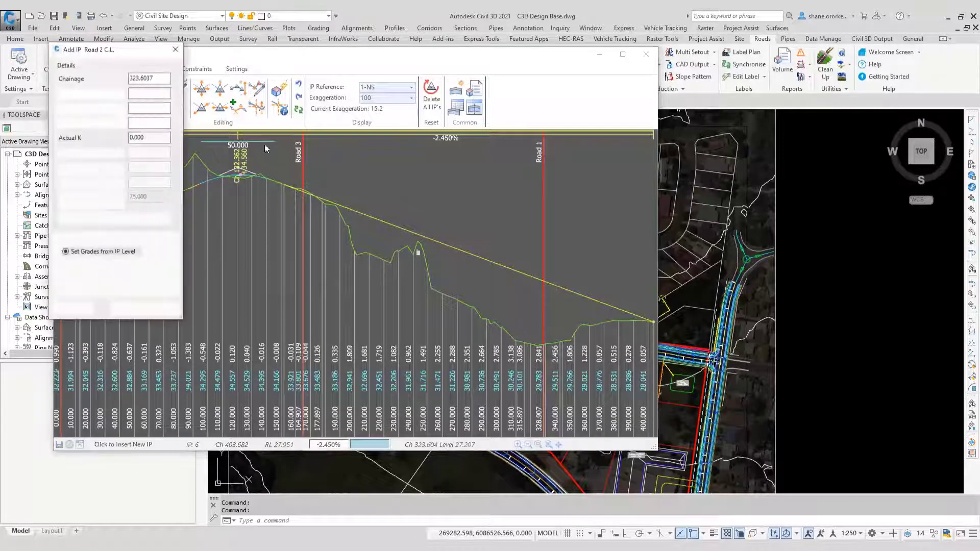
left_click(146, 122)
key("shift+Tab")
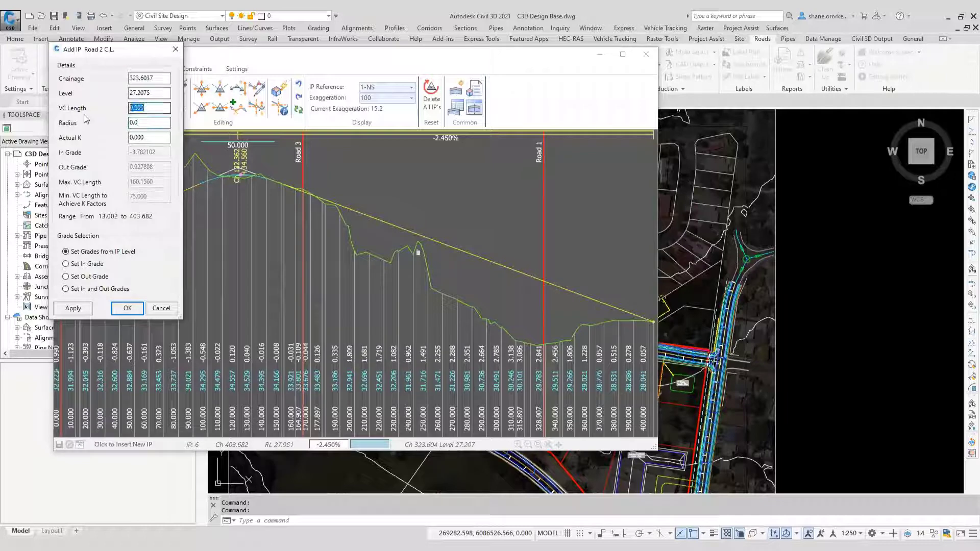
type("50")
left_click(129, 308)
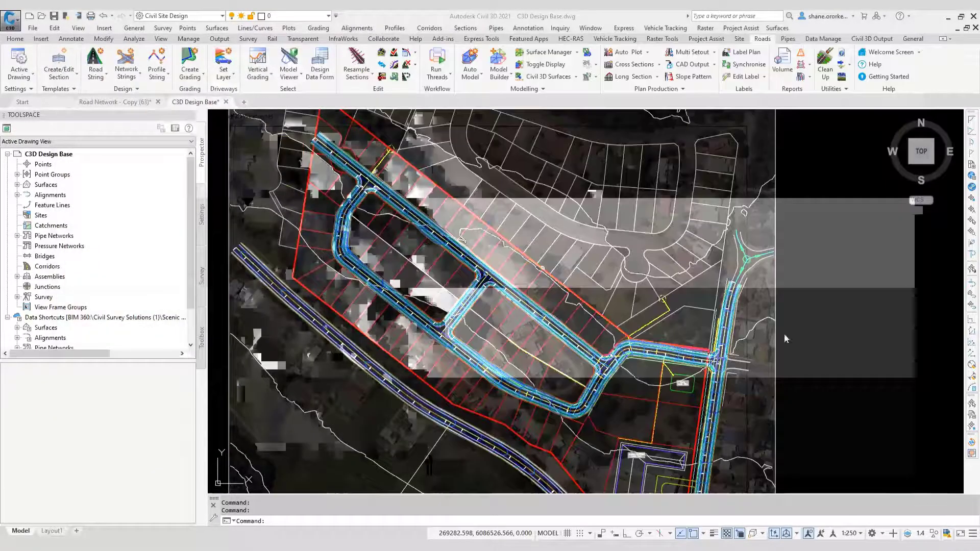
Start a new cul-de-sac with Road 2 as the incoming road.
key("Escape")
key("Escape")
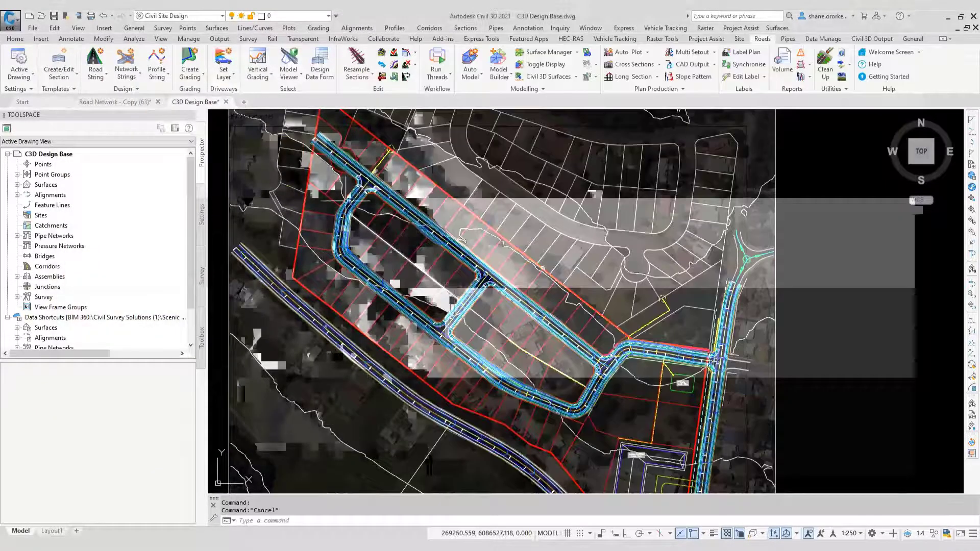
scroll(364, 159, "up", 2)
scroll(341, 147, "up", 4)
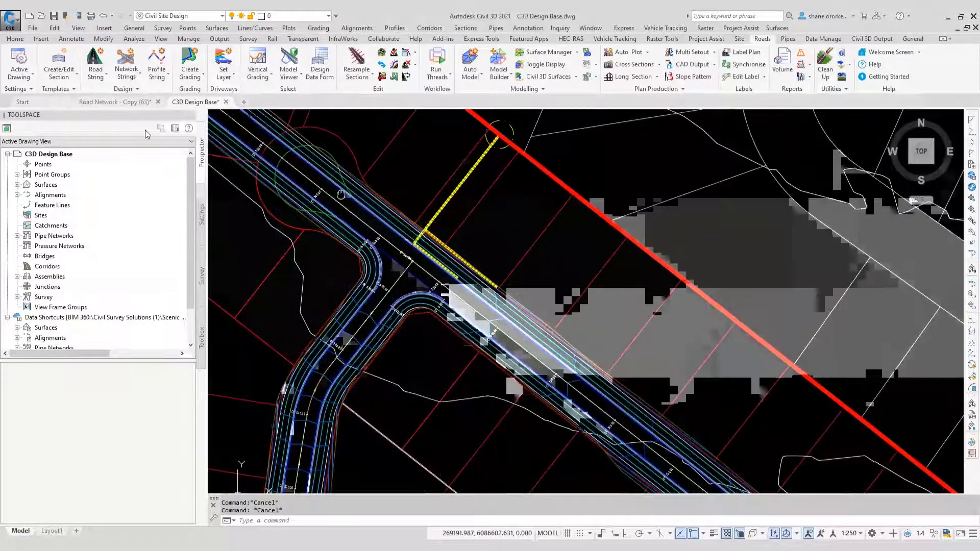
middle_click_drag(341, 195, 395, 207)
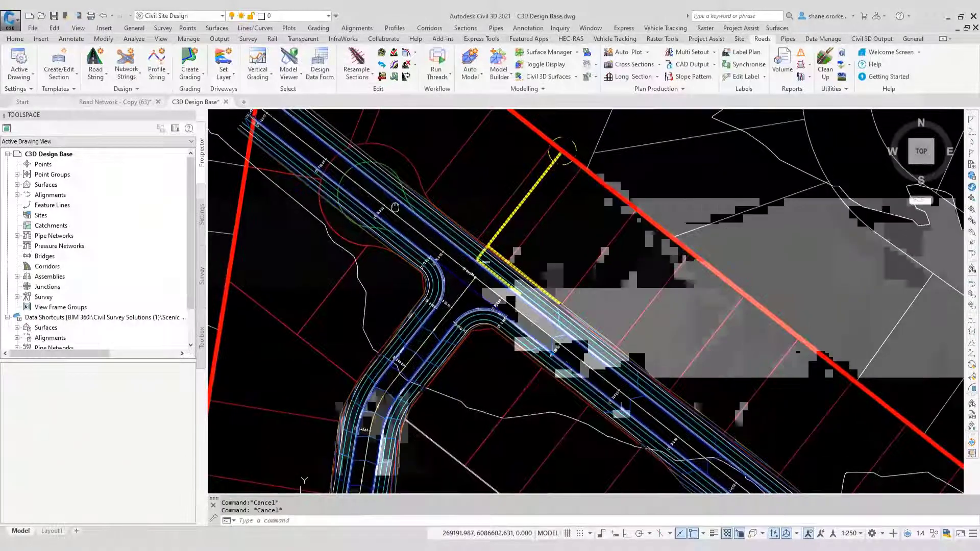
key("Return")
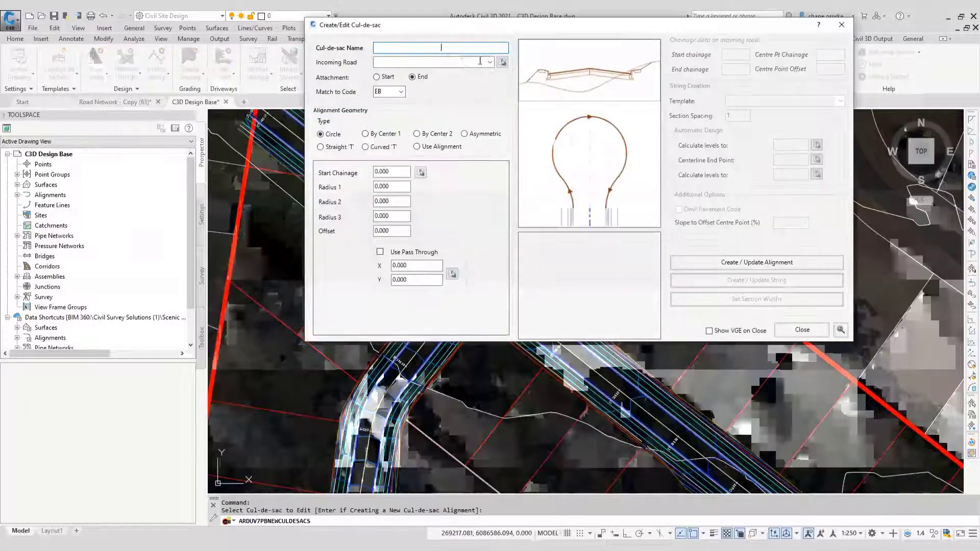
left_click(502, 61)
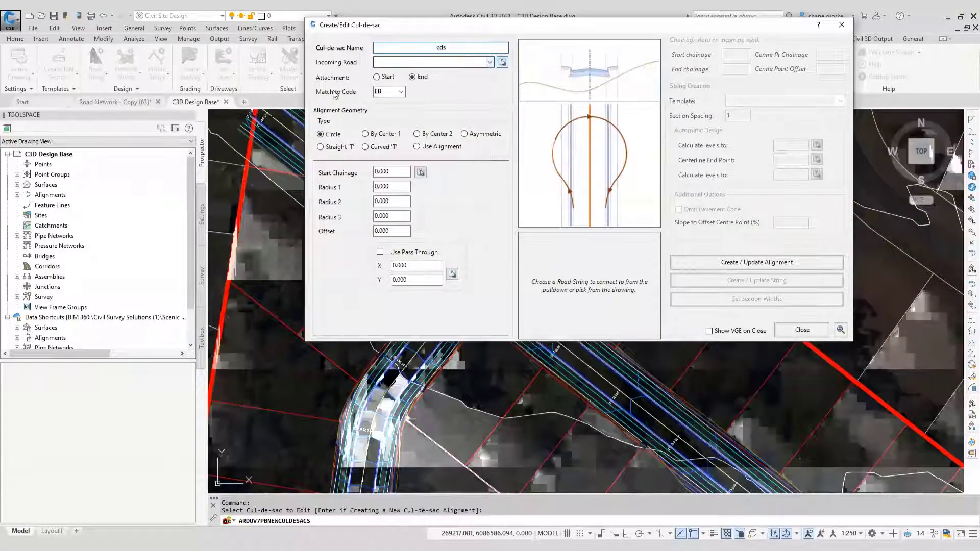
left_click(339, 175)
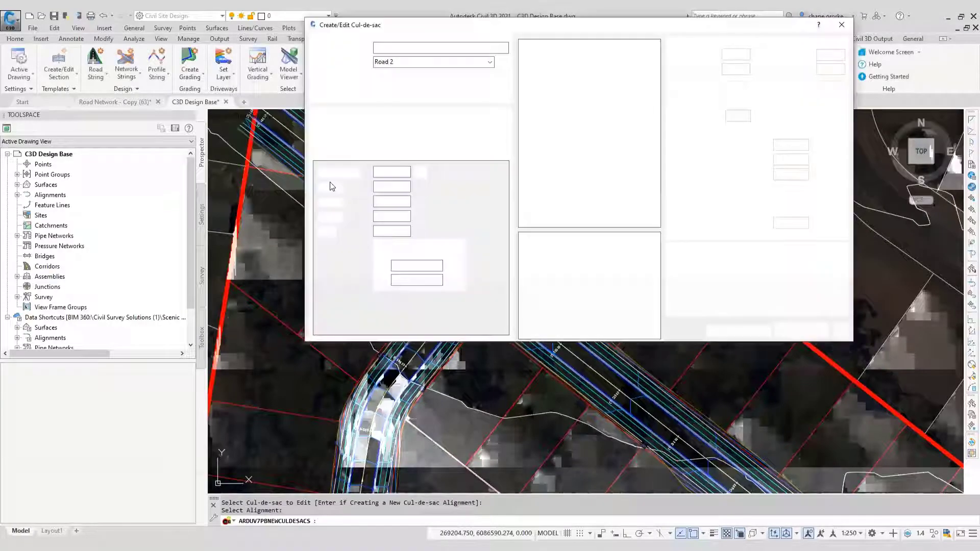
Set the cul-de-sac radii to 15, 10 and 15.
double_click(393, 188)
type("15")
key("Tab")
type("10")
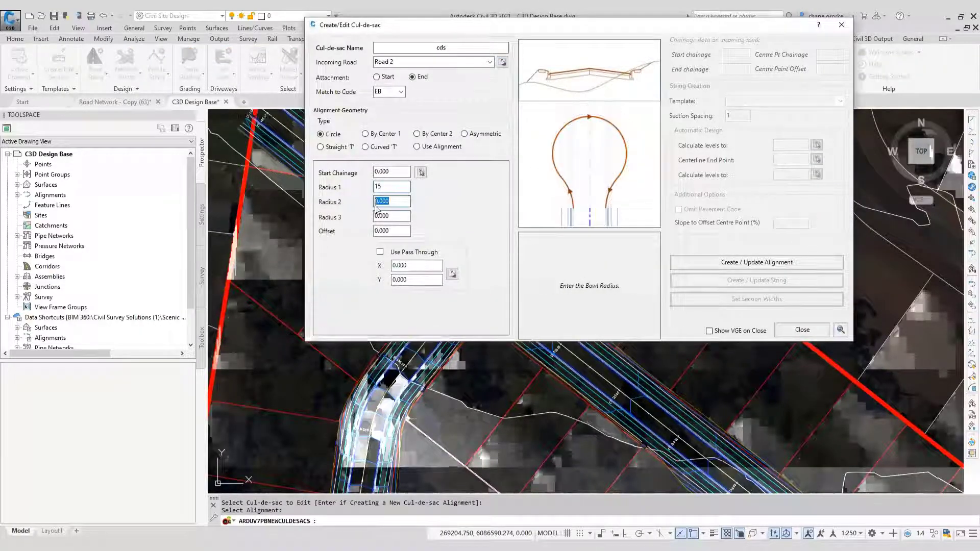
key("Tab")
type("15")
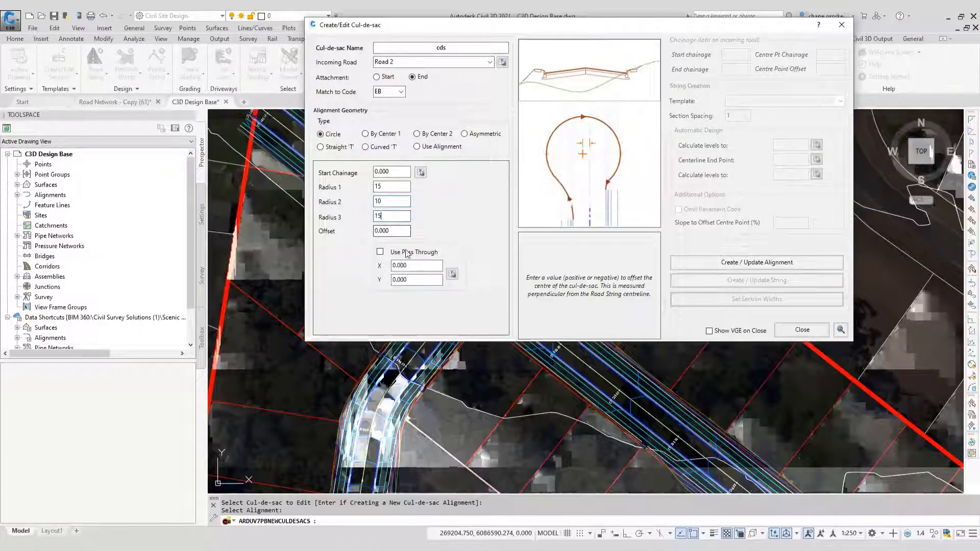
Make the cul-de-sac pass through a picked point, then build its alignment and string.
left_click(381, 252)
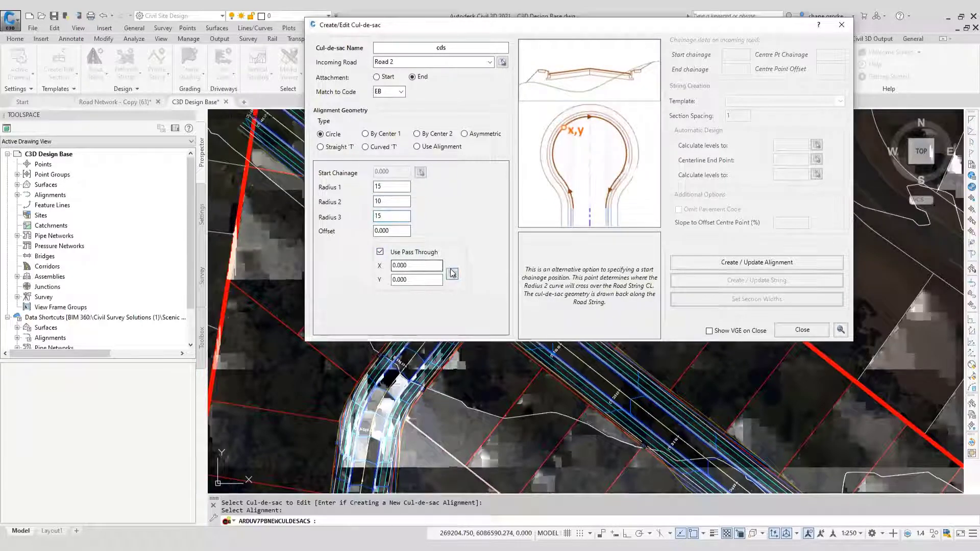
left_click(452, 273)
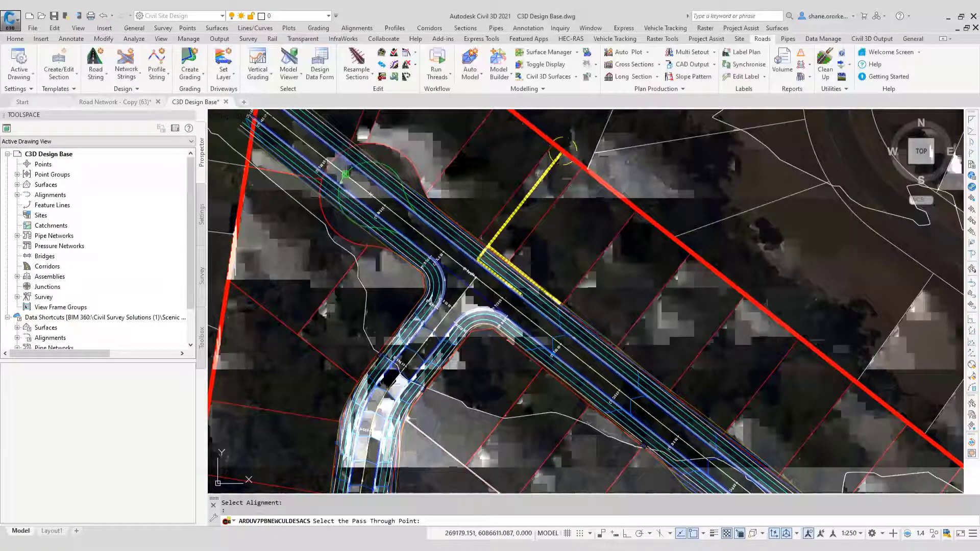
left_click(364, 193)
left_click(782, 263)
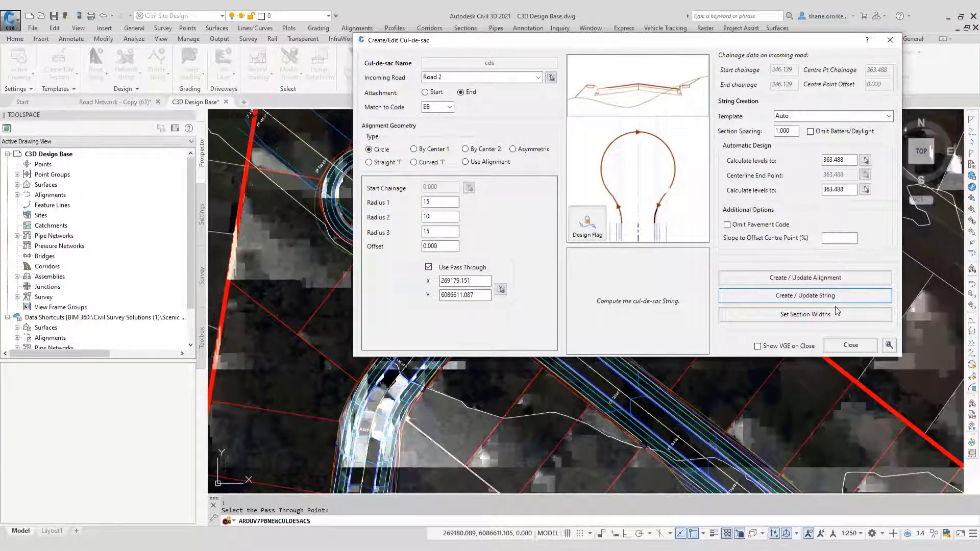
left_click(851, 345)
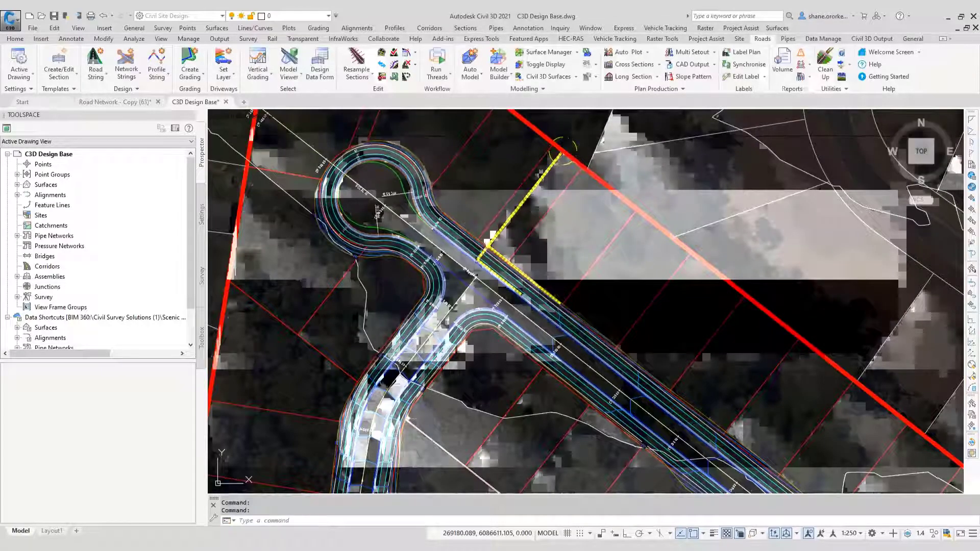
scroll(467, 254, "down", 3)
Centre the whole road network in view and save the drawing.
scroll(478, 262, "down", 3)
middle_click_drag(563, 357, 465, 234)
scroll(495, 288, "down", 3)
middle_click_drag(495, 289, 475, 202)
scroll(495, 289, "down", 5)
middle_click_drag(499, 254, 455, 246)
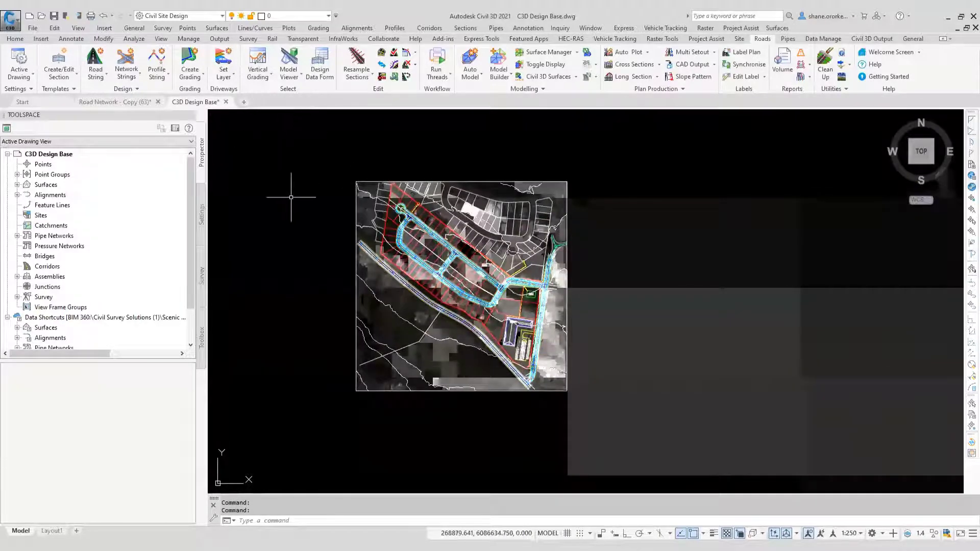
key("ctrl+s")
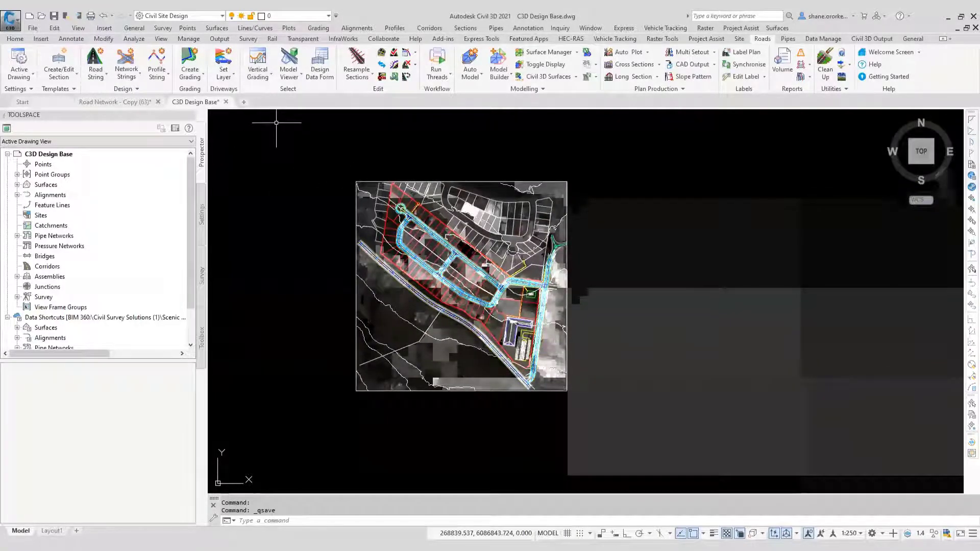
Start a corridor named Road Network and open its default template conversion settings.
left_click(598, 77)
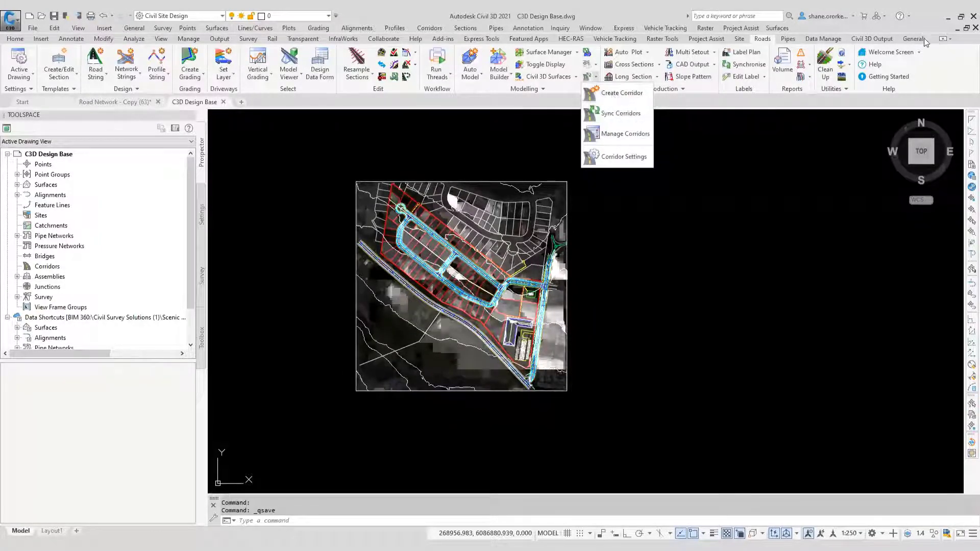
left_click(874, 39)
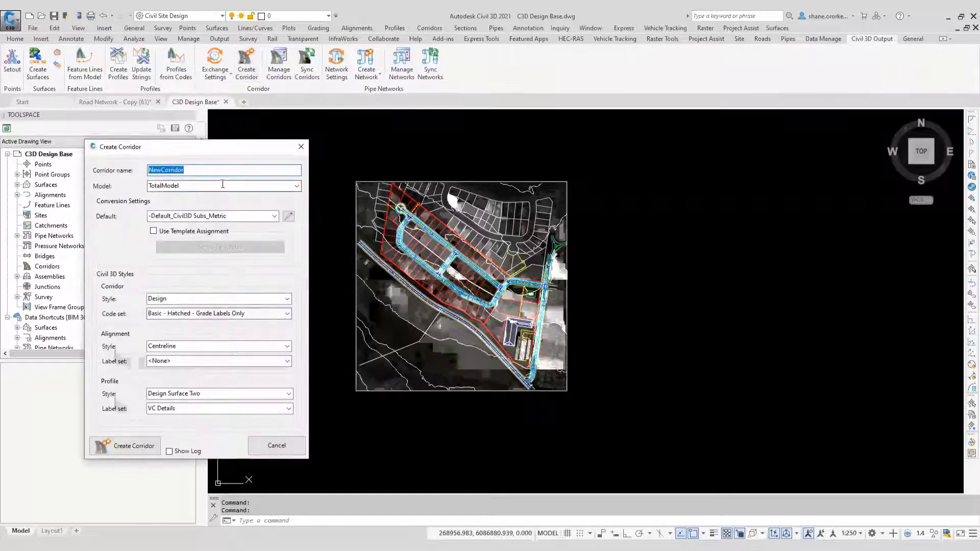
type("Road Network")
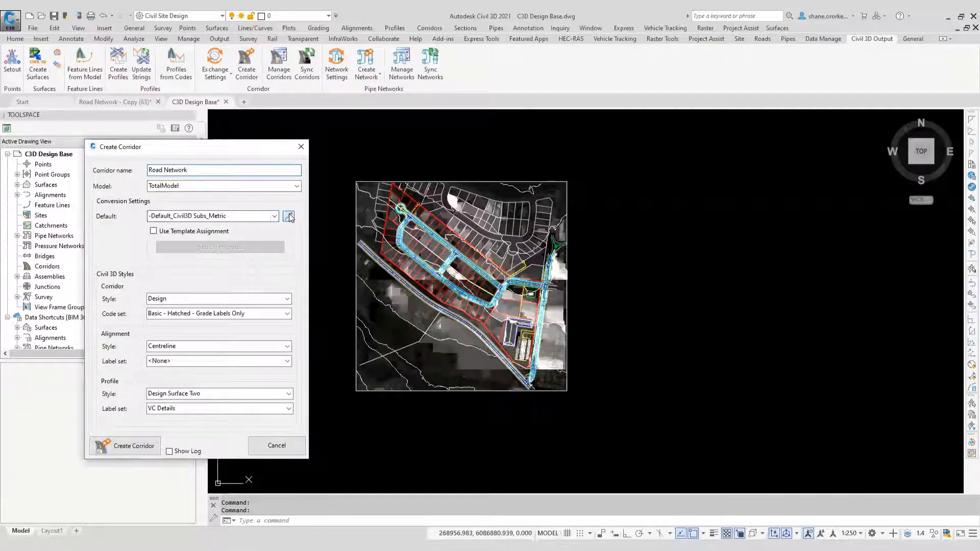
left_click(289, 217)
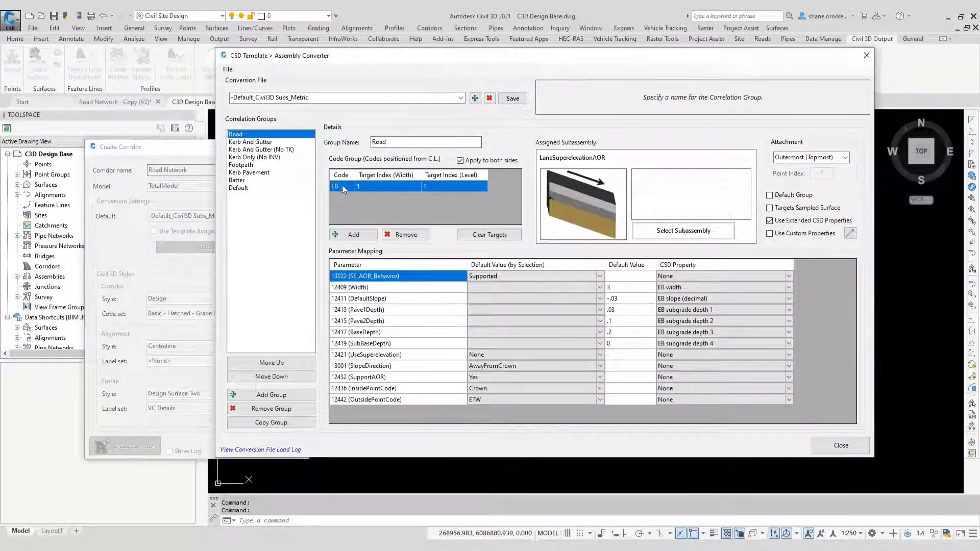
Check the Kerb And Gutter group, create the Road Network corridor, and place its assemblies.
left_click(263, 142)
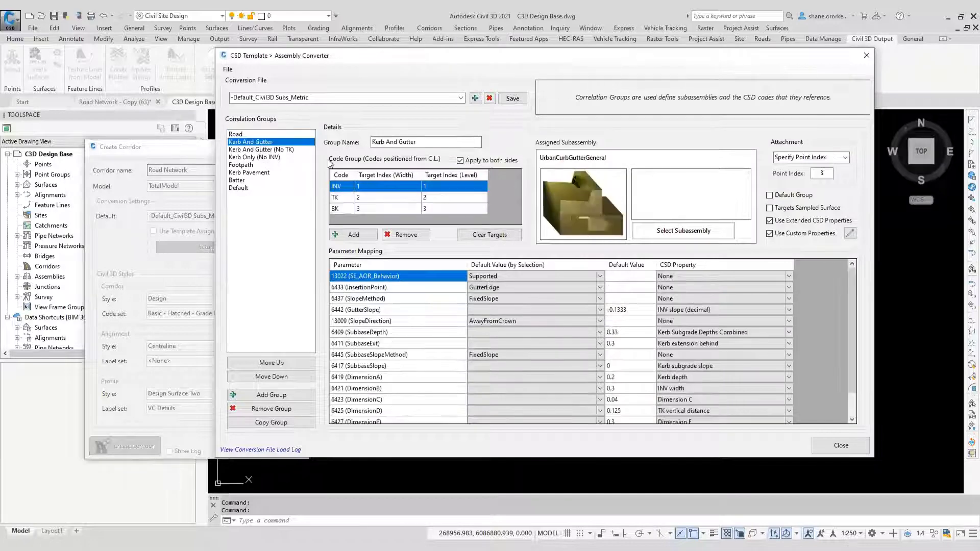
left_click(829, 444)
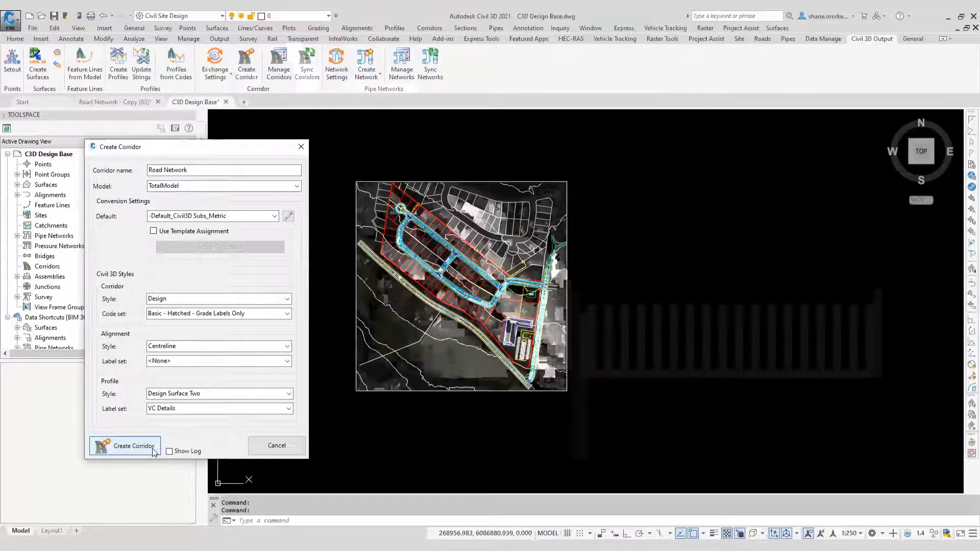
left_click(134, 446)
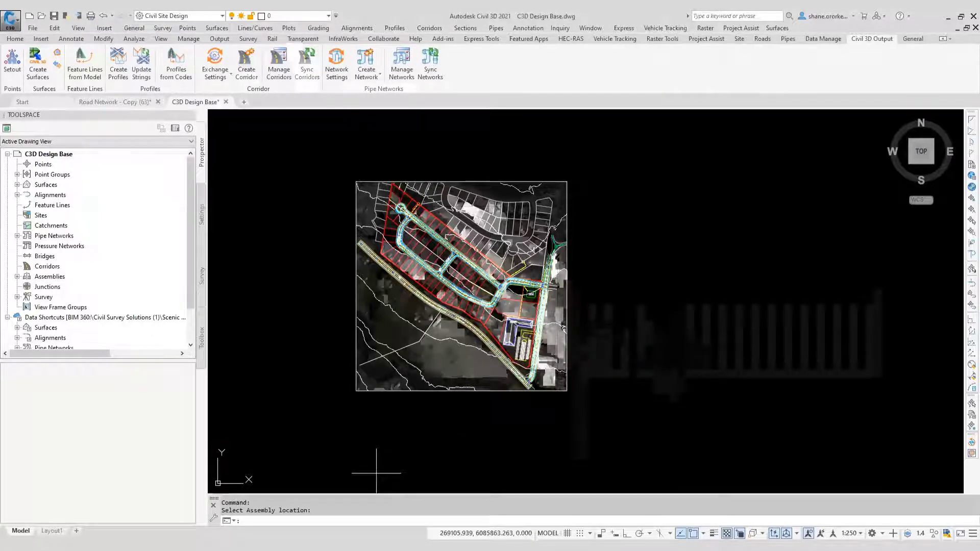
left_click(618, 242)
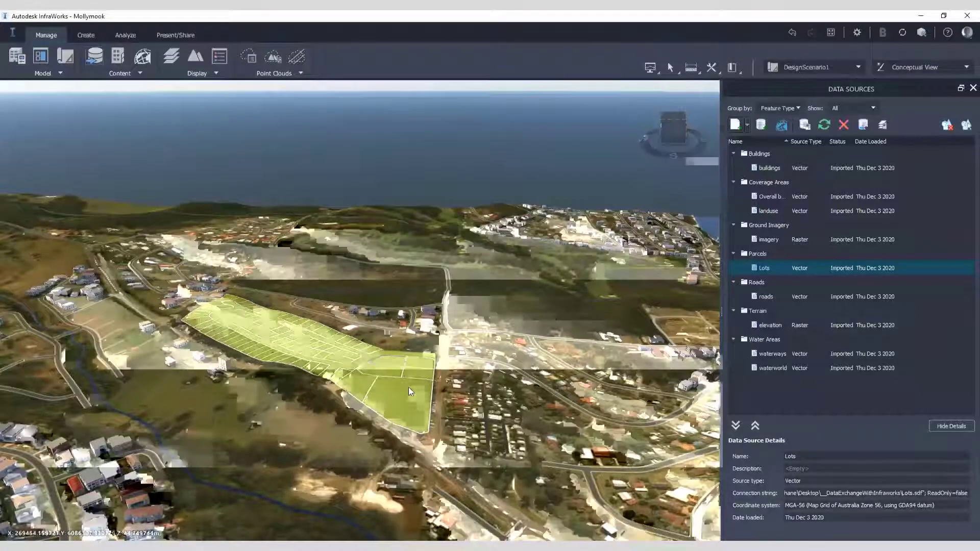
Zoom in on the green Lots parcels in the Mollymook model.
scroll(412, 372, "up", 1)
scroll(432, 349, "up", 2)
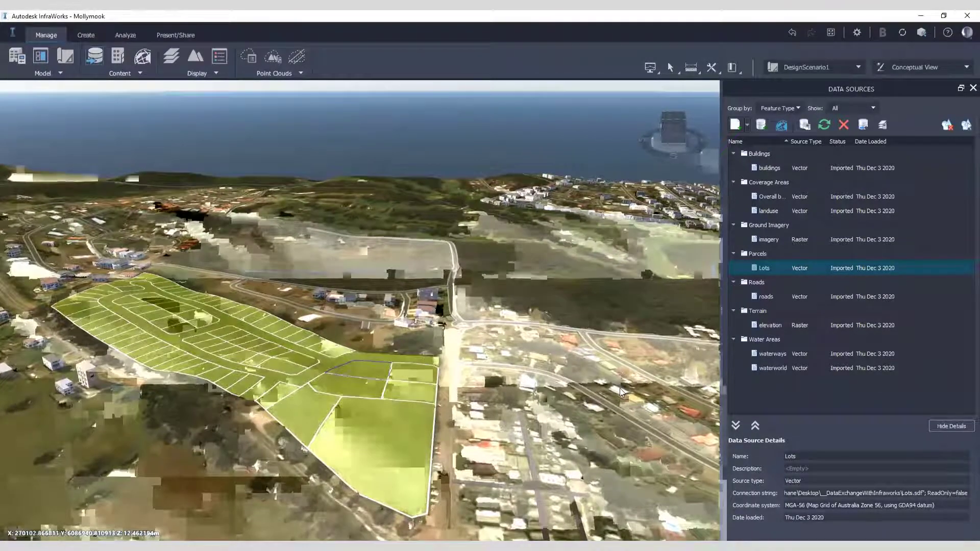
Drag New Buildings.shp from the project folder into the InfraWorks 3D view.
key("alt+Tab")
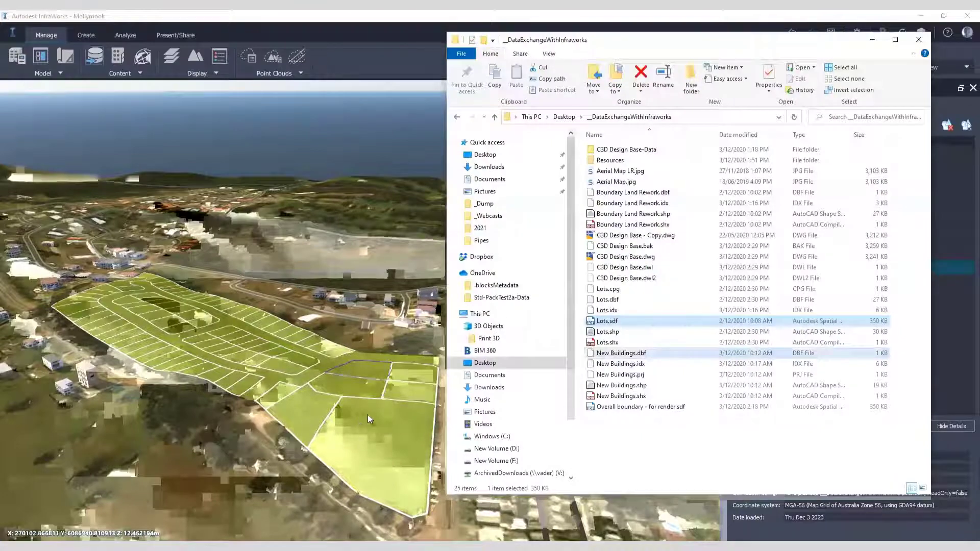
key("Down")
key("Down")
key("Down")
key("Down")
key("Down")
key("Down")
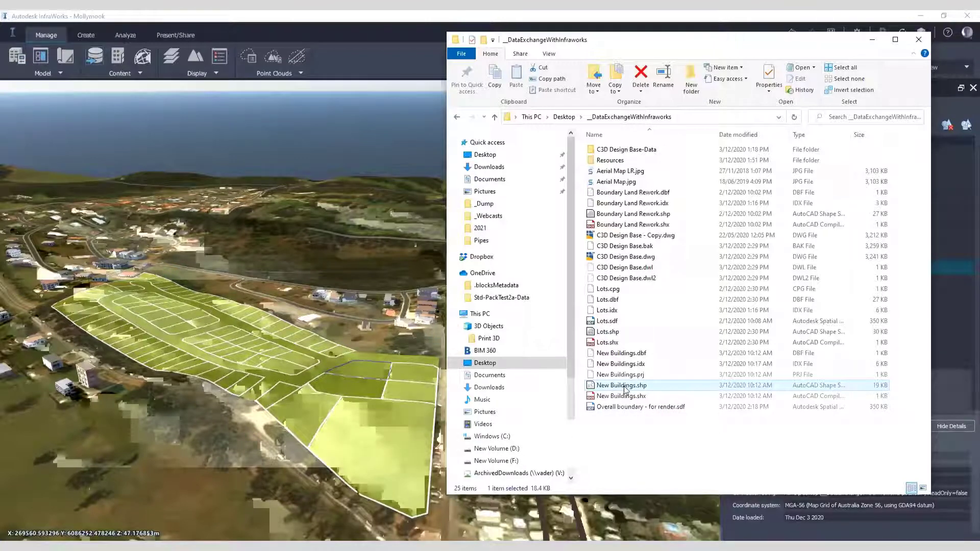
left_click_drag(626, 389, 356, 295)
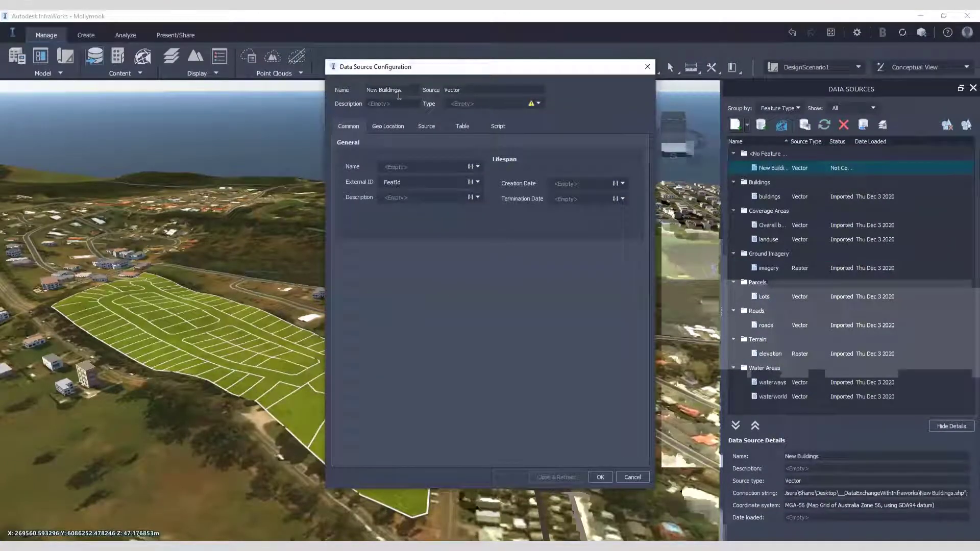
Set the source type to Buildings with Beetle brick facades and Wood Tile roofing.
left_click(538, 103)
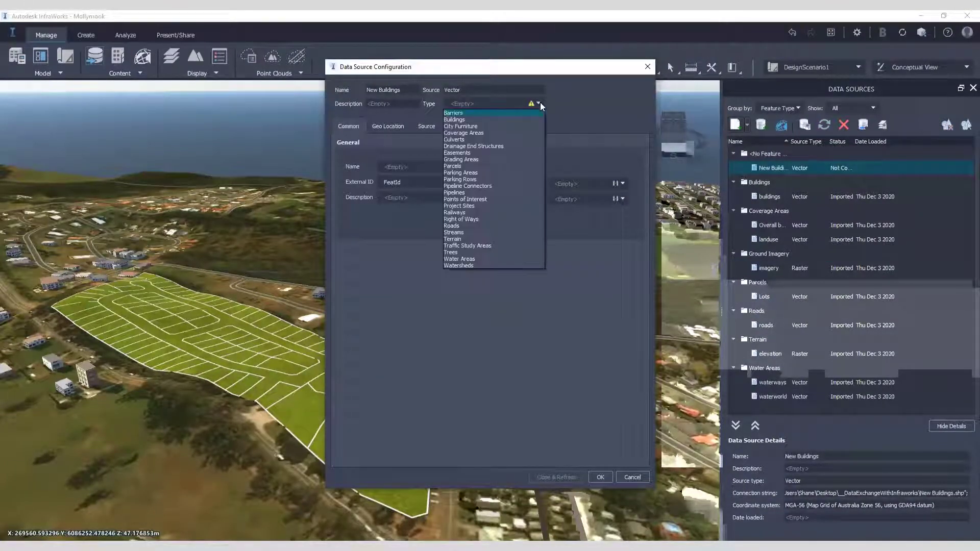
left_click(452, 119)
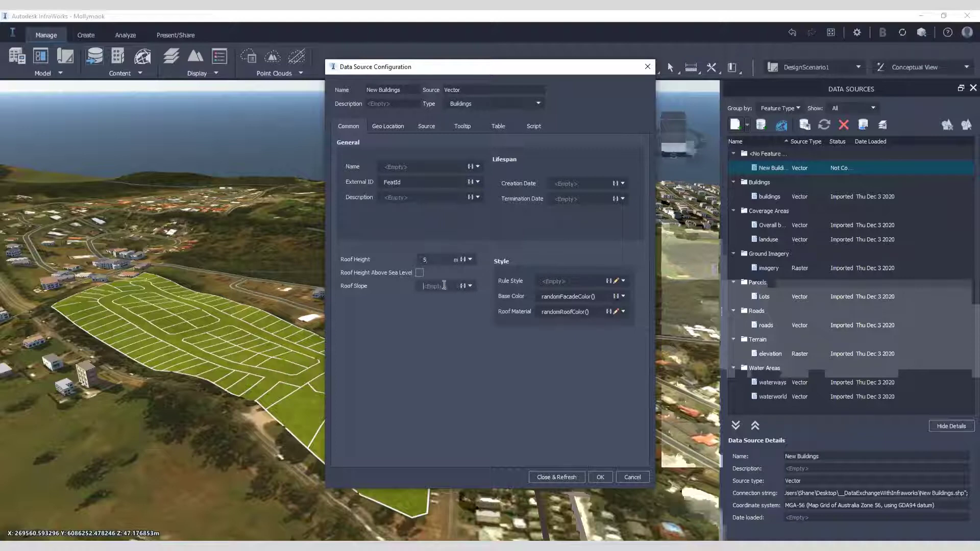
left_click(616, 282)
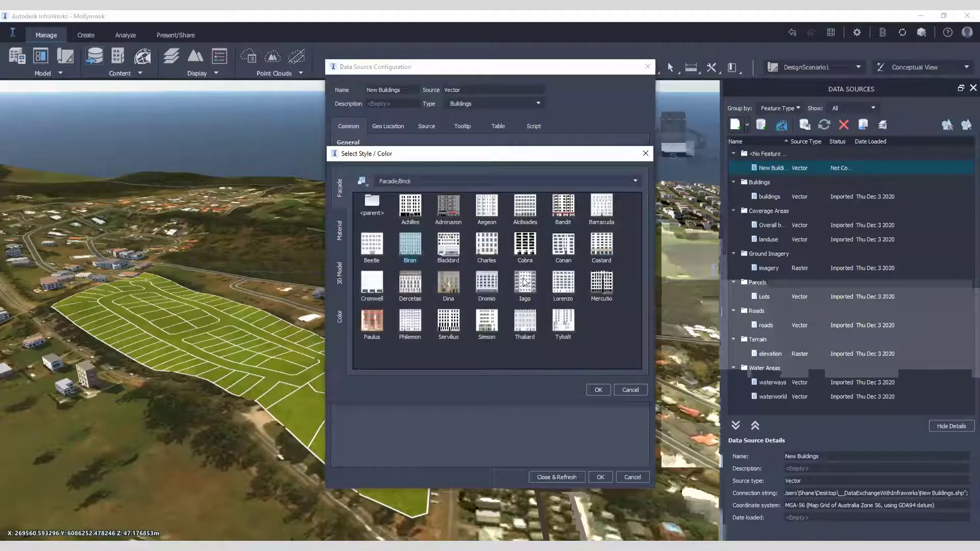
double_click(372, 244)
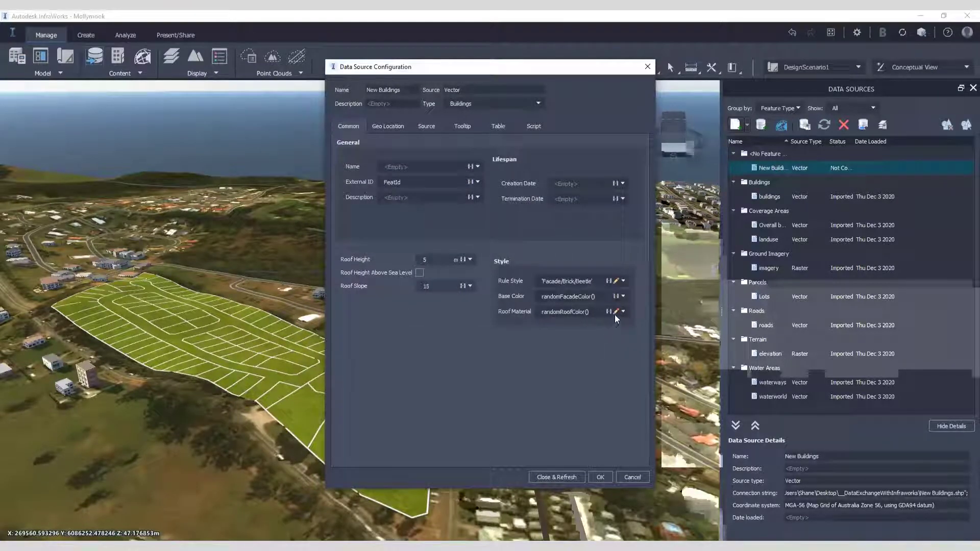
left_click(616, 312)
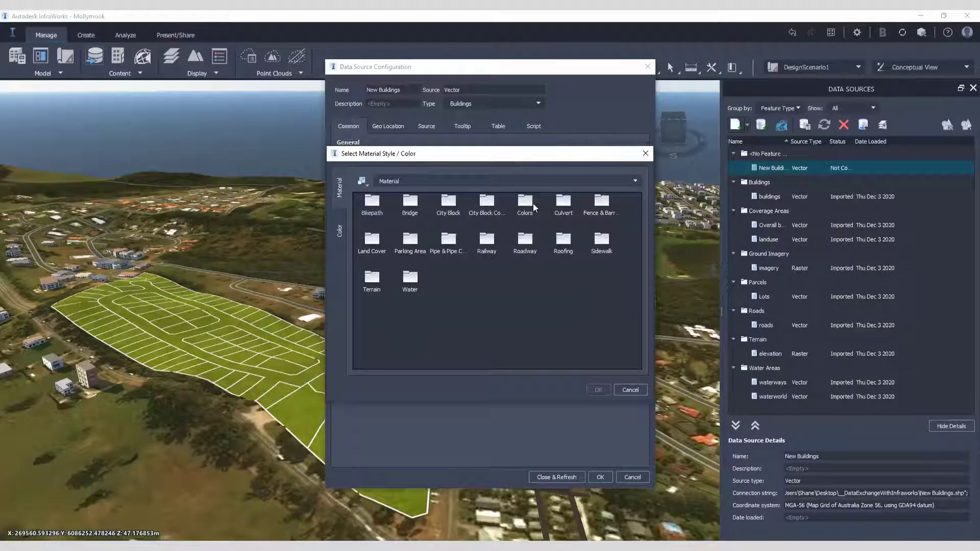
double_click(563, 241)
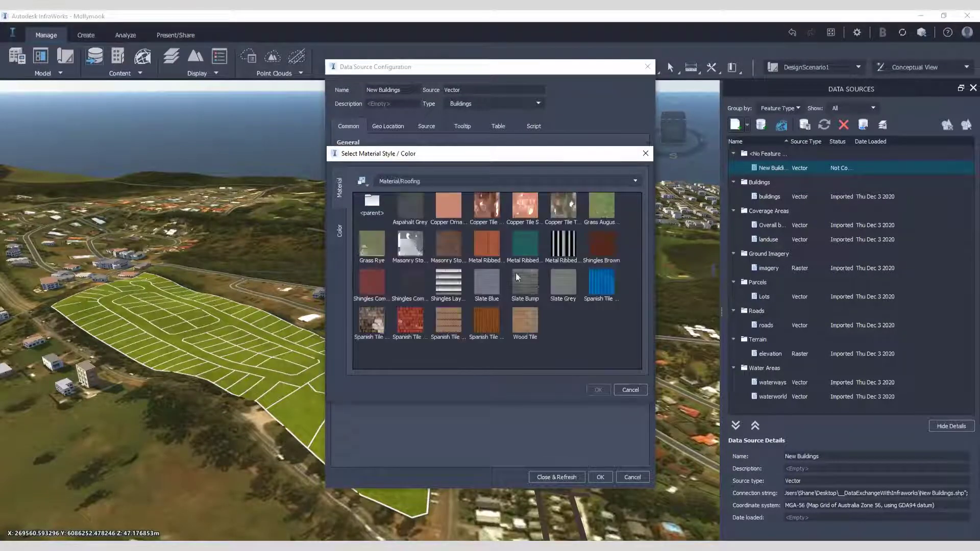
double_click(521, 321)
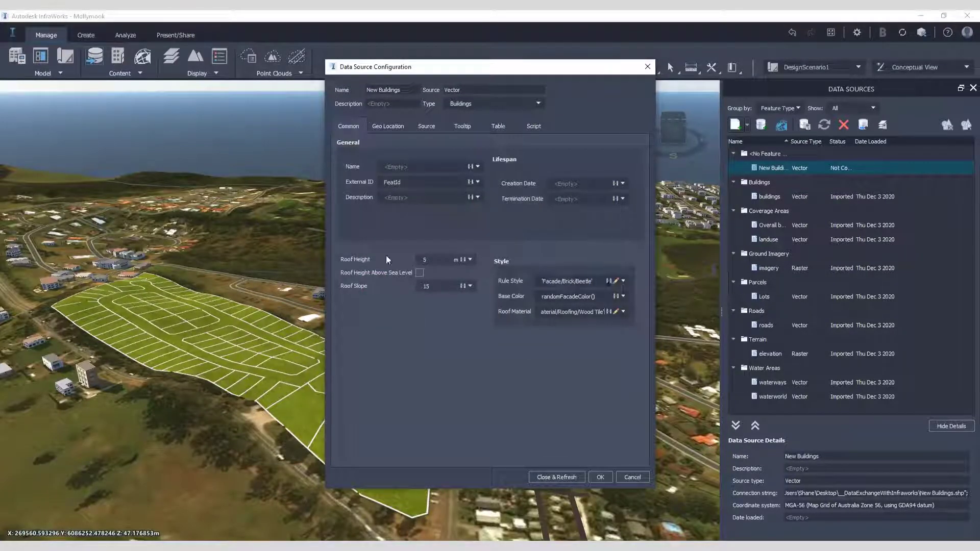
Drape the buildings on the terrain and import them with Close & Refresh.
left_click(389, 128)
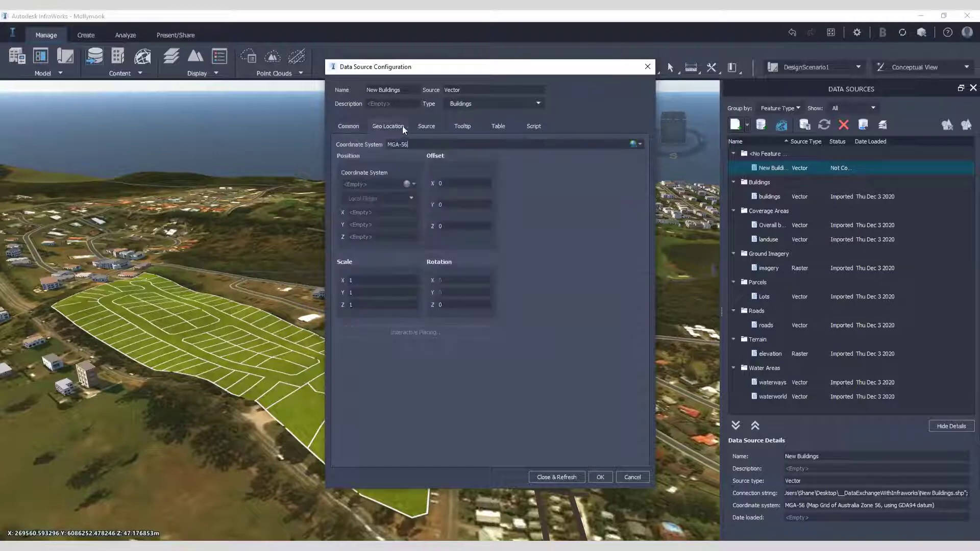
left_click(428, 132)
left_click(396, 188)
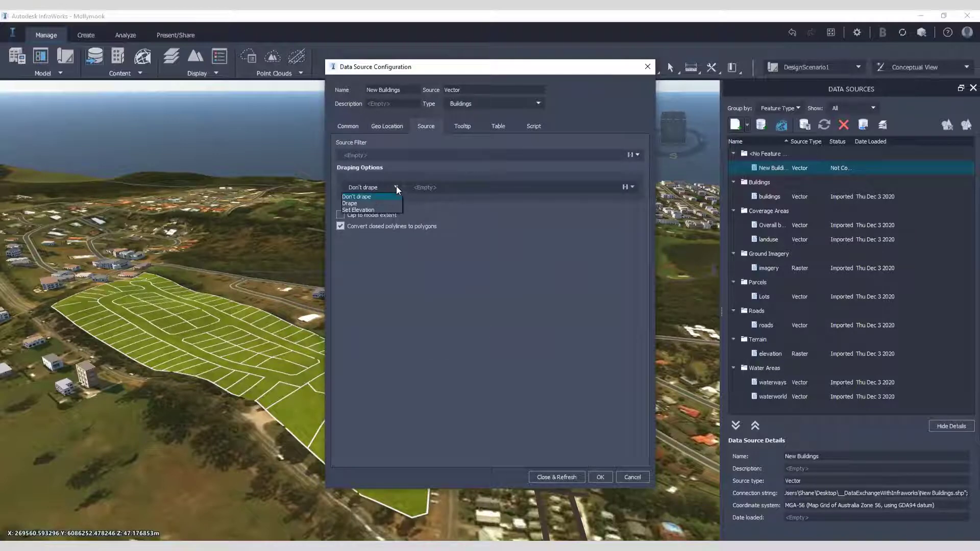
left_click(371, 204)
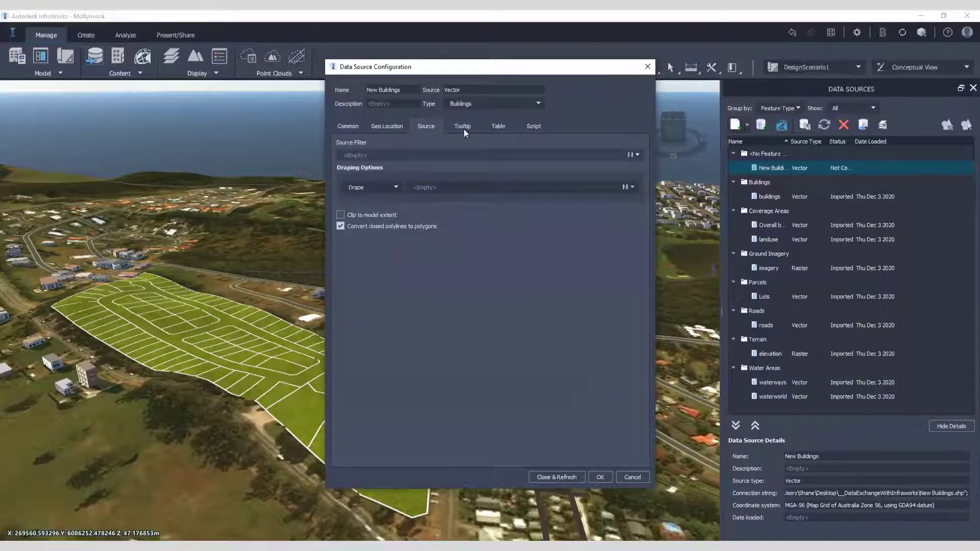
left_click(556, 477)
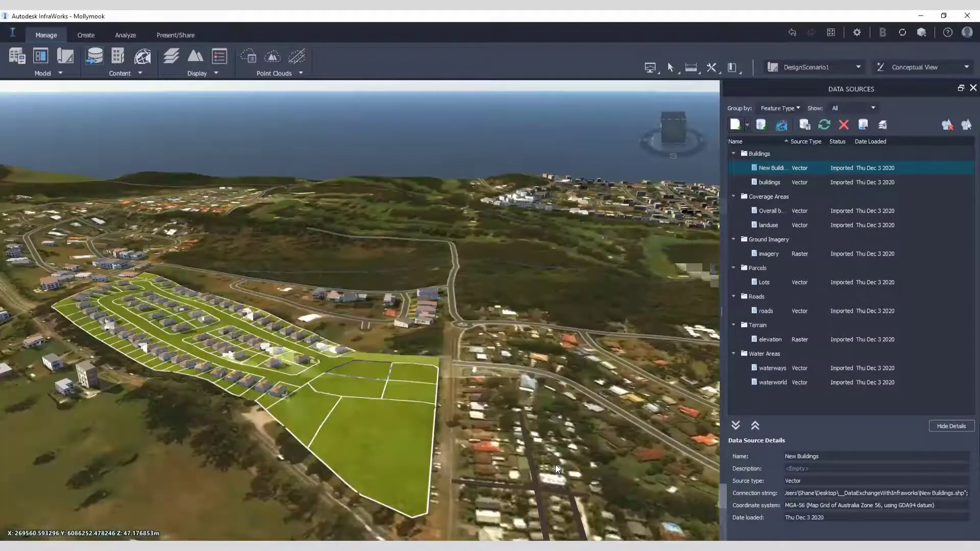
left_click_drag(320, 380, 198, 287)
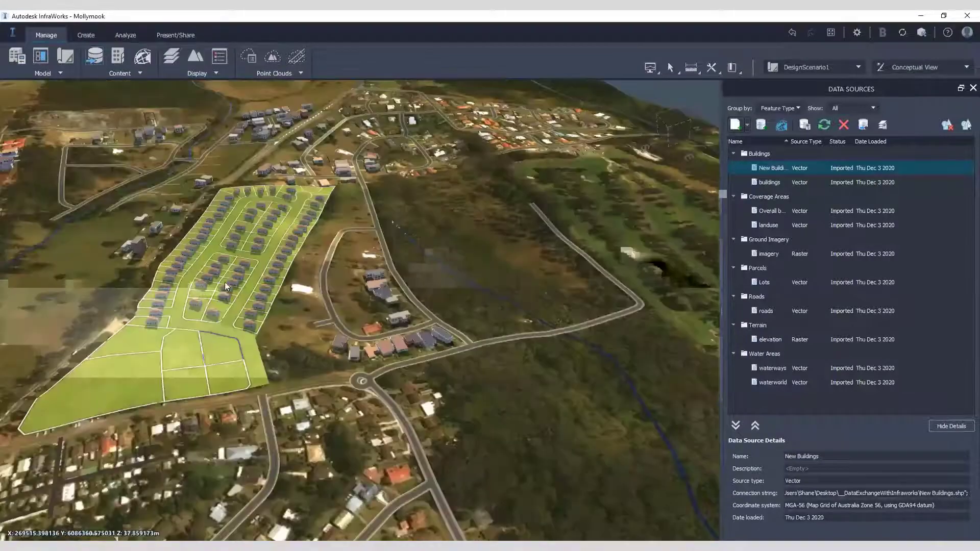
middle_click_drag(224, 282, 335, 258, "shift")
mouse_move(335, 257)
left_mouse_down()
mouse_move(356, 259)
mouse_move(335, 261)
left_mouse_up()
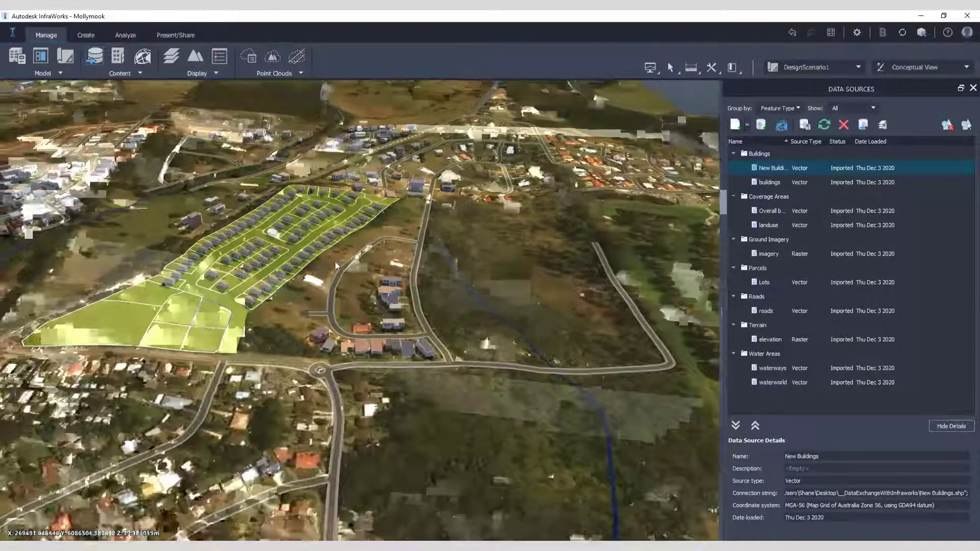
scroll(312, 268, "up", 3)
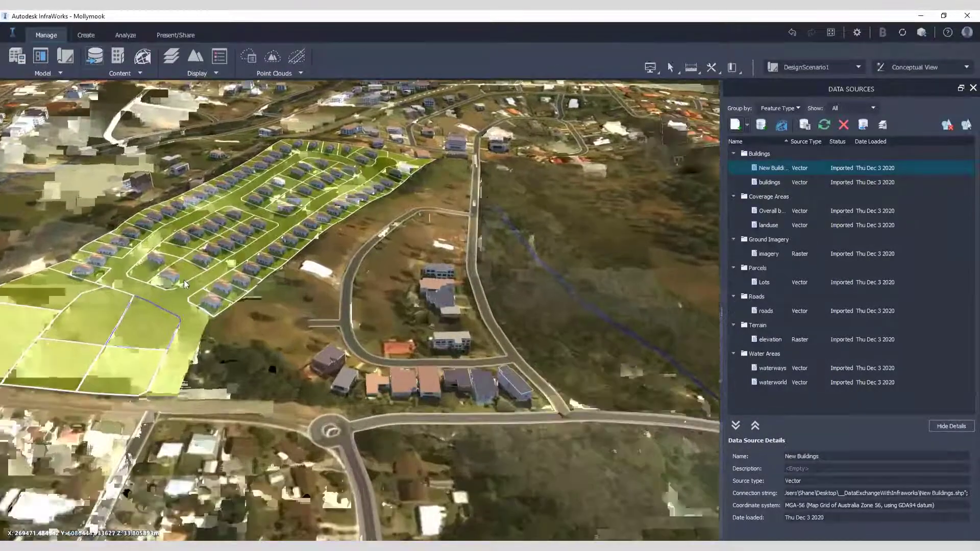
scroll(184, 280, "up", 5)
scroll(173, 304, "down", 3)
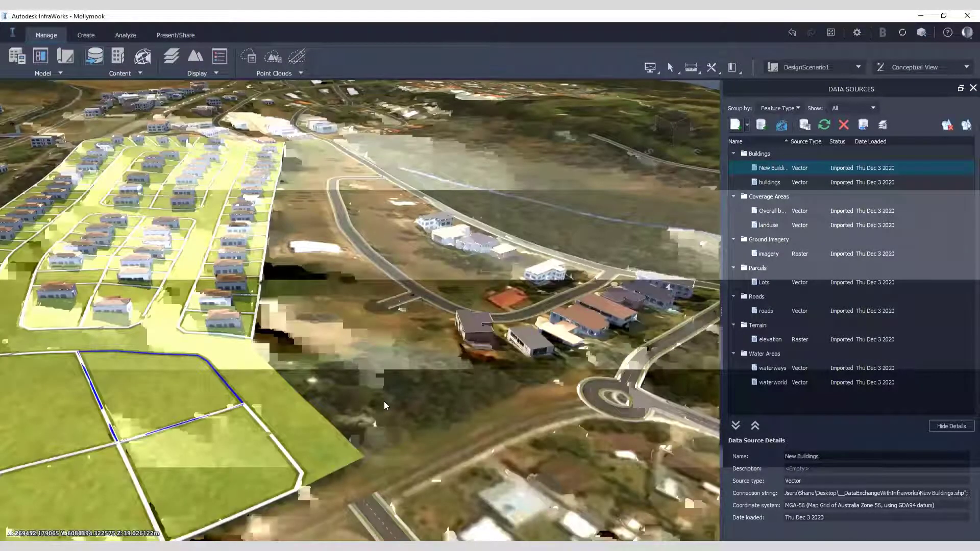
middle_click_drag(383, 401, 633, 459)
scroll(298, 374, "down", 3)
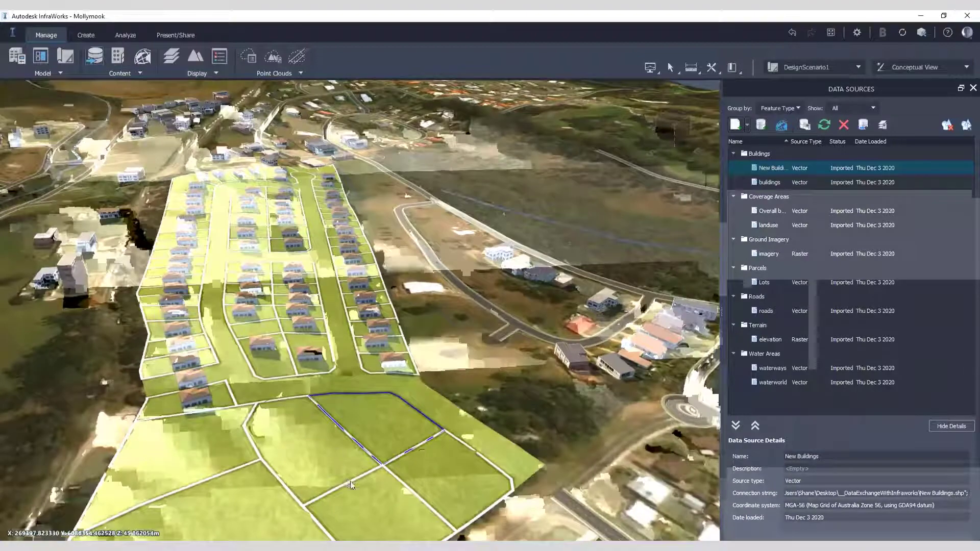
left_click_drag(350, 481, 318, 506)
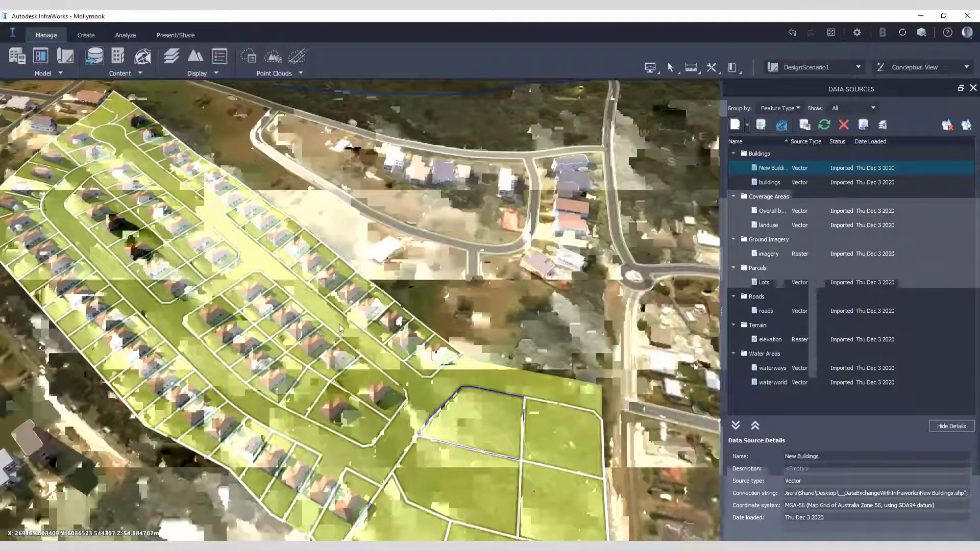
left_click_drag(339, 324, 391, 458)
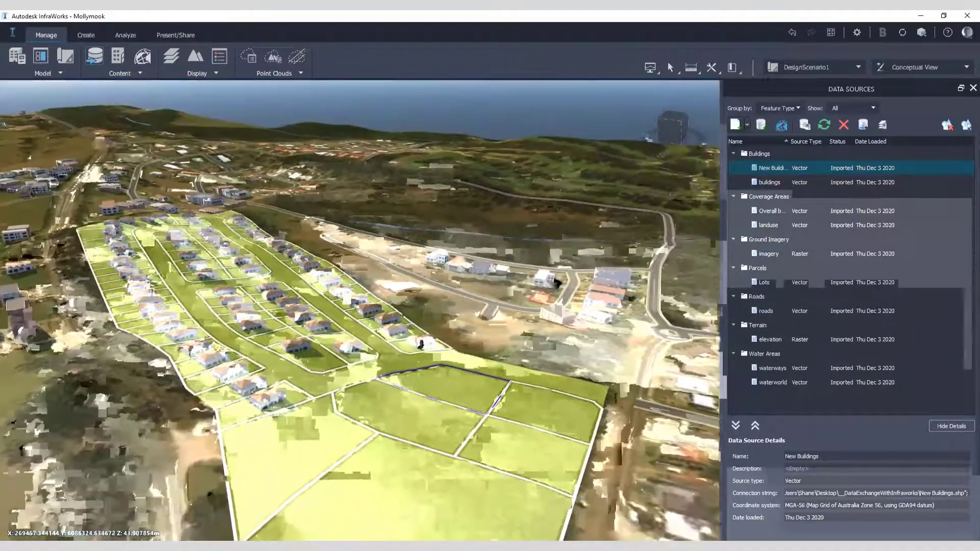
key("alt+Tab")
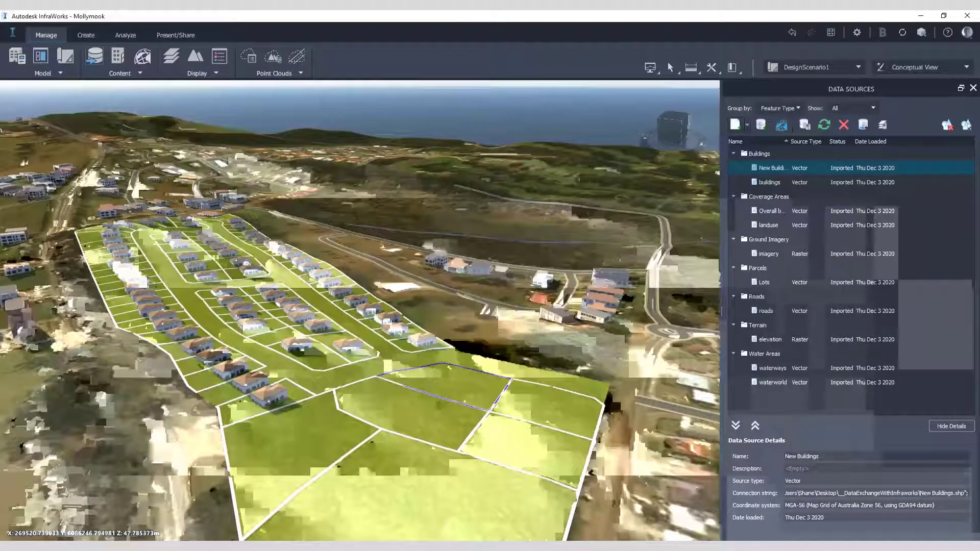
left_click(189, 547)
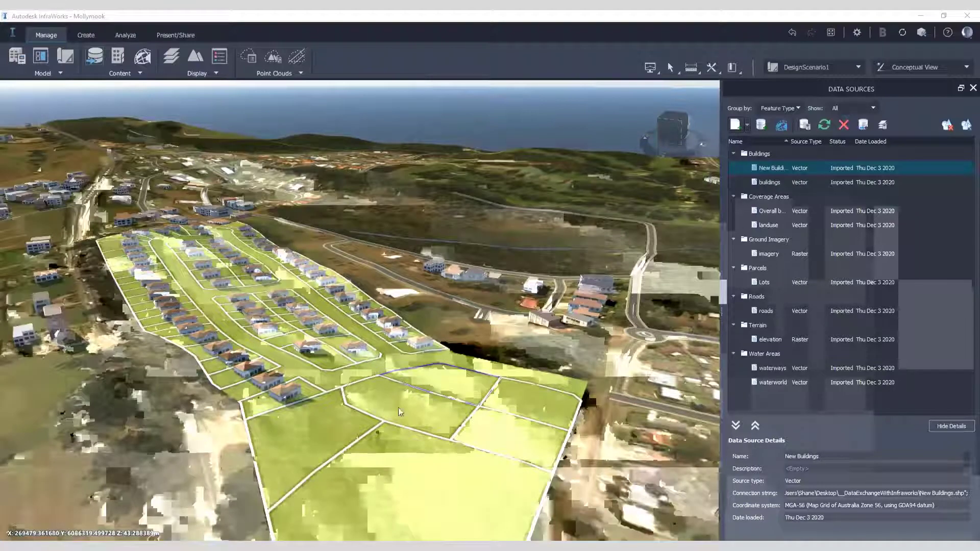
scroll(398, 413, "down", 3)
left_click_drag(380, 458, 439, 448)
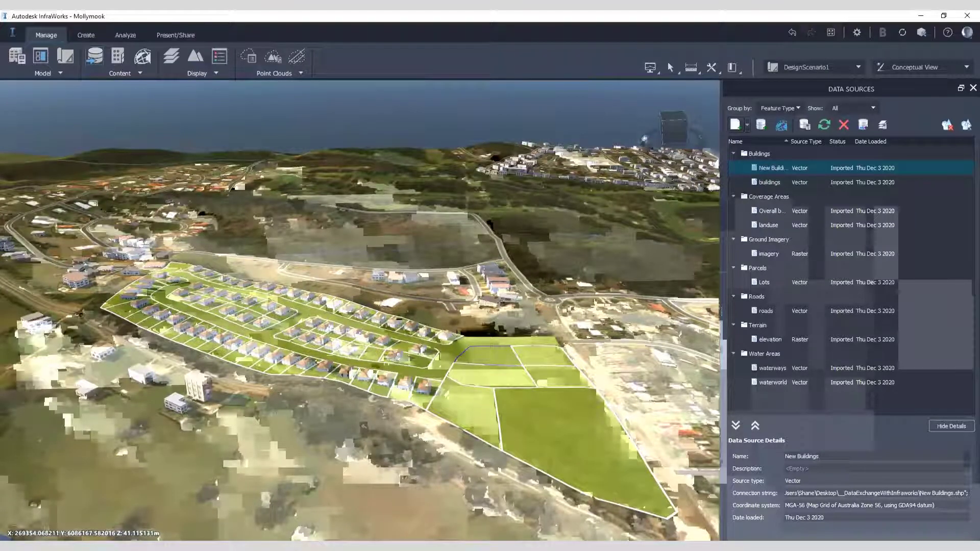
mouse_move(188, 546)
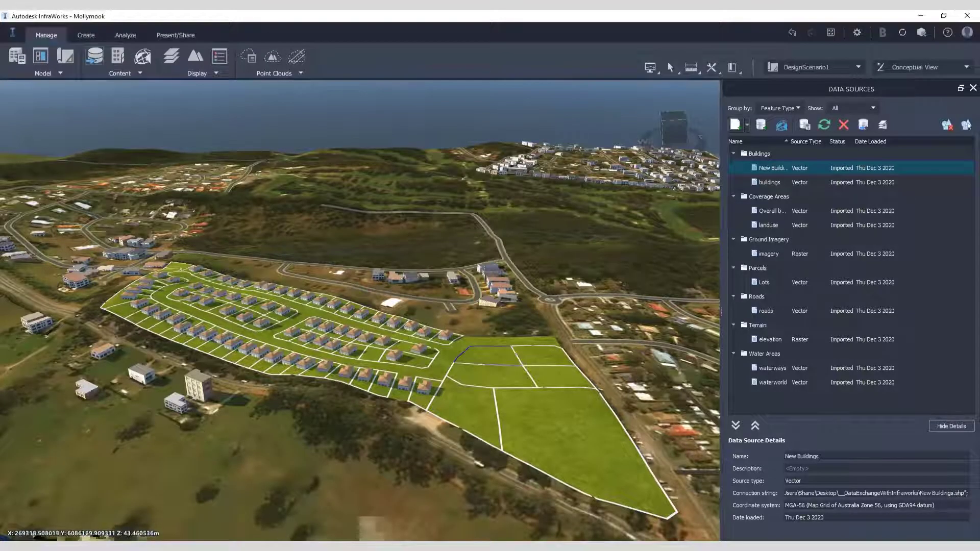
Bring up the C3D Design Base drawing and zoom around the corridor intersections.
mouse_move(184, 548)
left_click(238, 521)
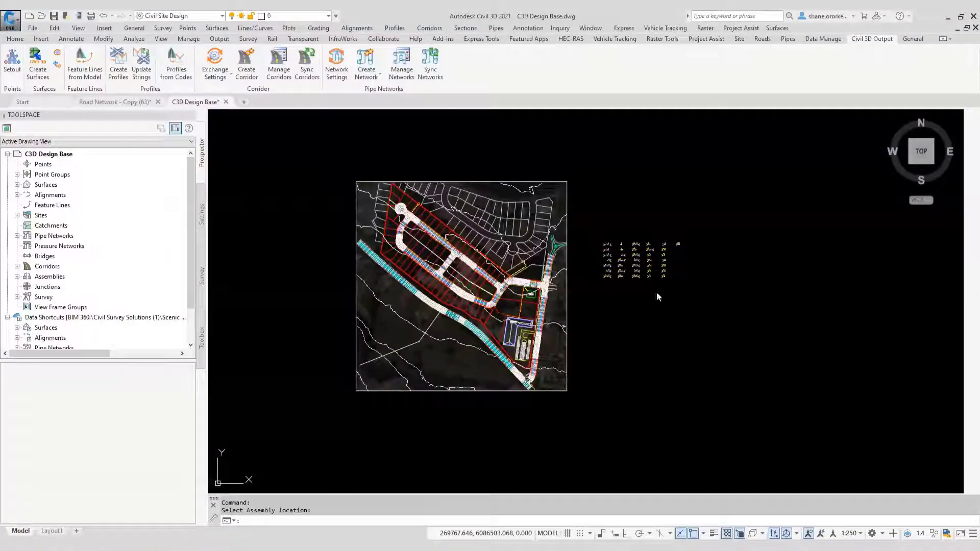
scroll(583, 297, "up", 6)
scroll(550, 259, "up", 2)
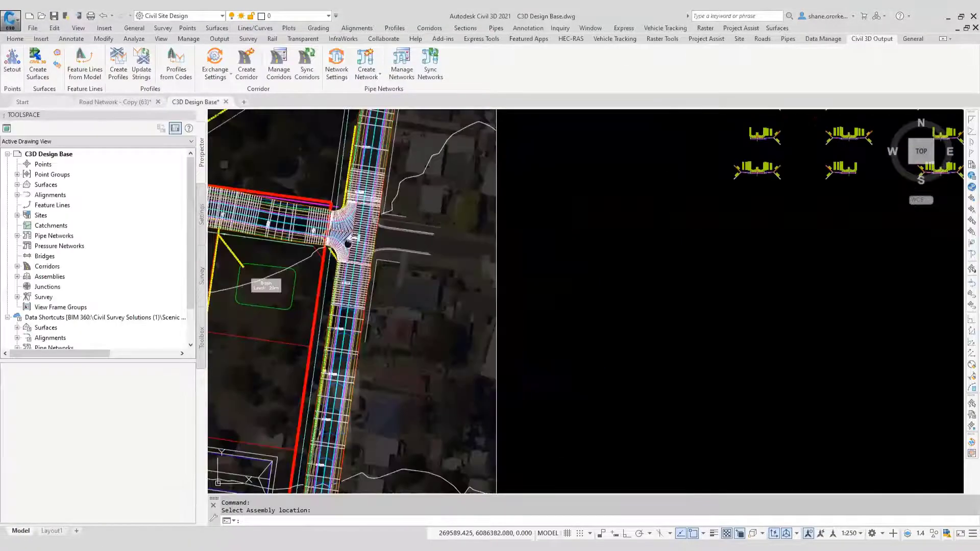
scroll(272, 187, "up", 4)
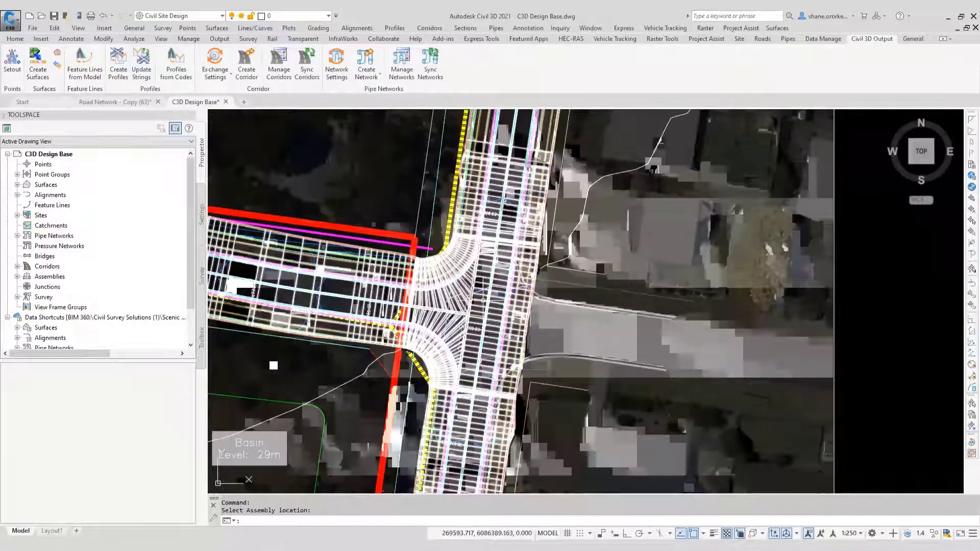
scroll(483, 302, "down", 2)
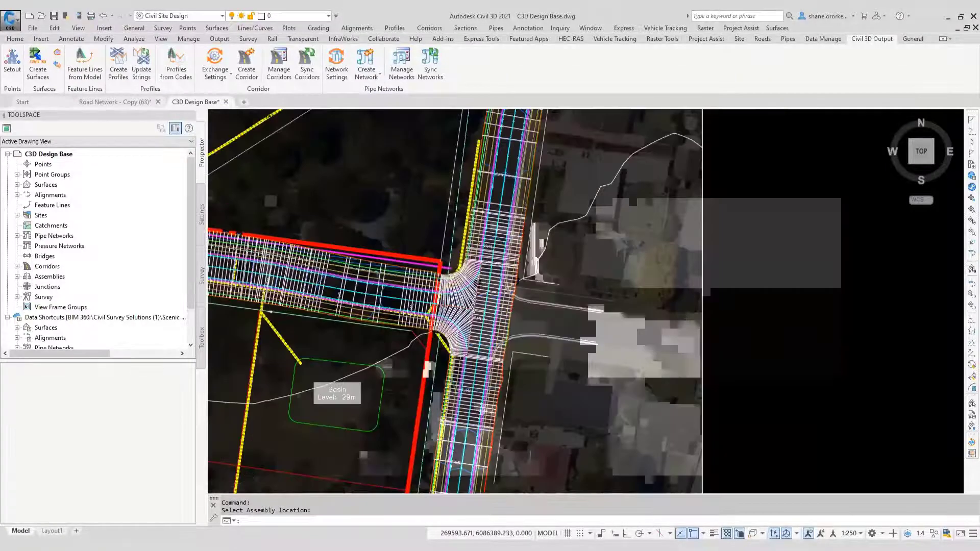
scroll(479, 302, "down", 8)
middle_click_drag(407, 395, 475, 302)
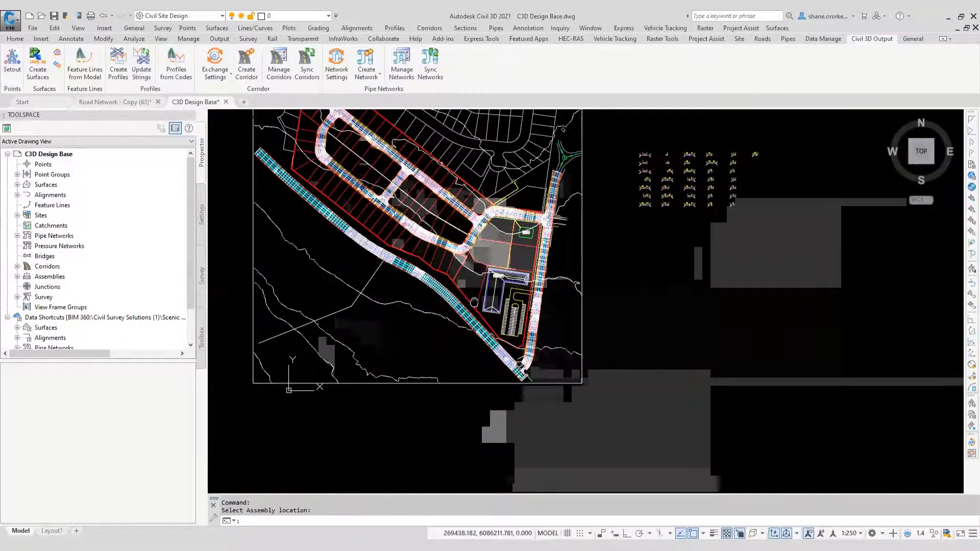
scroll(516, 365, "up", 6)
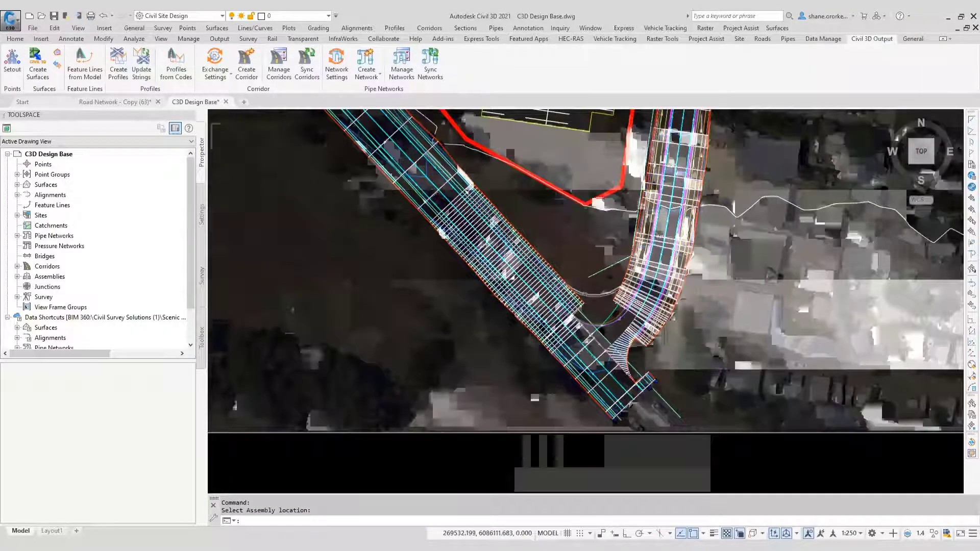
scroll(573, 352, "up", 1)
scroll(573, 352, "up", 1)
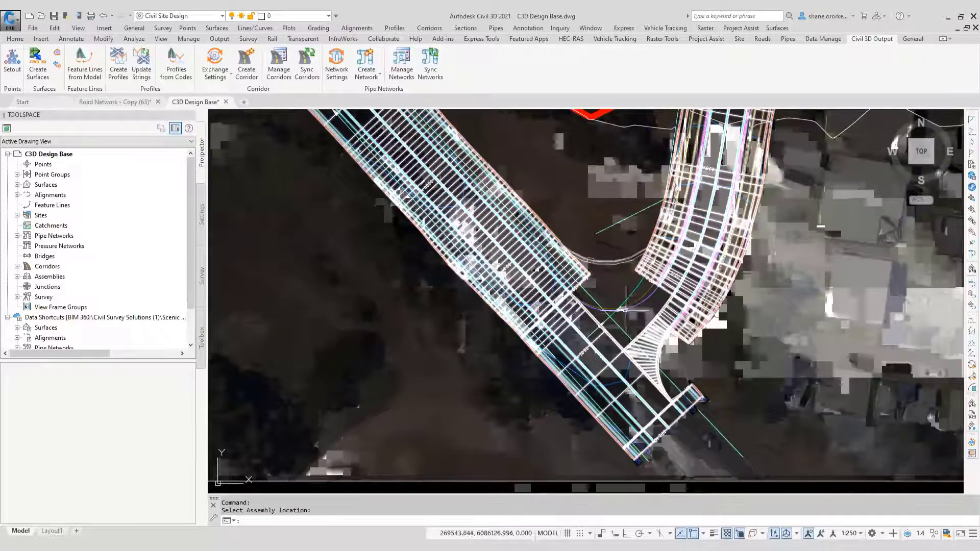
scroll(625, 309, "up", 1)
scroll(630, 307, "up", 1)
scroll(634, 305, "up", 2)
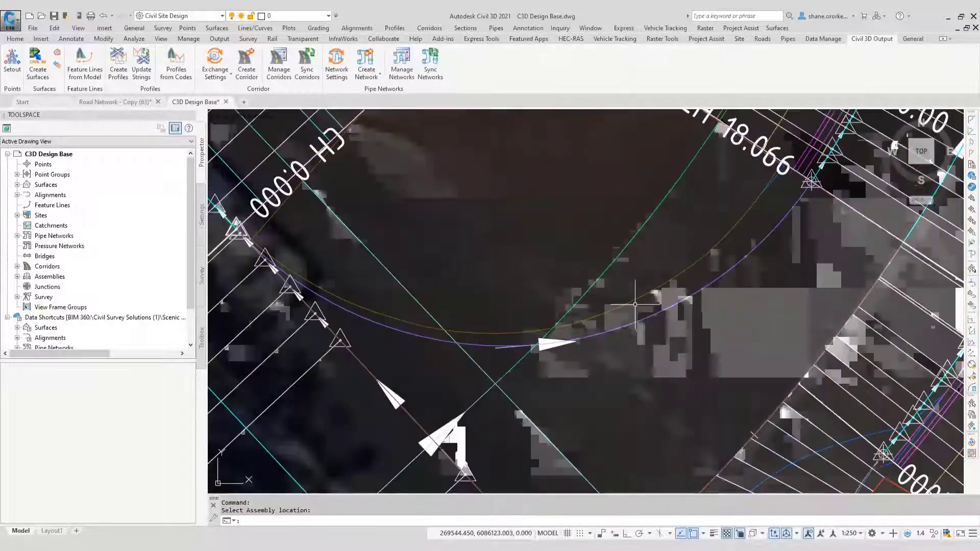
scroll(635, 305, "down", 1)
scroll(564, 339, "down", 1)
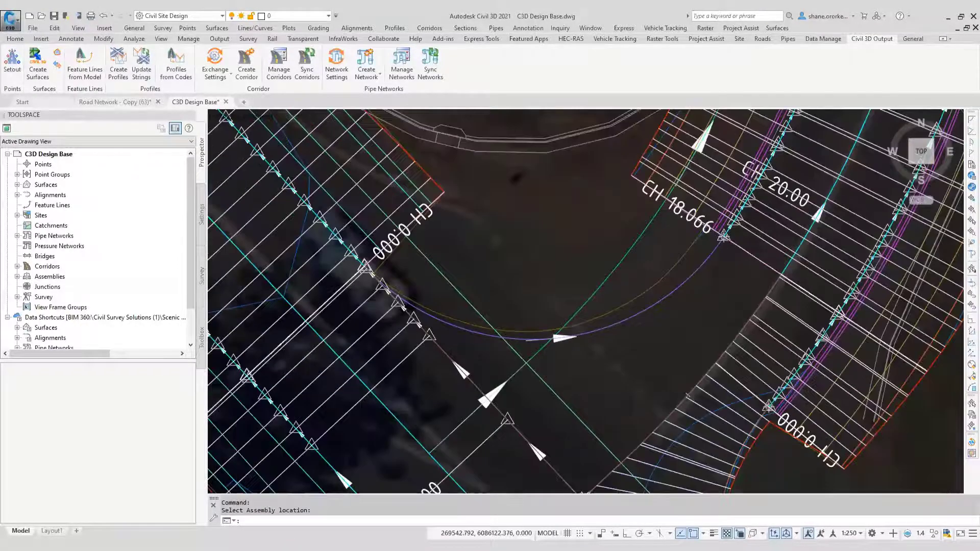
scroll(564, 339, "down", 3)
scroll(508, 170, "down", 2)
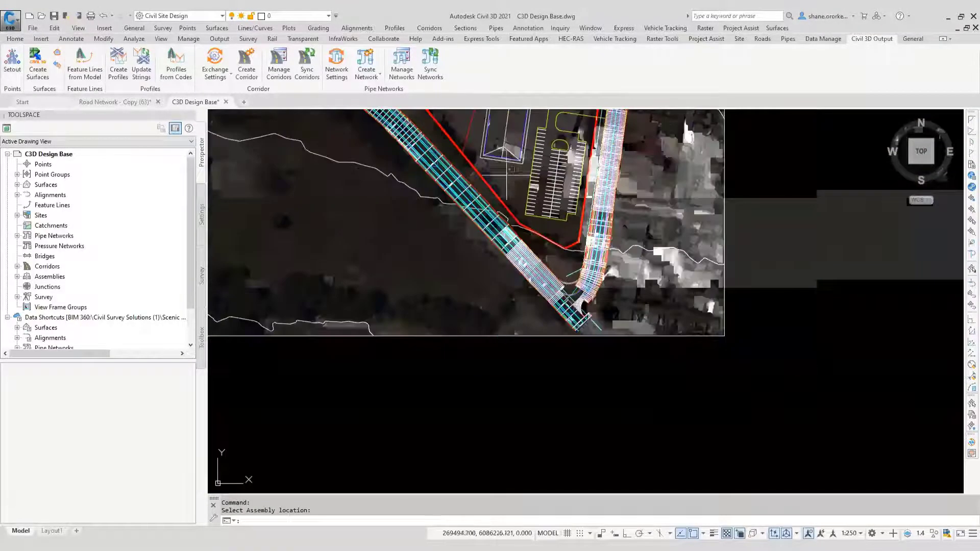
Cancel the assembly placement and pan over the building, car park, subdivision roads and lots.
key("Escape")
key("Escape")
middle_click_drag(507, 170, 514, 440)
middle_click_drag(515, 450, 510, 504)
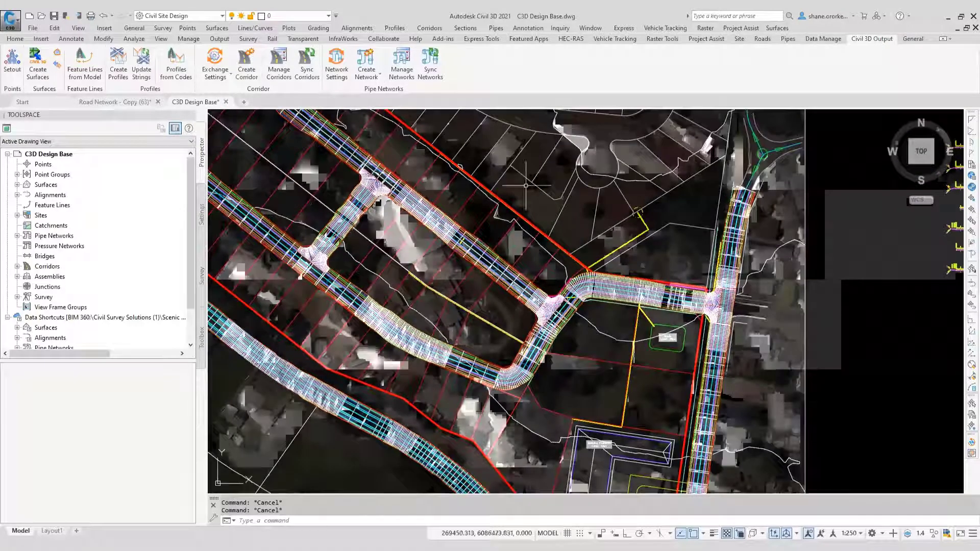
Set drainage defaults: SEP & Grate 1.50m pits, 10.0% Longitudinal Grade, P-Class 2 RRJ 300 pipes.
left_click(787, 39)
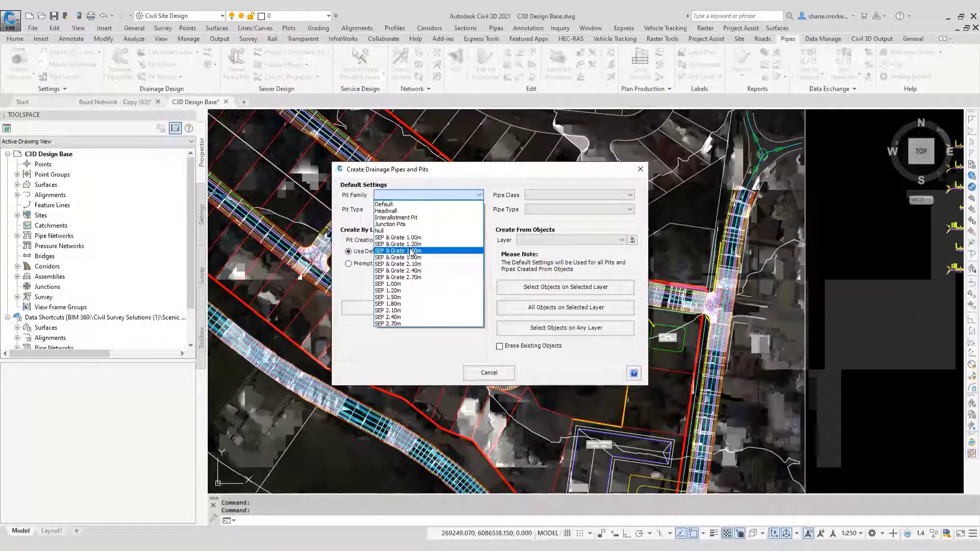
left_click(411, 251)
left_click(425, 210)
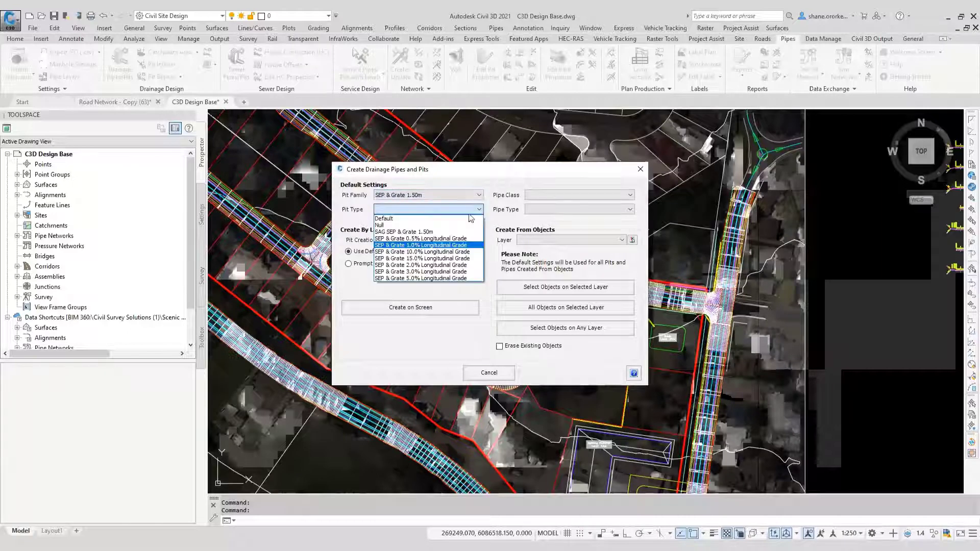
left_click(429, 252)
left_click(543, 197)
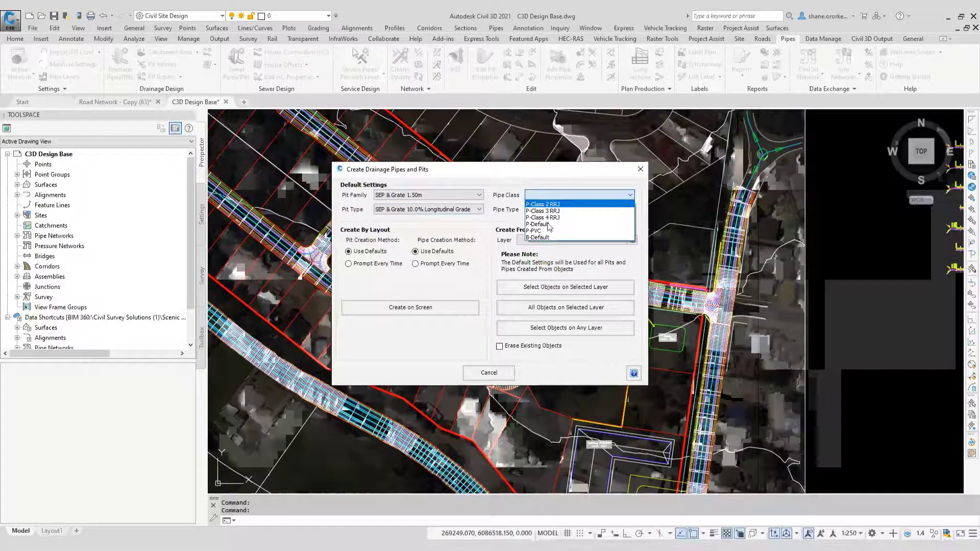
left_click(544, 205)
left_click(541, 211)
left_click(584, 279)
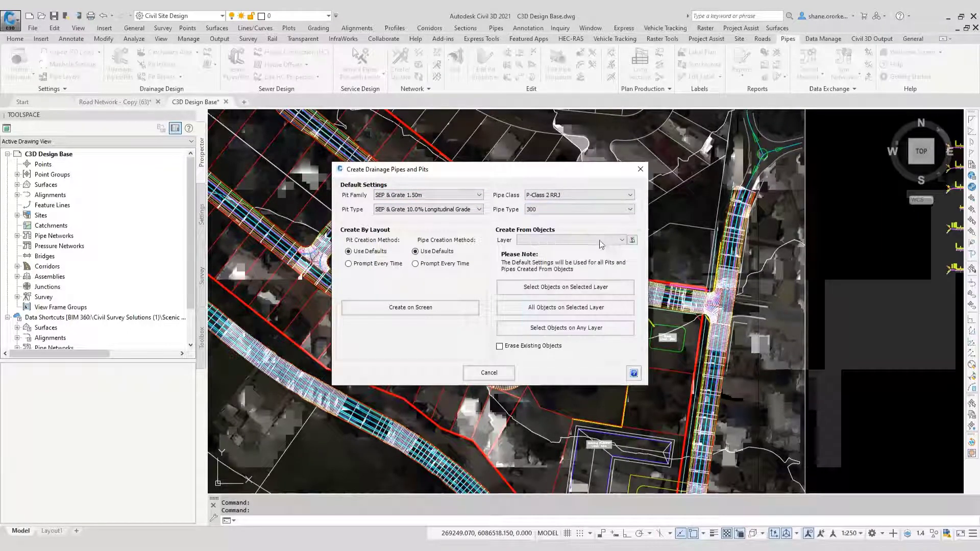
Create 17 pits and pipes from all objects on the _CSD-Pipes_Drainage layer.
left_click(633, 240)
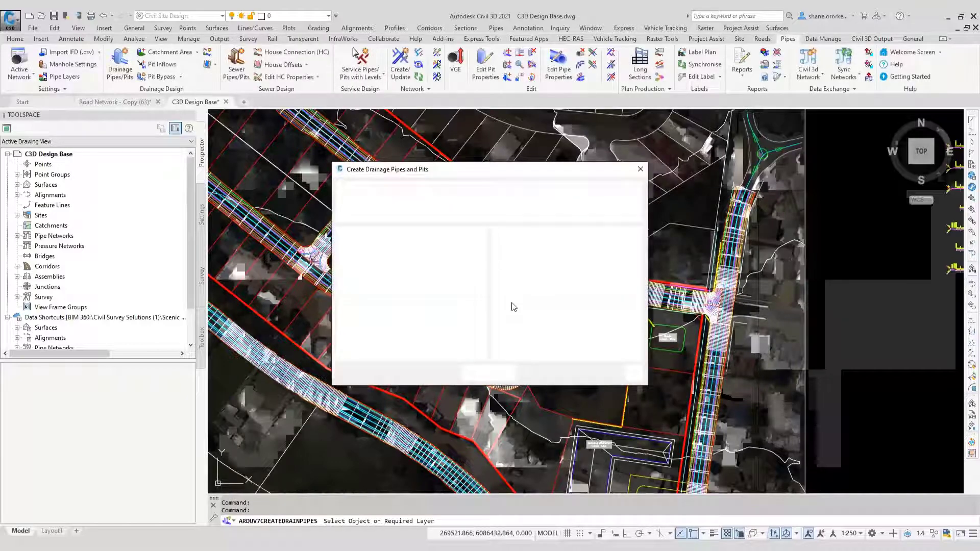
left_click(530, 312)
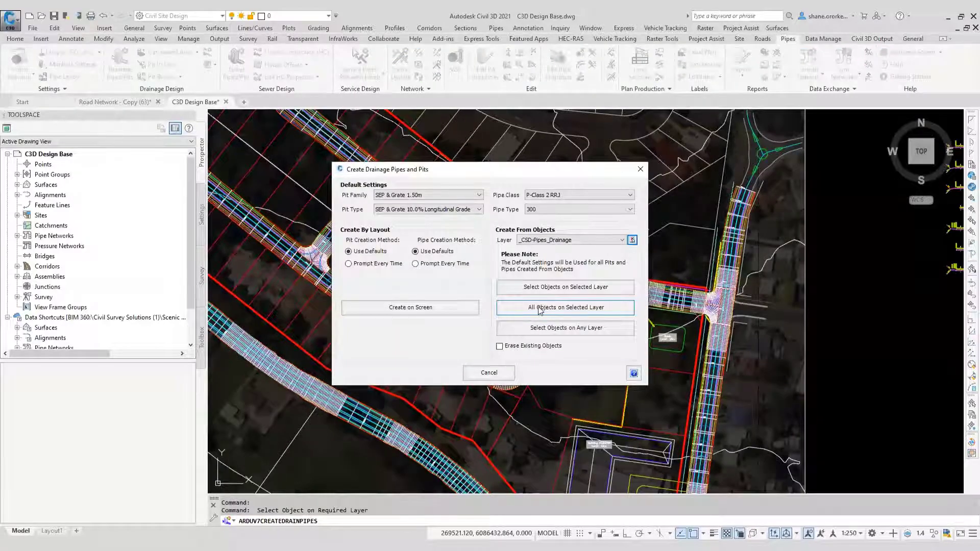
left_click(540, 309)
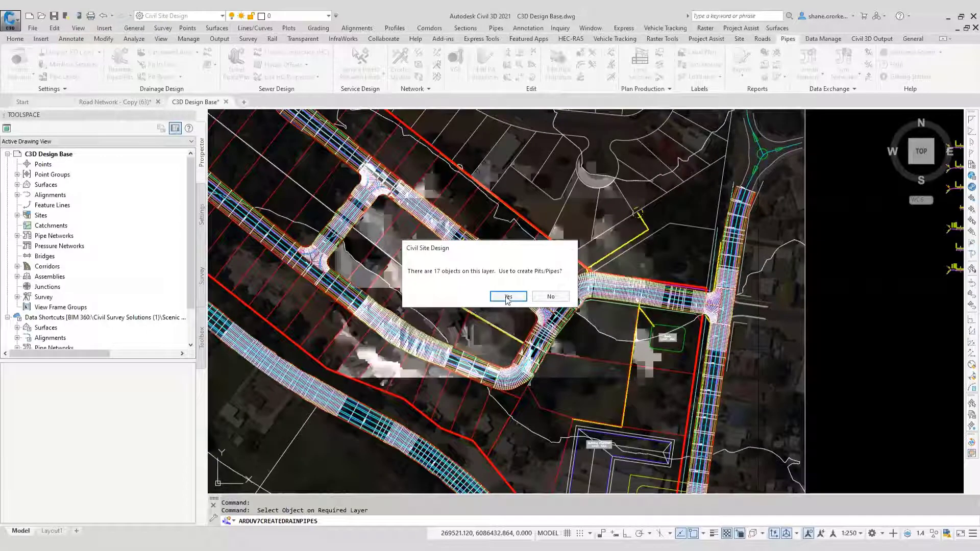
left_click(507, 297)
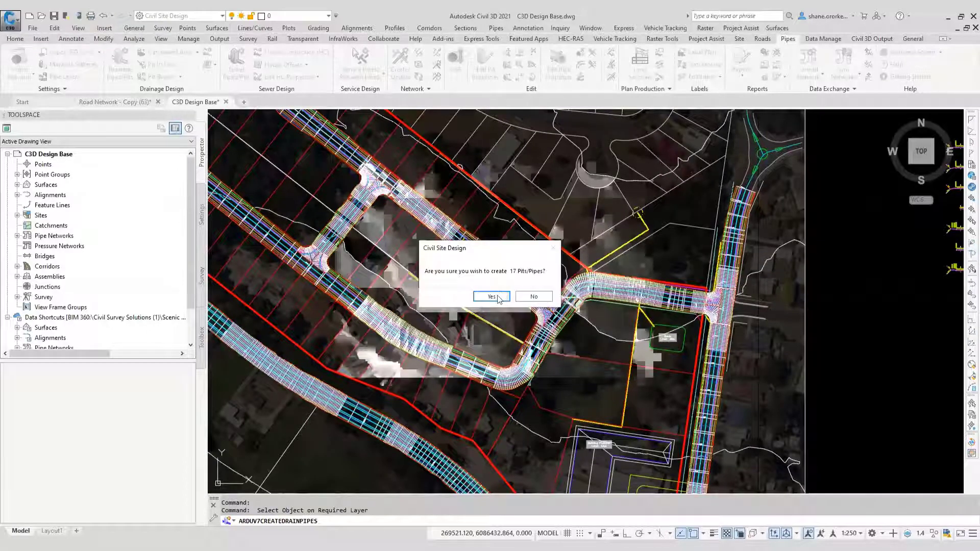
left_click(491, 297)
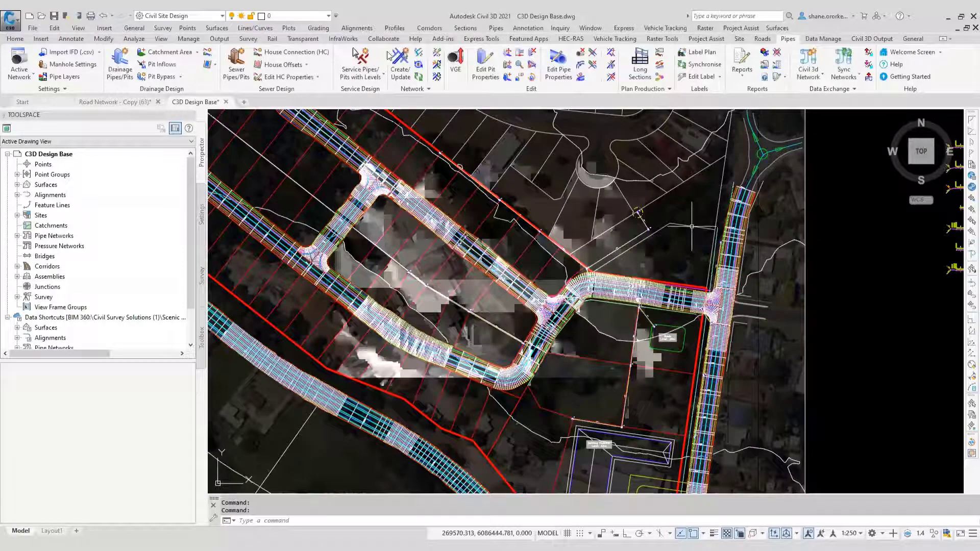
Join the pits and pipes into a drainage network ending at the picked end pit.
key("Return")
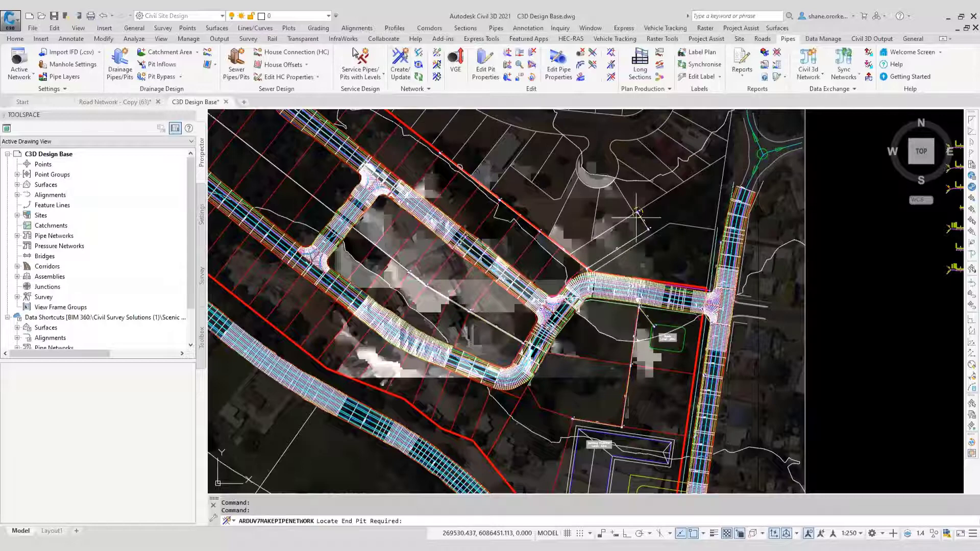
left_click(637, 212)
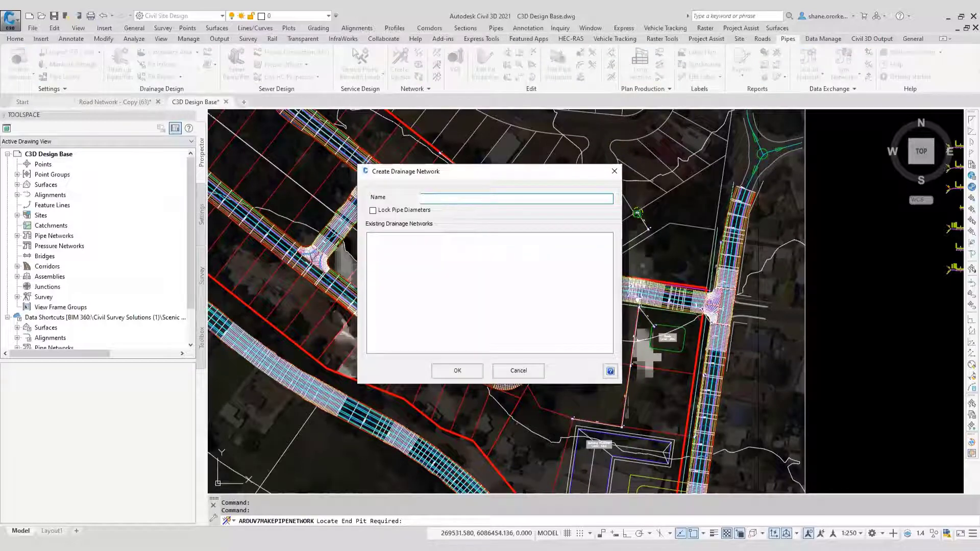
left_click(457, 371)
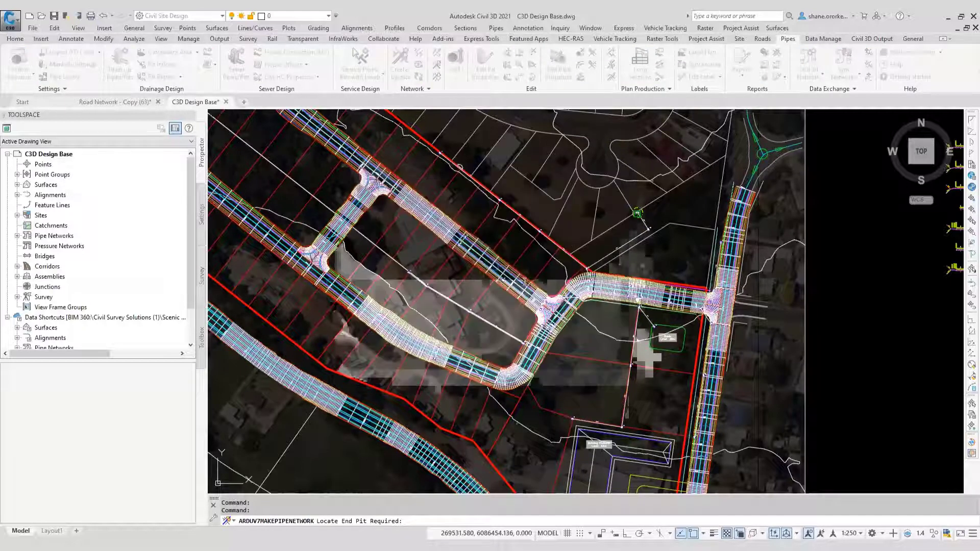
left_click(503, 313)
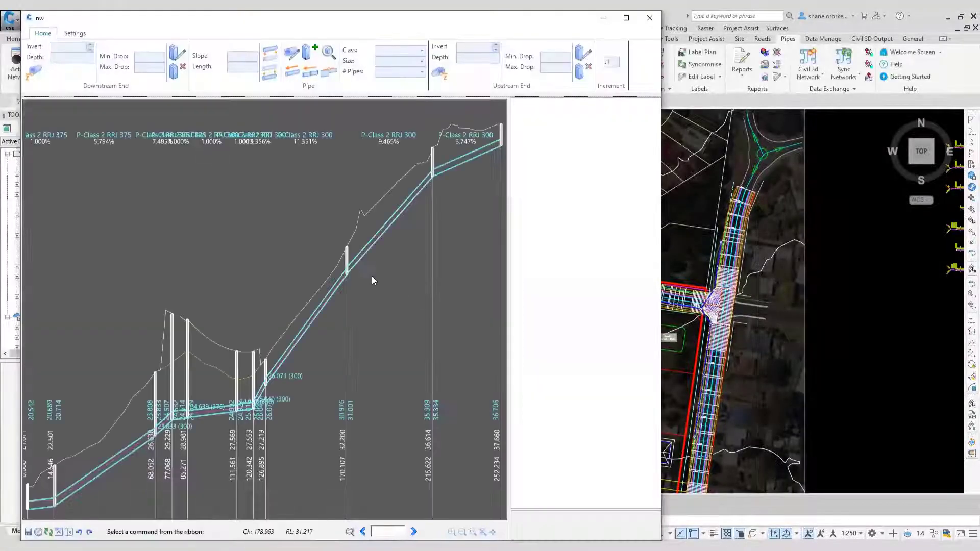
Upsize the steep upper pipe to 450 and the lower-left pipe to 750 in the nw long section.
left_click(305, 341)
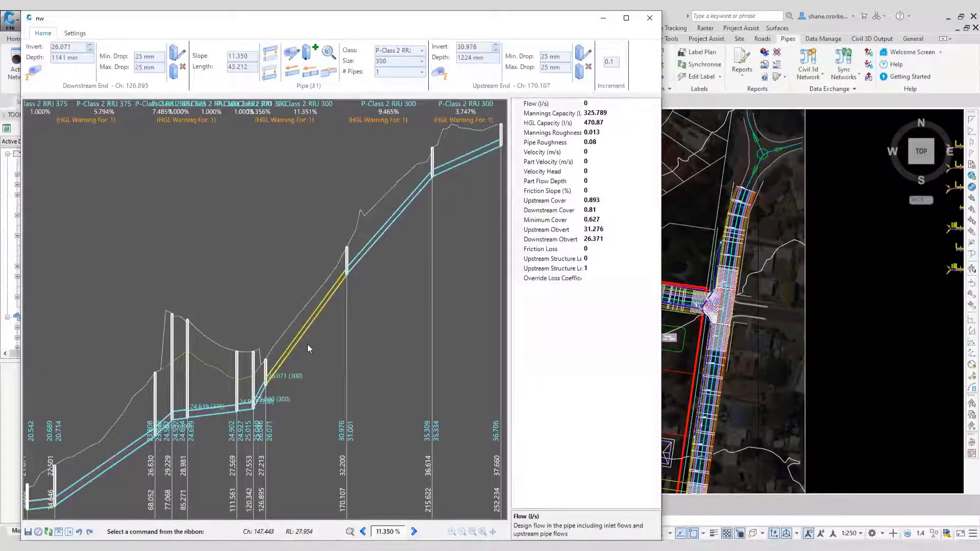
left_click(422, 61)
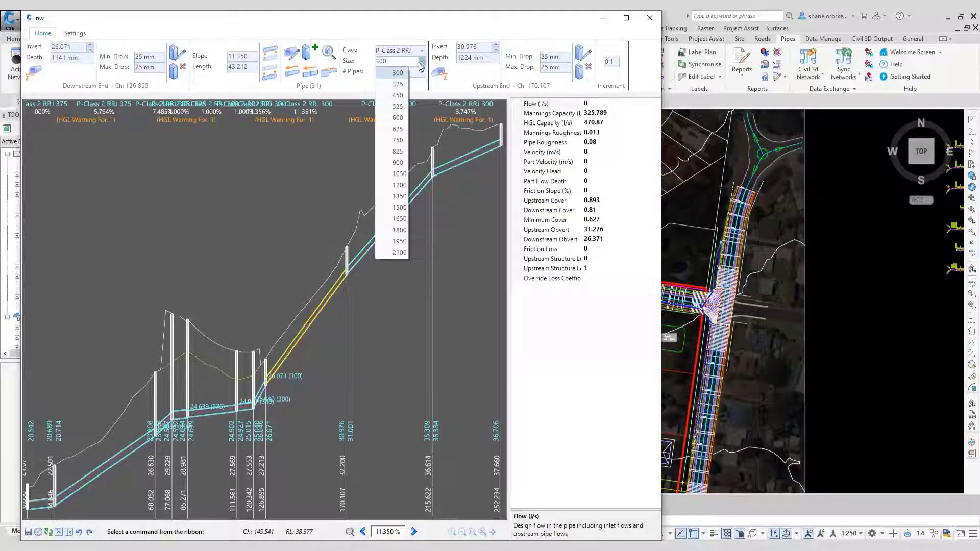
left_click(398, 95)
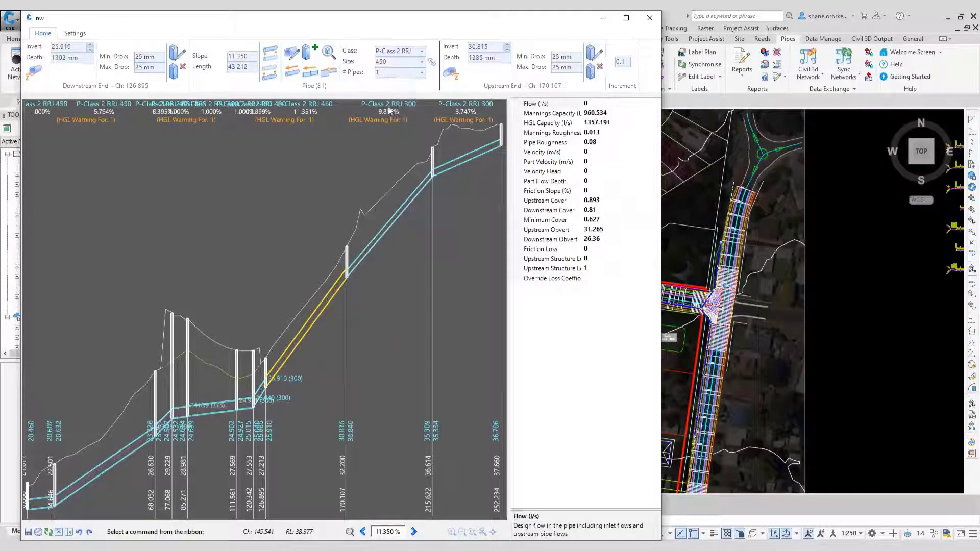
left_click(110, 461)
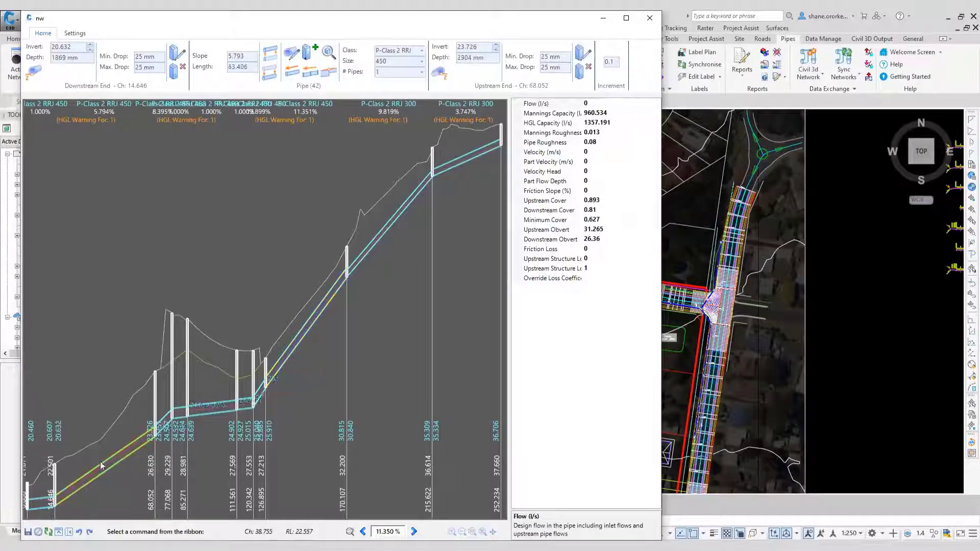
left_click(421, 61)
left_click(398, 140)
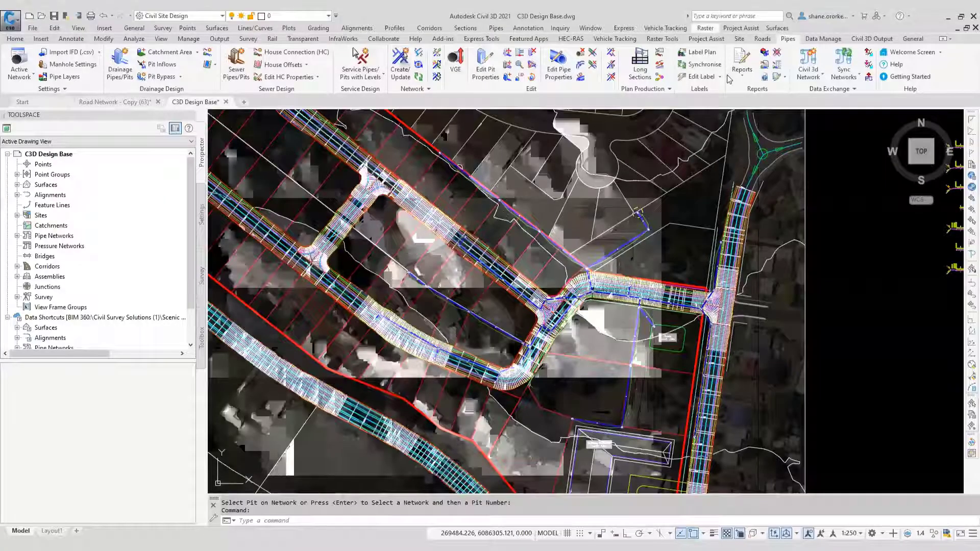
Renumber the nw network lines with auto-sequenced branches and 'P' Pit Number Only naming.
left_click(419, 52)
left_click(615, 251)
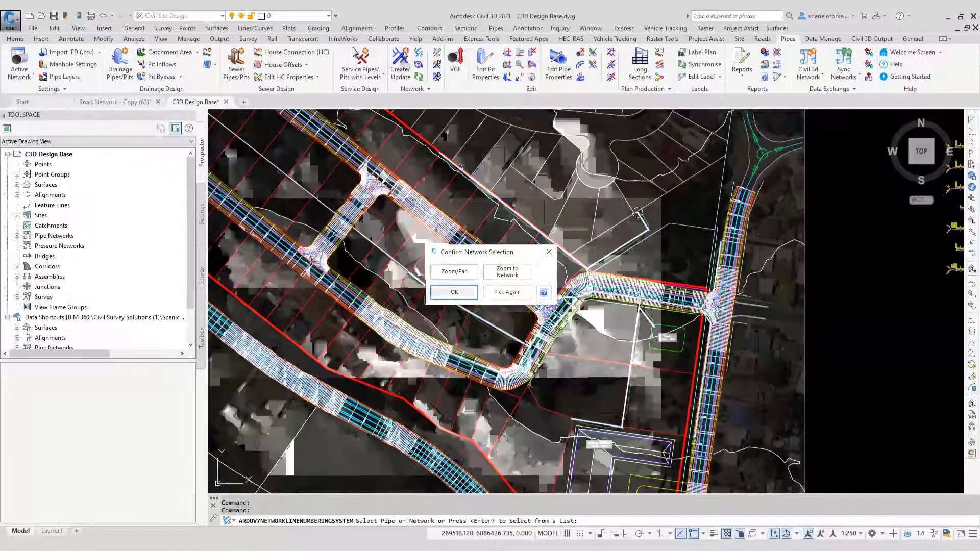
left_click(455, 292)
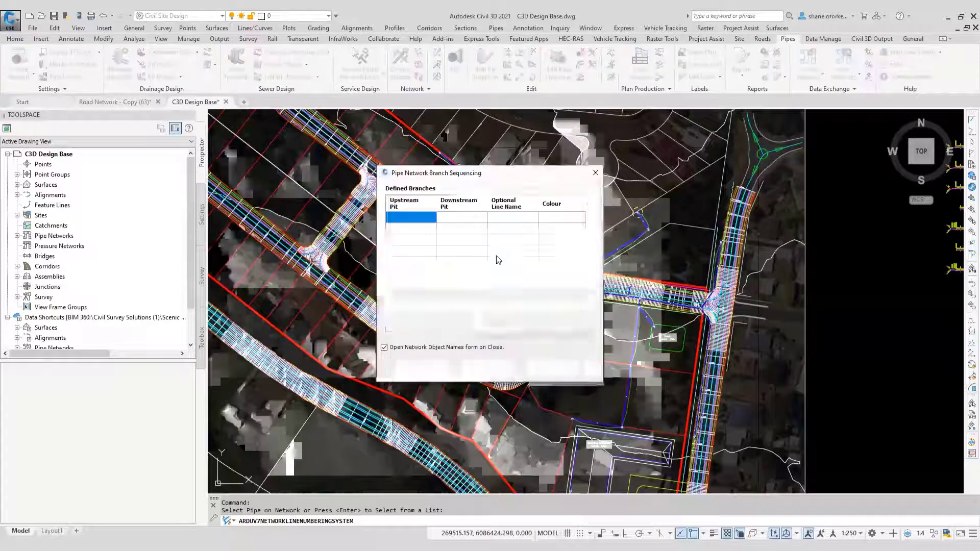
left_click(451, 329)
left_click(422, 367)
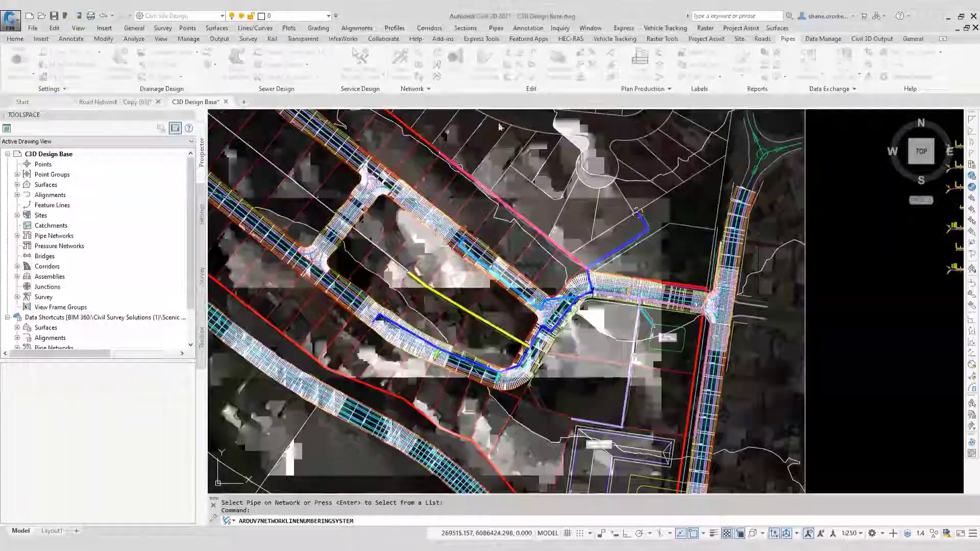
left_click(602, 207)
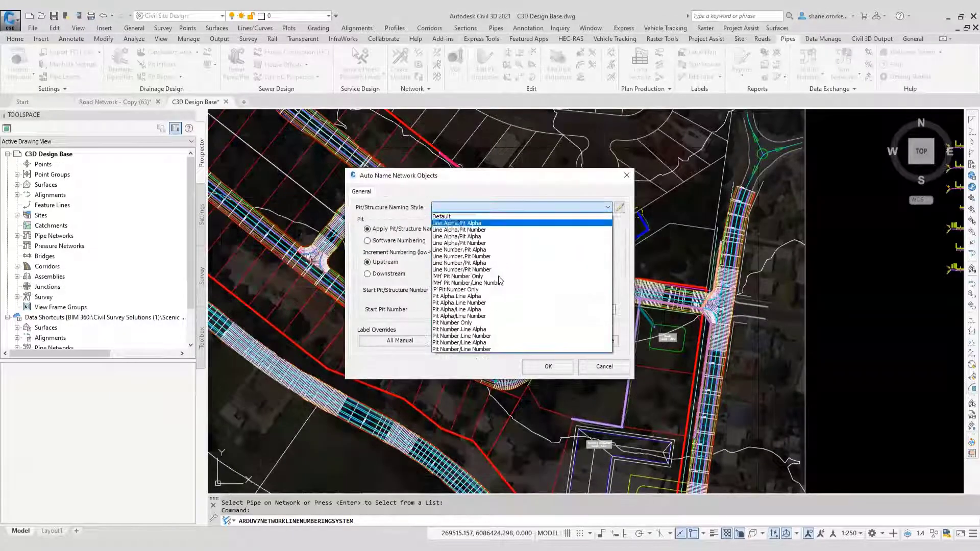
left_click(457, 289)
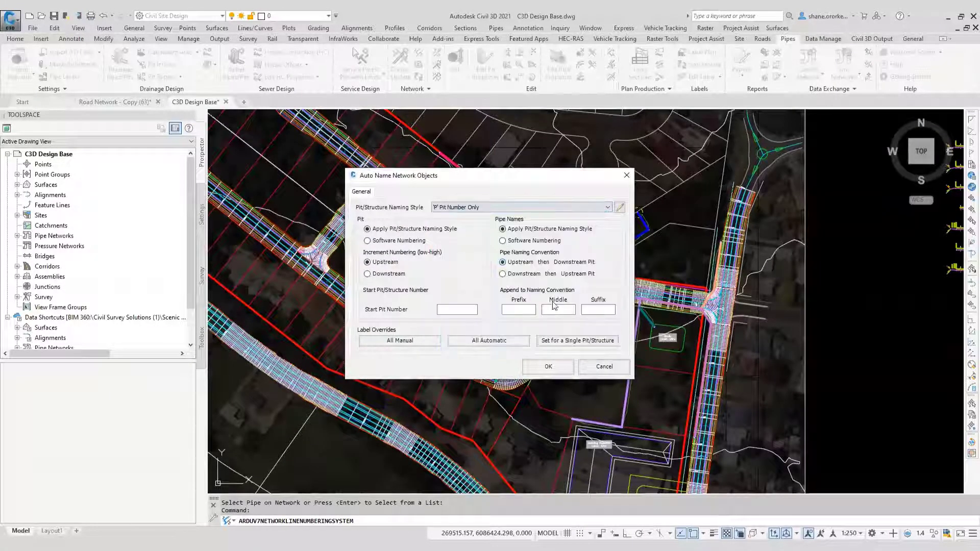
left_click(556, 306)
left_click(549, 367)
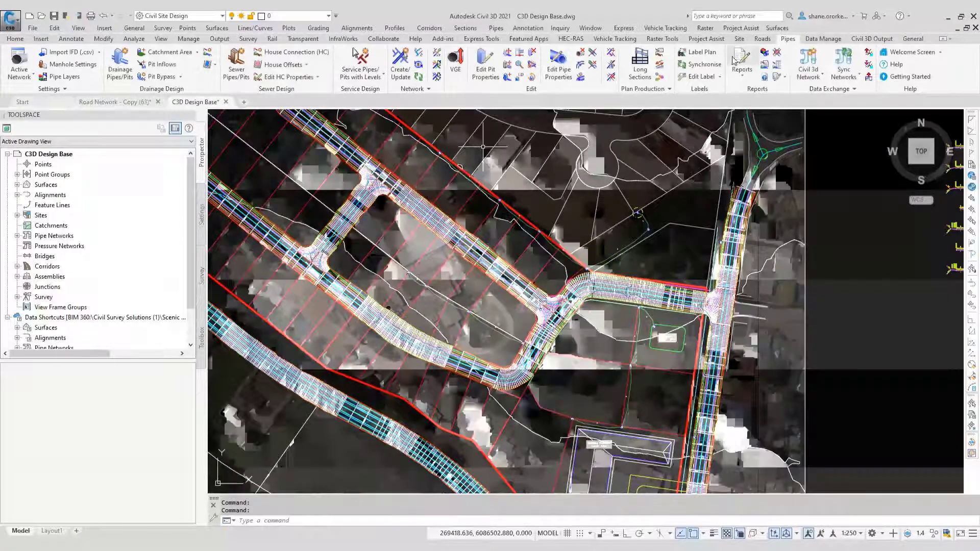
left_click(809, 61)
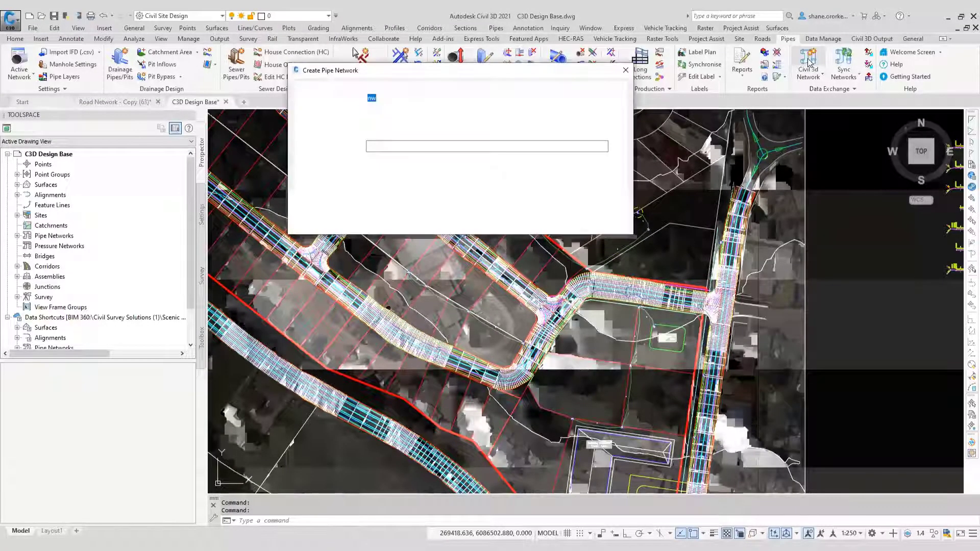
Choose the _CivilSurveySolutions.dwt conversion file and review its 300 pipe mapping without changes.
left_click(368, 116)
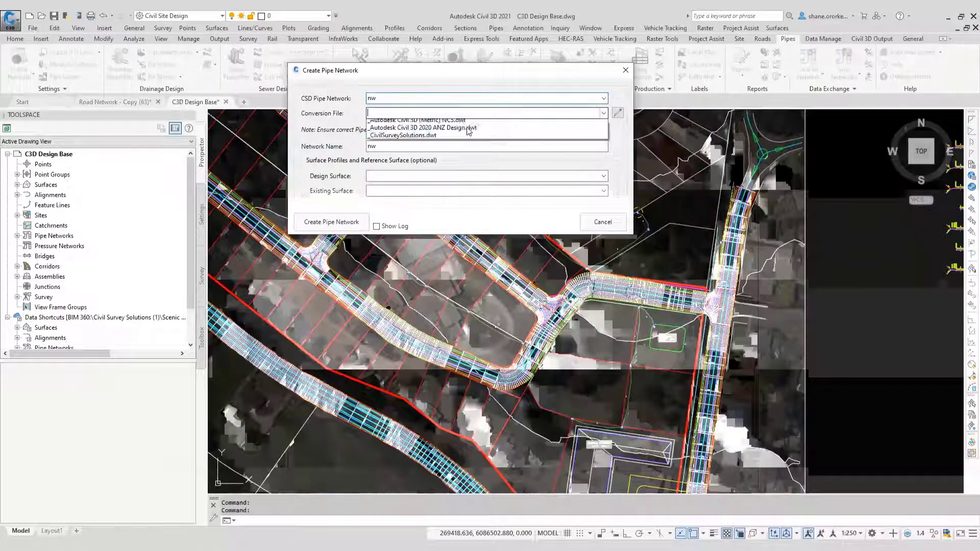
left_click(408, 121)
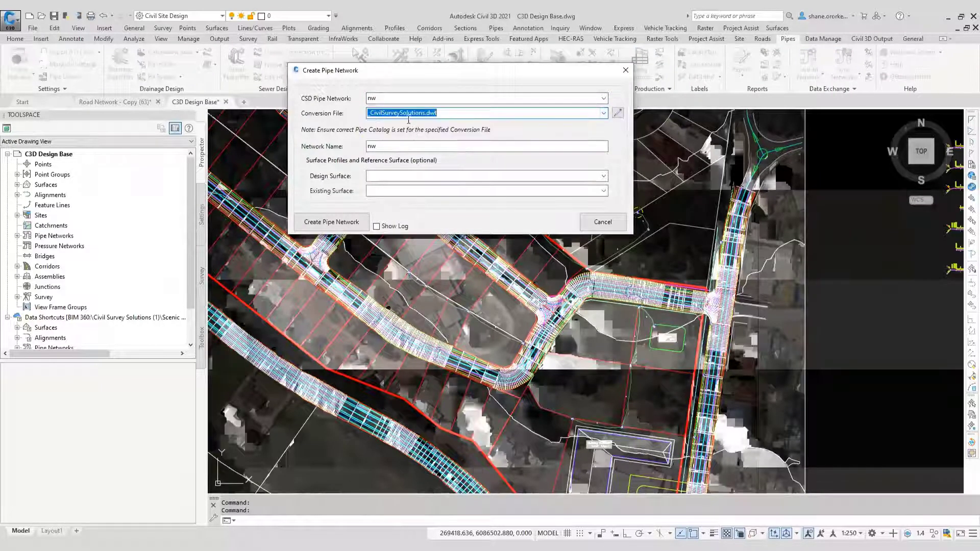
left_click(619, 115)
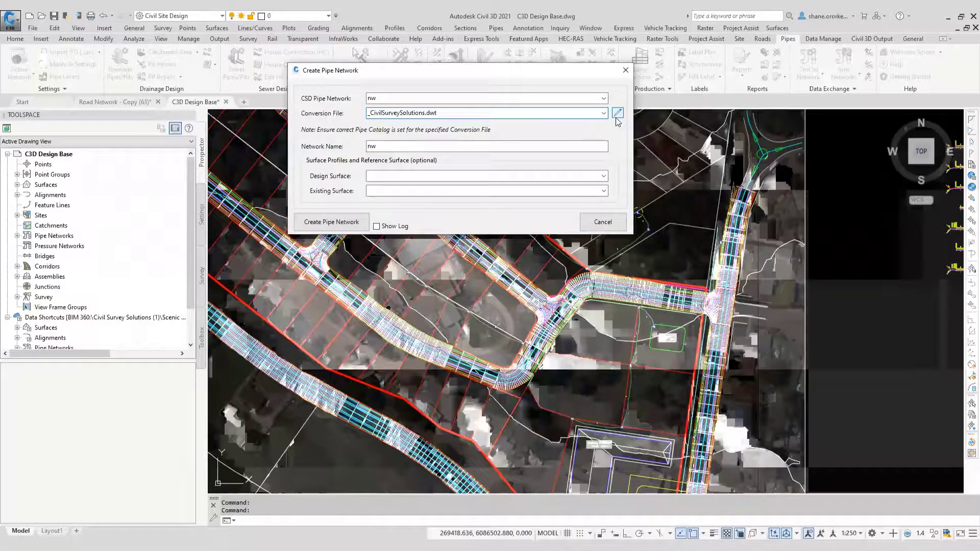
left_click(617, 114)
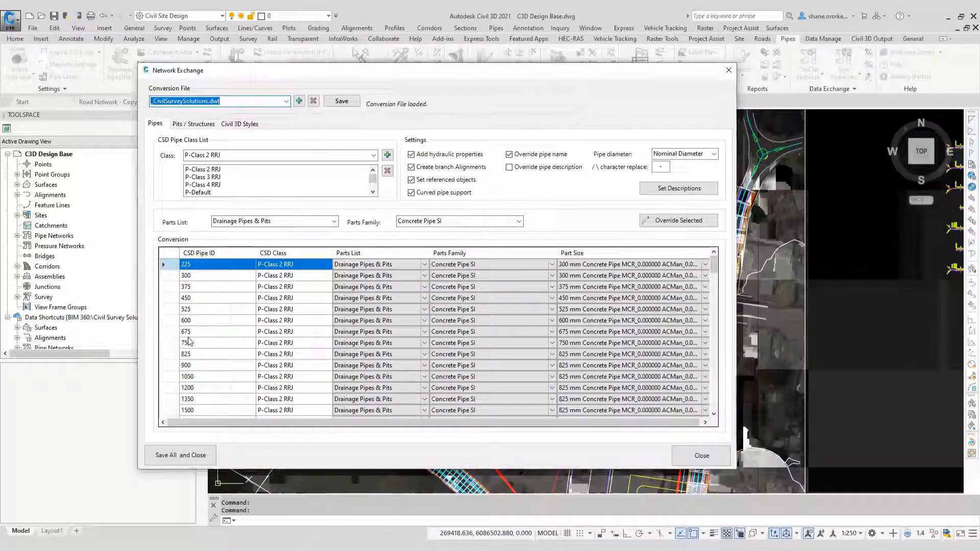
left_click(235, 276)
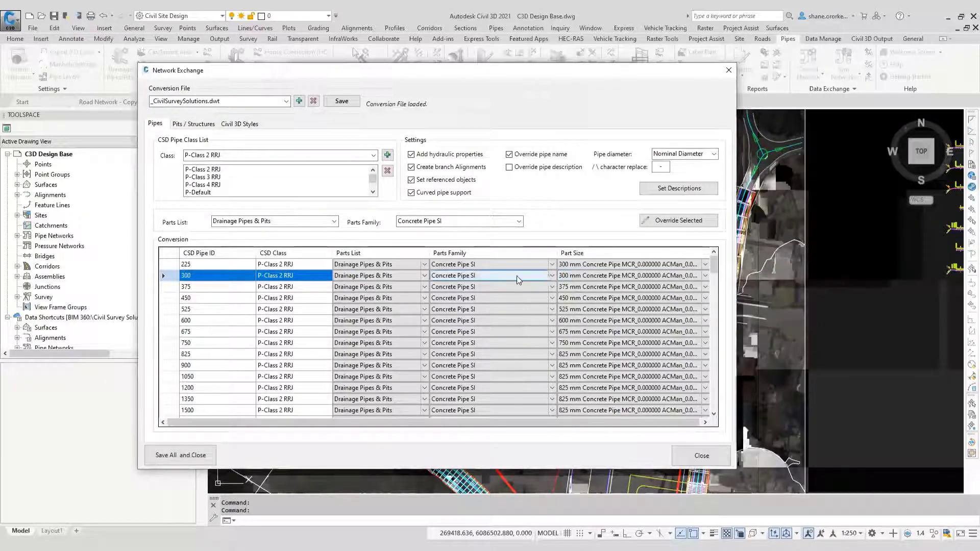
left_click(702, 455)
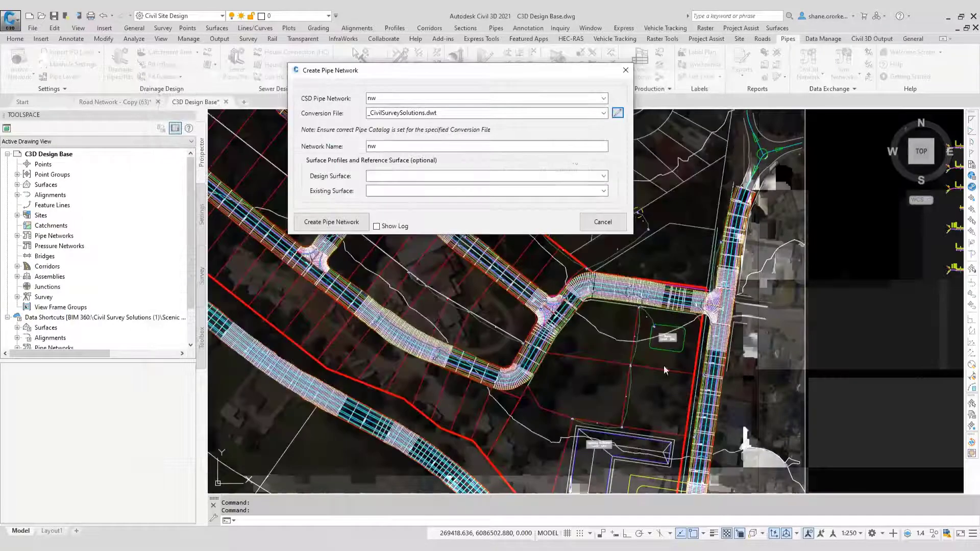
Set NS as both design and existing surface and create the nw pipe network.
left_click(604, 176)
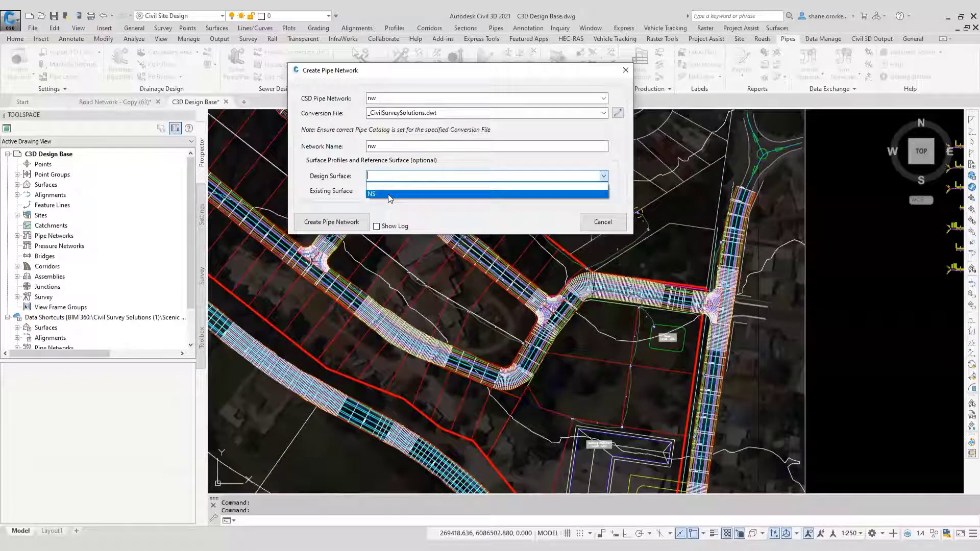
left_click(388, 193)
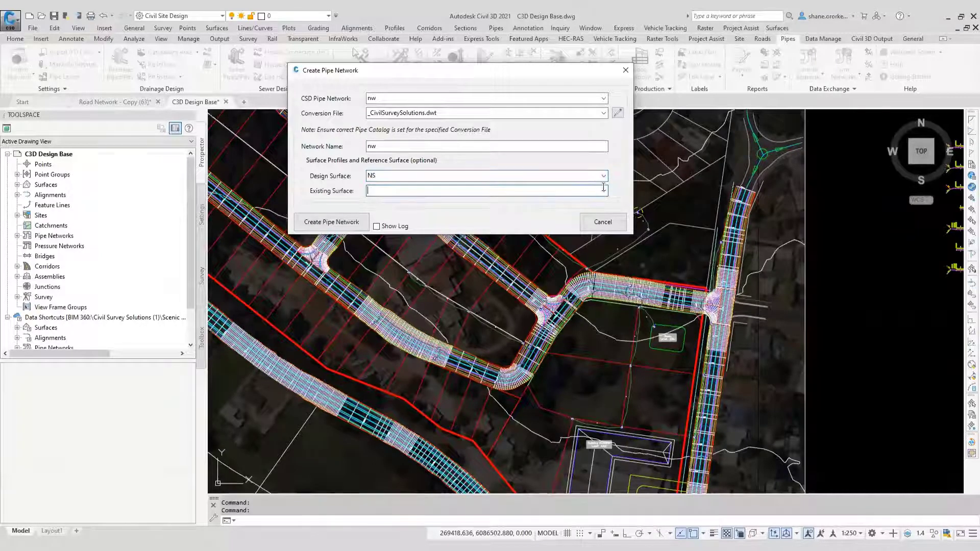
left_click(603, 189)
left_click(440, 207)
left_click(340, 223)
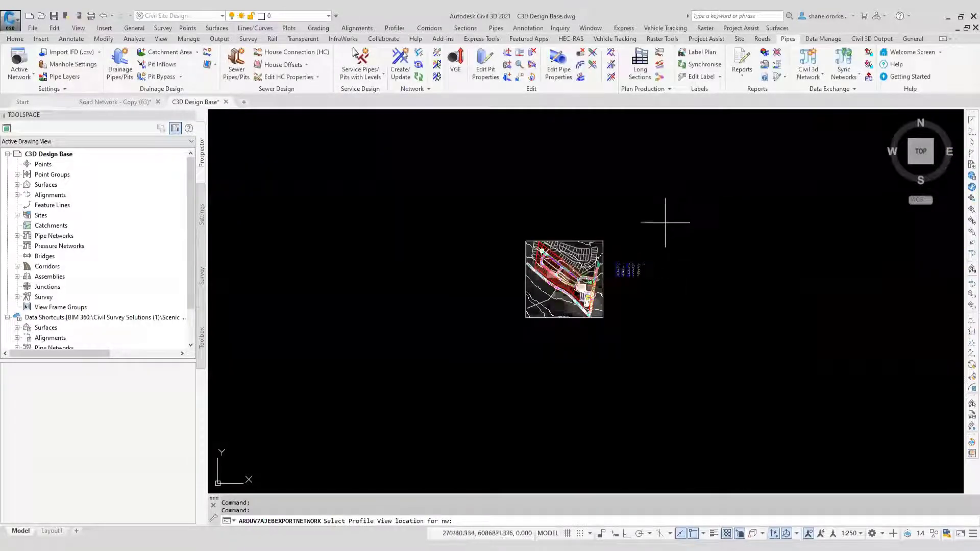
Place the nw profile views beside the site plan and save C3D Design Base.dwg.
left_click(664, 224)
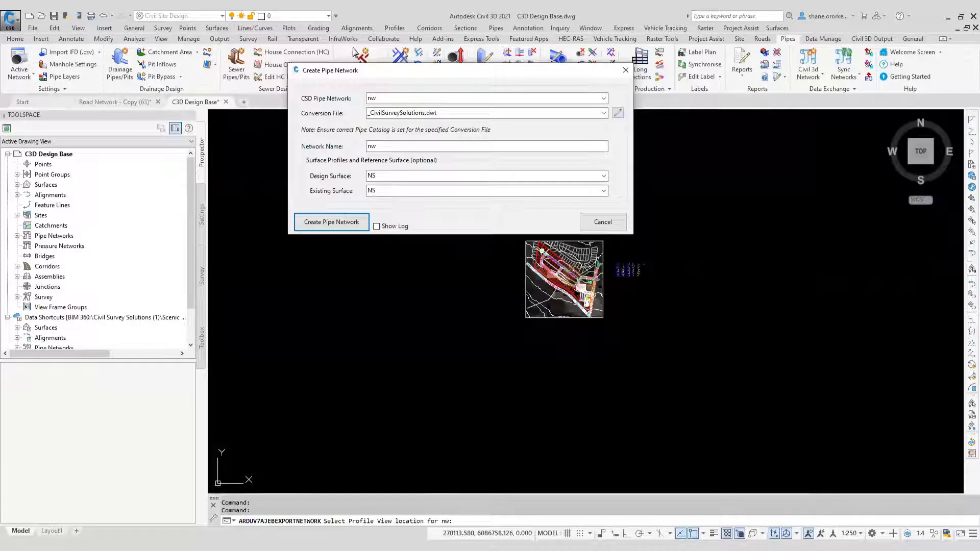
key("Return")
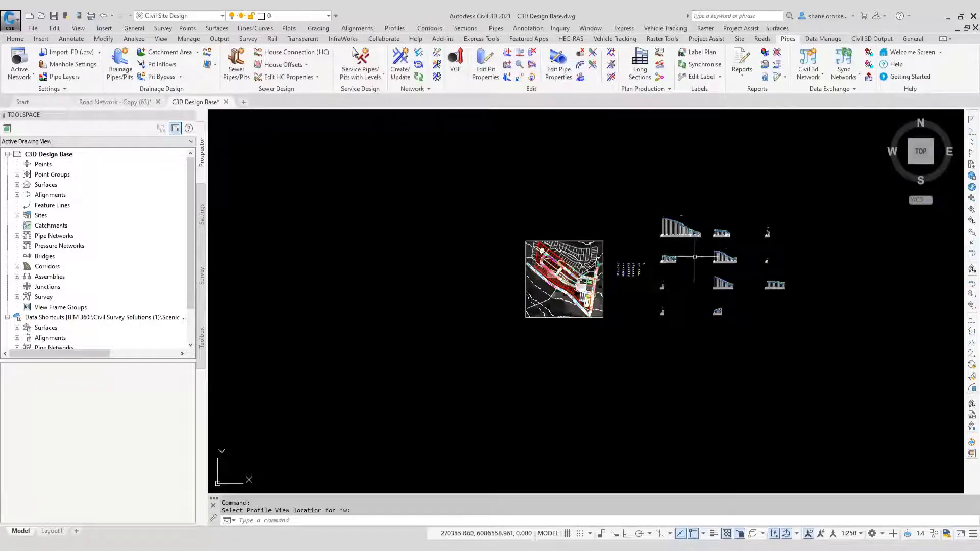
scroll(570, 286, "up", 6)
middle_click_drag(570, 286, 513, 260)
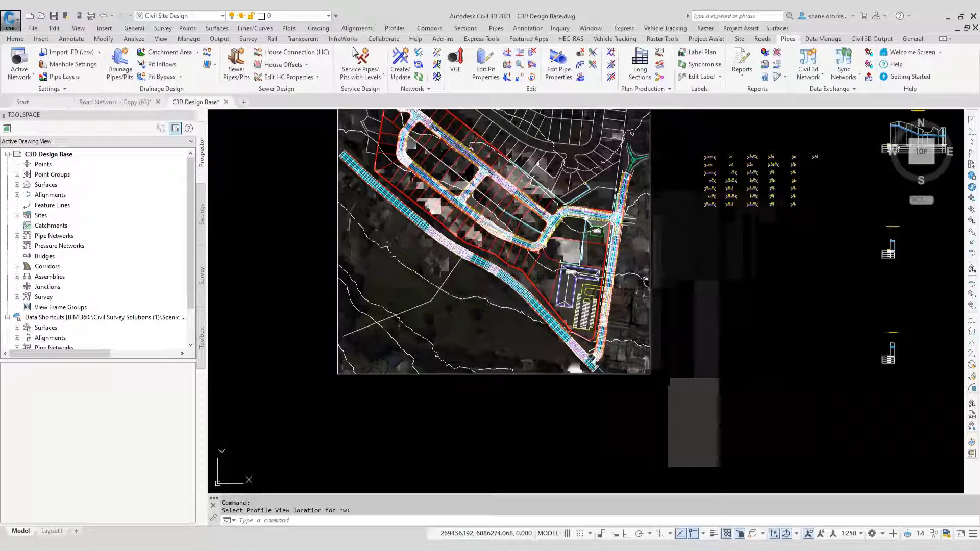
key("ctrl+s")
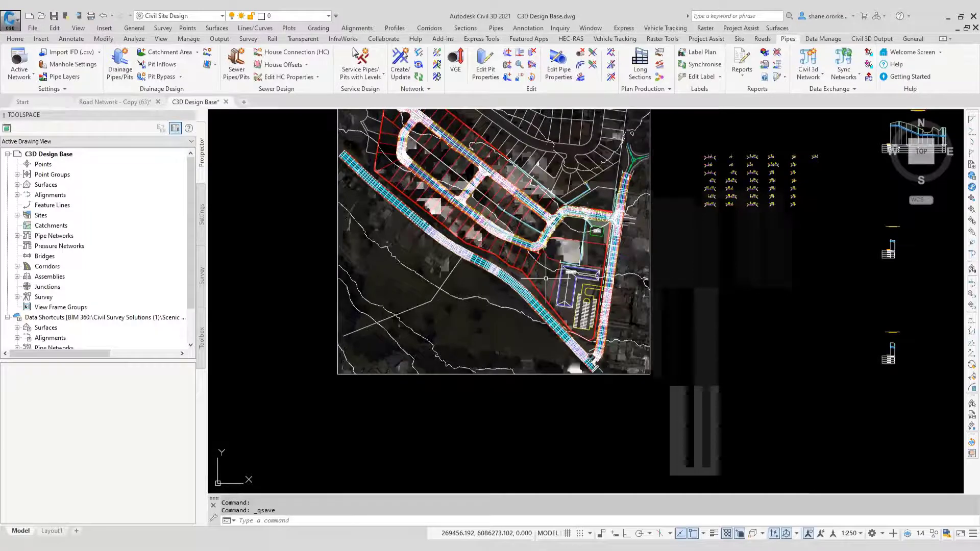
scroll(602, 301, "up", 6)
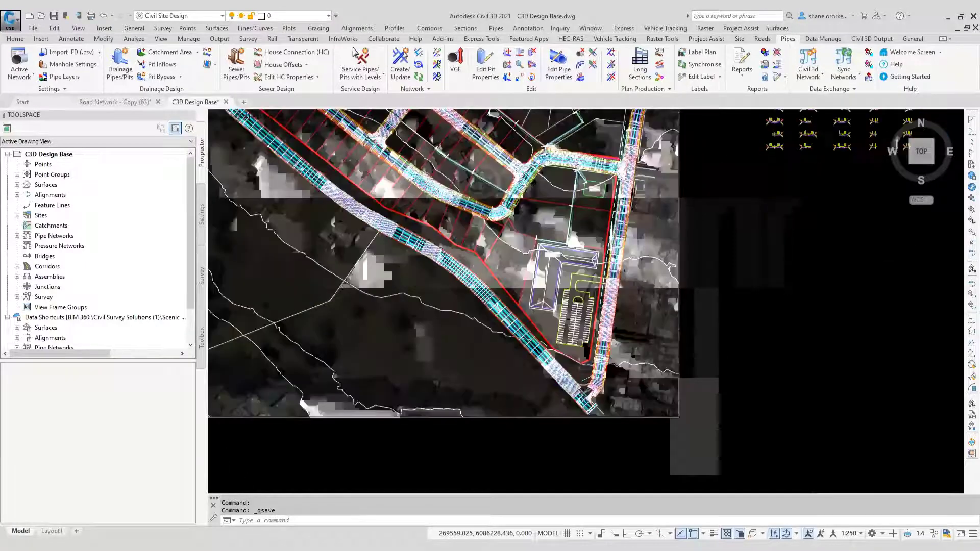
MAPEXPORT the yellow car park outline to car park outline.sdf, treating closed polylines as polygons.
type("map")
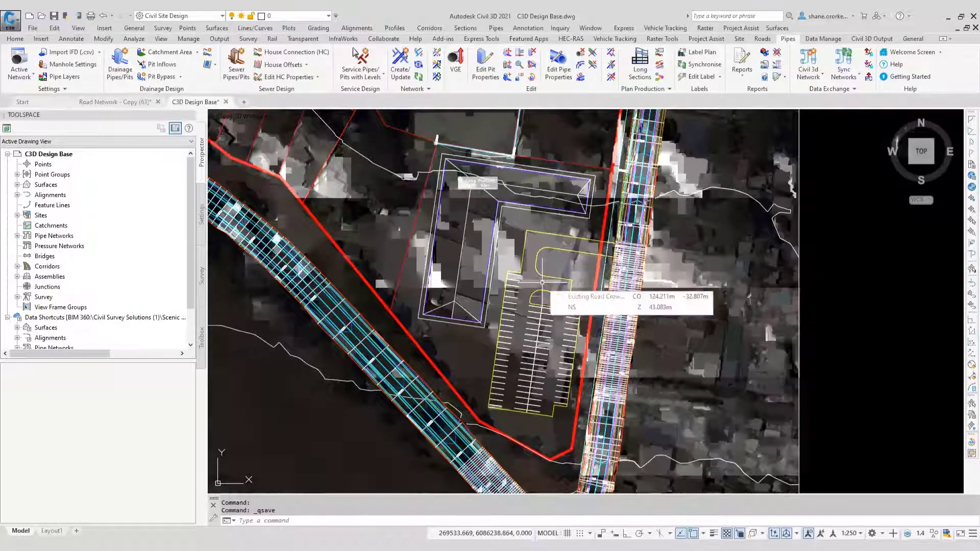
type("export")
key("Return")
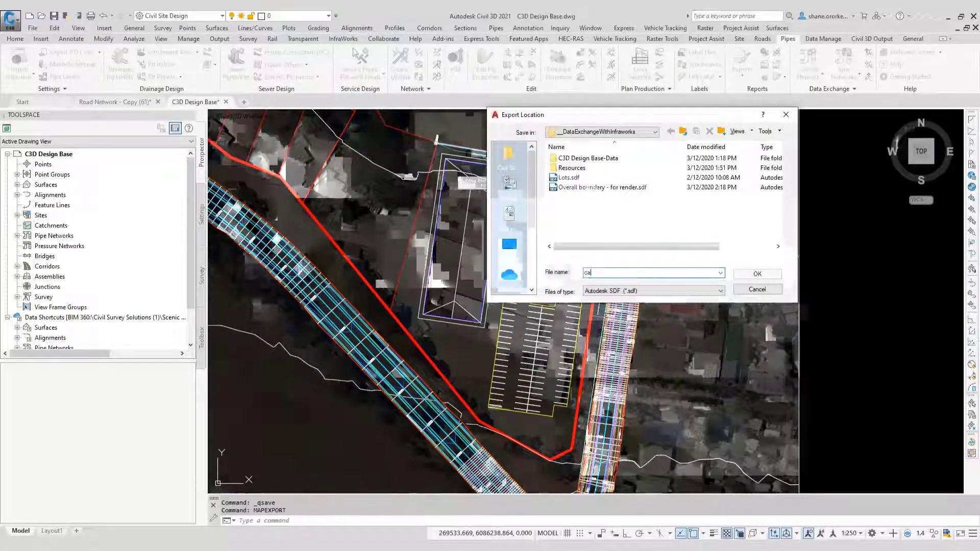
type("car park s")
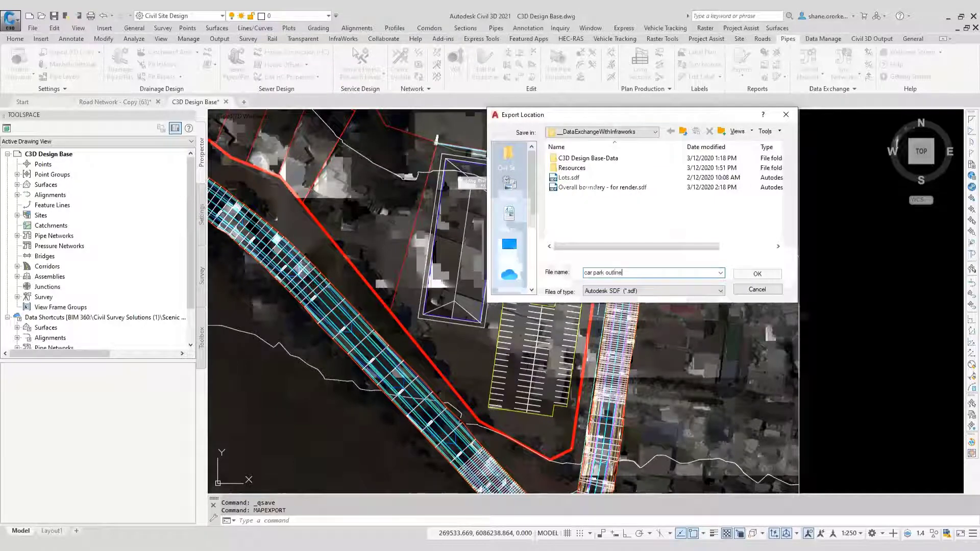
type("utline")
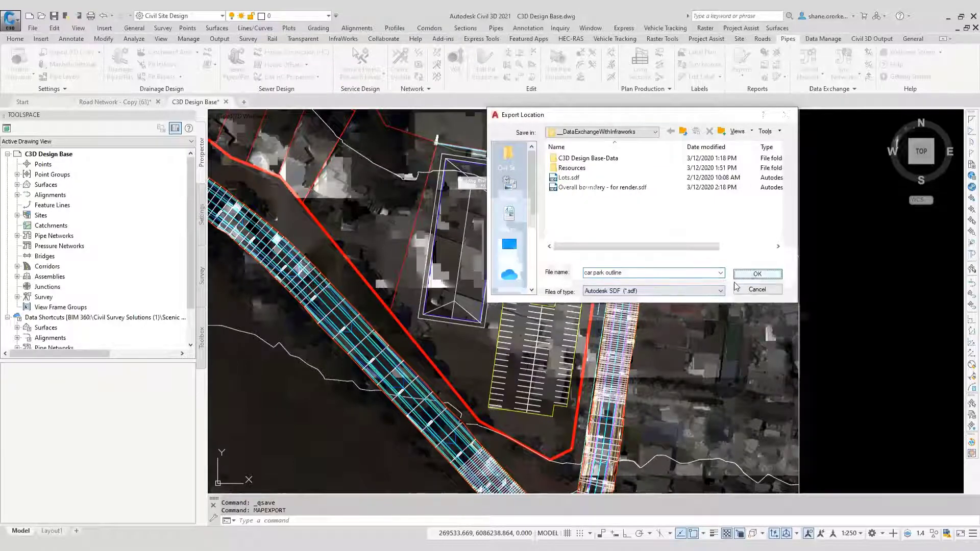
left_click(755, 274)
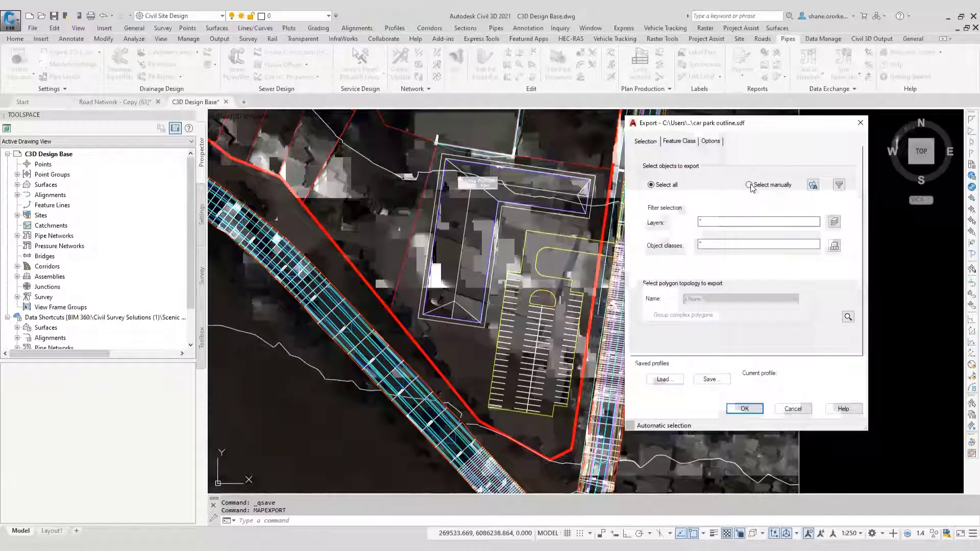
left_click(749, 185)
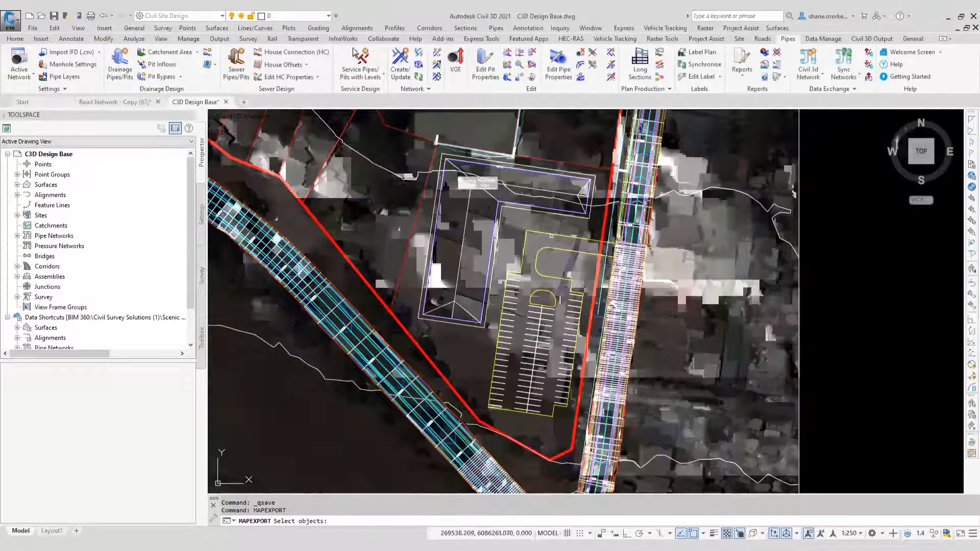
left_click(552, 236)
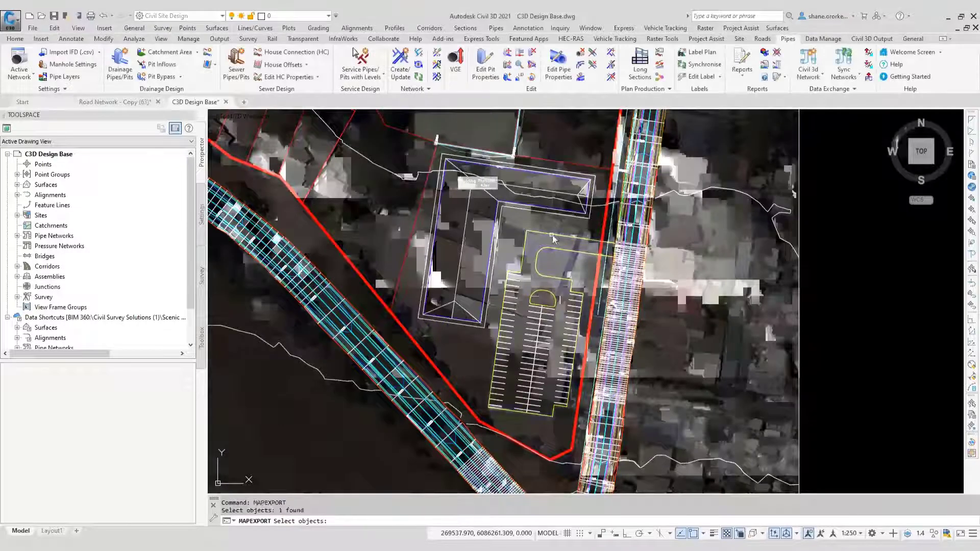
key("Return")
left_click(679, 142)
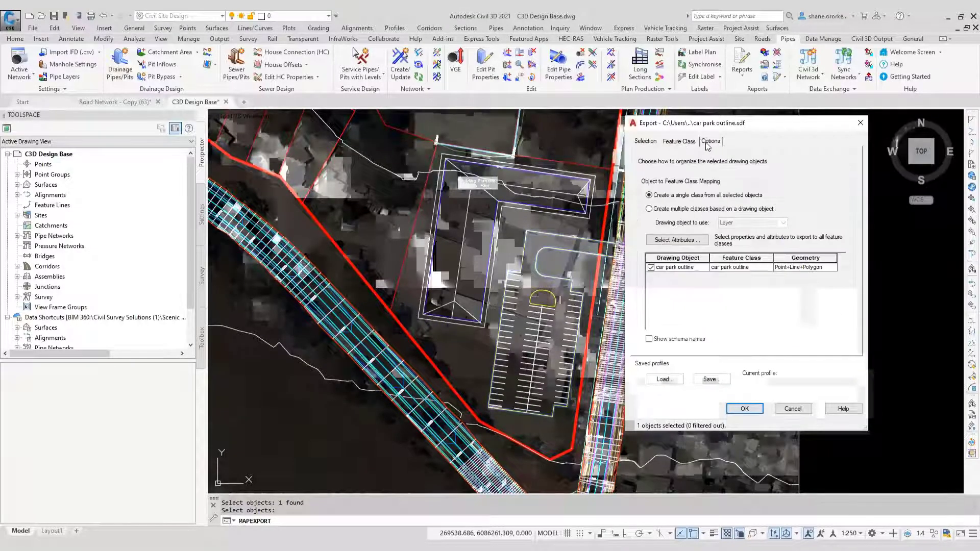
left_click(709, 142)
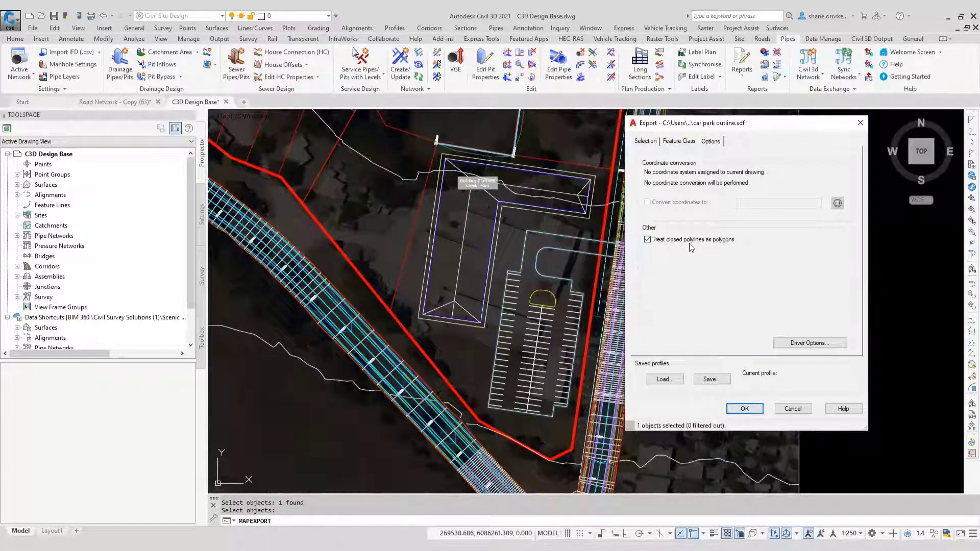
left_click(646, 142)
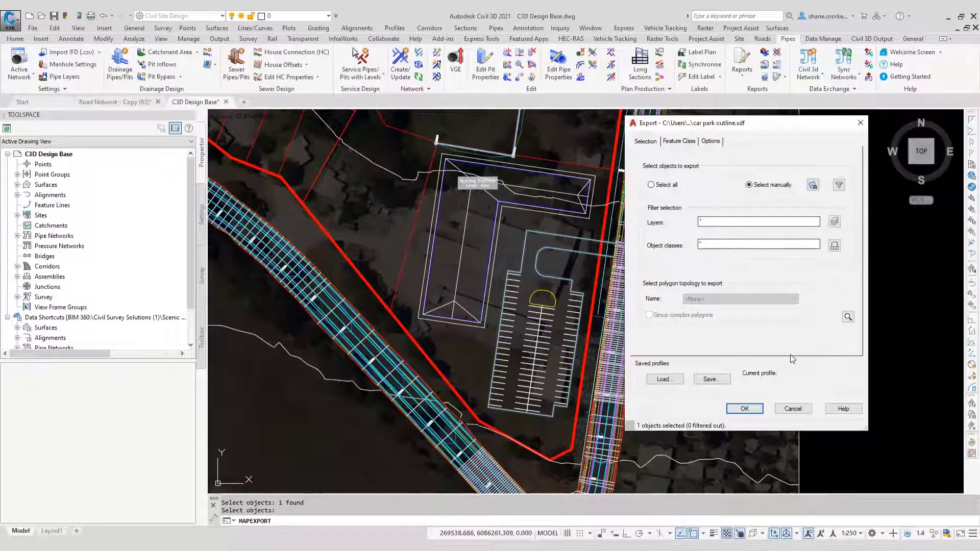
left_click(744, 408)
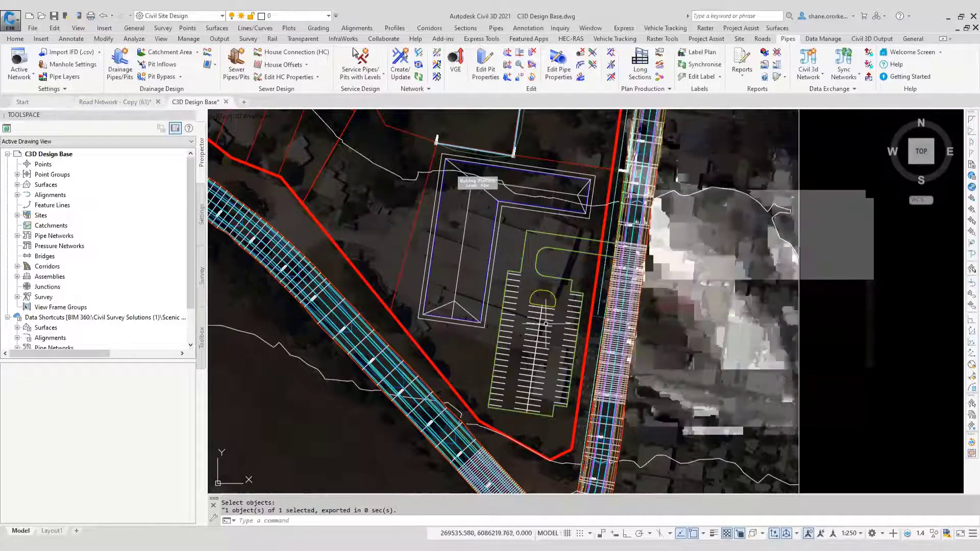
Start another MAPEXPORT to a file named linemakring.sdf.
key("Return")
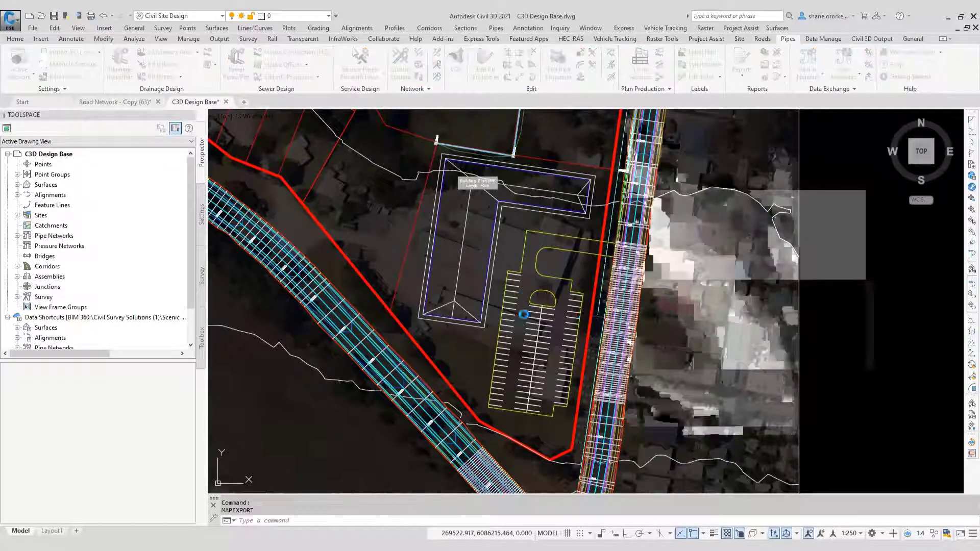
type("line")
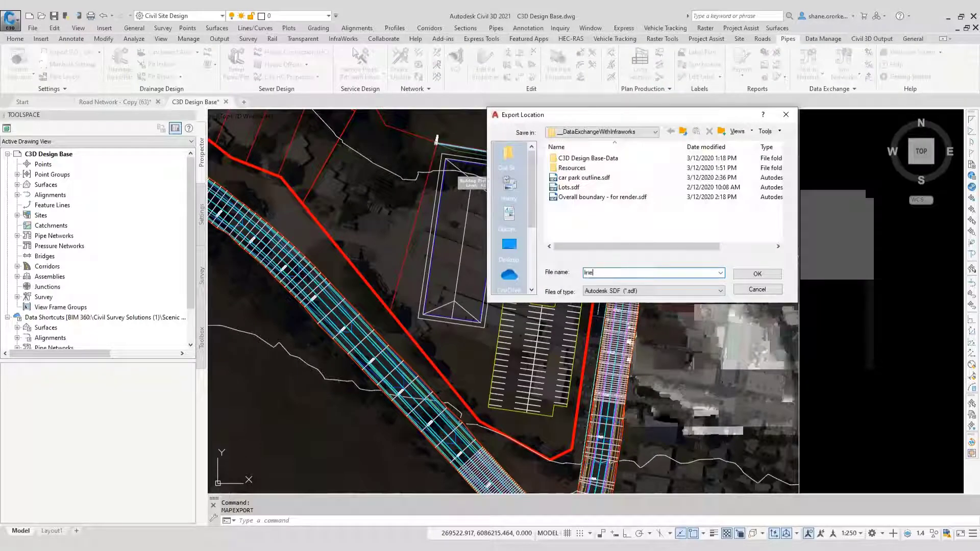
type("makring")
key("Return")
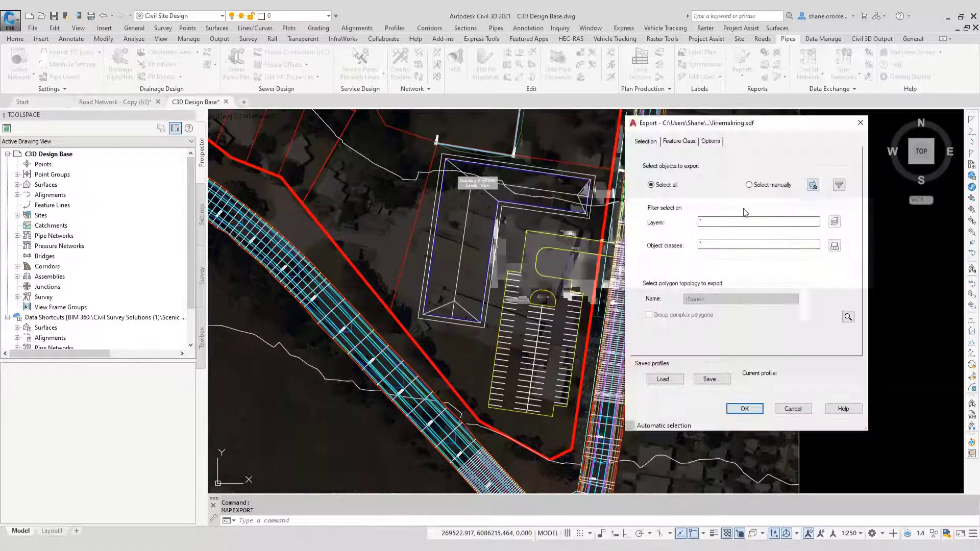
Window-select the 81 car park line-marking objects, dropping one stray object, and export them.
left_click(813, 185)
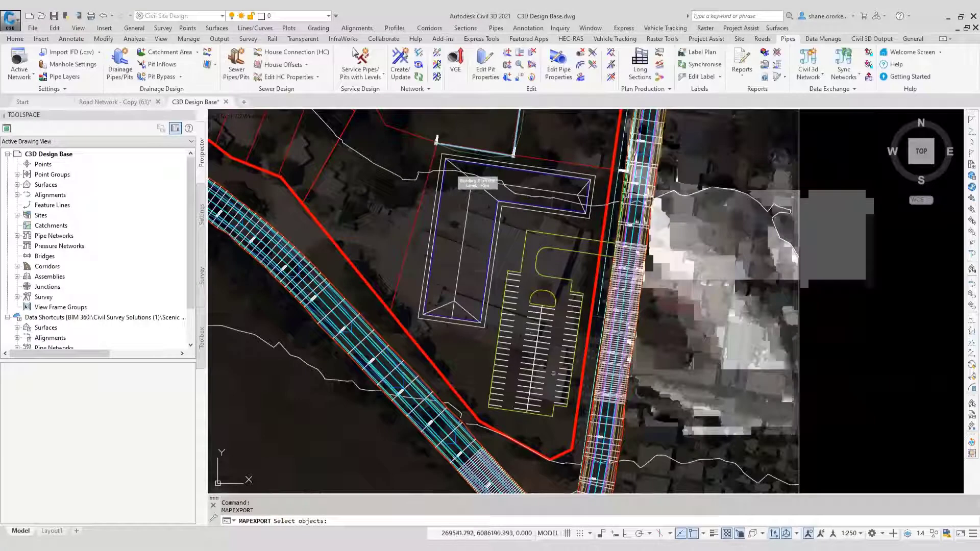
left_click(570, 423)
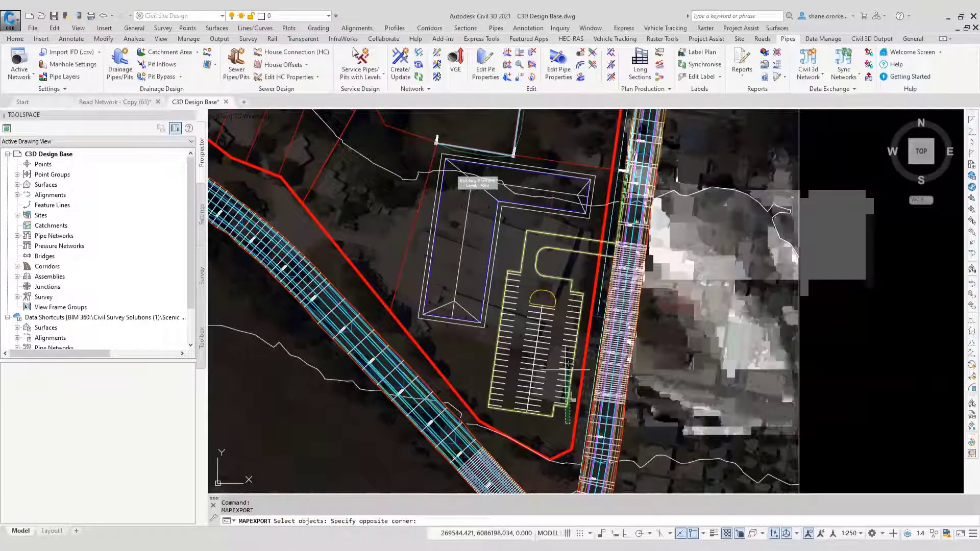
left_click(509, 264)
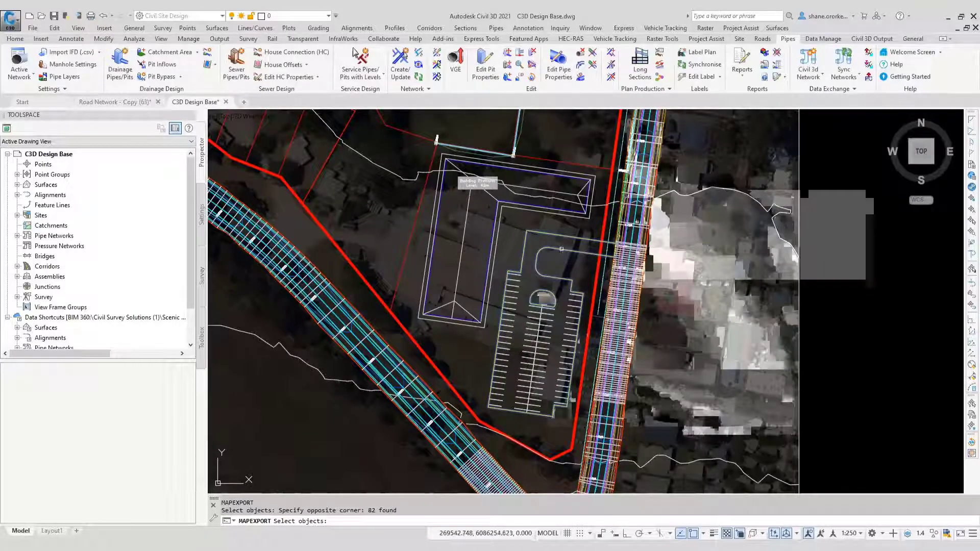
left_click(562, 250, "shift")
key("Return")
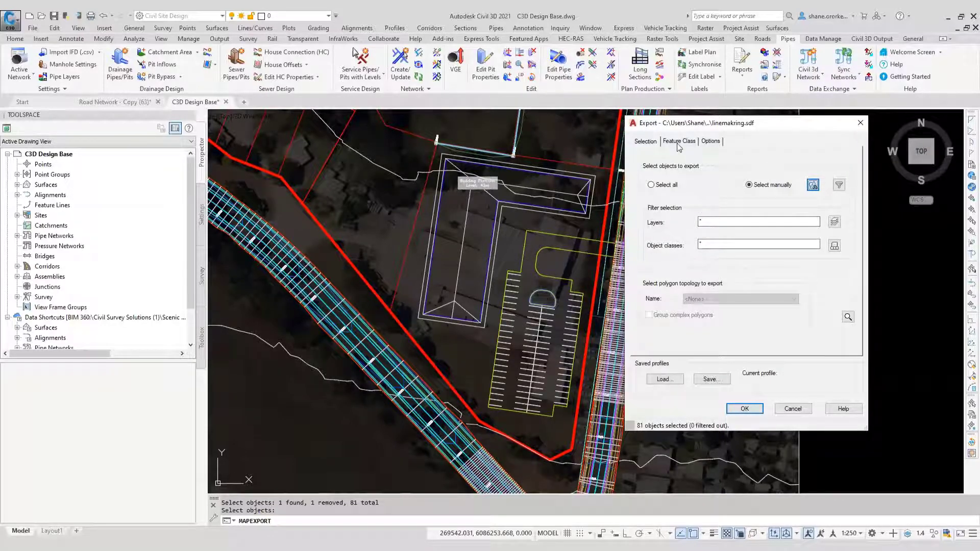
left_click(709, 141)
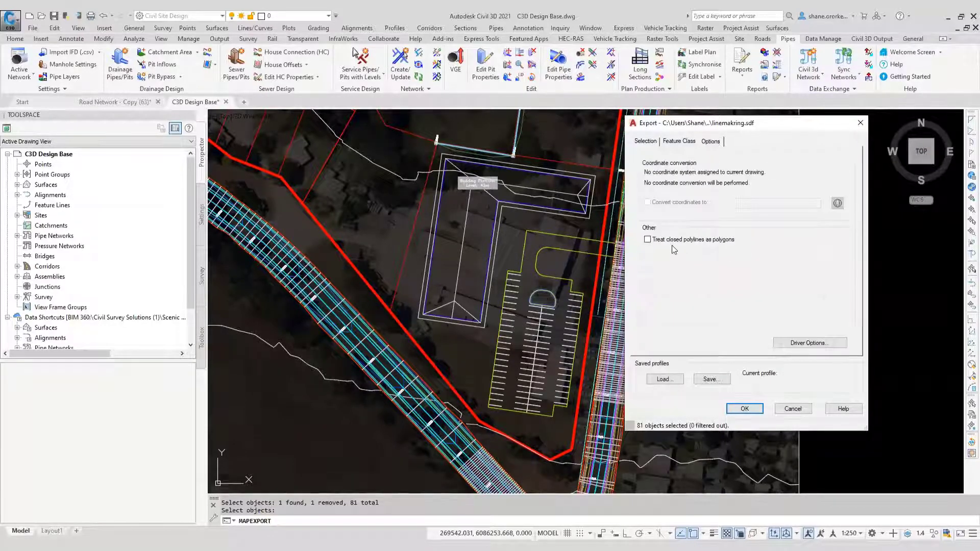
left_click(645, 141)
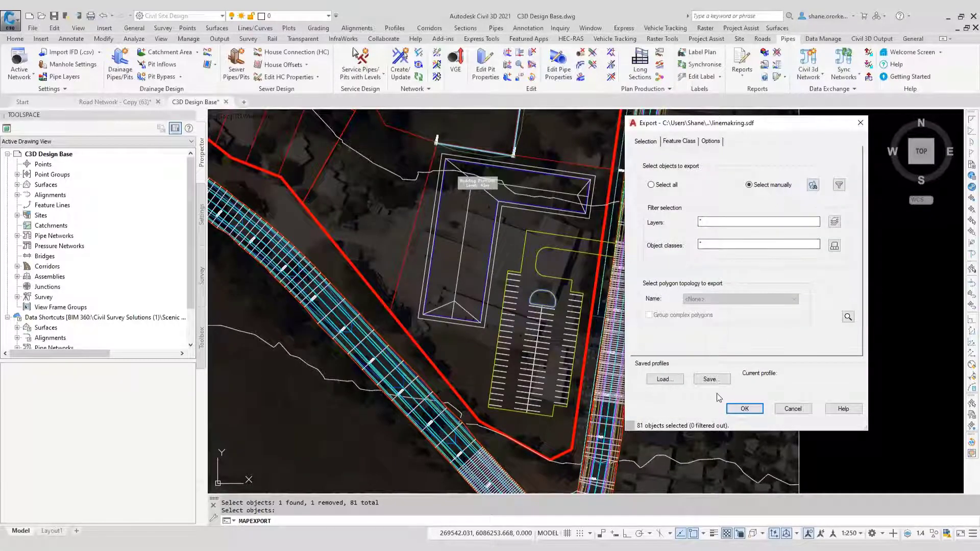
left_click(743, 409)
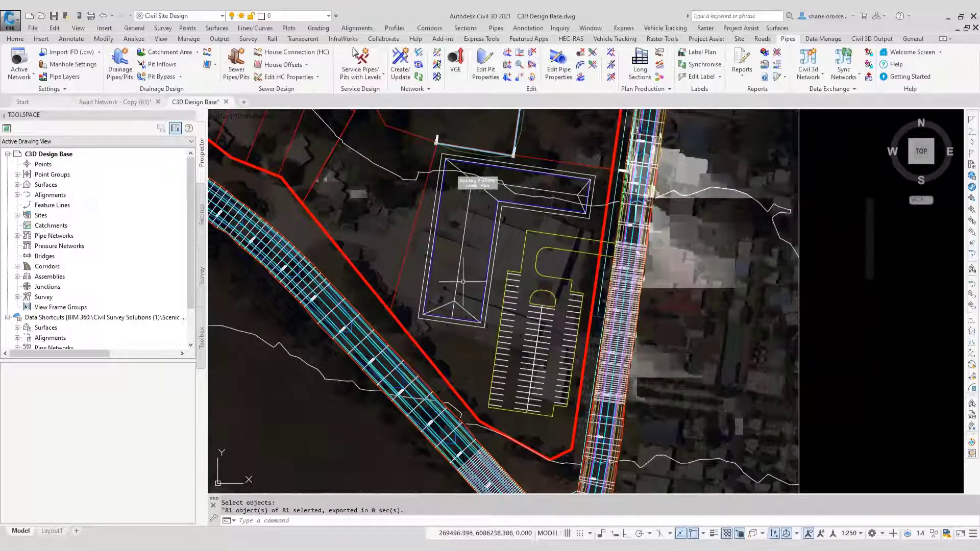
key("alt+Tab")
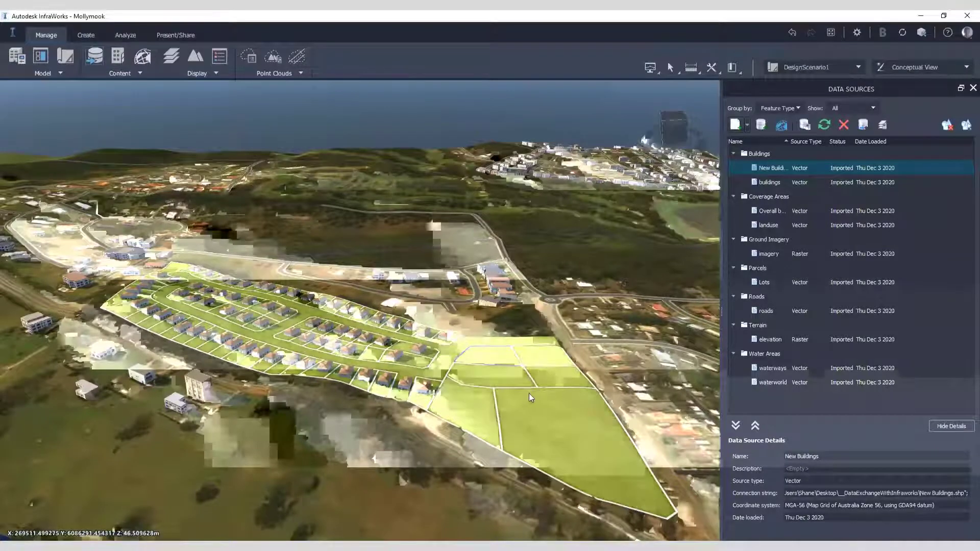
Add C3D Design Base.dwg from DataExchangeWithInfraworks as an AutoCAD DWG 3D objects source.
left_click_drag(509, 376, 385, 376)
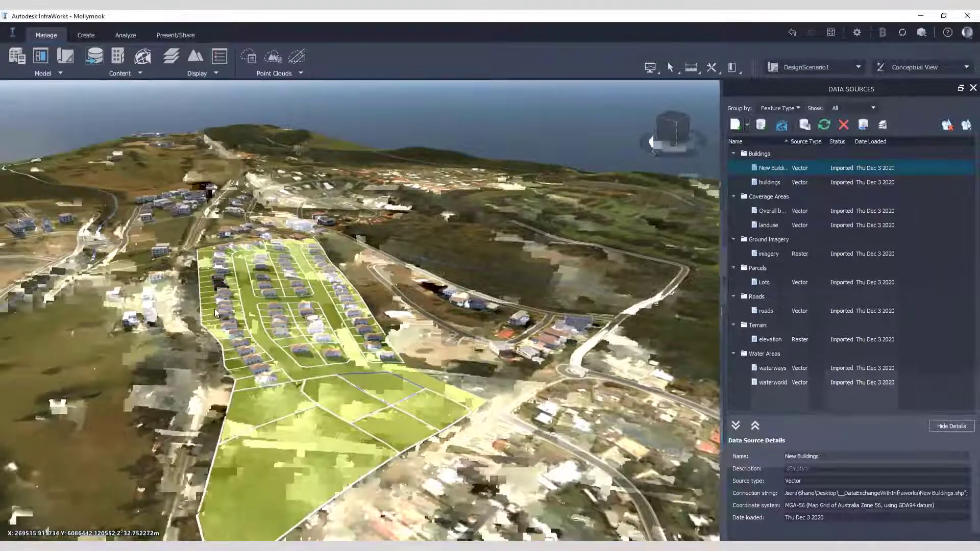
left_click_drag(311, 399, 354, 365)
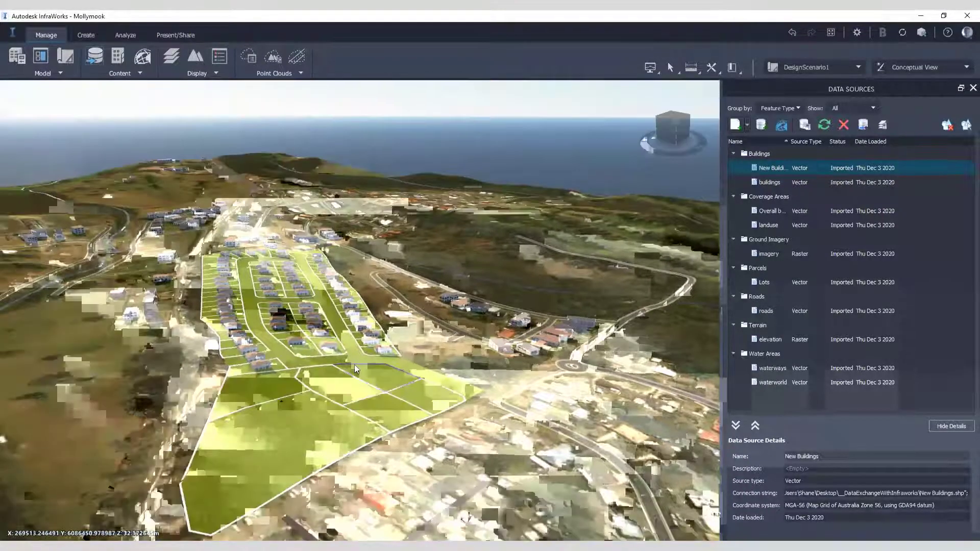
middle_click_drag(354, 364, 336, 425)
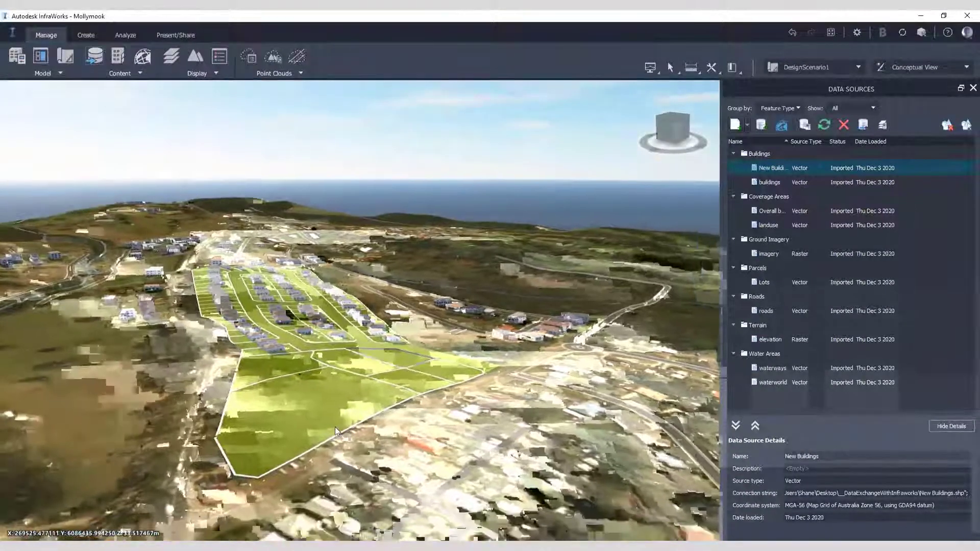
scroll(364, 406, "up", 3)
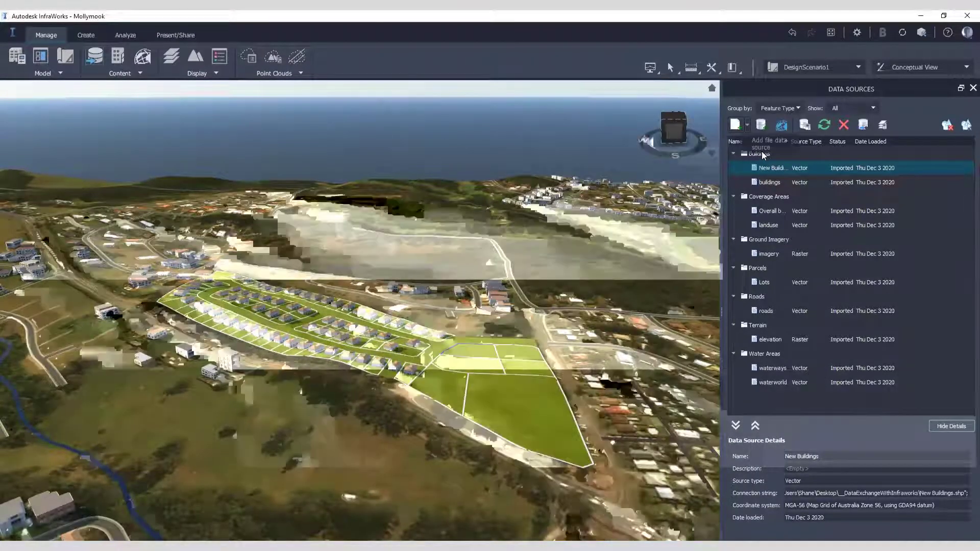
left_click(747, 125)
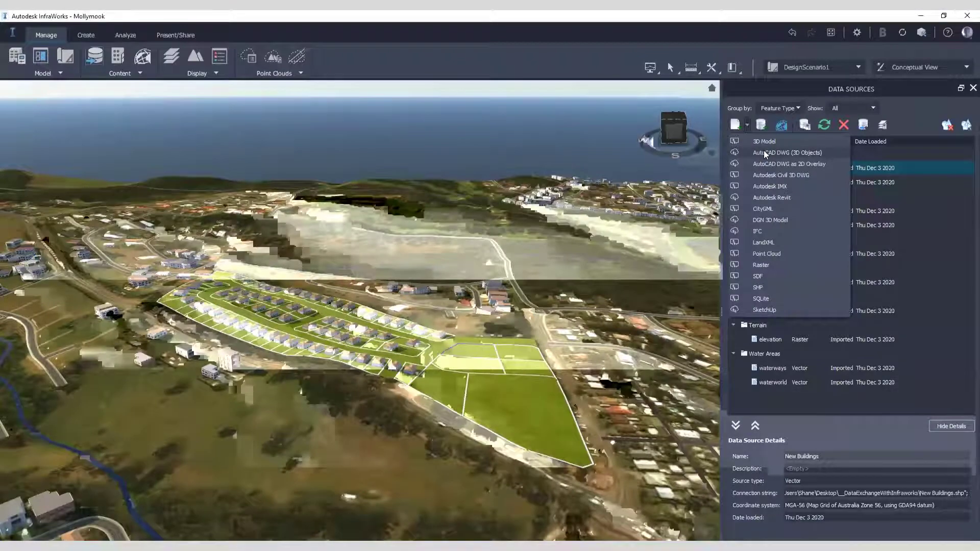
left_click(766, 153)
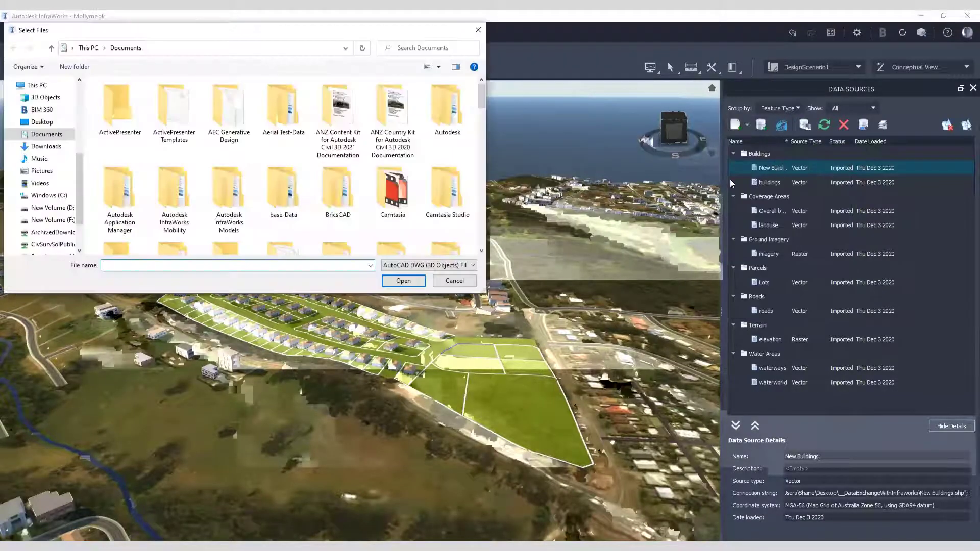
left_click(54, 122)
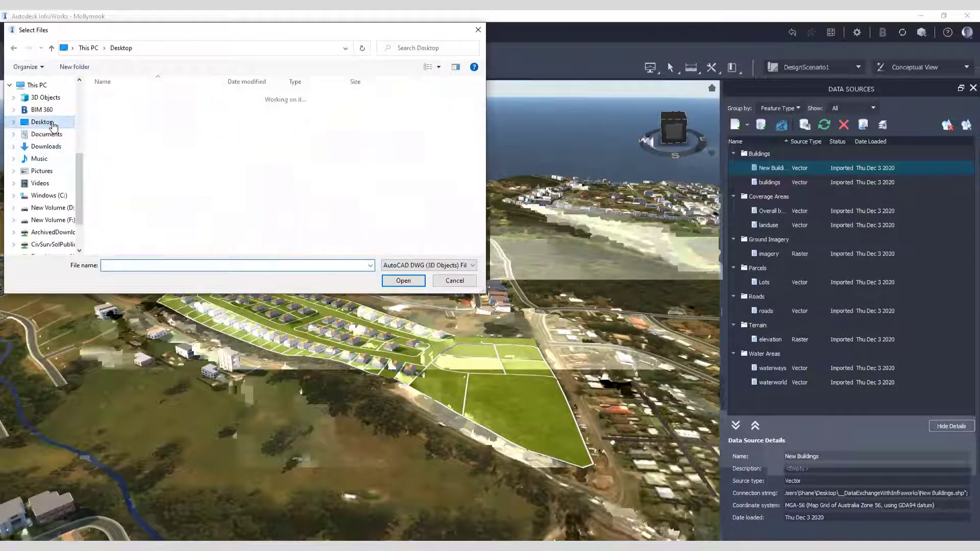
double_click(141, 119)
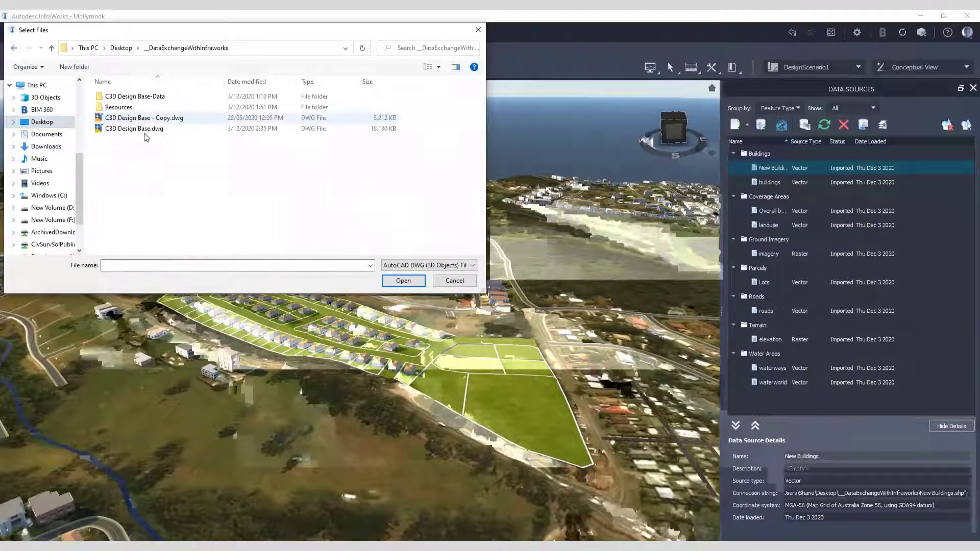
left_click(136, 130)
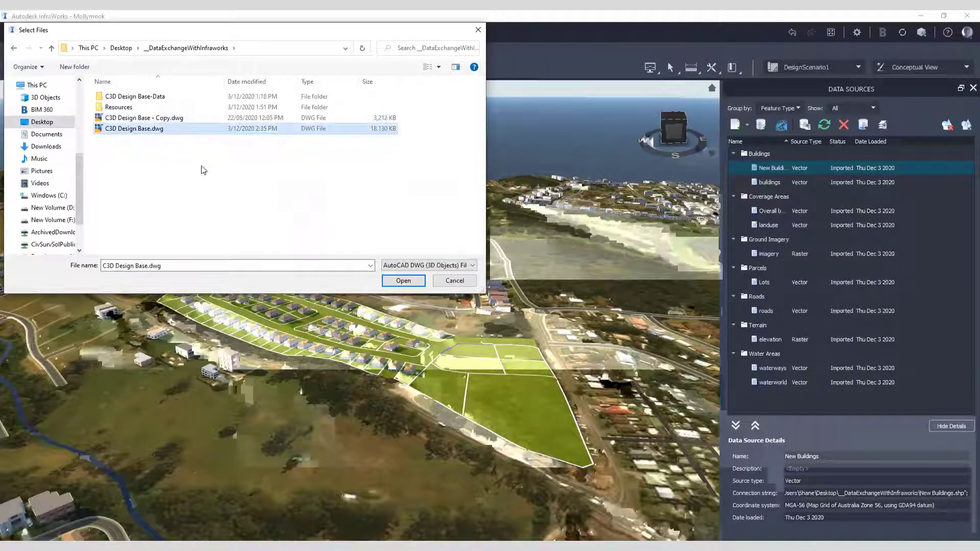
left_click(403, 280)
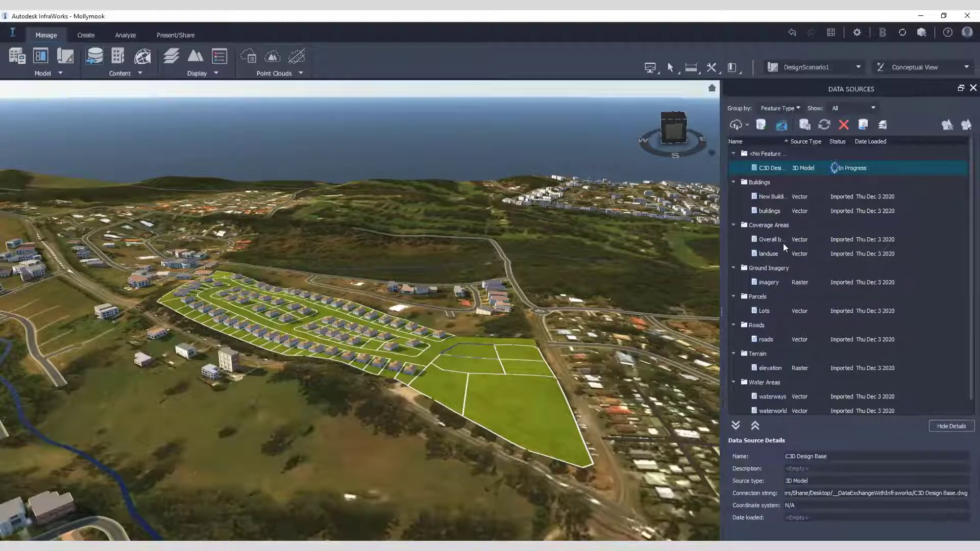
Select the Buildings group and bring up the DataExchangeWithInfraworks folder showing car park outline.sdf.
left_click(803, 183)
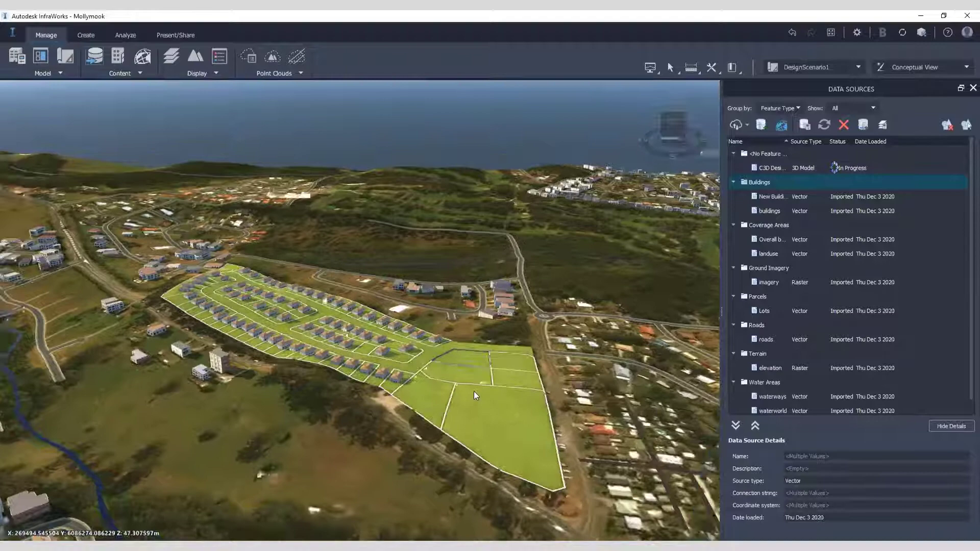
left_click_drag(474, 391, 459, 376)
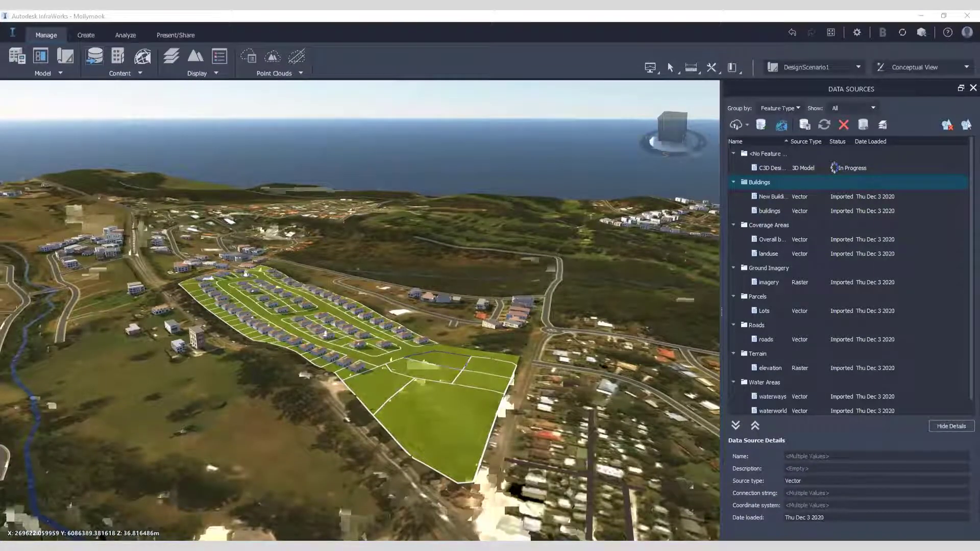
key("alt+Tab")
key("alt+shift+Tab")
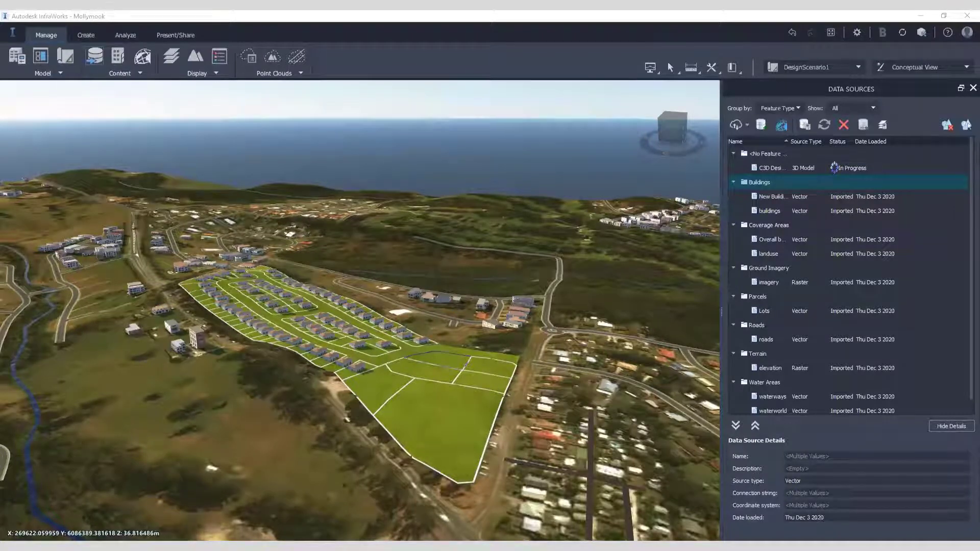
key("alt+Tab")
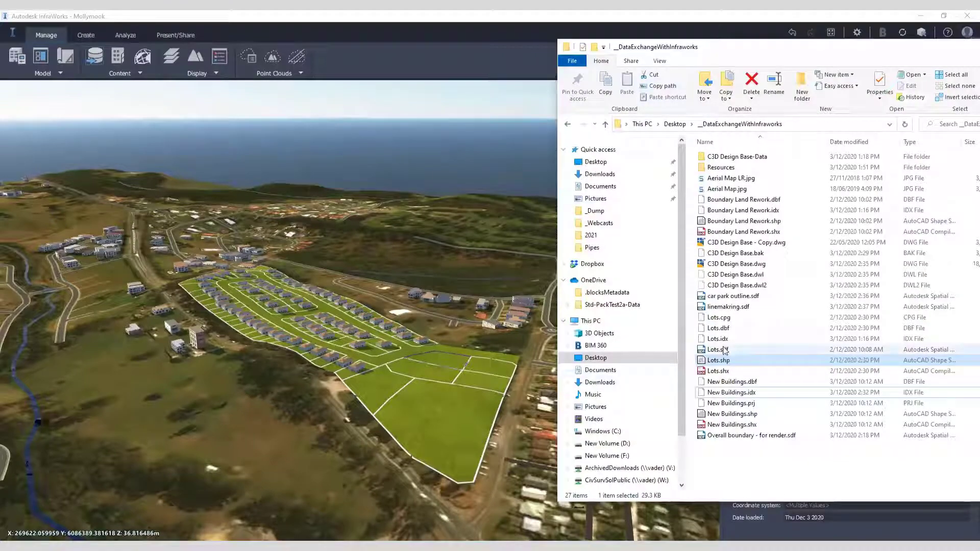
Drag car park outline.sdf into the model as Coverage Areas in MGA-56 coordinates.
left_click(717, 298)
left_click_drag(717, 300, 367, 271)
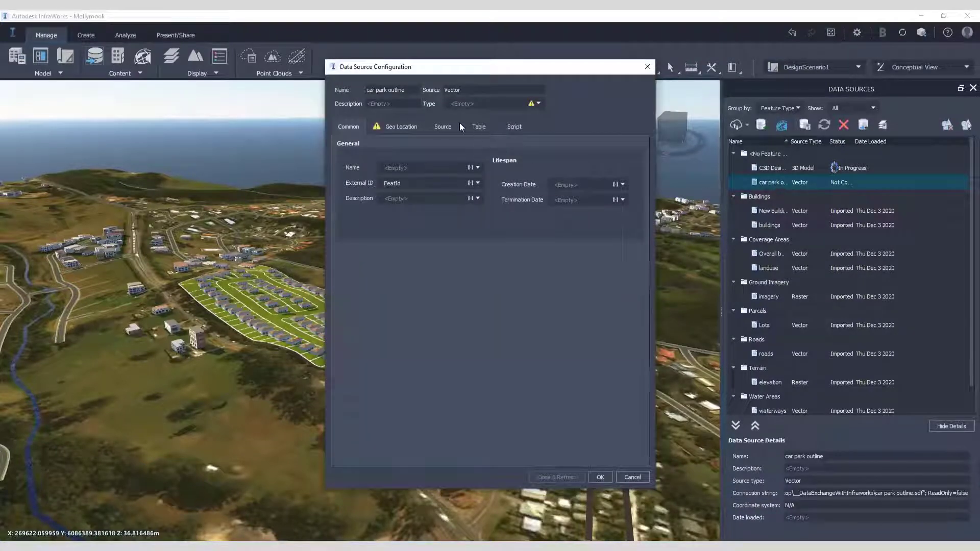
left_click(537, 102)
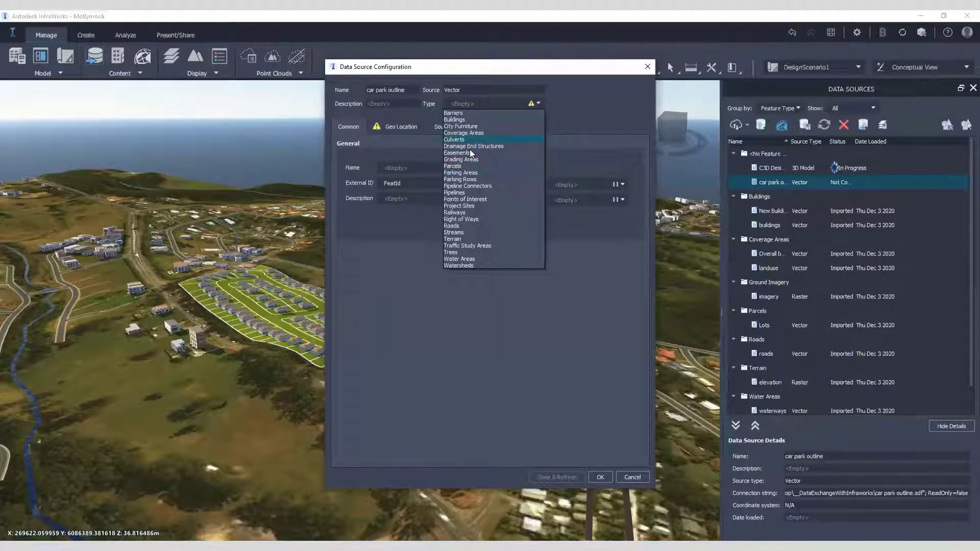
left_click(467, 133)
left_click(411, 128)
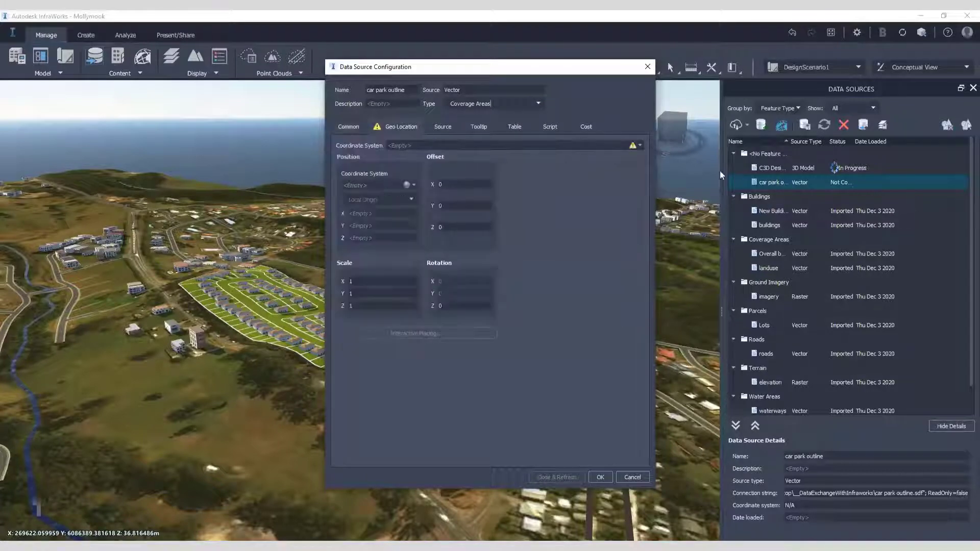
left_click(640, 147)
left_click(643, 163)
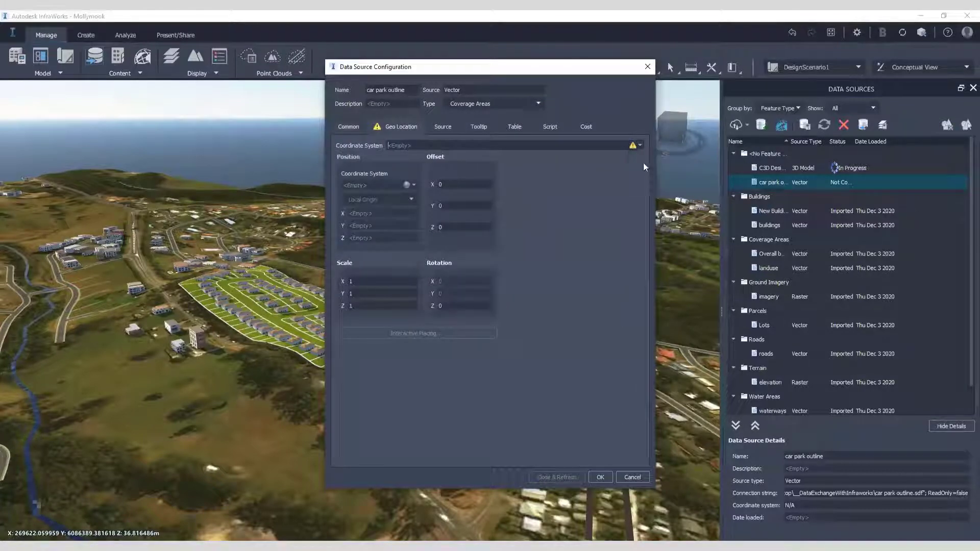
left_click(348, 126)
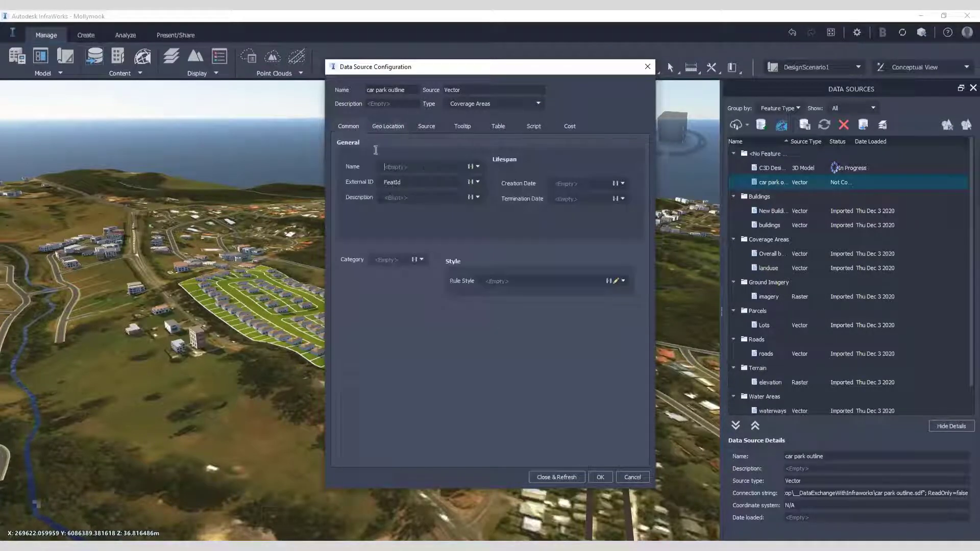
Give the car park outline the Material/Terrain/Gravel rule style.
left_click(616, 281)
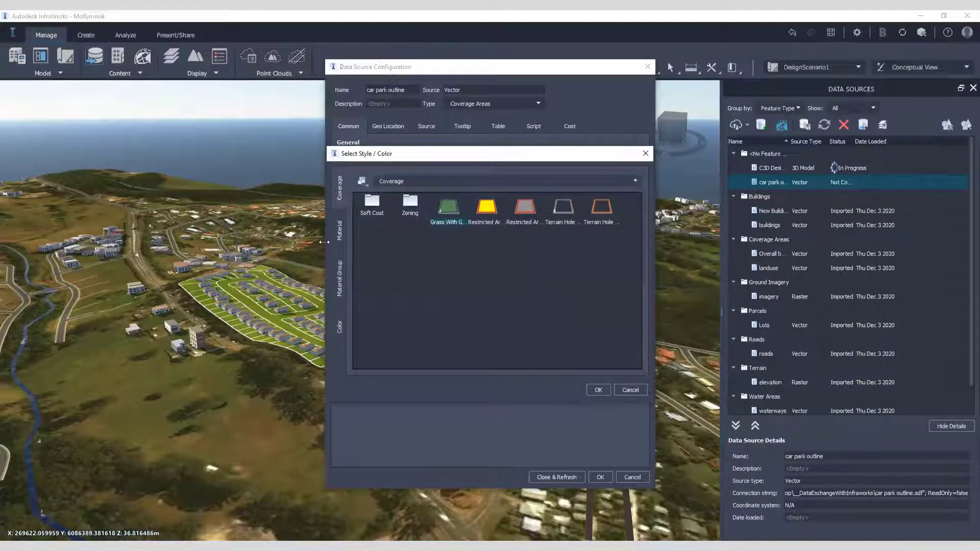
left_click(340, 231)
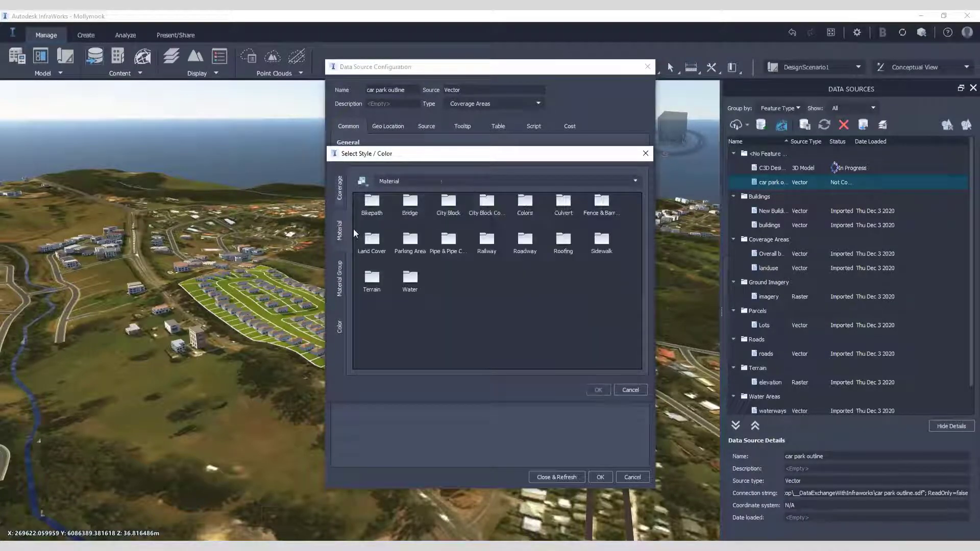
double_click(371, 278)
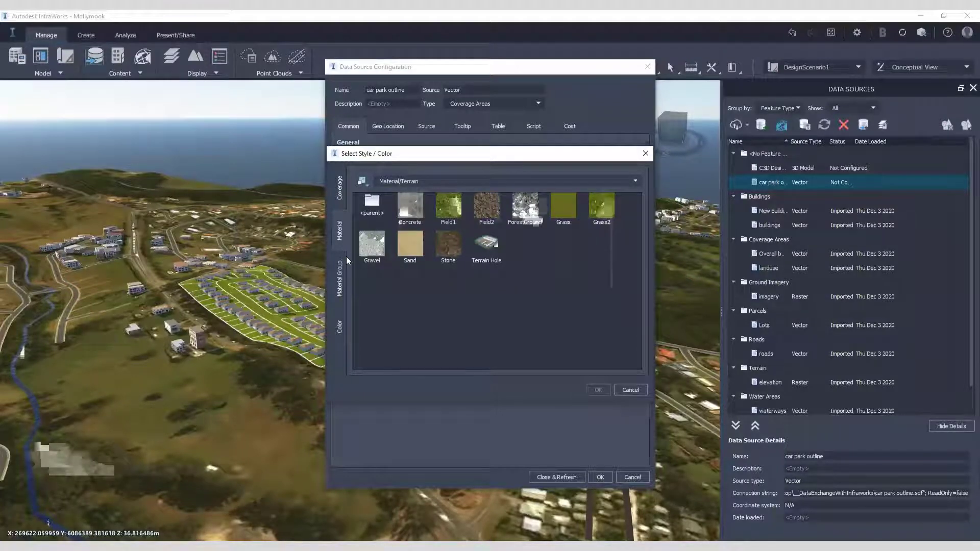
left_click(373, 250)
left_click(598, 390)
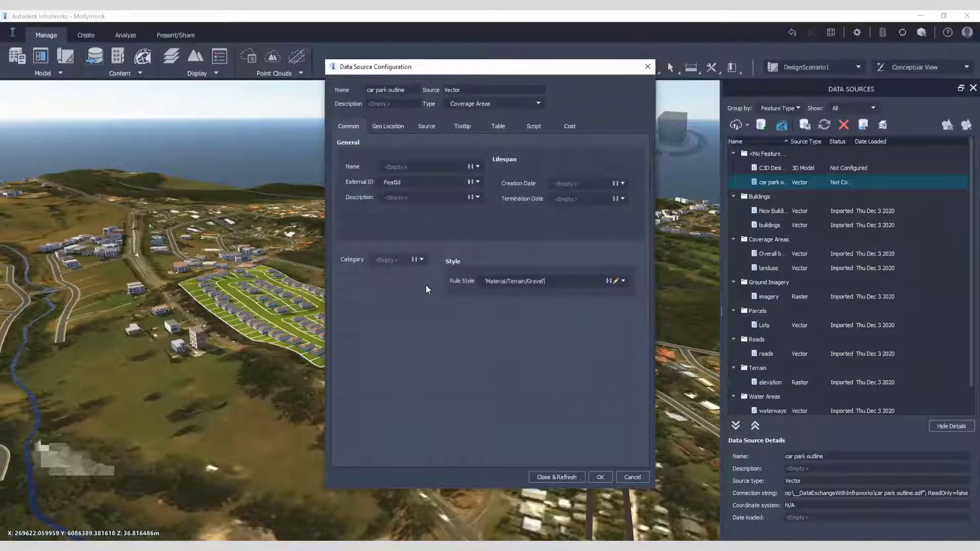
Apply the car park outline with Close & Refresh so the area appears in the model.
left_click(563, 478)
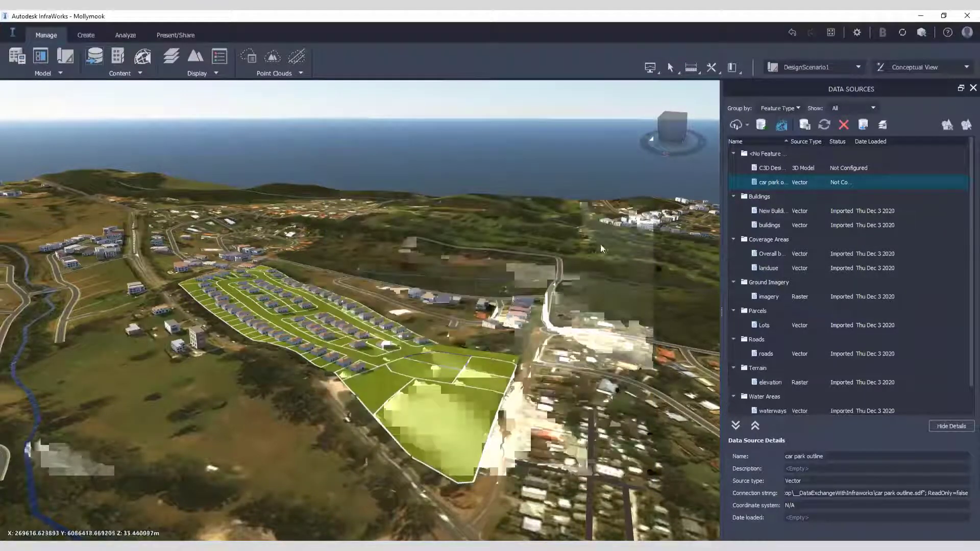
left_click_drag(478, 396, 433, 411)
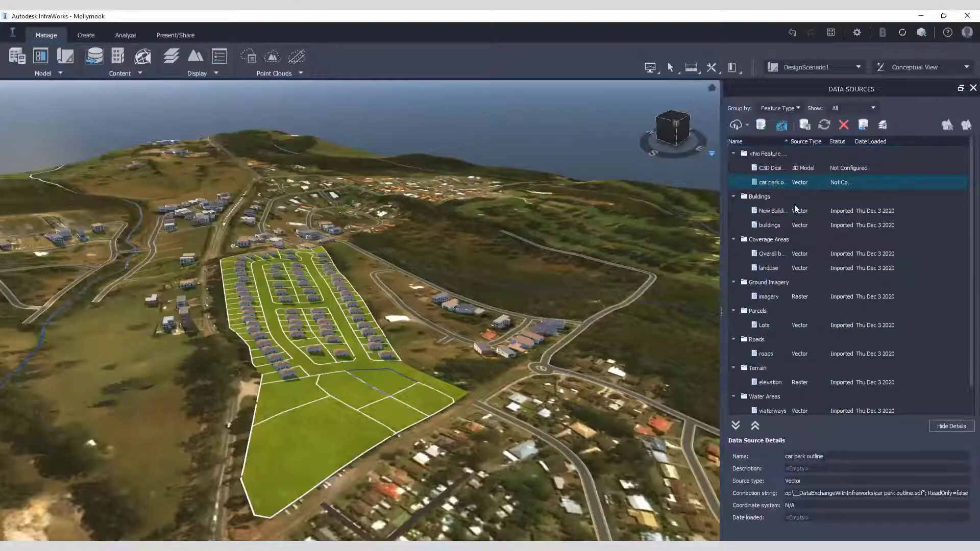
left_click(772, 168)
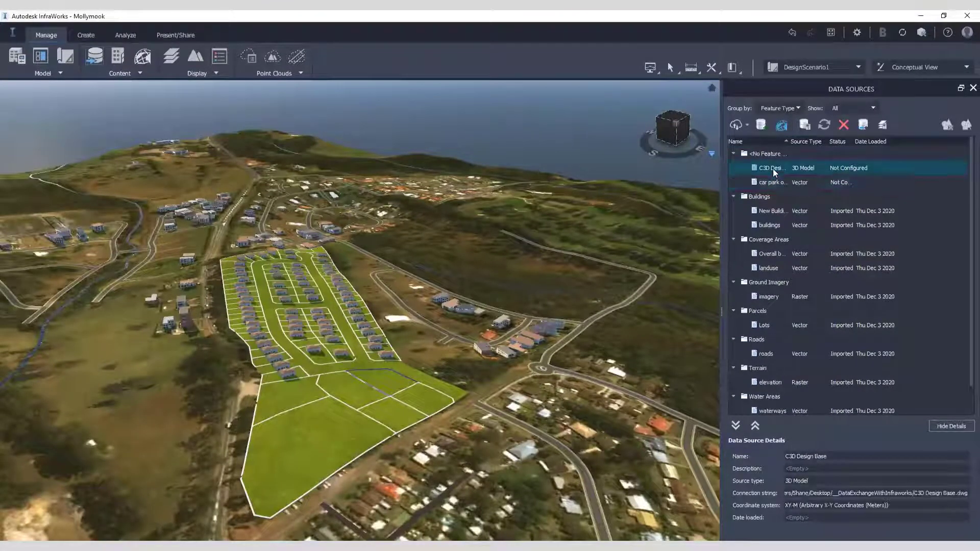
double_click(773, 168)
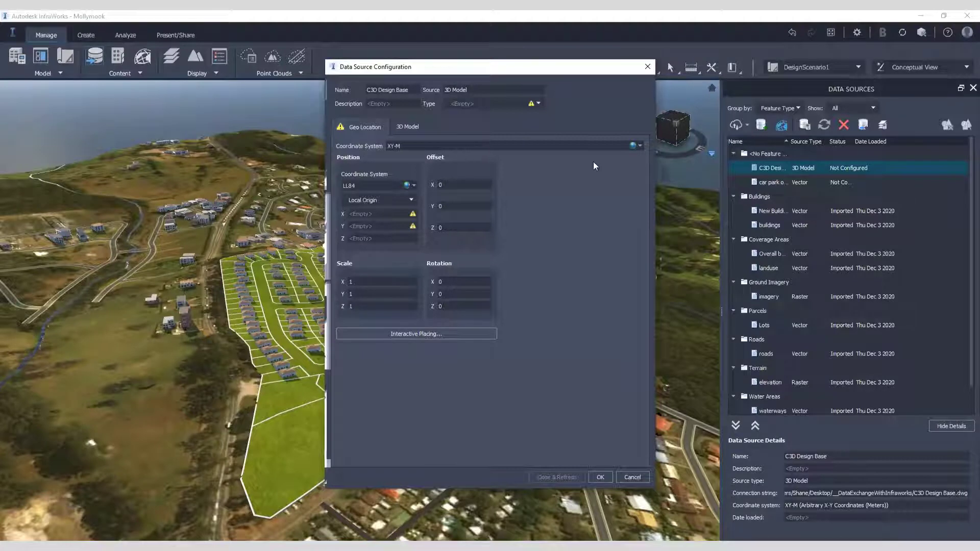
Set C3D Design Base to MGA-56, then cancel its configuration and remove the source.
left_click(640, 147)
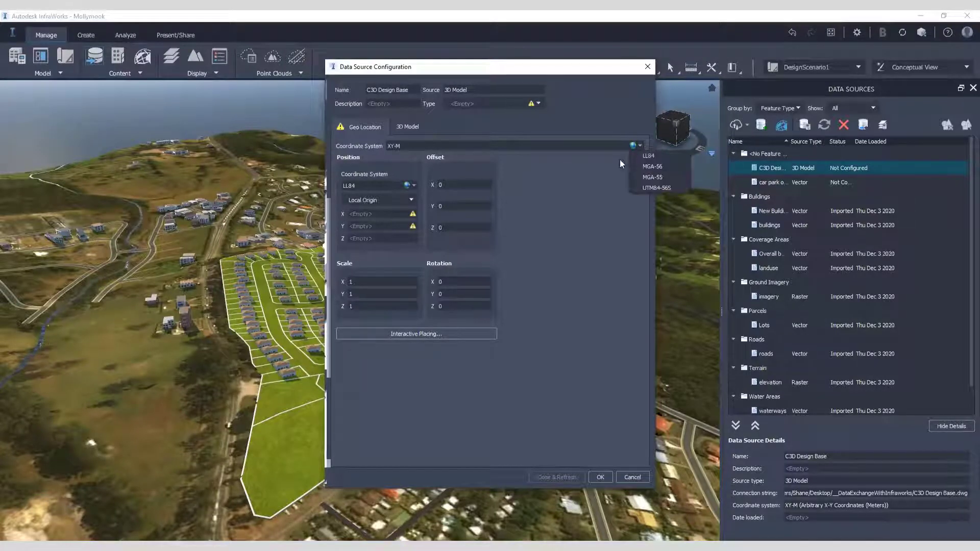
left_click(650, 168)
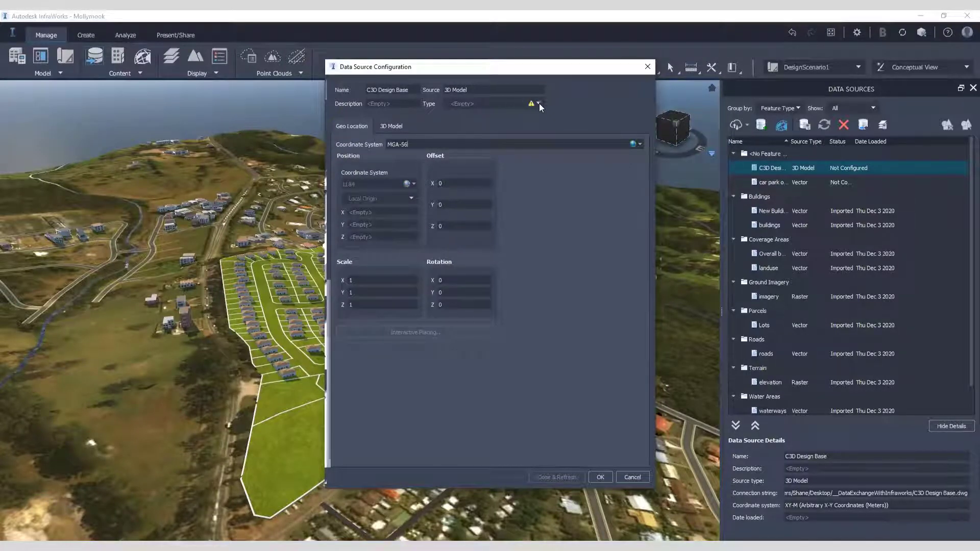
left_click(539, 104)
left_click(539, 103)
left_click_drag(442, 70, 412, 73)
left_click(603, 480)
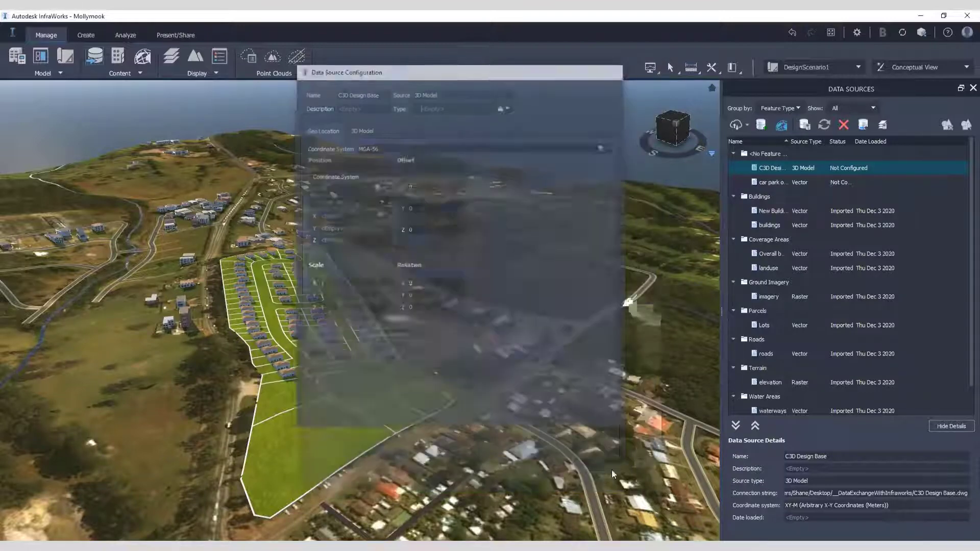
left_click(844, 125)
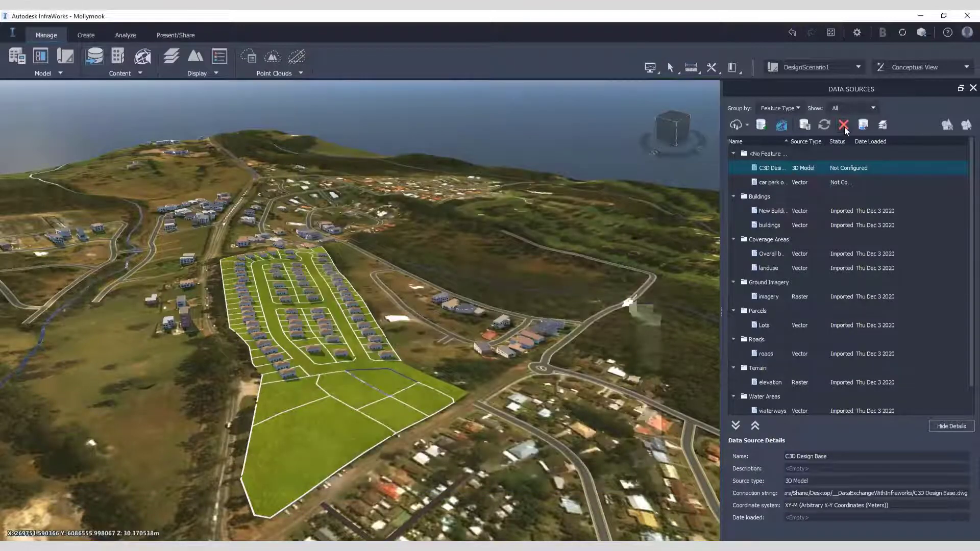
Remove the old C3D Design Base source and re-add C3D Design Base.dwg as an AutoCAD DWG (3D Objects) source.
left_click(542, 292)
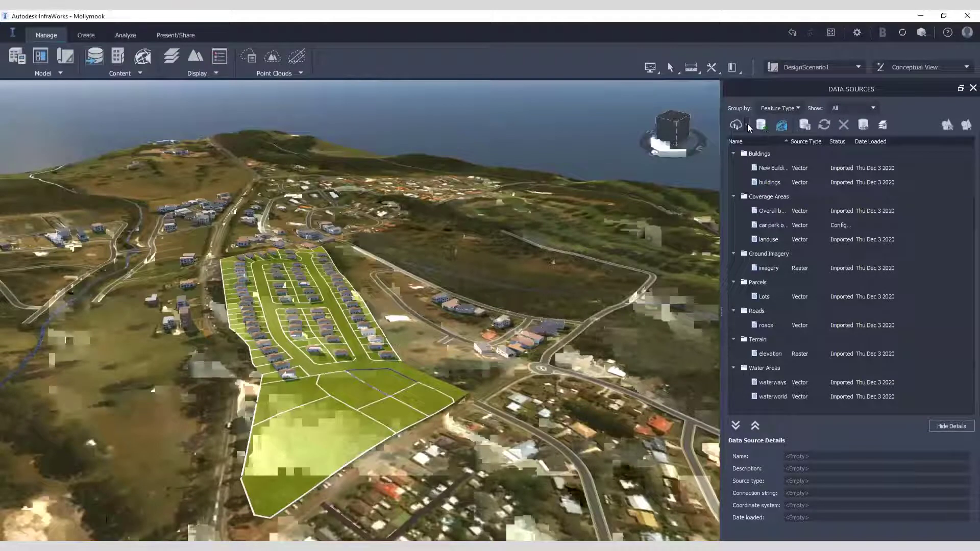
left_click(747, 124)
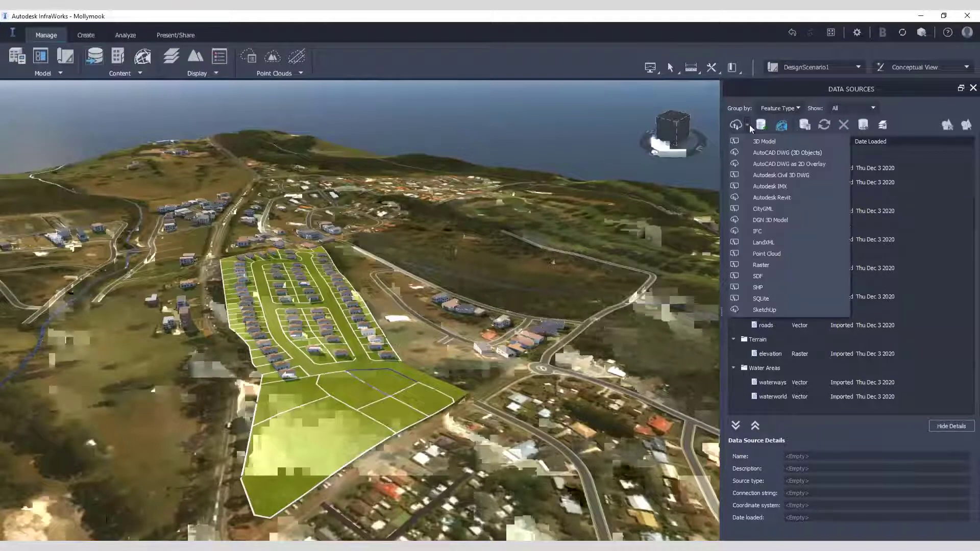
left_click(784, 152)
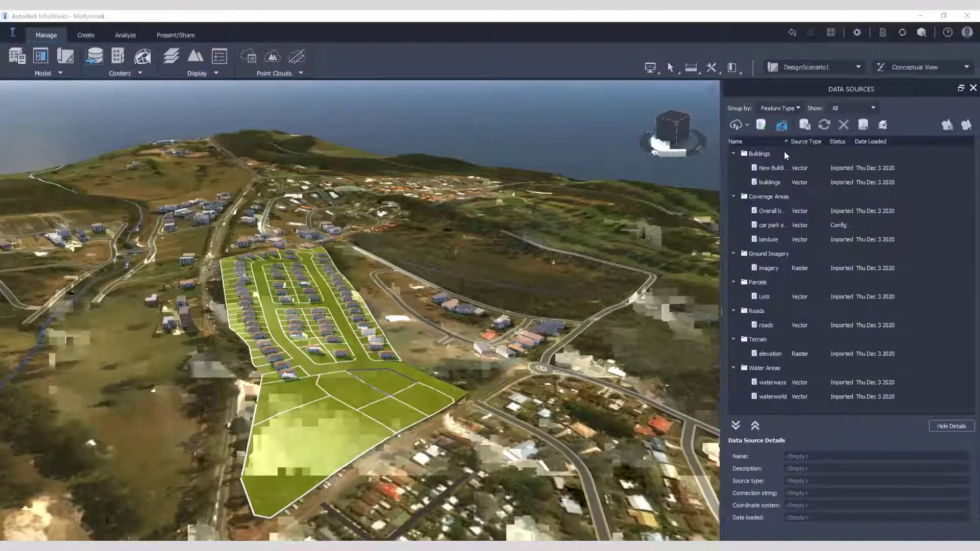
left_click(148, 129)
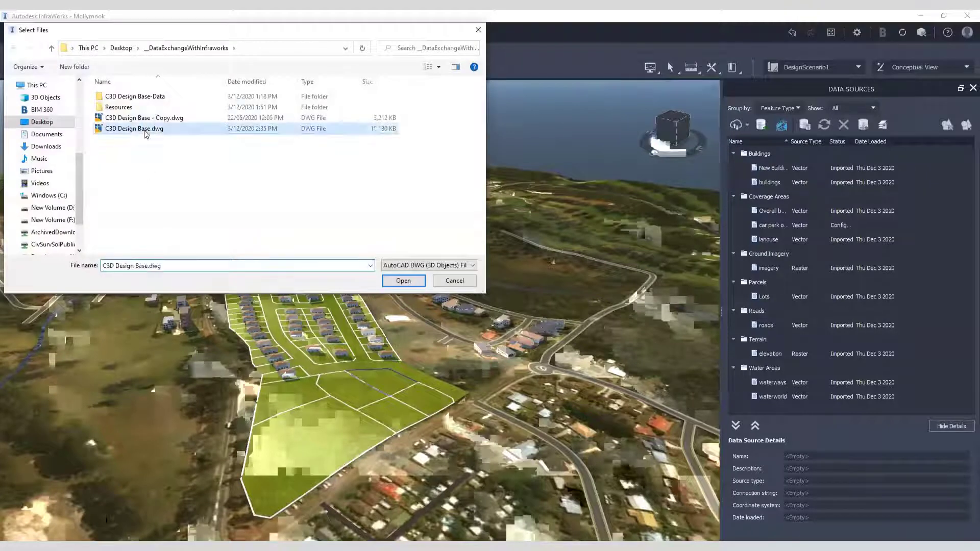
left_click(403, 281)
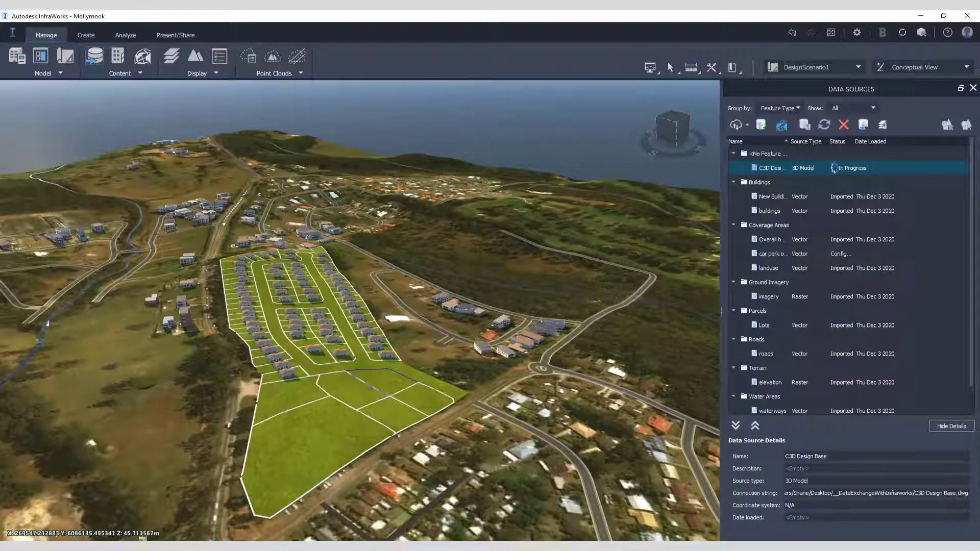
Save the C3D Design Base drawing in Civil 3D with Ctrl+S, then go back to the Mollymook model.
mouse_move(194, 544)
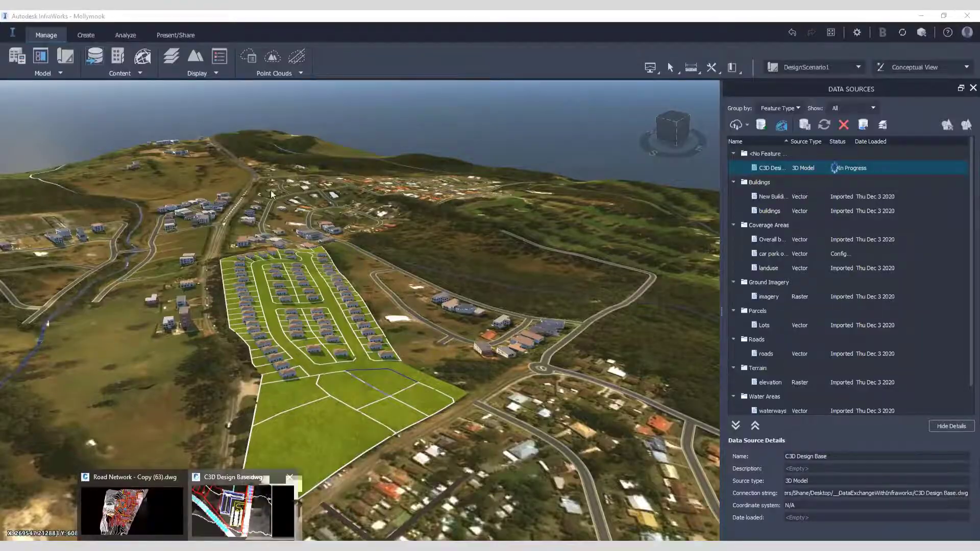
left_click(240, 507)
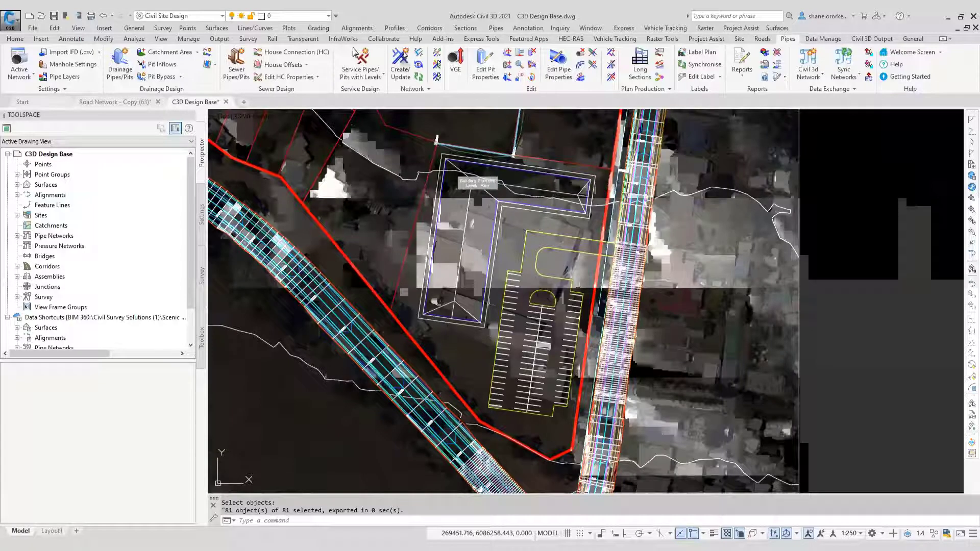
key("ctrl+s")
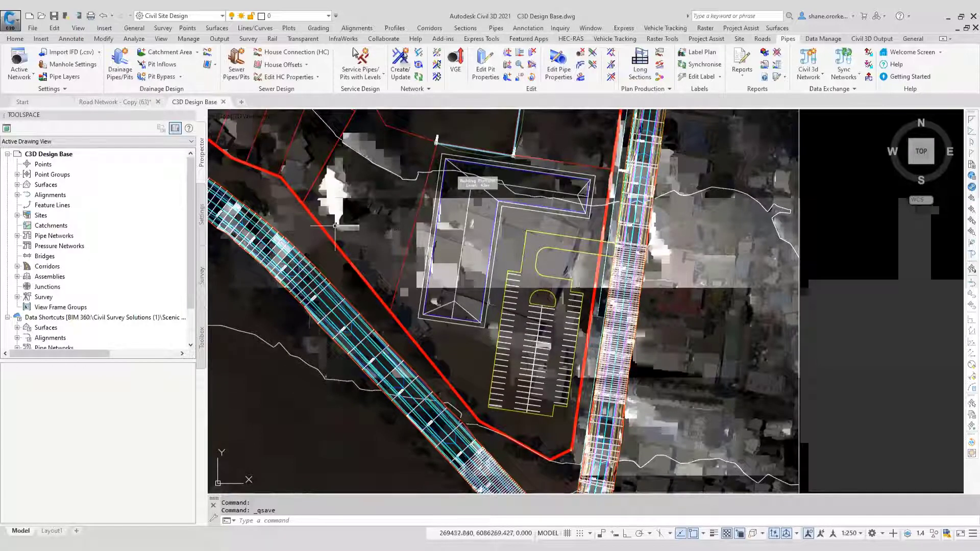
left_click(307, 546)
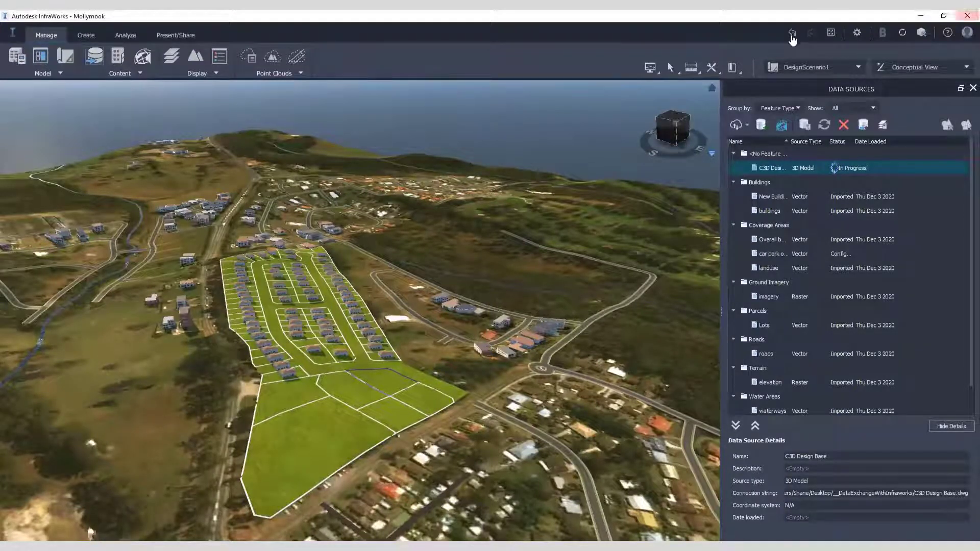
Pick C3D Design Base.dwg for a new Autodesk Civil 3D DWG data source.
left_click(746, 124)
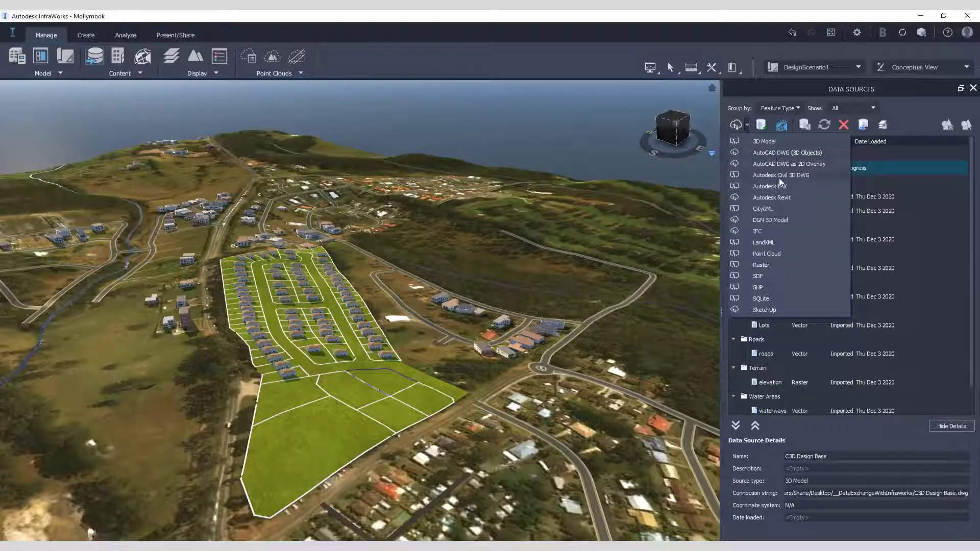
left_click(653, 227)
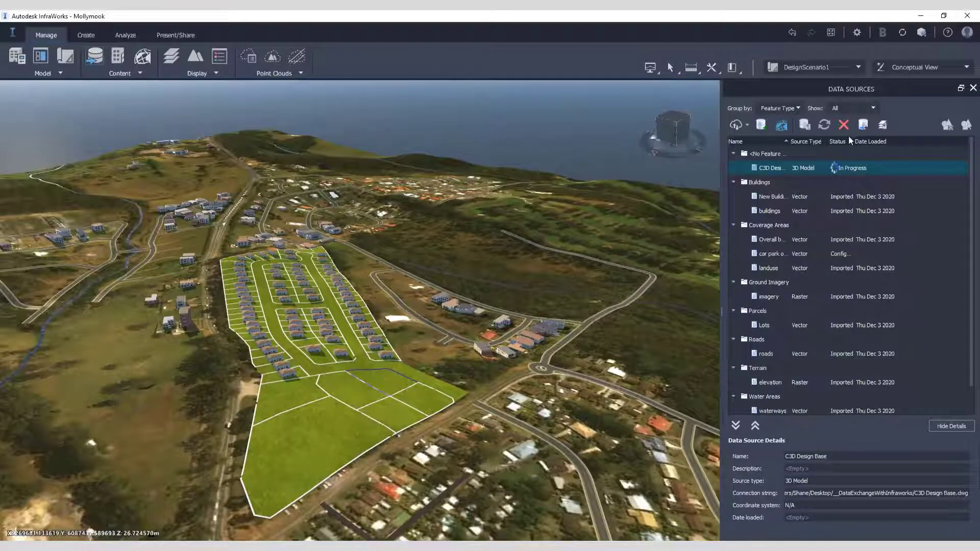
left_click(789, 109)
left_click(748, 125)
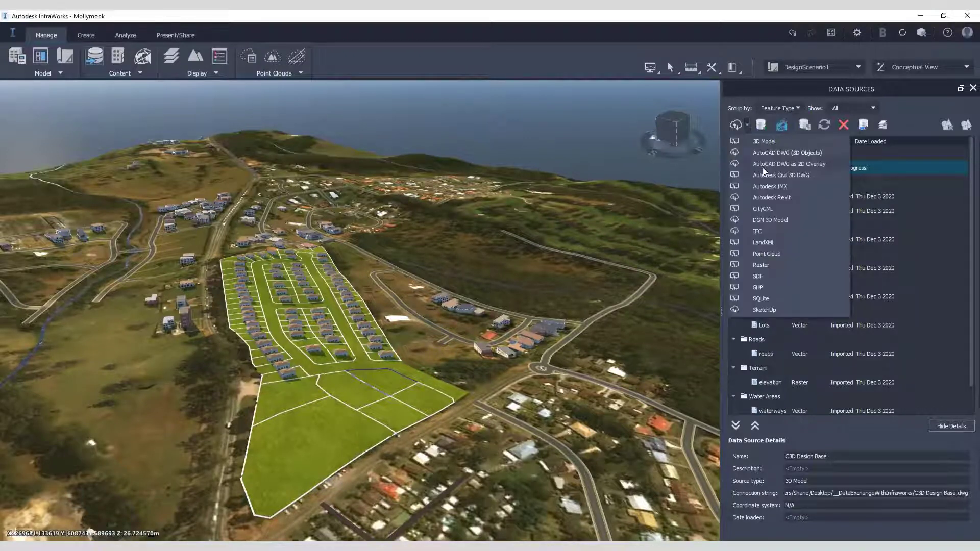
left_click(770, 176)
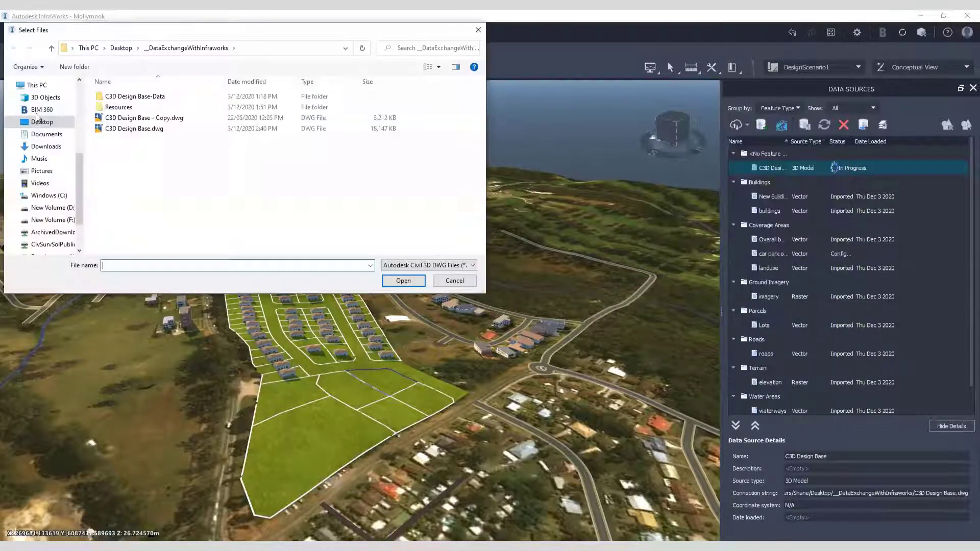
left_click(133, 128)
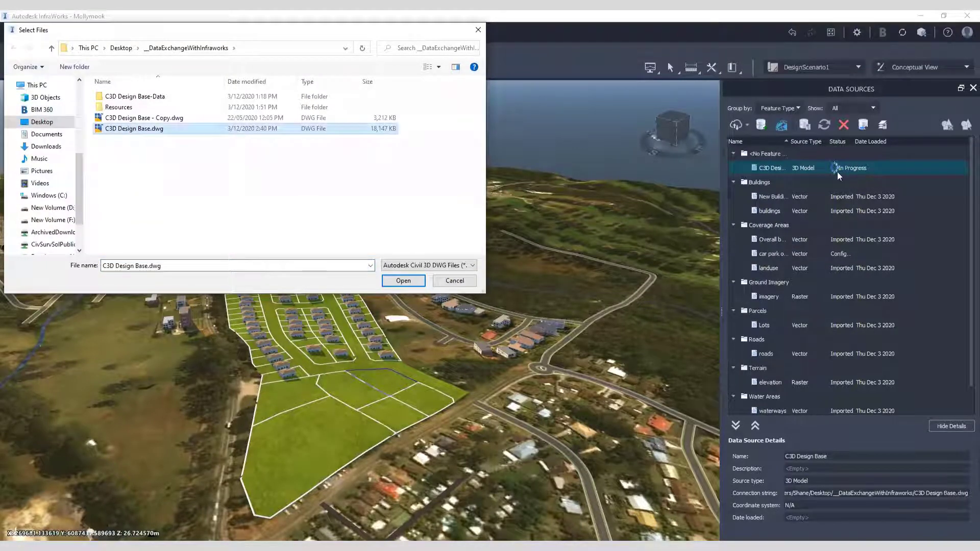
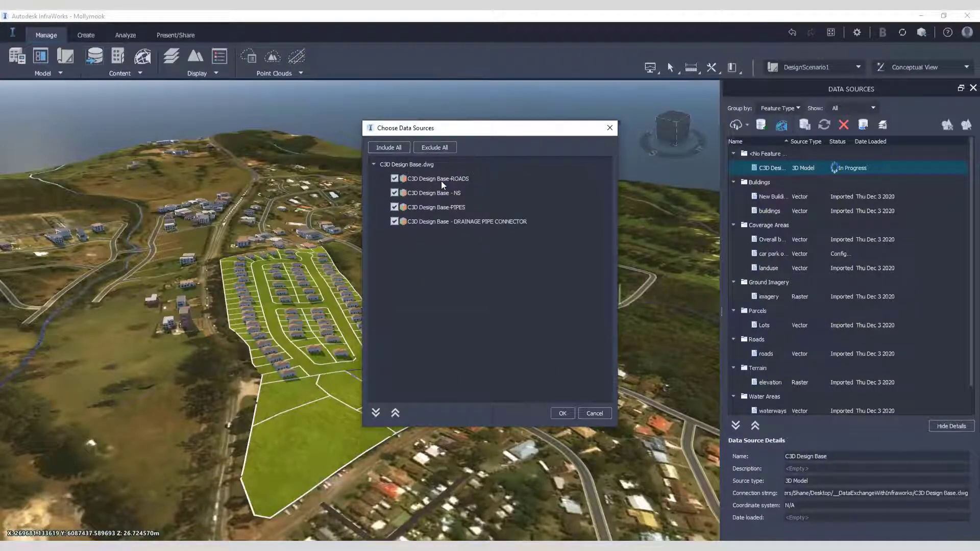
Add all four C3D Design Base layers (roads, pipelines, connectors, terrain) as data sources.
left_click(562, 414)
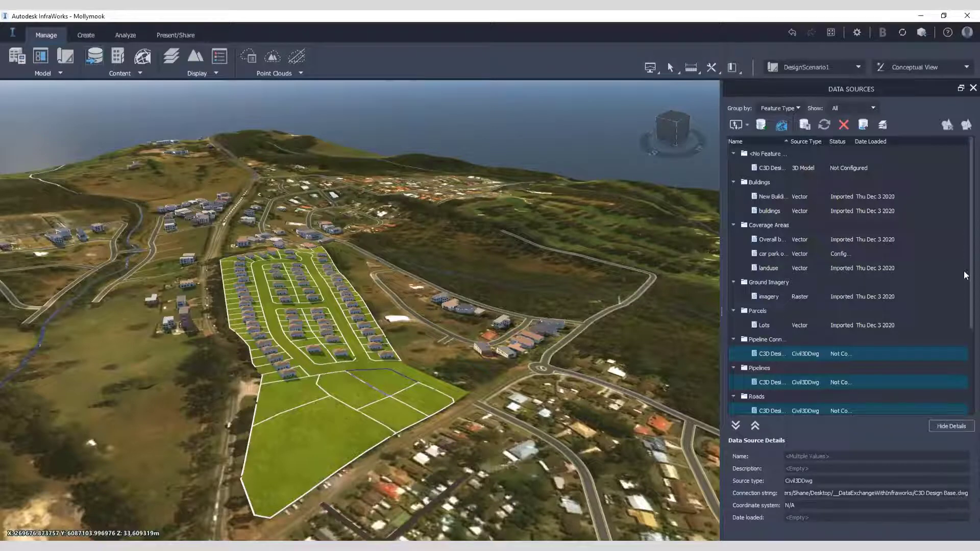
scroll(954, 289, "down", 1)
scroll(909, 306, "down", 2)
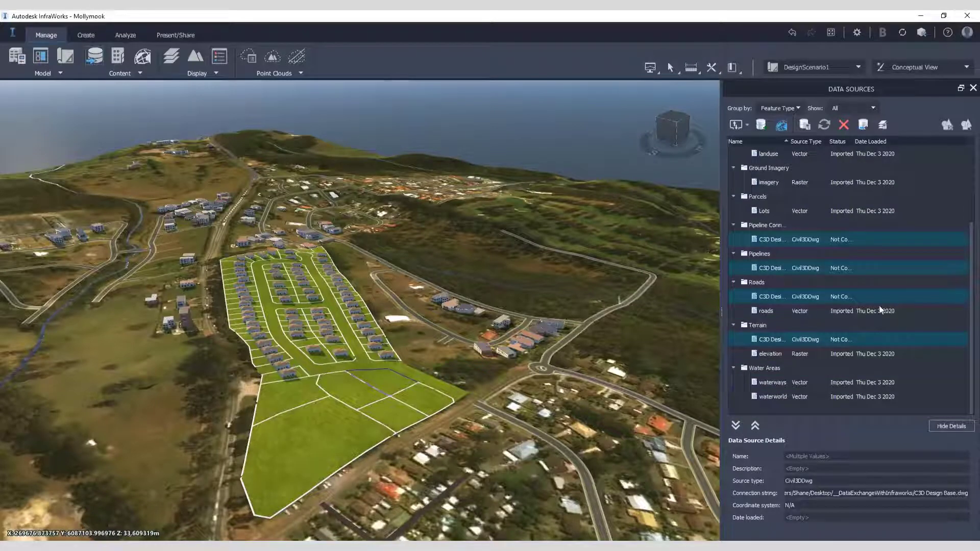
Set the C3D terrain source's coordinate system to MGA-56 and import the NS surface.
double_click(765, 339)
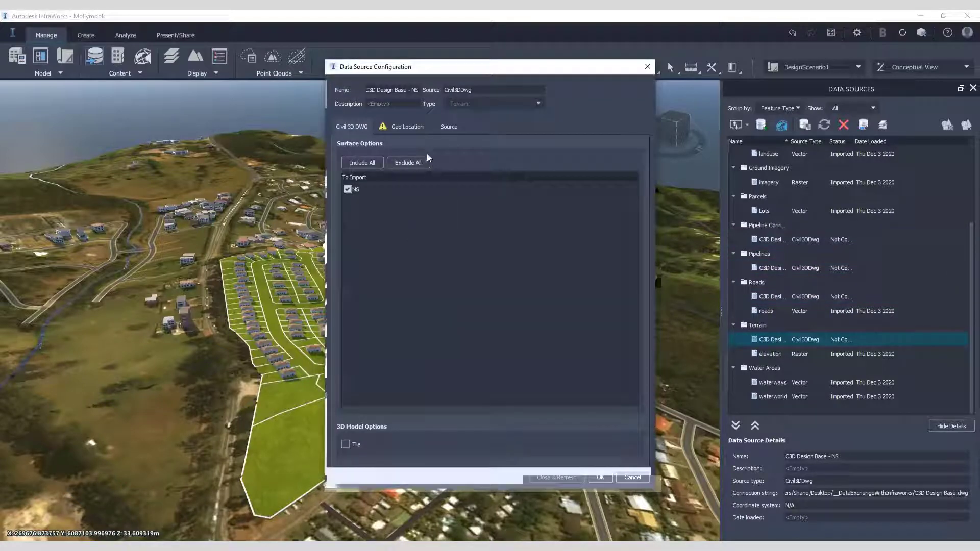
left_click(405, 127)
left_click(641, 146)
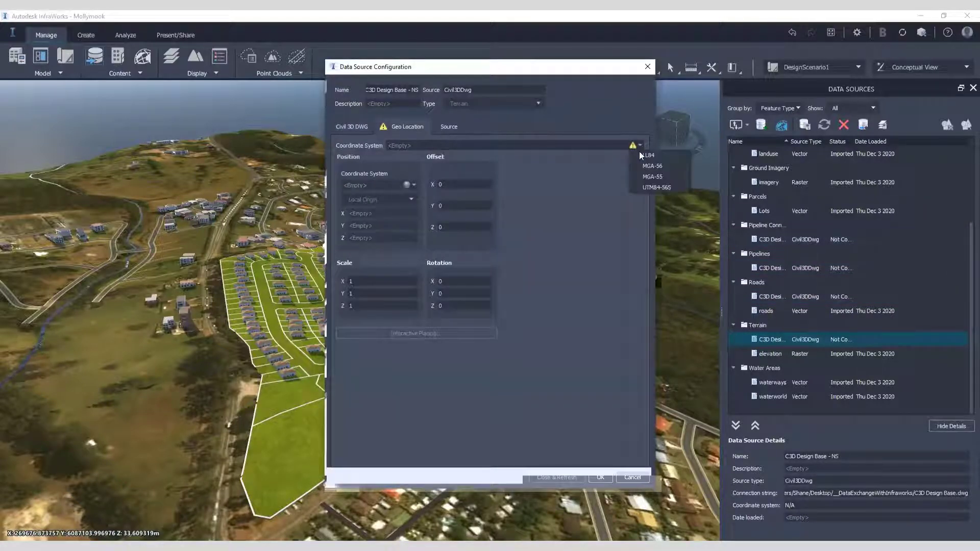
left_click(649, 169)
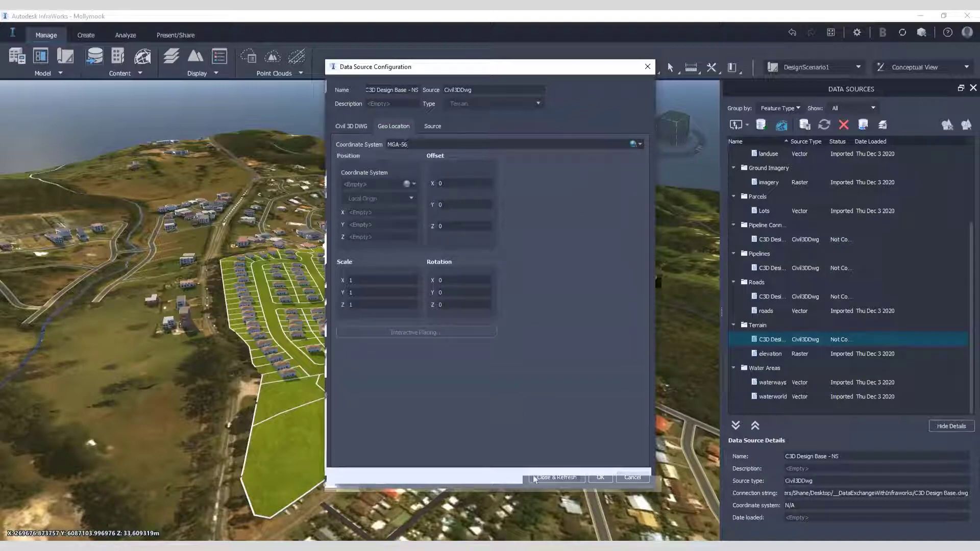
left_click(567, 477)
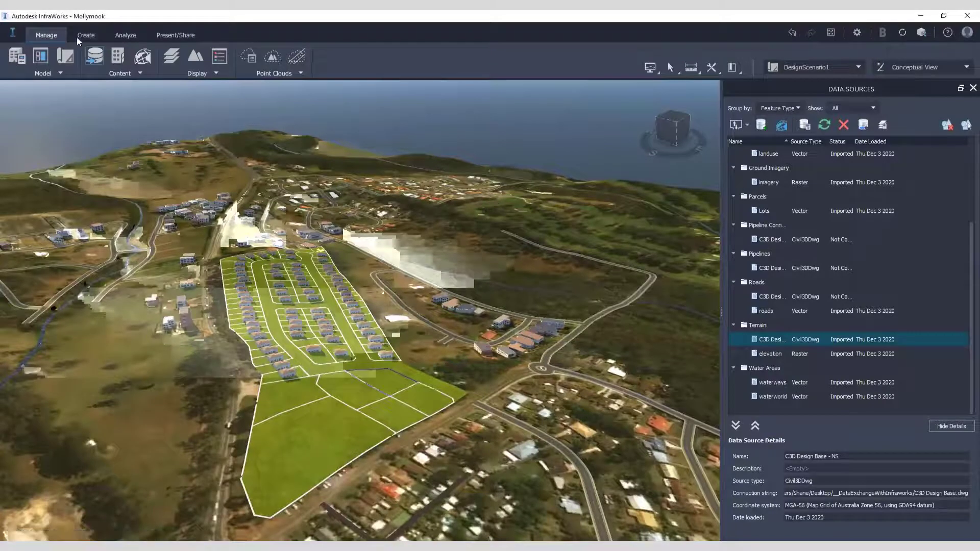
Reorder surface layers so NS moves from Uncategorized into Ground Surface, above elevation.
left_click(171, 57)
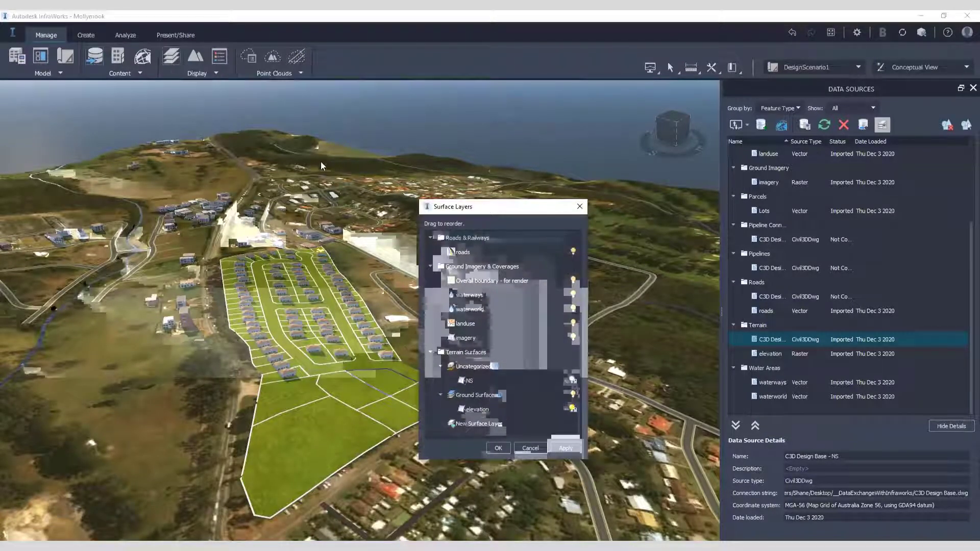
left_click_drag(487, 207, 573, 130)
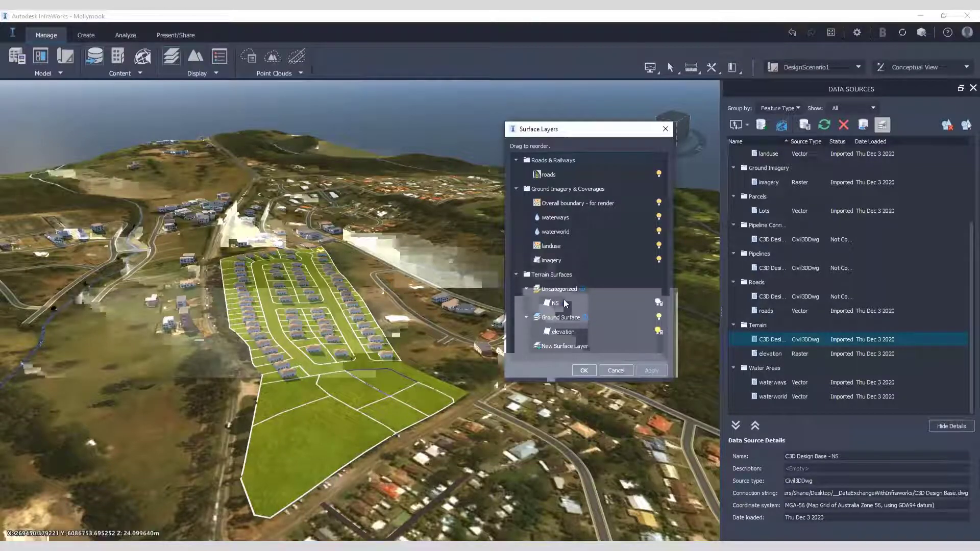
left_click_drag(564, 302, 566, 321)
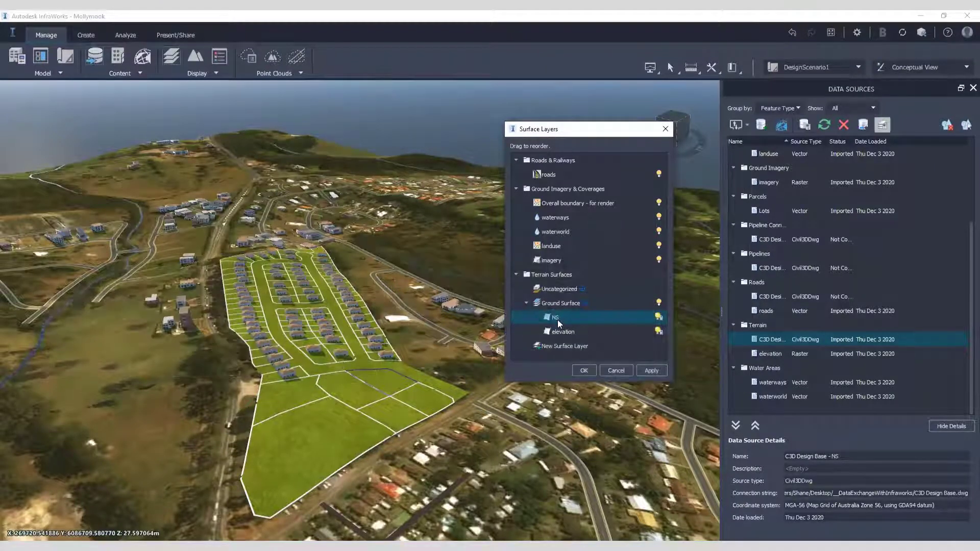
left_click(584, 371)
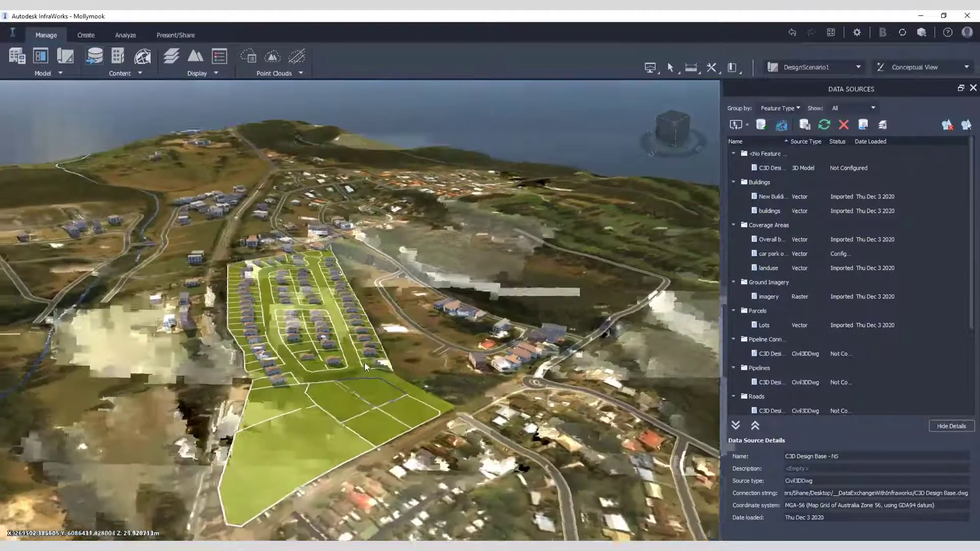
Orbit low around the subdivision to inspect the NS terrain, then scroll Data Sources to Terrain.
left_click_drag(364, 363, 435, 376)
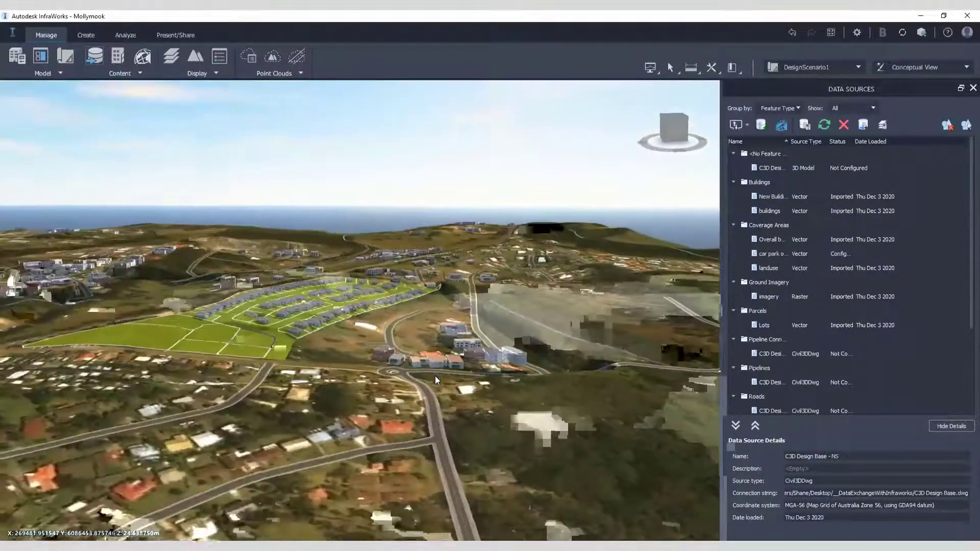
scroll(435, 376, "up", 5)
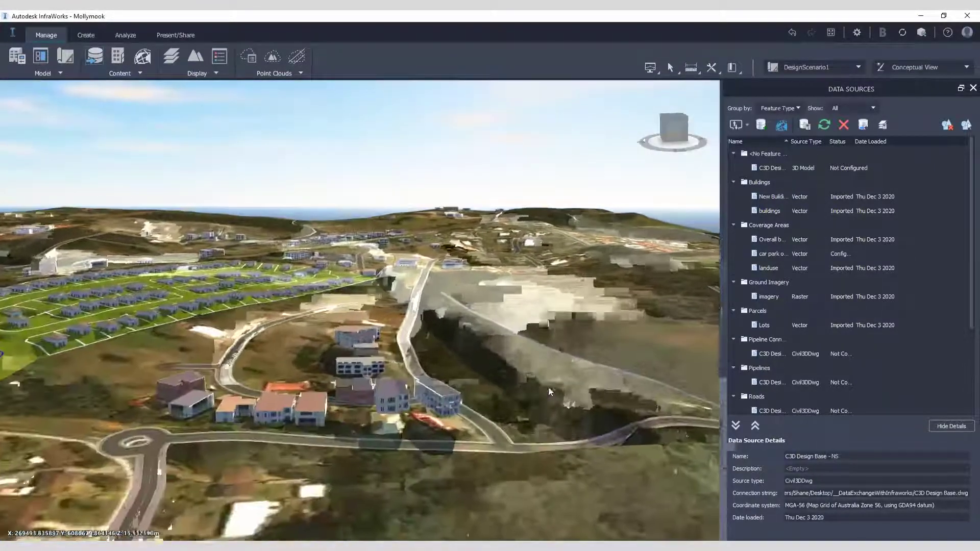
left_click_drag(549, 389, 483, 348)
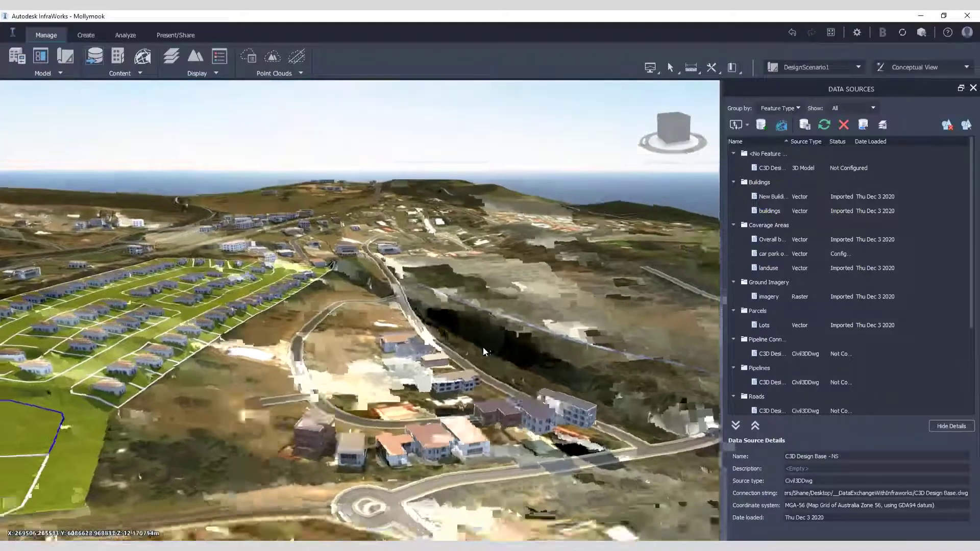
middle_click_drag(483, 347, 425, 374, "shift")
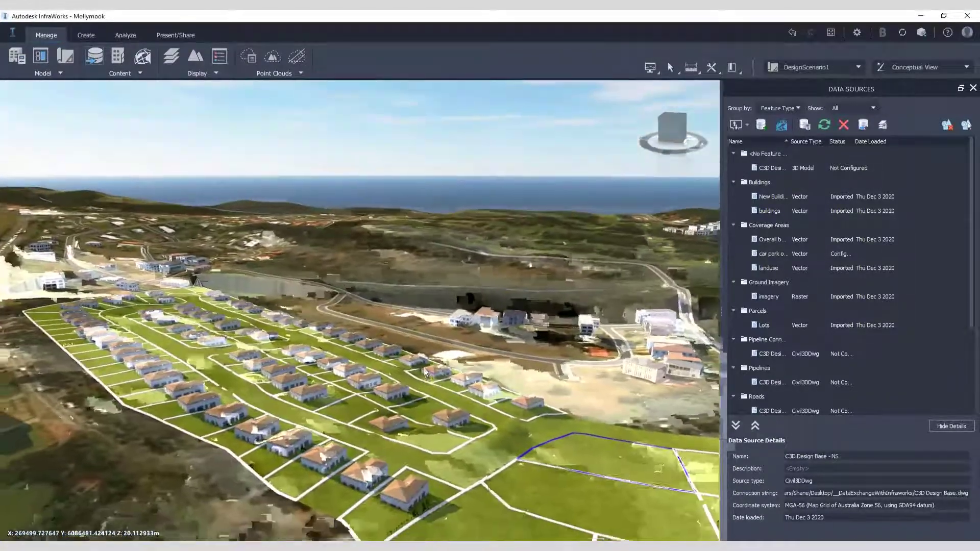
left_click_drag(425, 373, 478, 364)
scroll(478, 364, "down", 4)
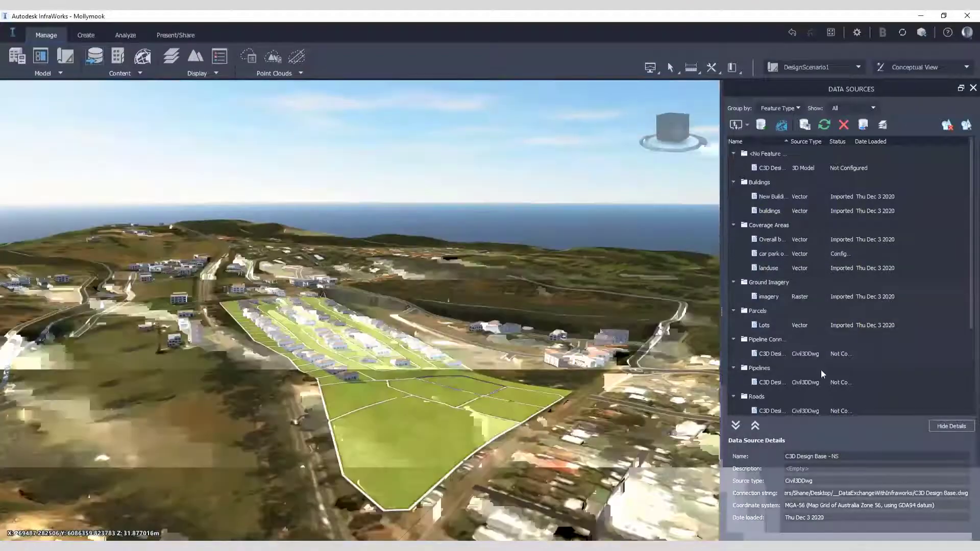
scroll(781, 370, "down", 2)
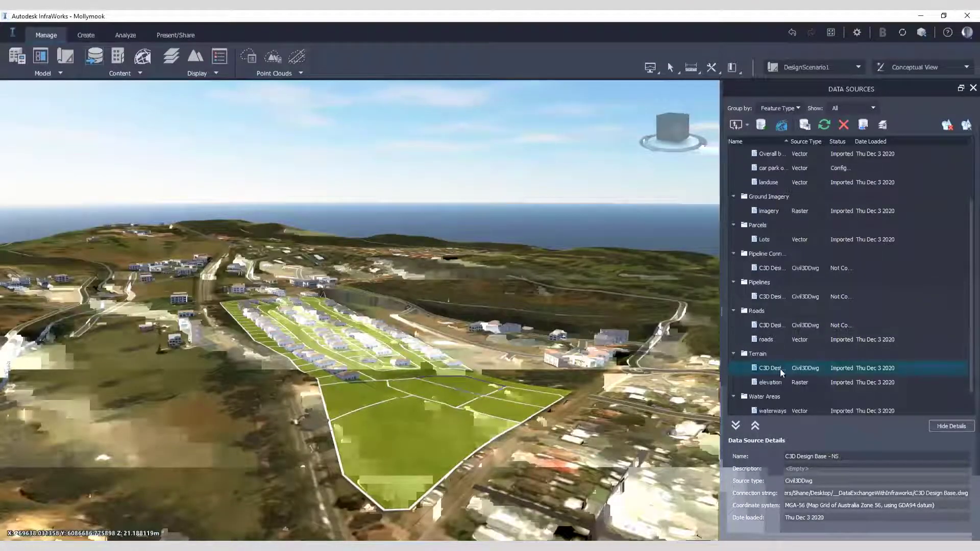
Open the Roads C3D source's Civil 3D DWG options and sort the alignments by corridor.
left_click(778, 322)
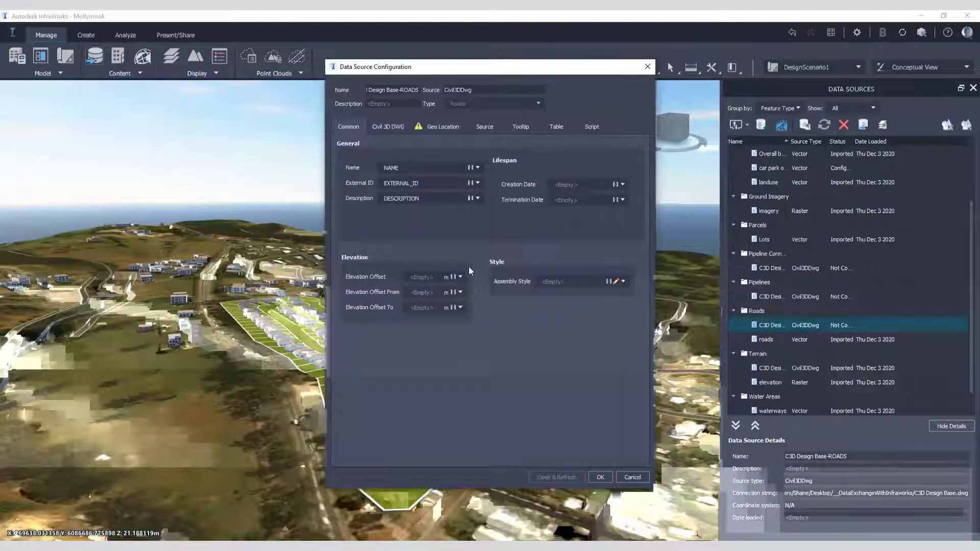
left_click(394, 126)
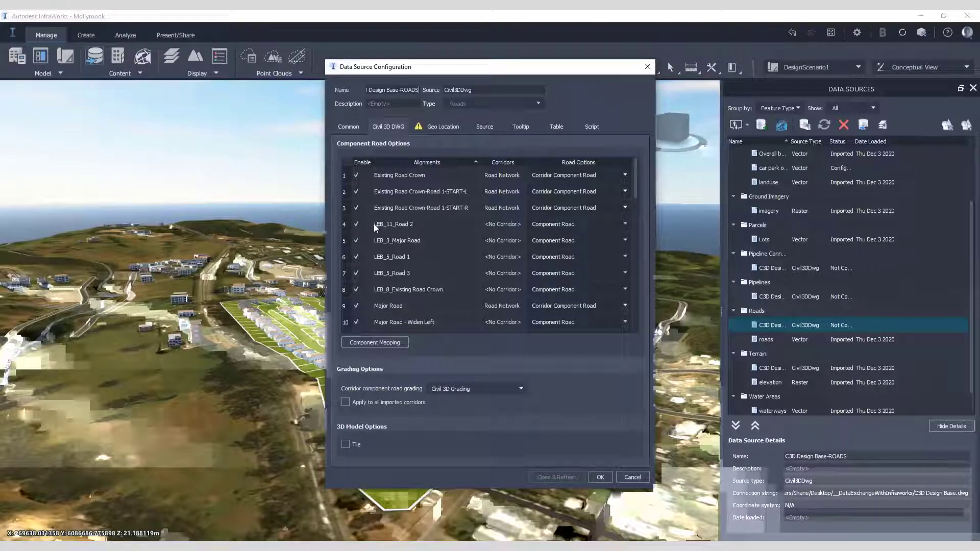
left_click(496, 162)
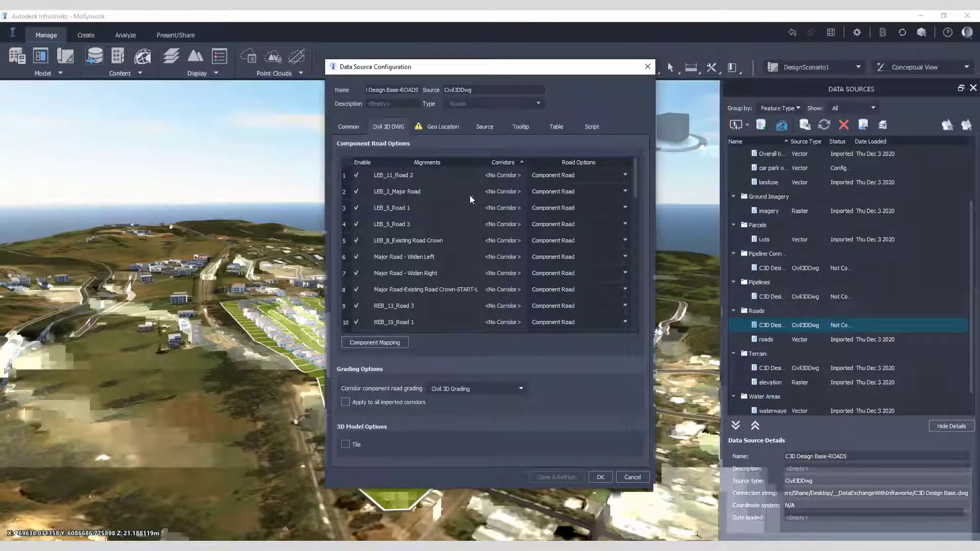
left_click(396, 175)
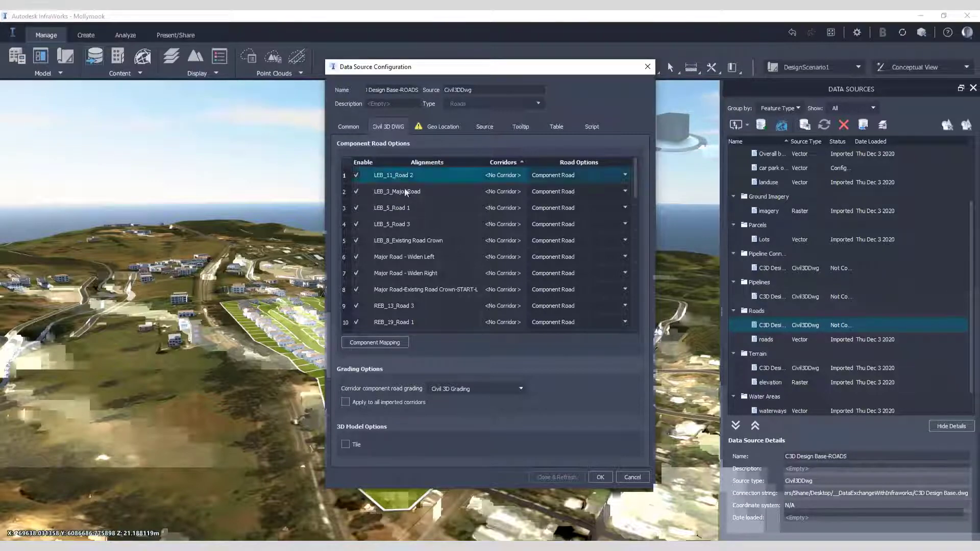
Uncheck alignments nw - Line 5 through nw - Line 9 and bring up Component Mapping.
scroll(448, 253, "down", 4)
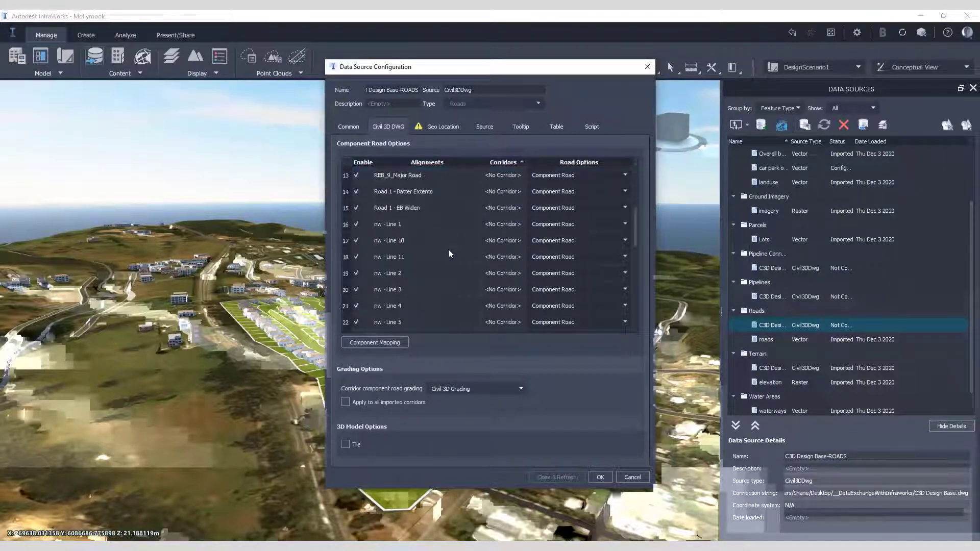
scroll(448, 253, "down", 3)
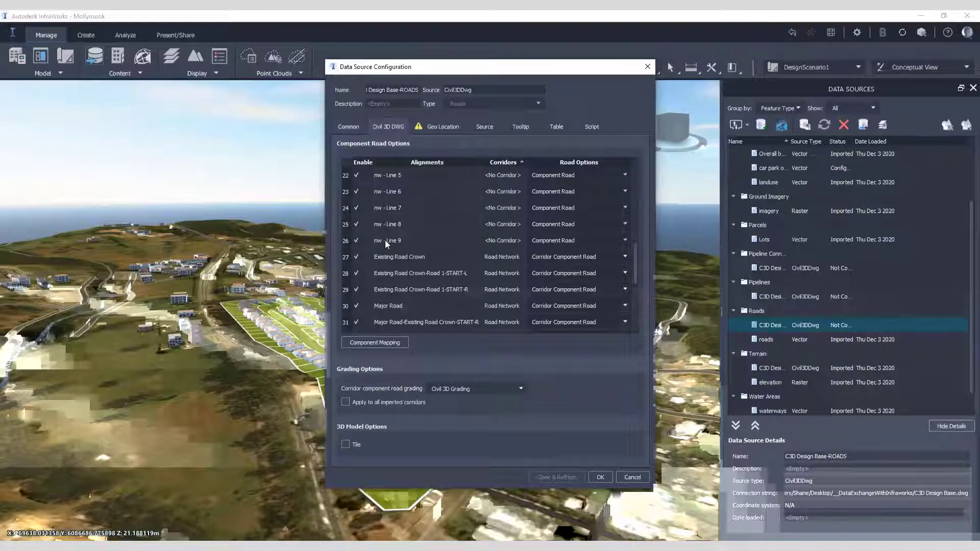
left_click(391, 240, "shift")
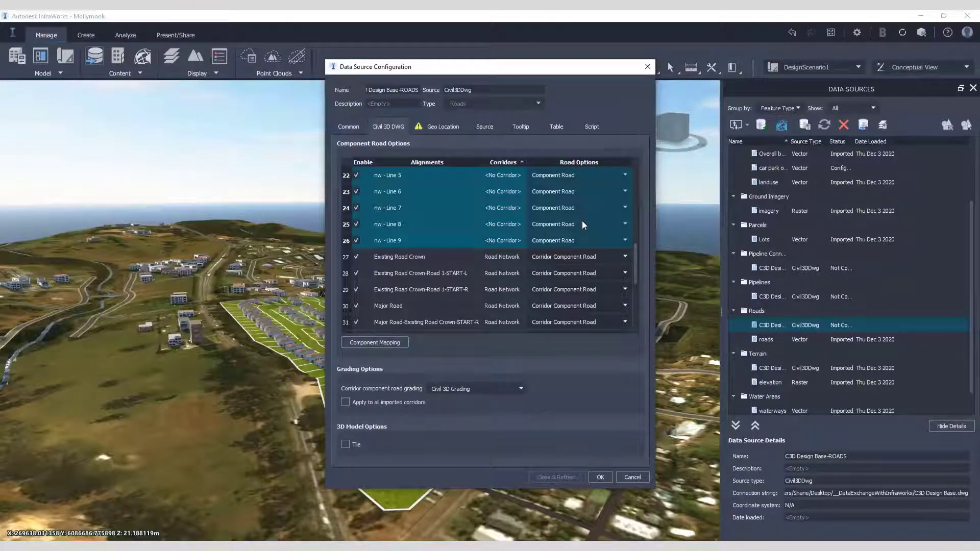
left_click(356, 240)
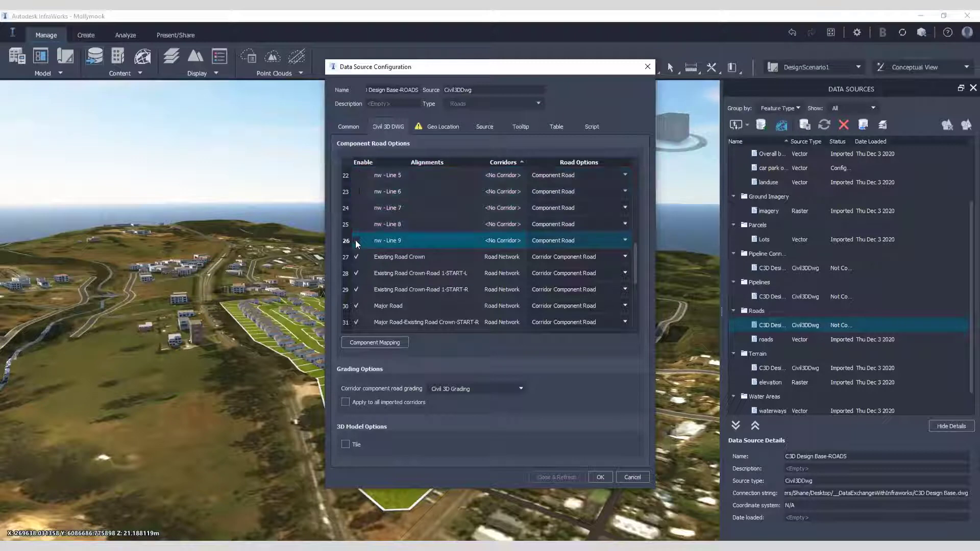
left_click(501, 257)
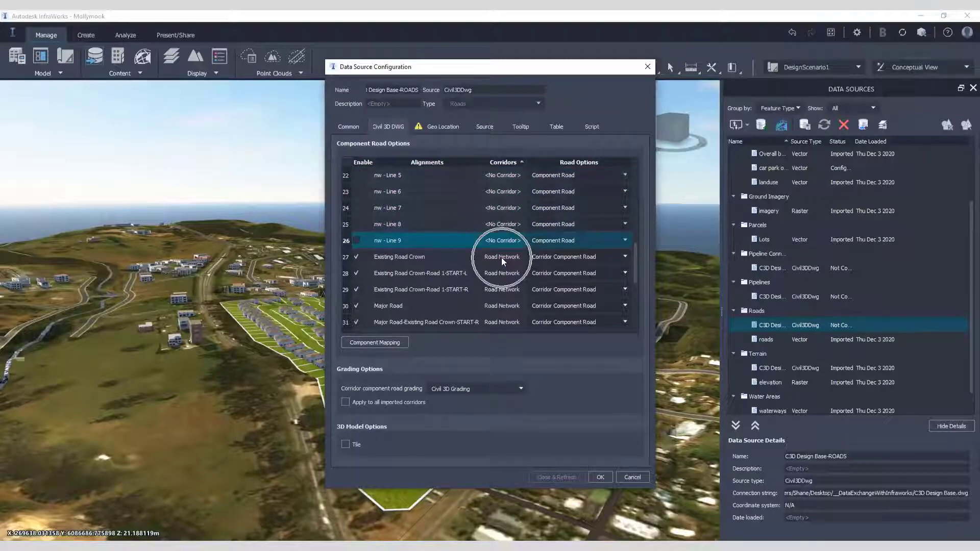
left_click(571, 256)
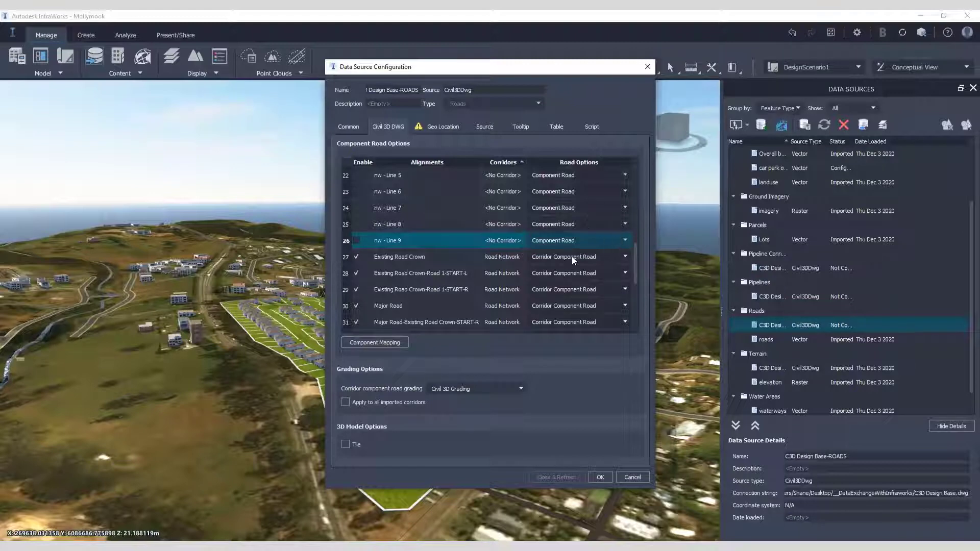
left_click(572, 256)
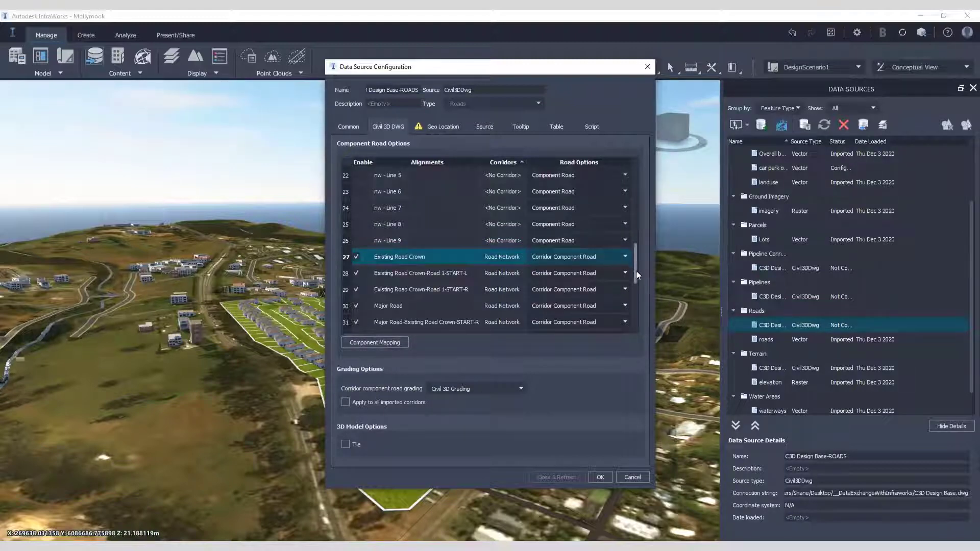
left_click_drag(636, 270, 633, 299)
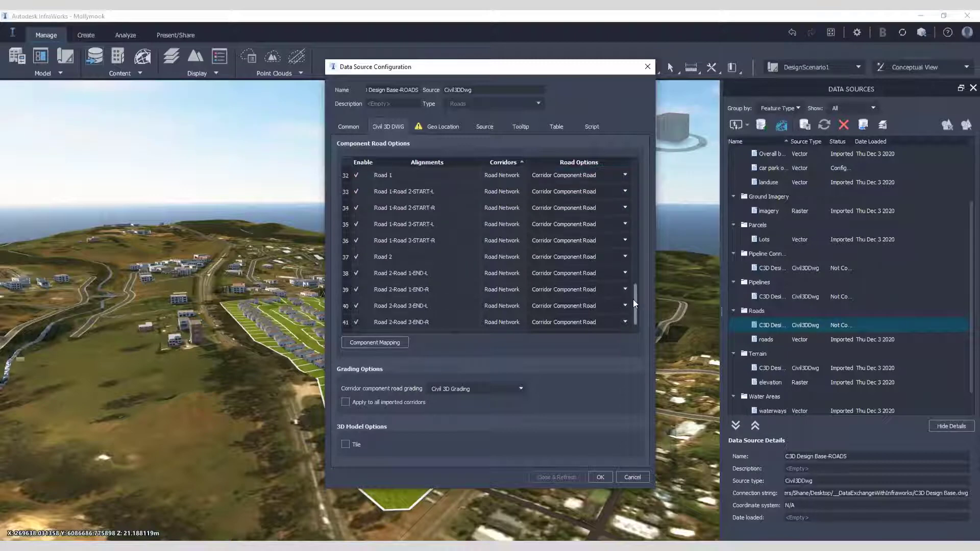
left_click(374, 343)
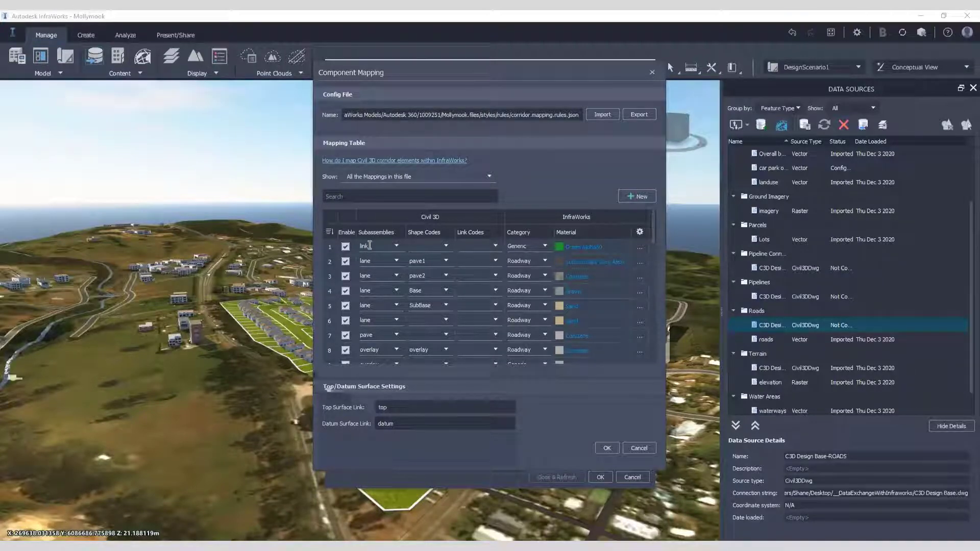
Select the generic link mapping row and open its material picker.
left_click(370, 245)
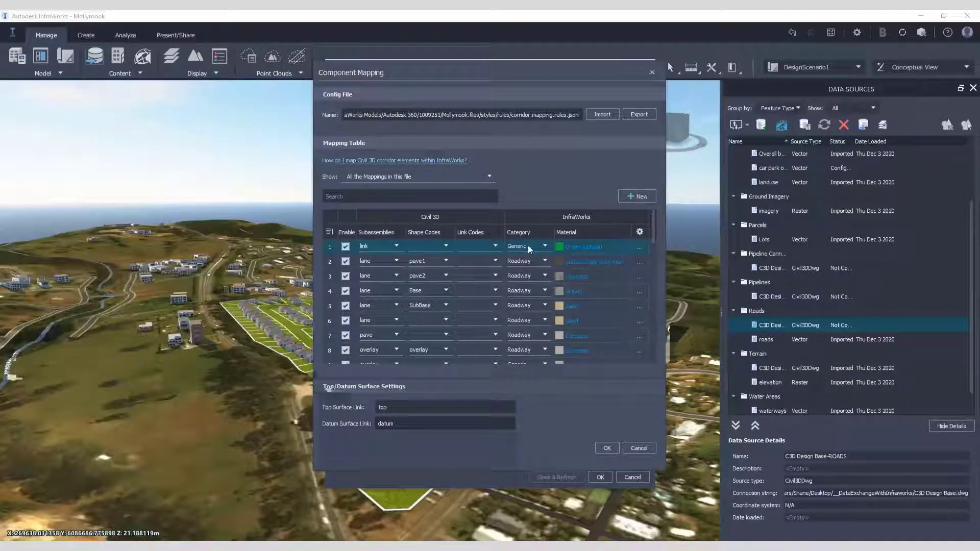
left_click(582, 247)
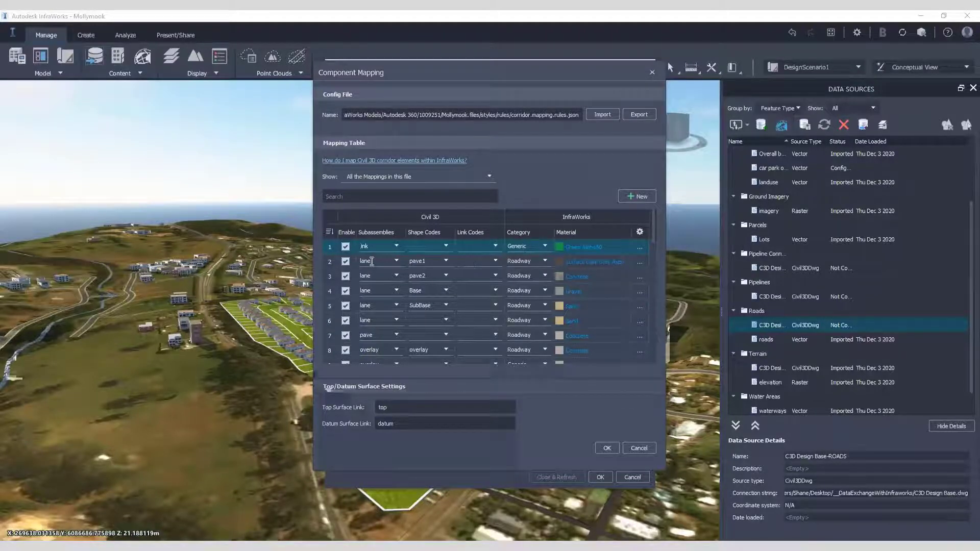
left_click(428, 261)
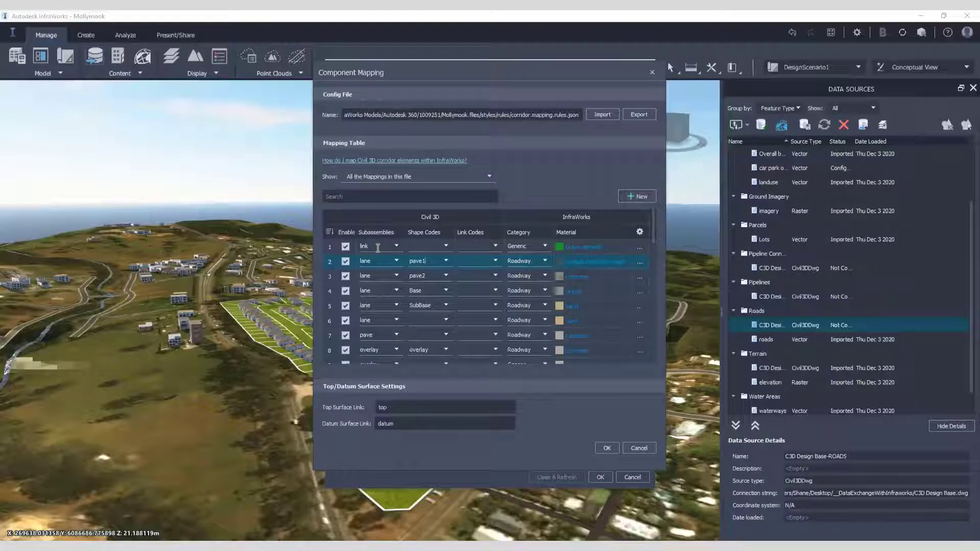
left_click(584, 245)
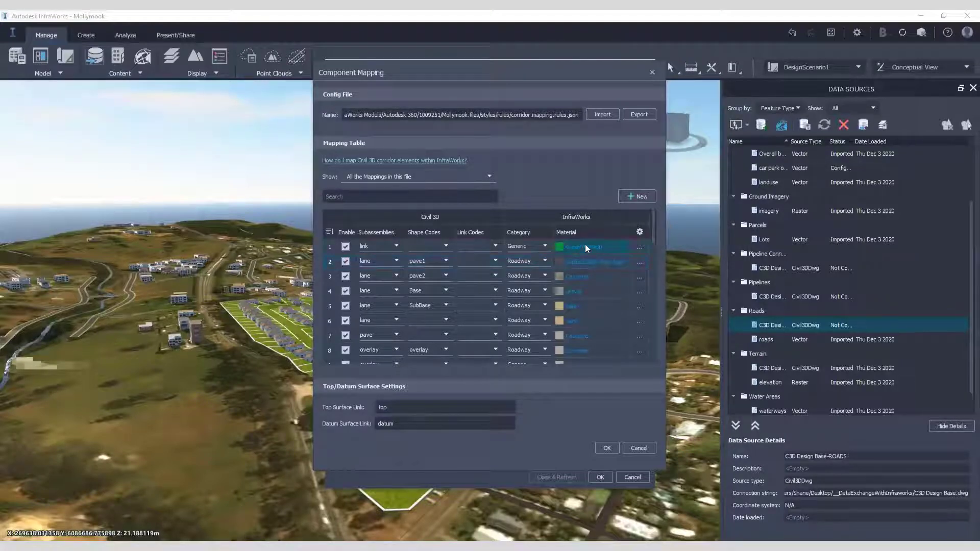
left_click(639, 248)
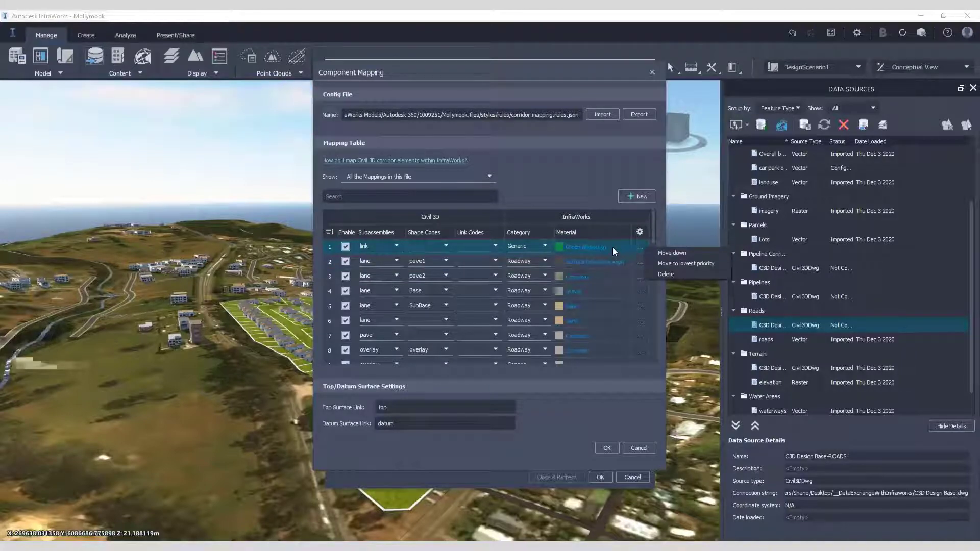
left_click(612, 247)
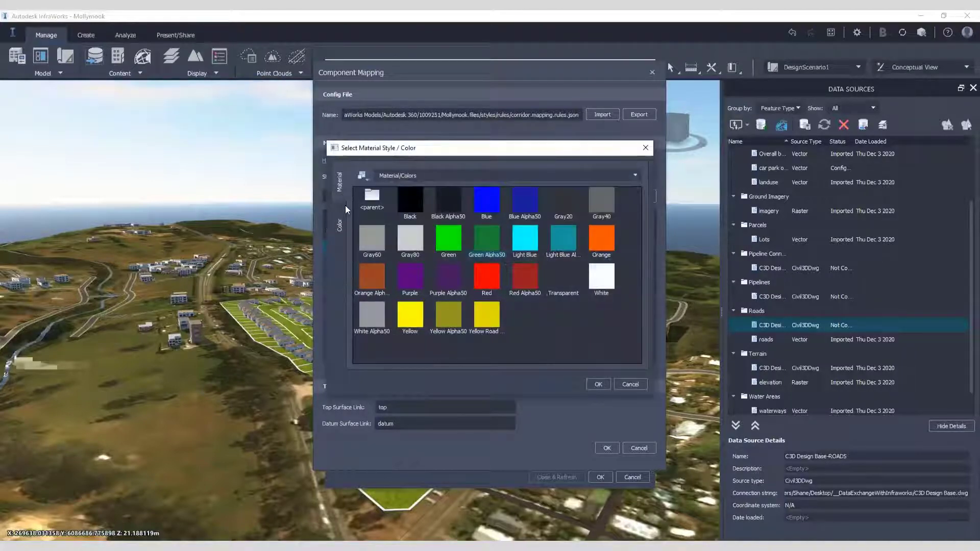
left_click(342, 228)
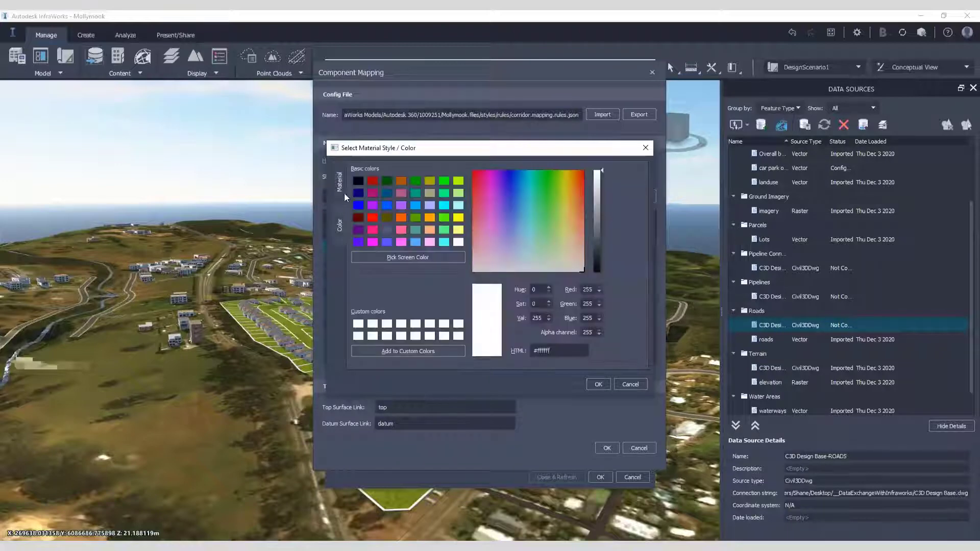
left_click(343, 191)
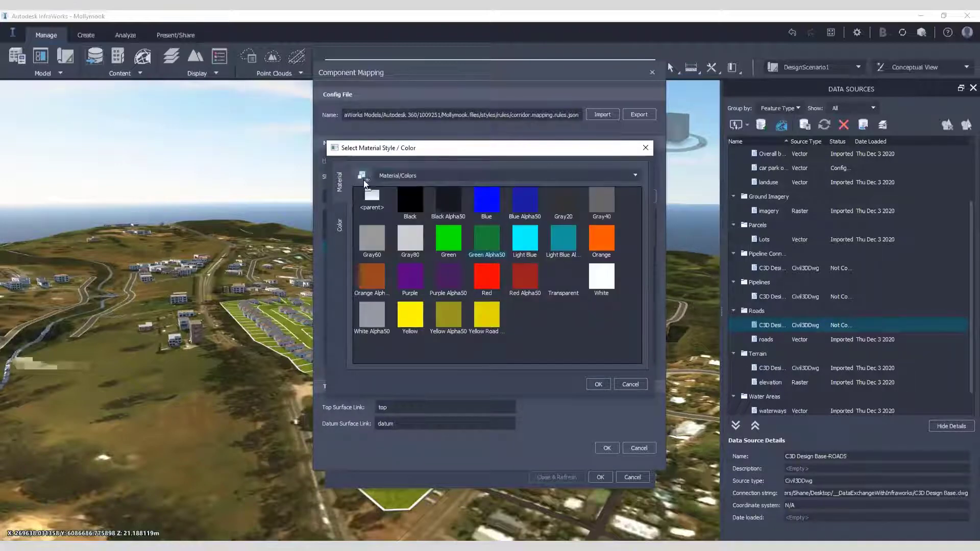
Assign the Material/Land Cover material Manicured Grass to the link row.
left_click(634, 176)
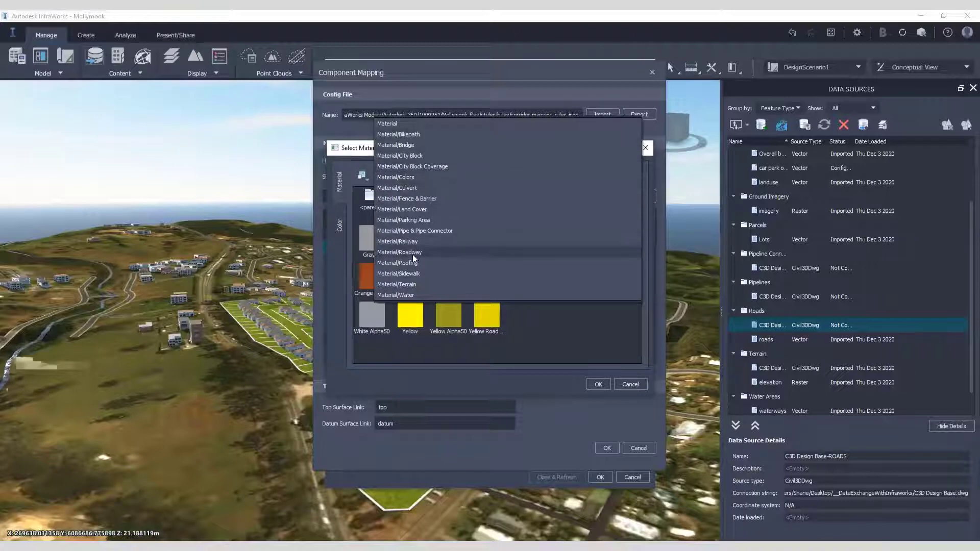
left_click(420, 210)
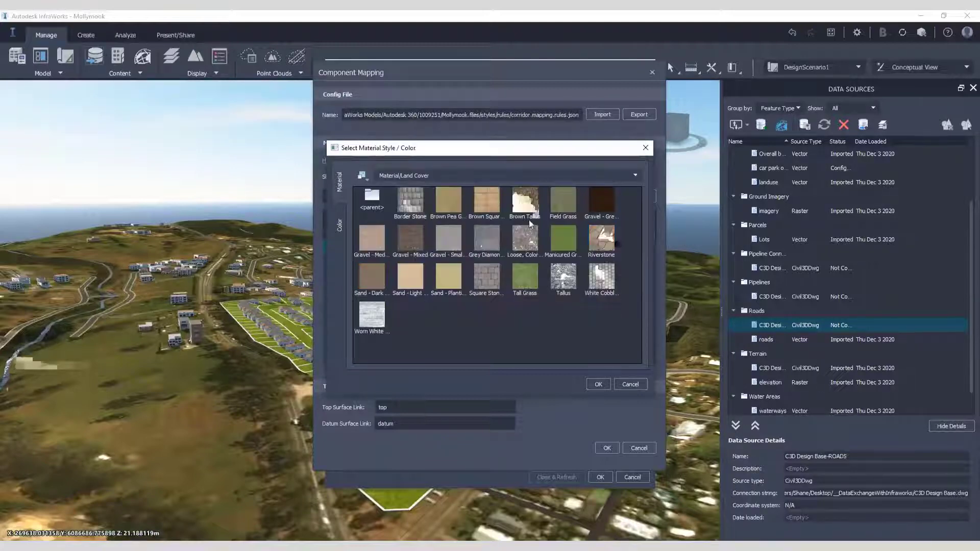
double_click(563, 239)
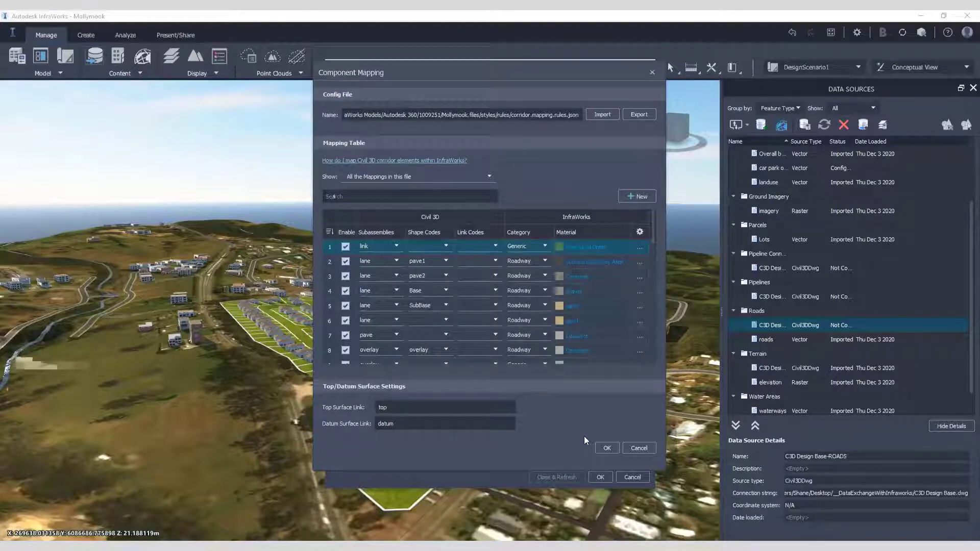
scroll(518, 302, "down", 3)
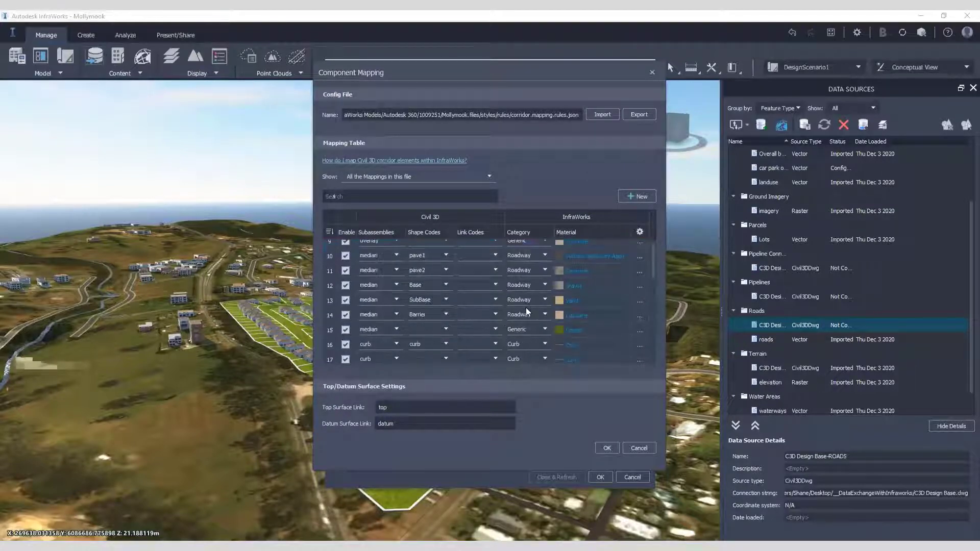
scroll(534, 309, "up", 3)
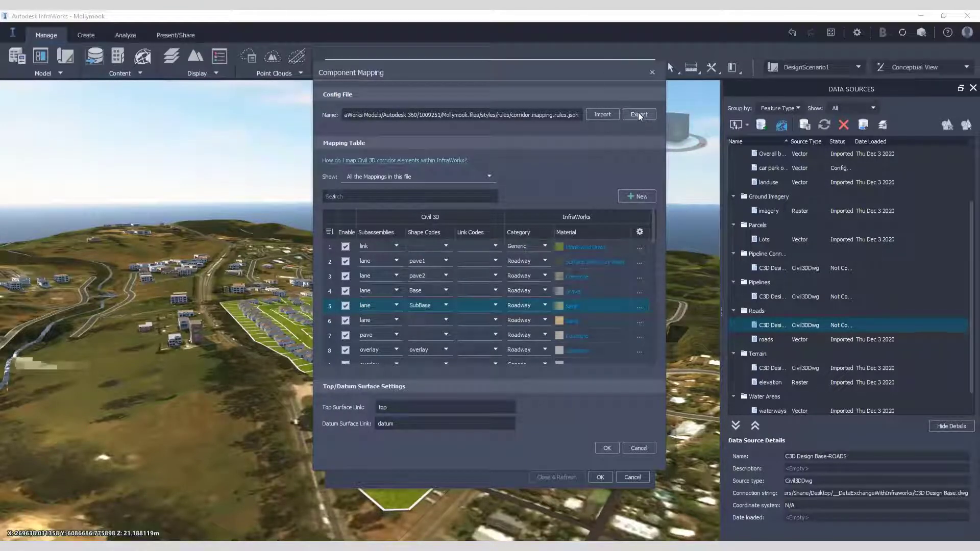
key("ctrl")
Finish component mapping and import the roads source using the MGA-56 coordinate system.
left_click(612, 449)
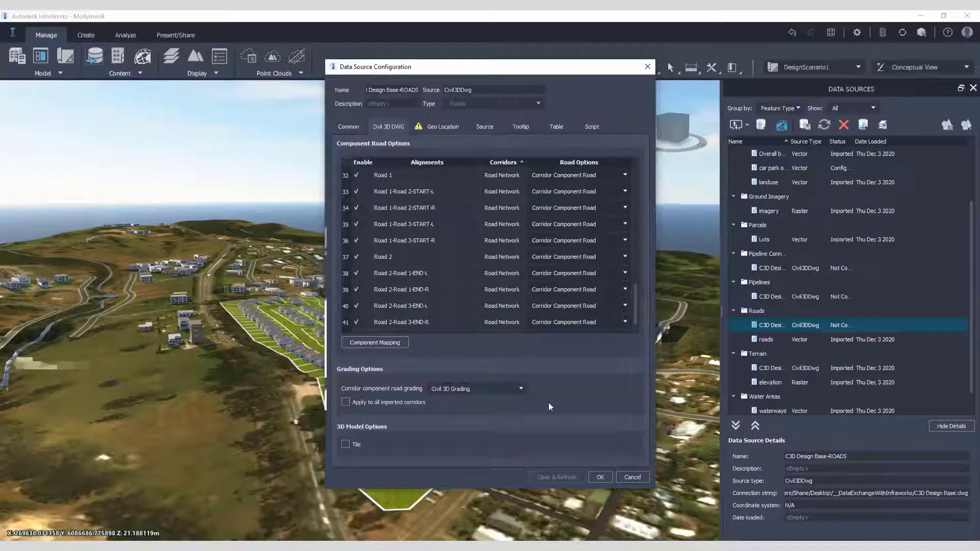
left_click(444, 126)
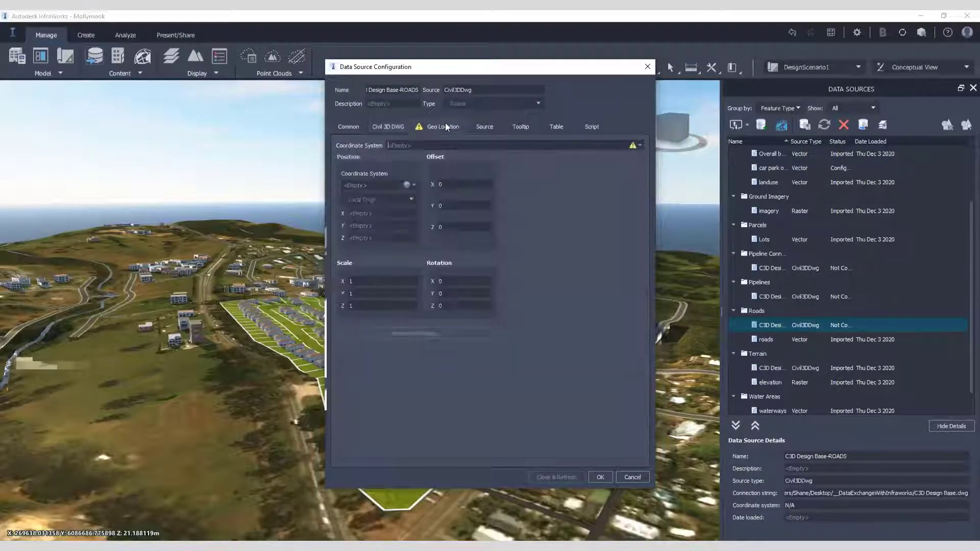
left_click(639, 145)
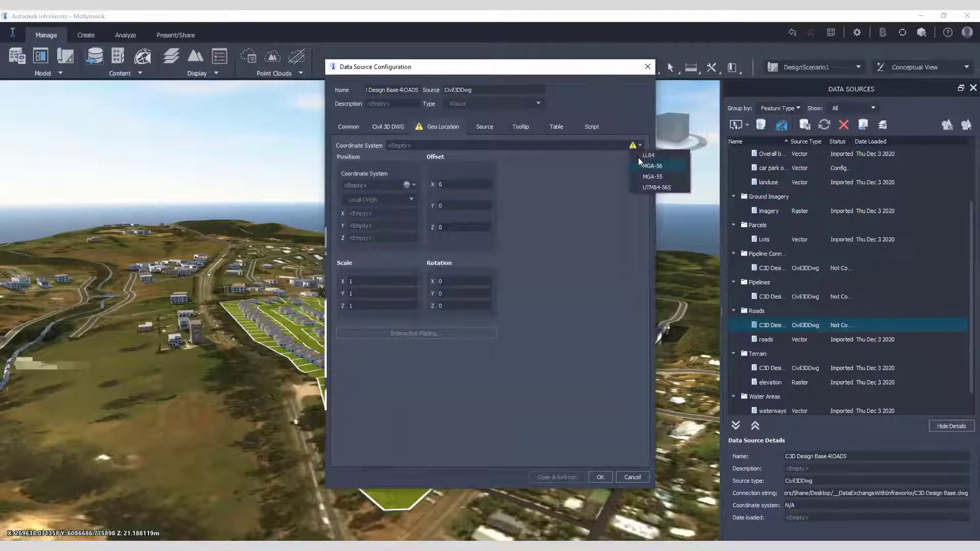
left_click(651, 174)
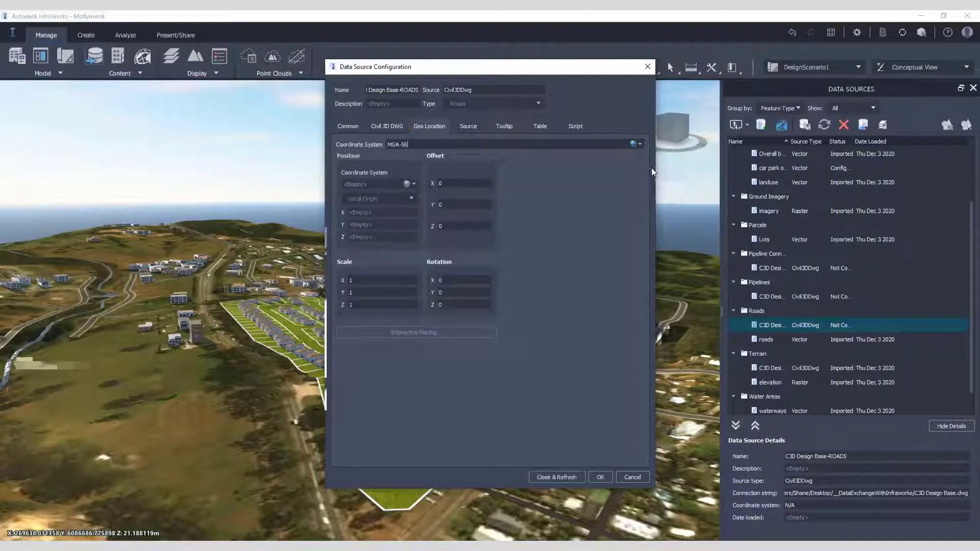
left_click(557, 477)
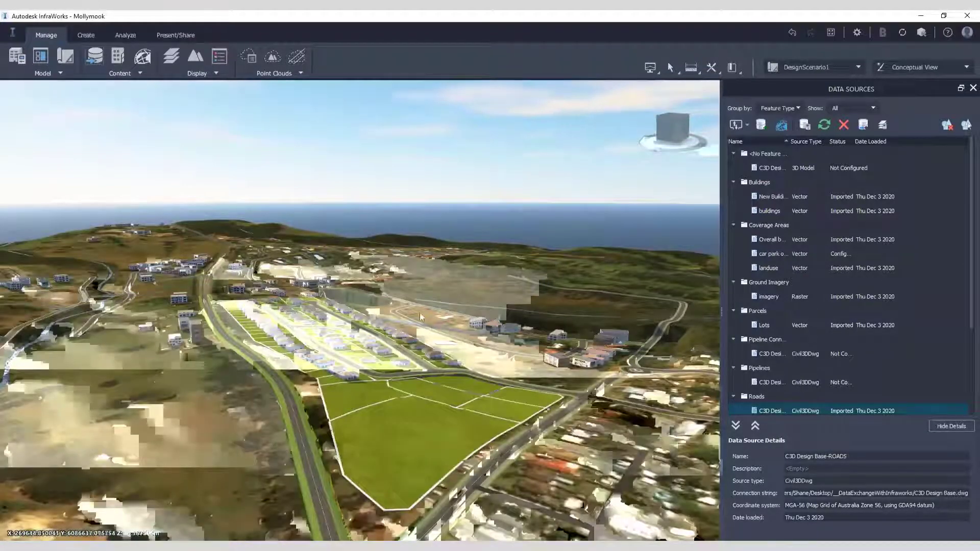
Orbit, pan and zoom low along the imported roads to the Buckland Street junction.
left_click_drag(367, 442, 370, 427)
middle_click_drag(371, 428, 290, 460, "shift")
scroll(255, 381, "up", 8)
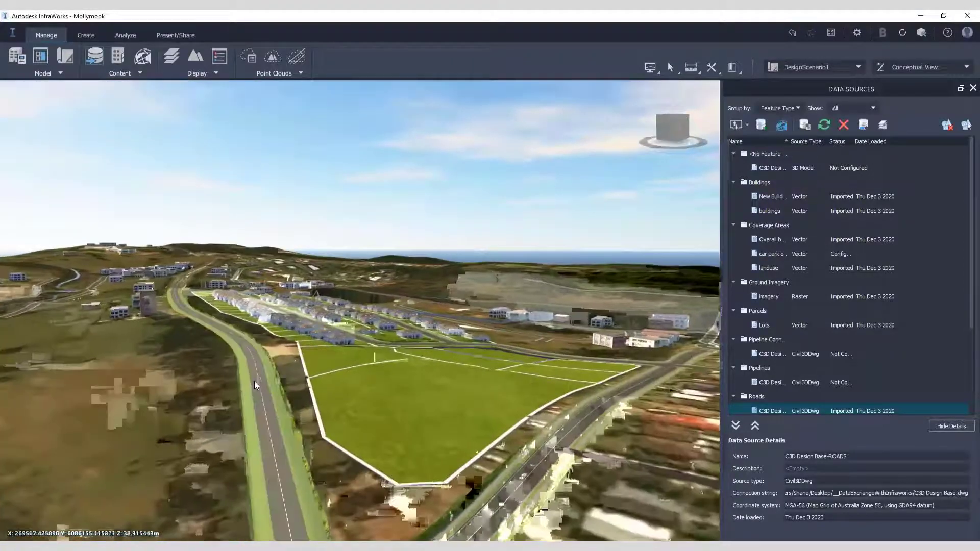
scroll(247, 377, "up", 5)
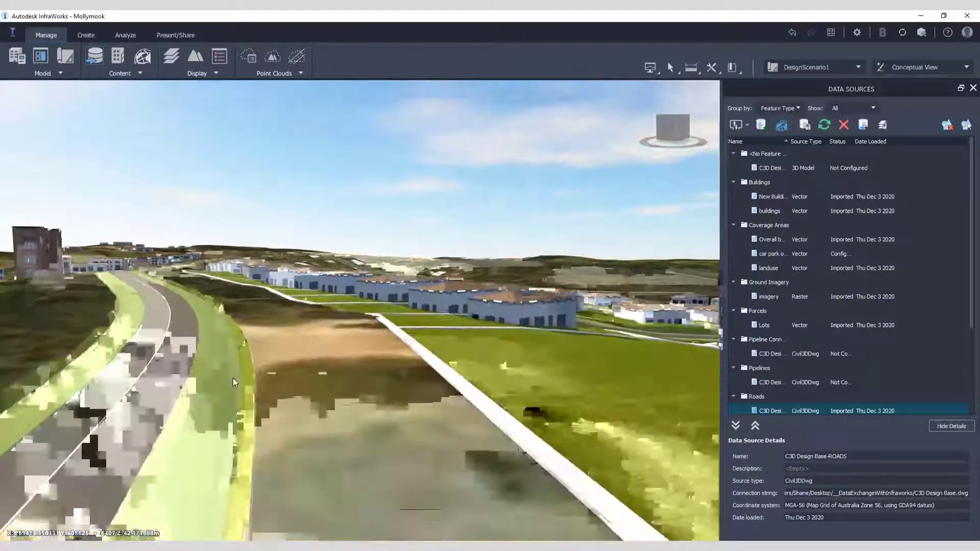
middle_click_drag(232, 377, 500, 428)
scroll(500, 429, "down", 10)
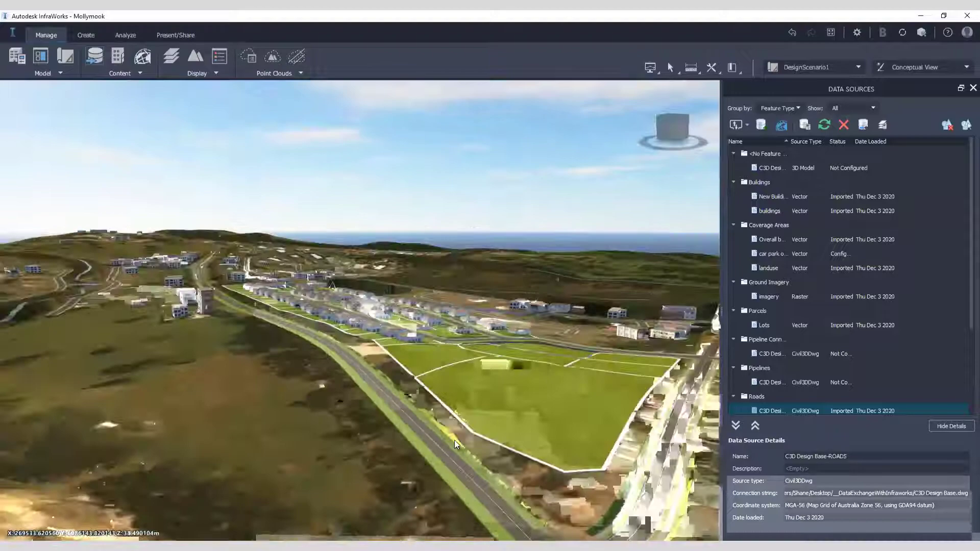
left_click_drag(454, 440, 456, 461)
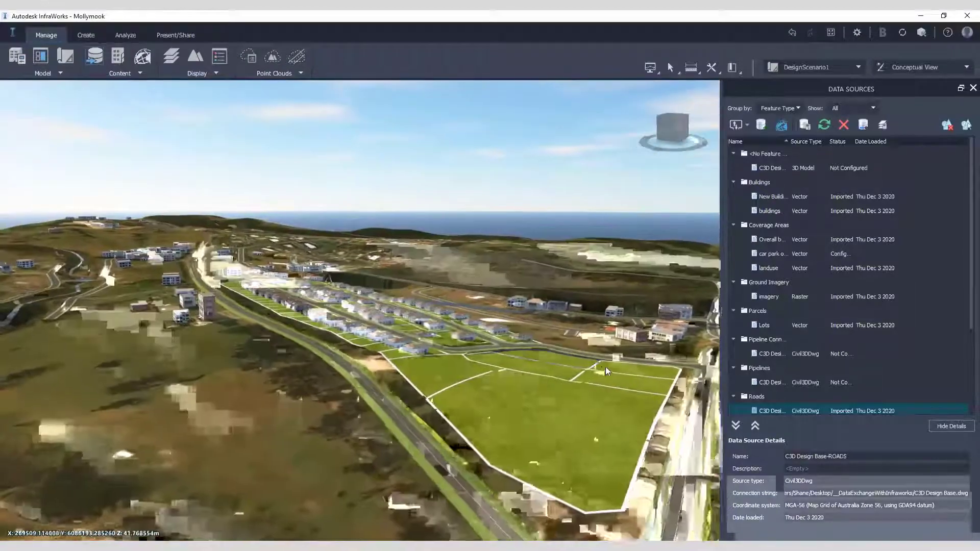
middle_click_drag(474, 424, 404, 452)
scroll(501, 491, "up", 8)
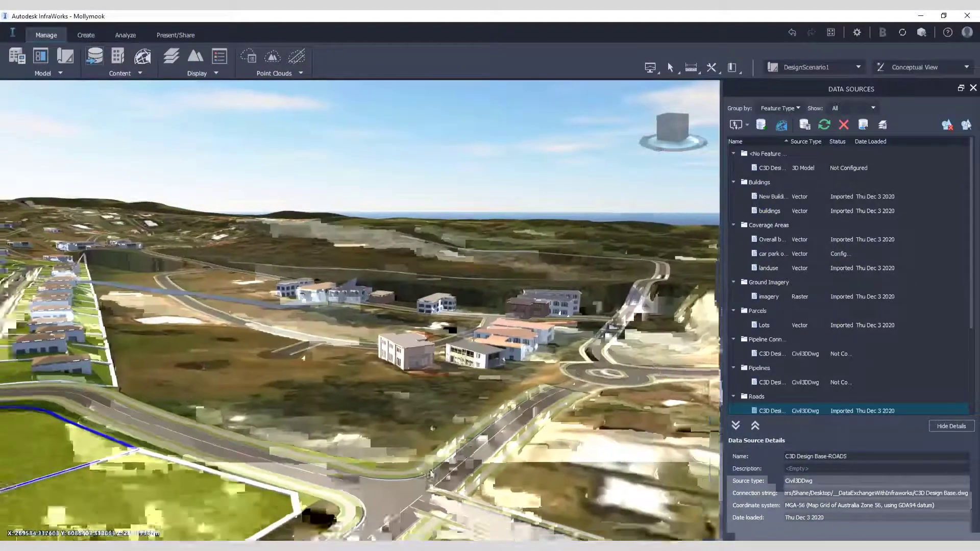
Nudge the end of Buckland Street slightly up-left, then orbit around the lots and buildings.
left_click(454, 482)
left_click_drag(456, 484, 443, 474)
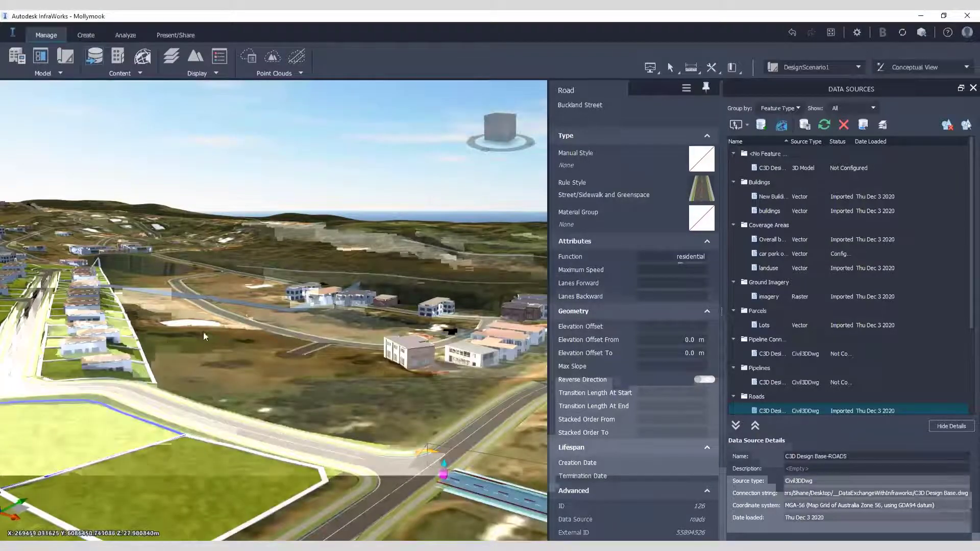
scroll(203, 332, "down", 4)
key("Escape")
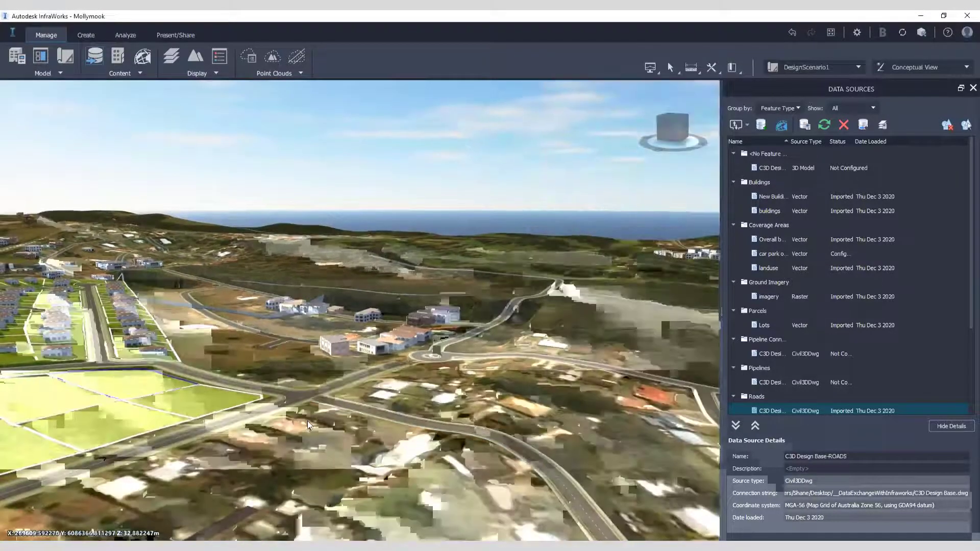
mouse_move(308, 420)
left_mouse_down()
mouse_move(324, 417)
mouse_move(313, 418)
left_mouse_up()
middle_click_drag(274, 406, 267, 175, "shift")
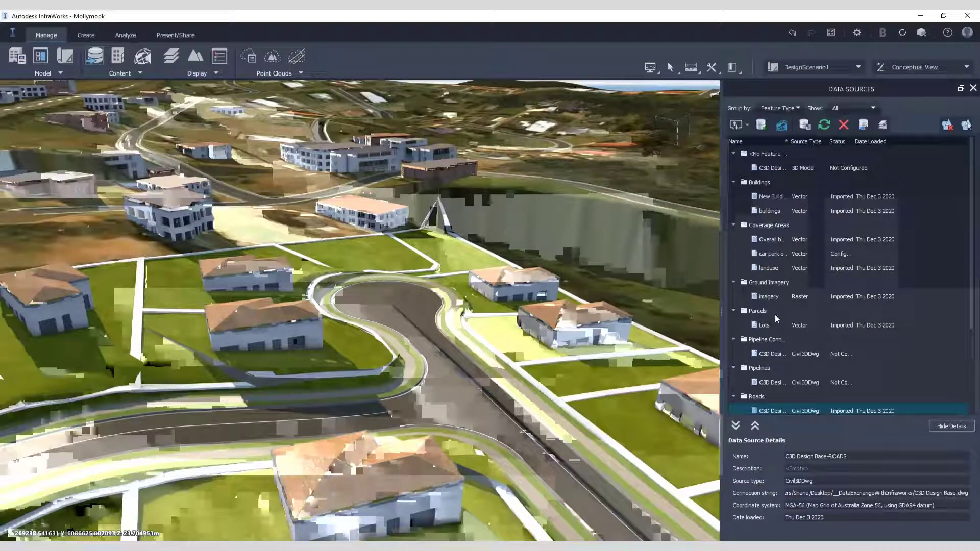
scroll(775, 314, "down", 2)
Import the drainage pipe connector source with MGA-56, after reviewing its Civil 3D DWG and Common settings.
right_click(790, 326)
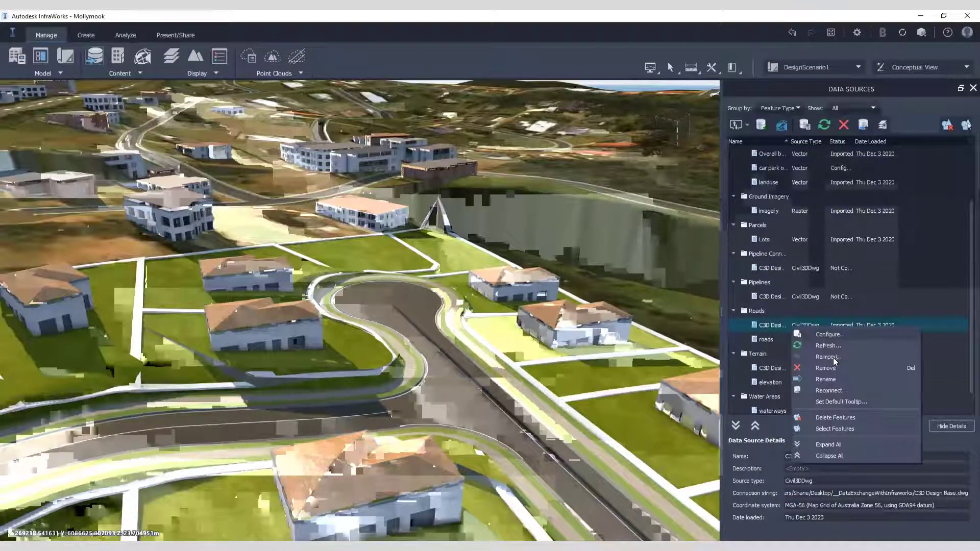
left_click(770, 269)
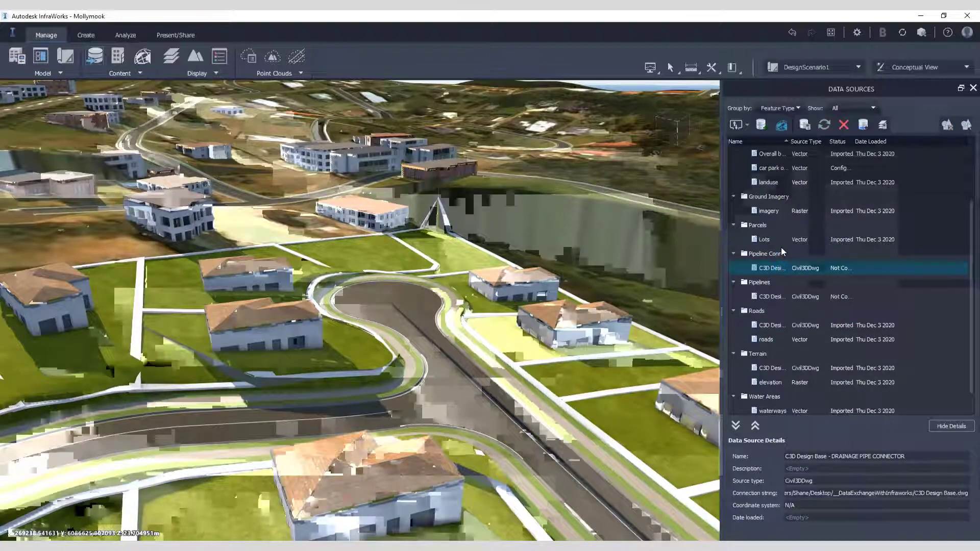
double_click(782, 253)
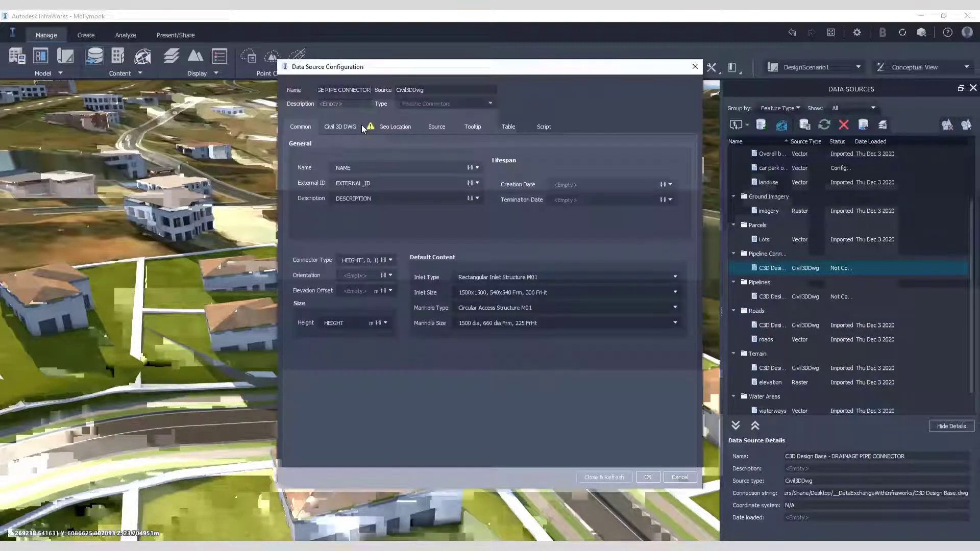
left_click(362, 126)
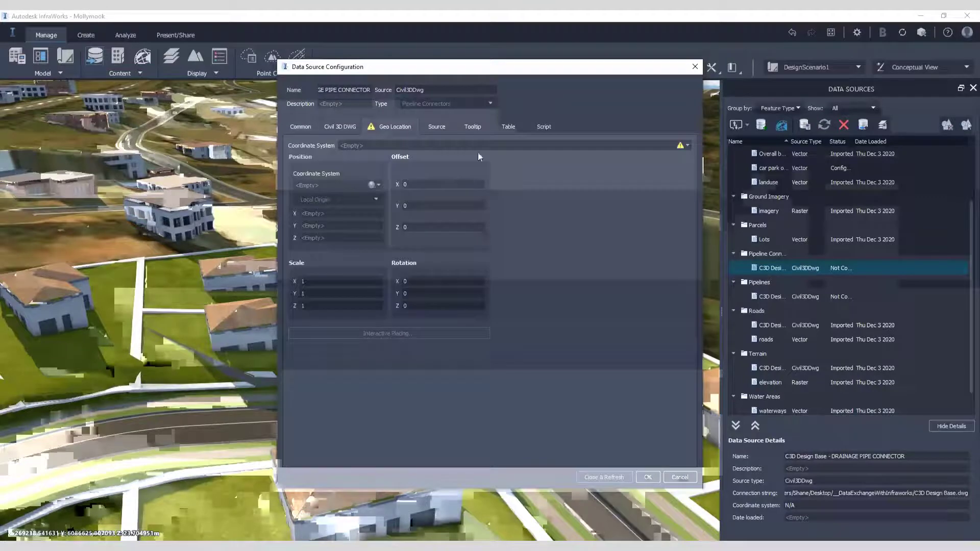
left_click(687, 145)
left_click(697, 170)
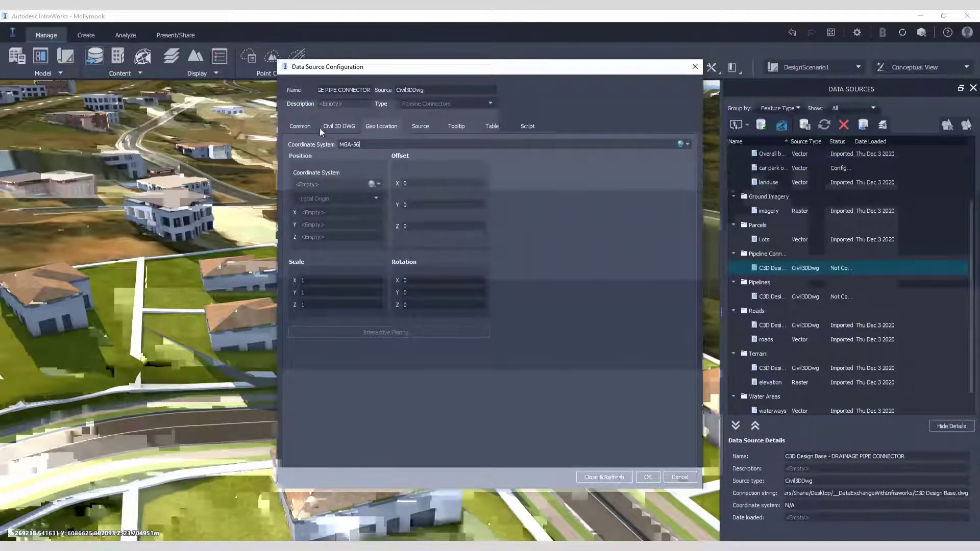
left_click(334, 127)
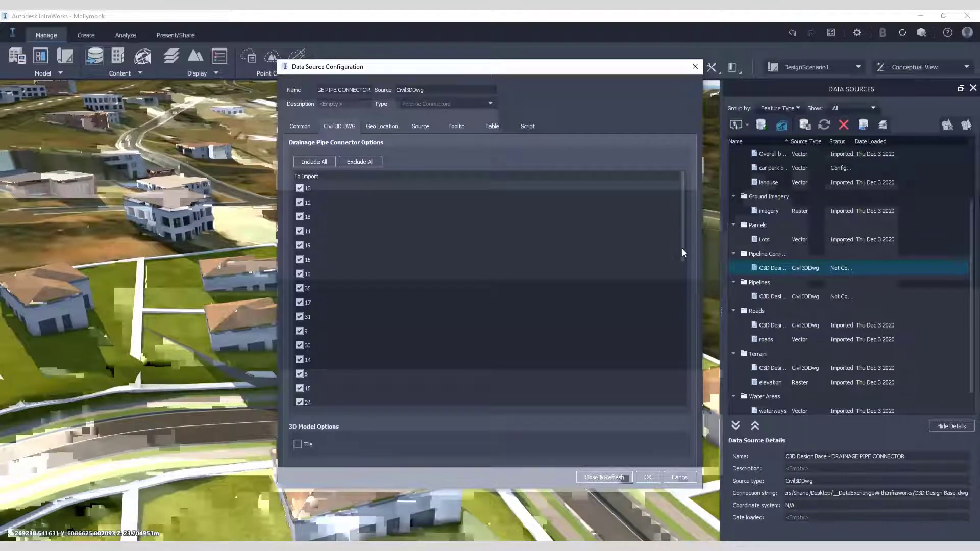
left_click(297, 126)
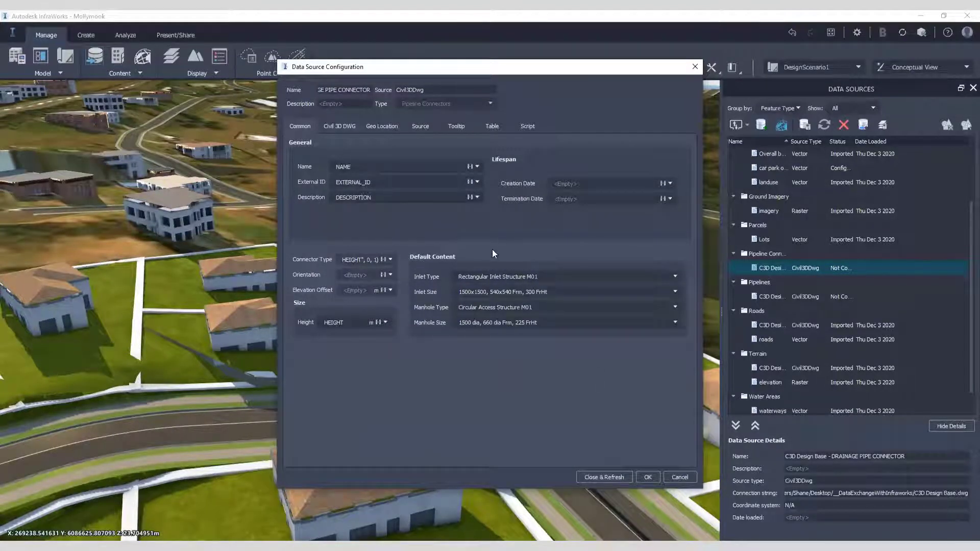
left_click(607, 476)
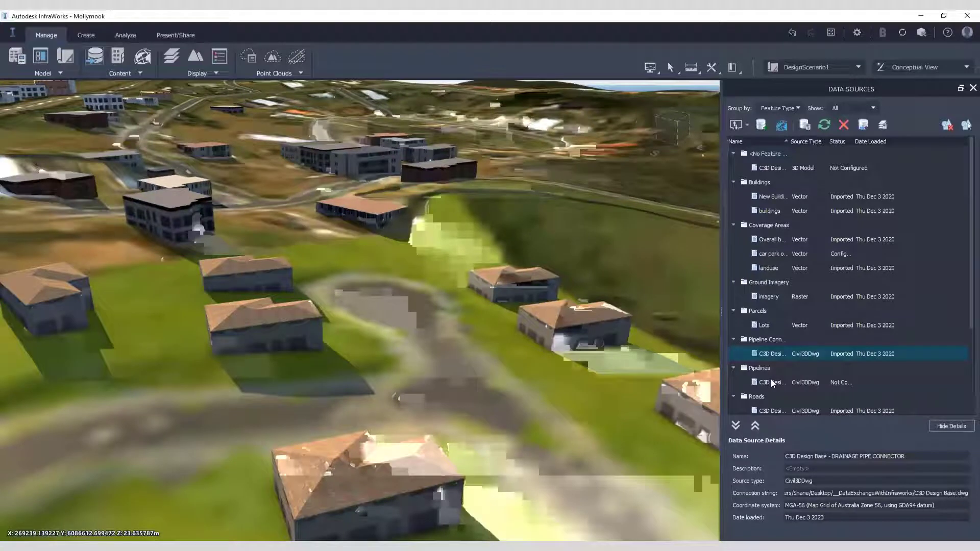
Set the PIPES source's coordinate system to MGA-56 and refresh it into the model.
left_click(771, 381)
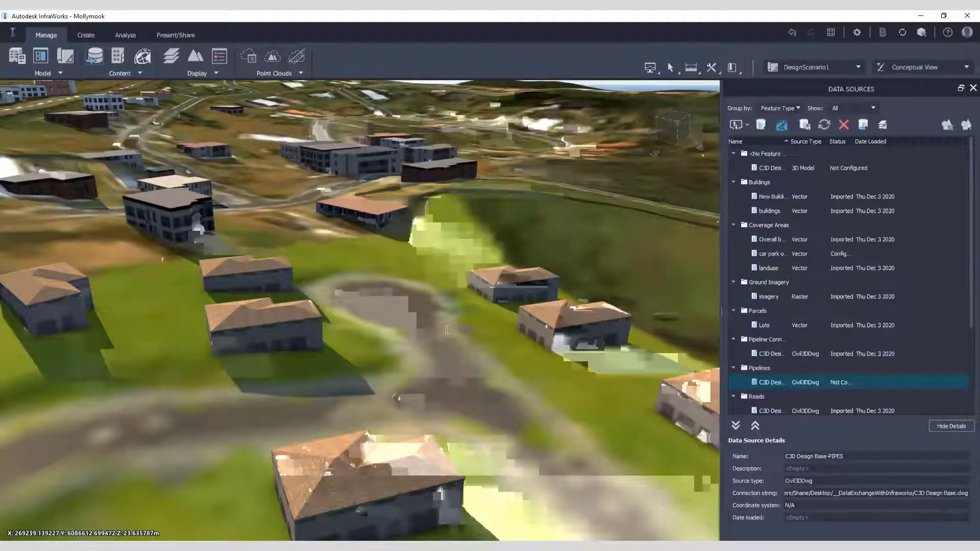
left_click(447, 126)
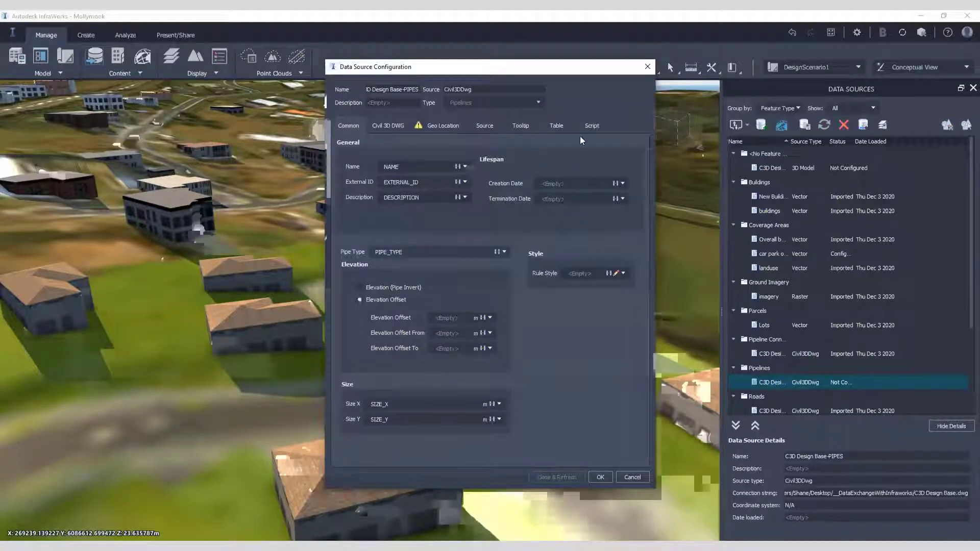
left_click(640, 145)
left_click(651, 168)
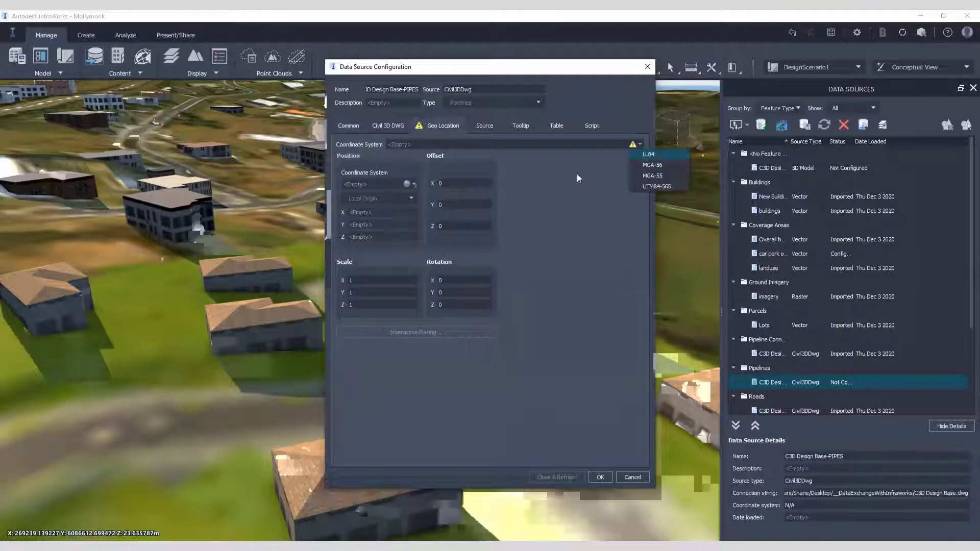
left_click(388, 124)
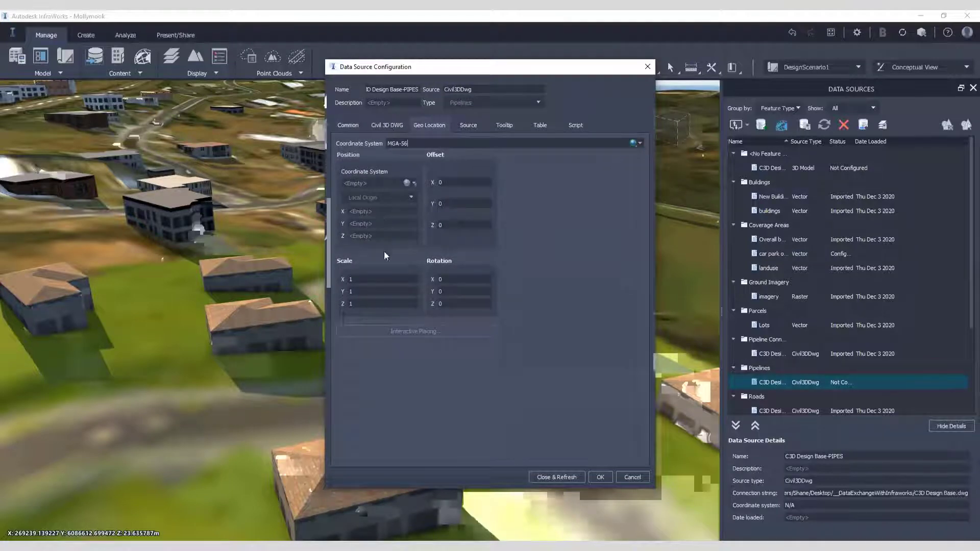
left_click(350, 122)
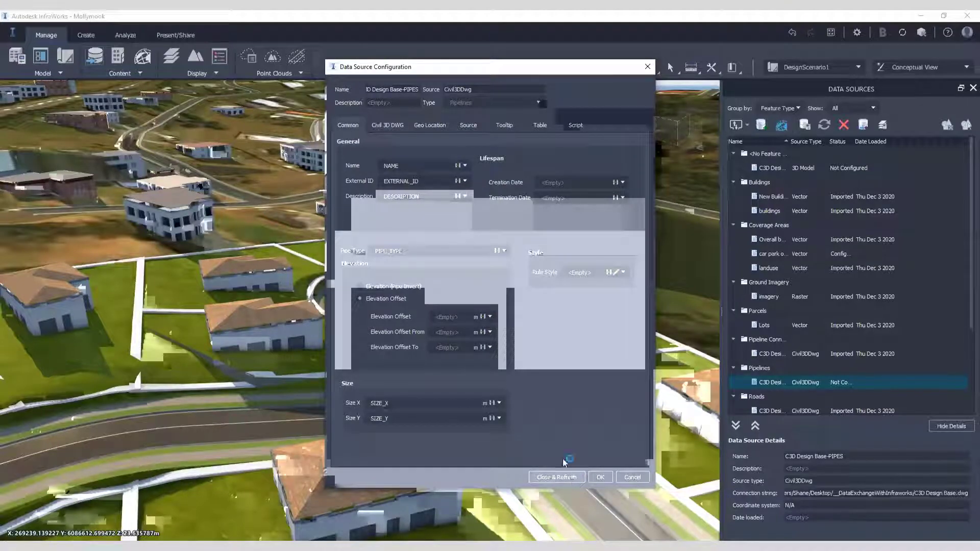
left_click(558, 477)
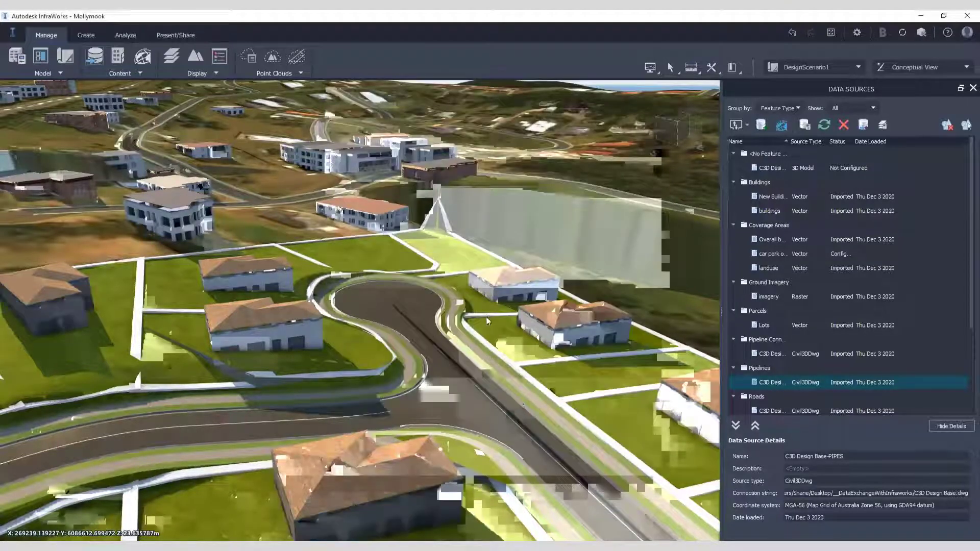
Zoom out and orbit from below the terrain to a wide view of the subdivision and coast.
scroll(493, 303, "down", 3)
scroll(493, 303, "down", 4)
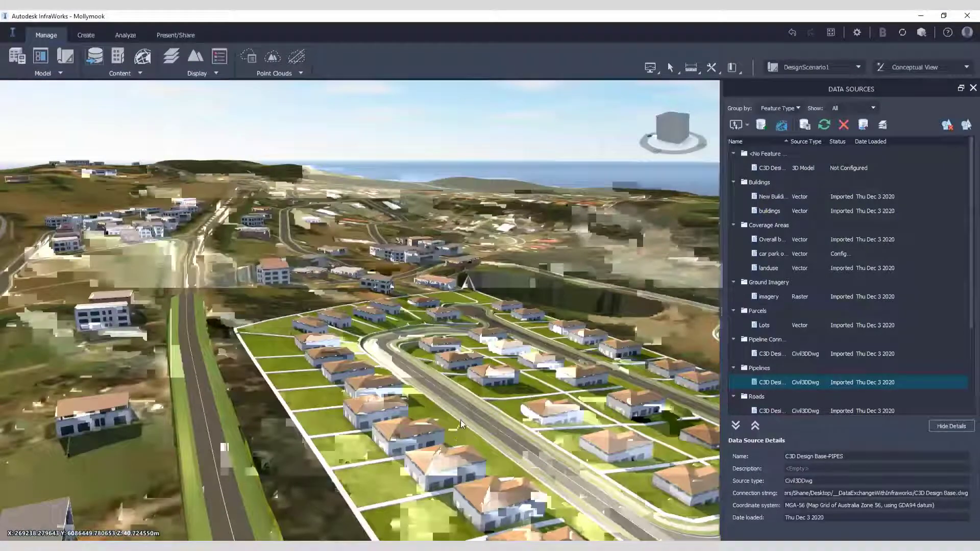
left_click_drag(463, 420, 405, 418)
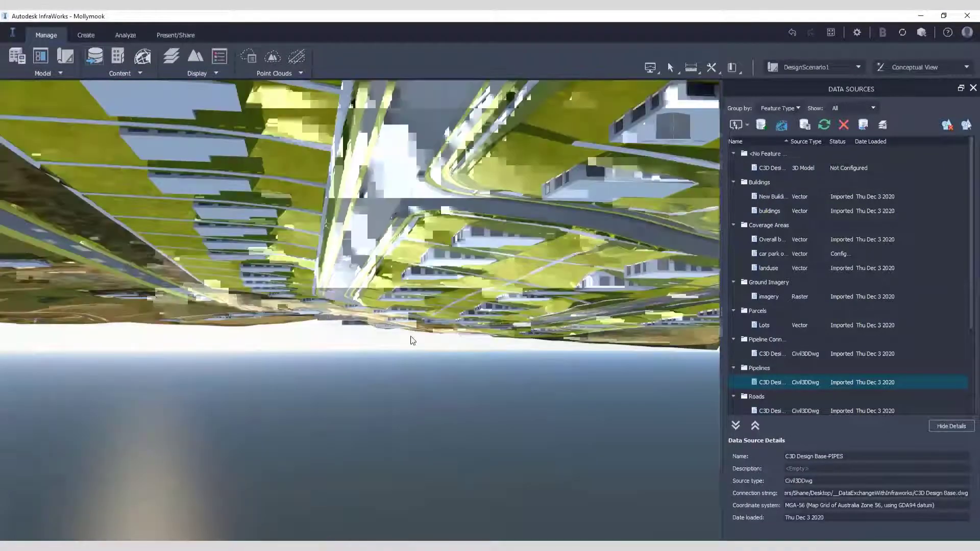
scroll(451, 329, "down", 2)
scroll(440, 284, "down", 3)
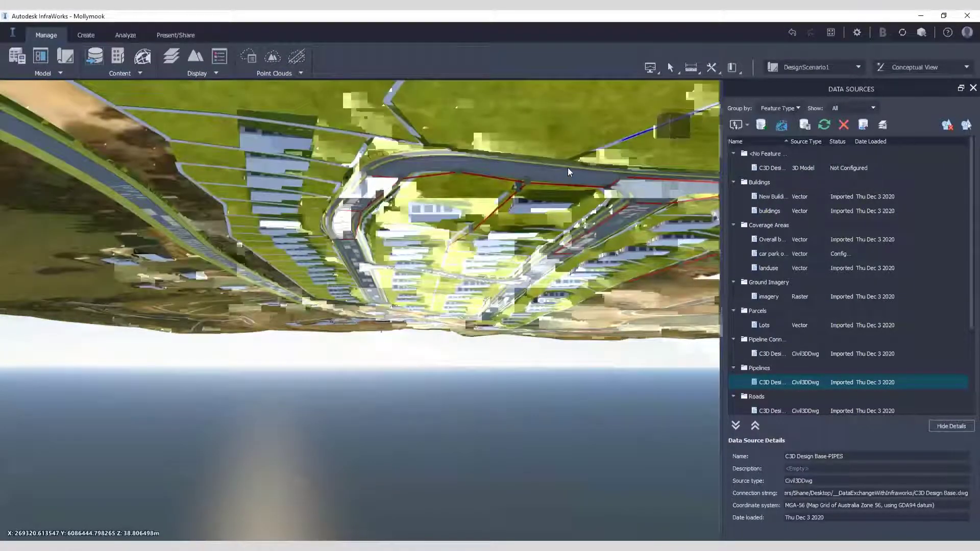
scroll(519, 157, "up", 3)
scroll(513, 181, "up", 10)
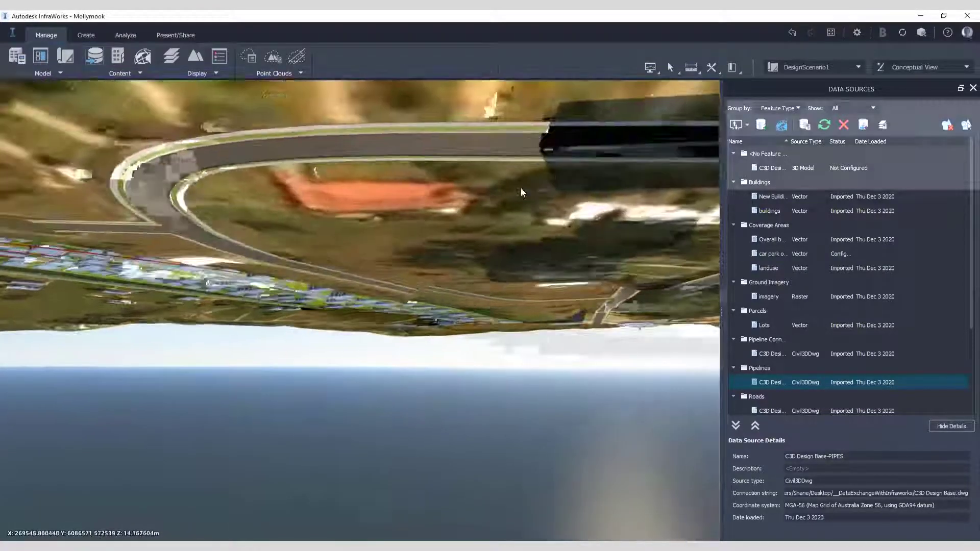
left_click_drag(521, 188, 539, 191)
middle_click_drag(539, 194, 539, 408)
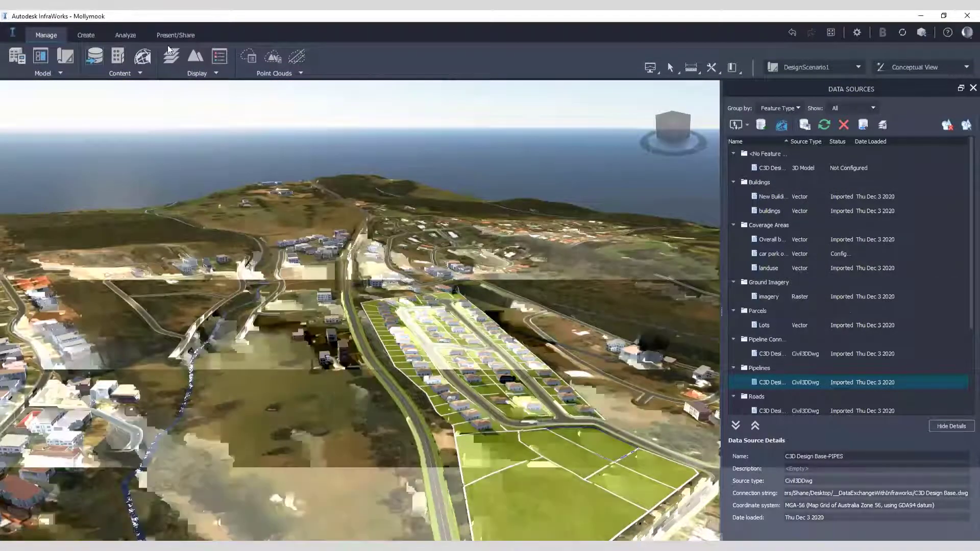
Review the Present/Share export options: Export 3D Model, IMX, FGDB and Publish to ArcGIS.
left_click(176, 37)
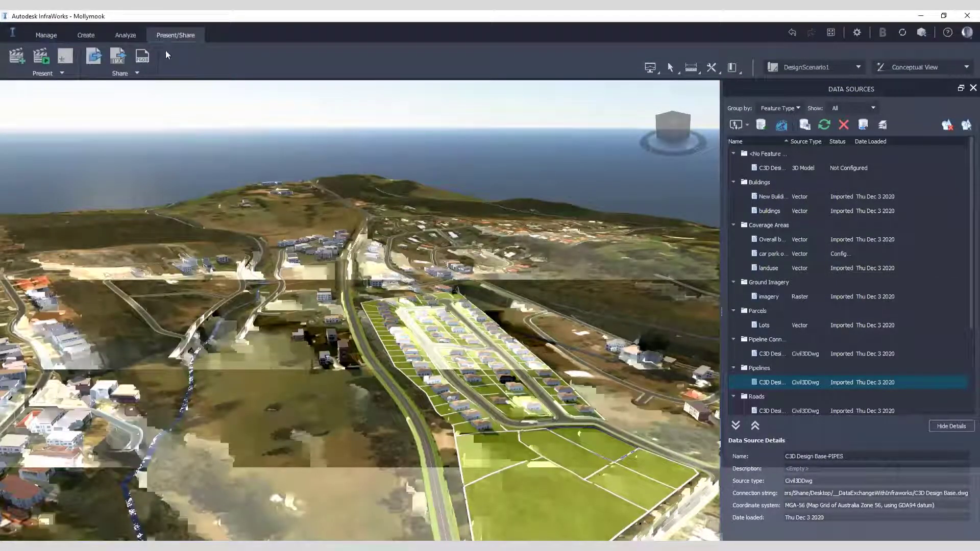
left_click(92, 61)
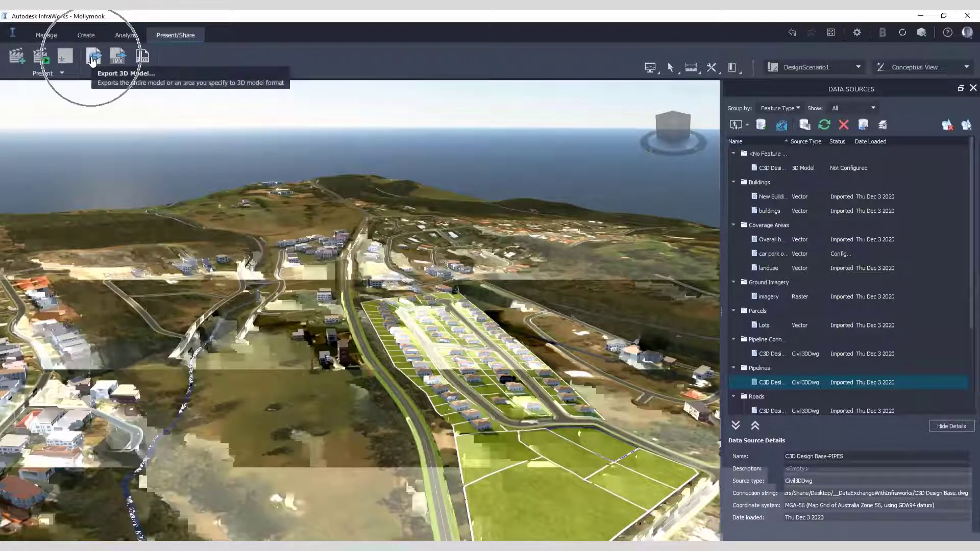
left_click(119, 59)
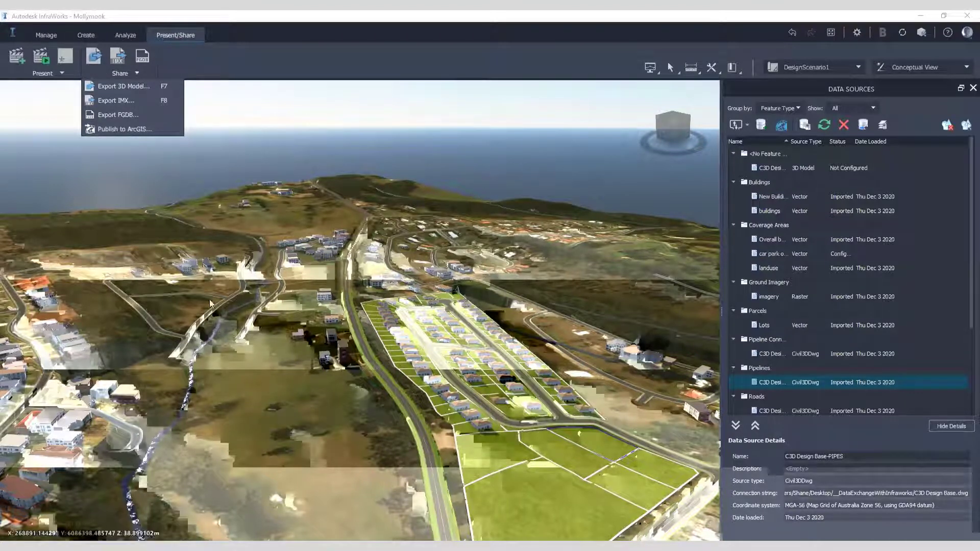
left_click(76, 11)
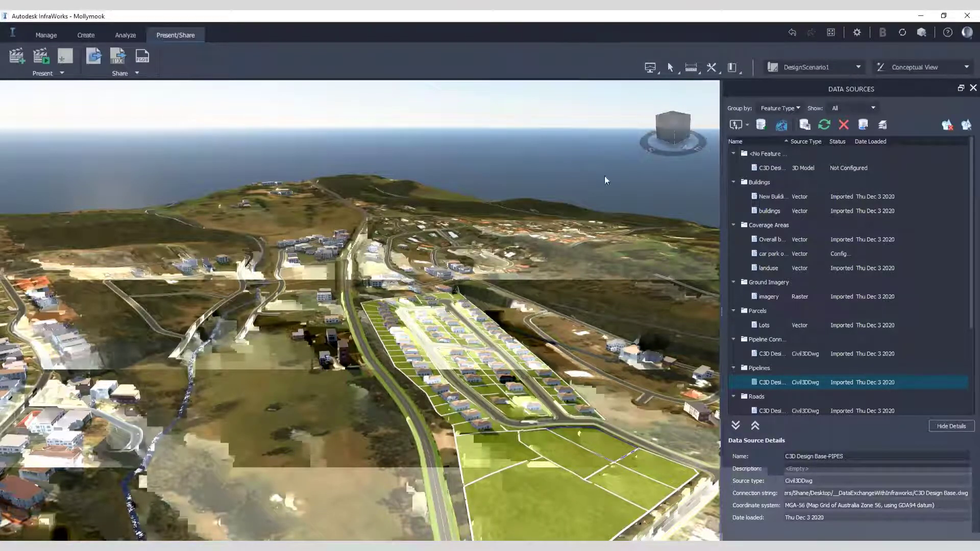
scroll(369, 334, "down", 3)
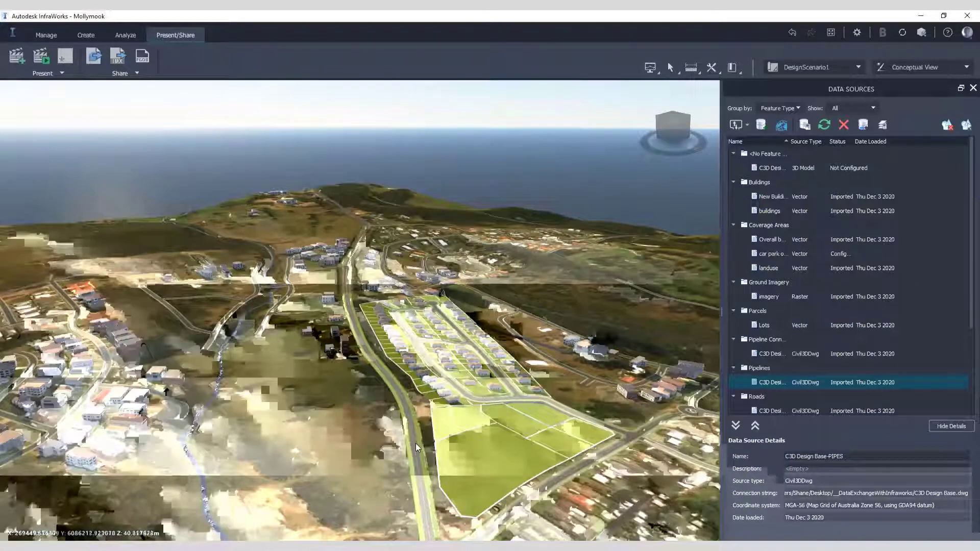
Select the Major Road to show its properties, then view it from top-down and oblique angles.
left_click(414, 444)
left_click_drag(361, 437, 485, 397)
left_click_drag(353, 367, 365, 314)
middle_click_drag(365, 316, 201, 307)
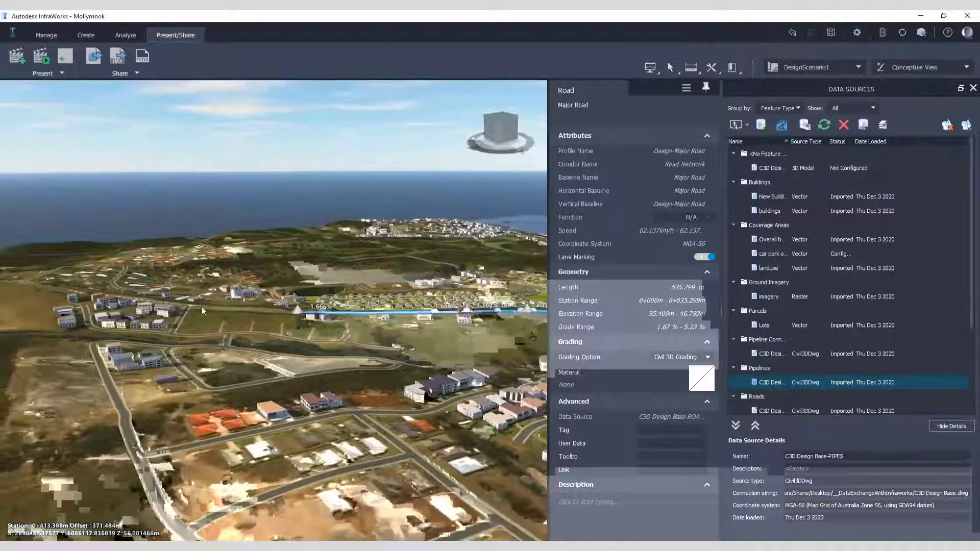
middle_click_drag(439, 318, 396, 332)
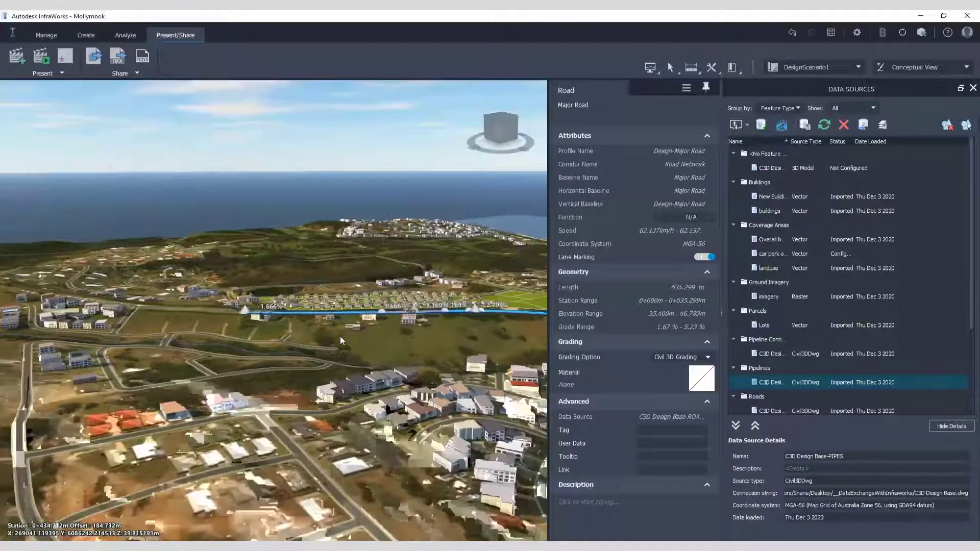
scroll(345, 331, "up", 3)
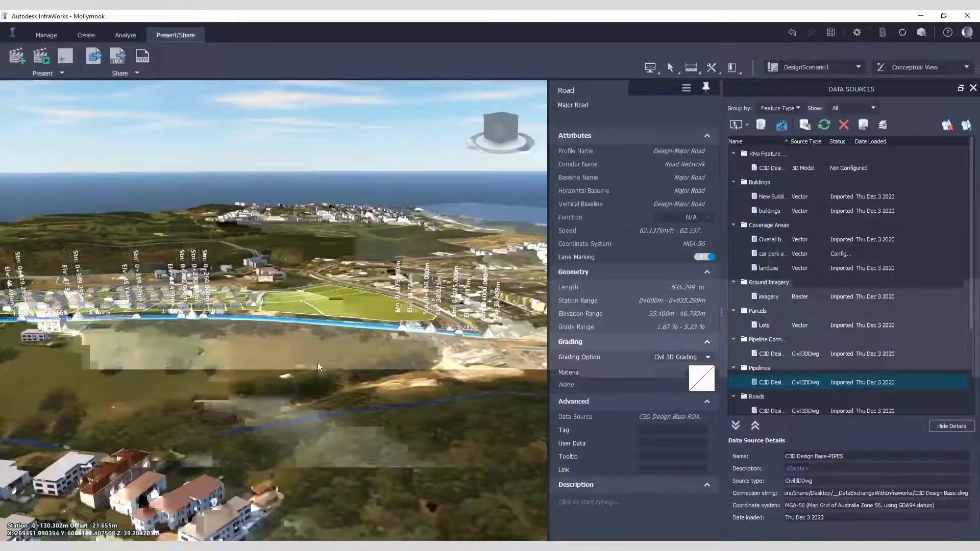
middle_click_drag(318, 364, 273, 280)
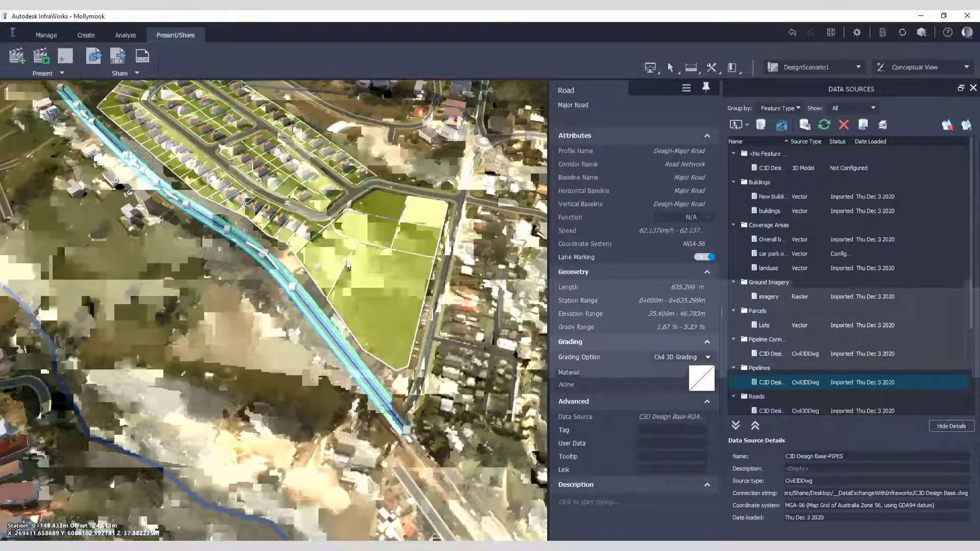
middle_click_drag(323, 288, 296, 318)
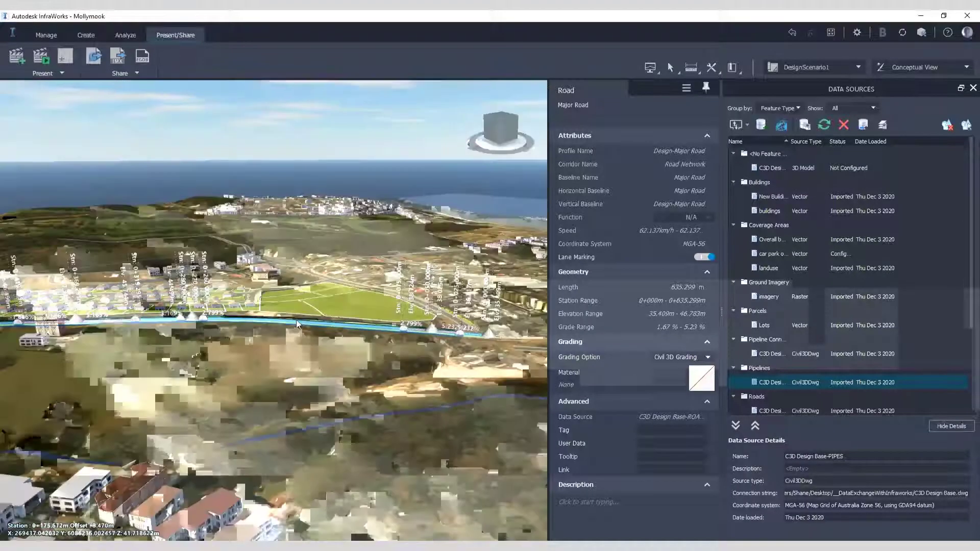
Show the Major Road station in Profile View and slide the station marker along the profile.
right_click(299, 321)
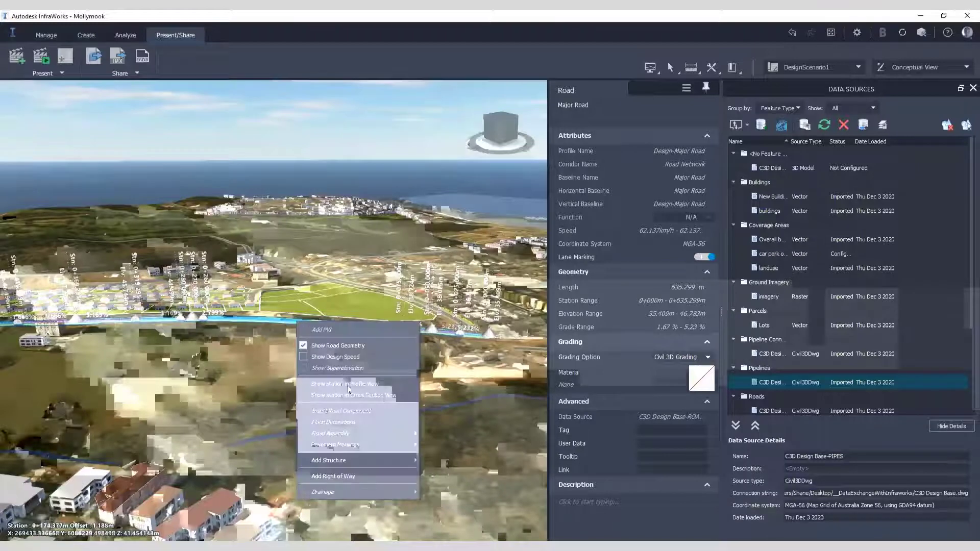
left_click(345, 388)
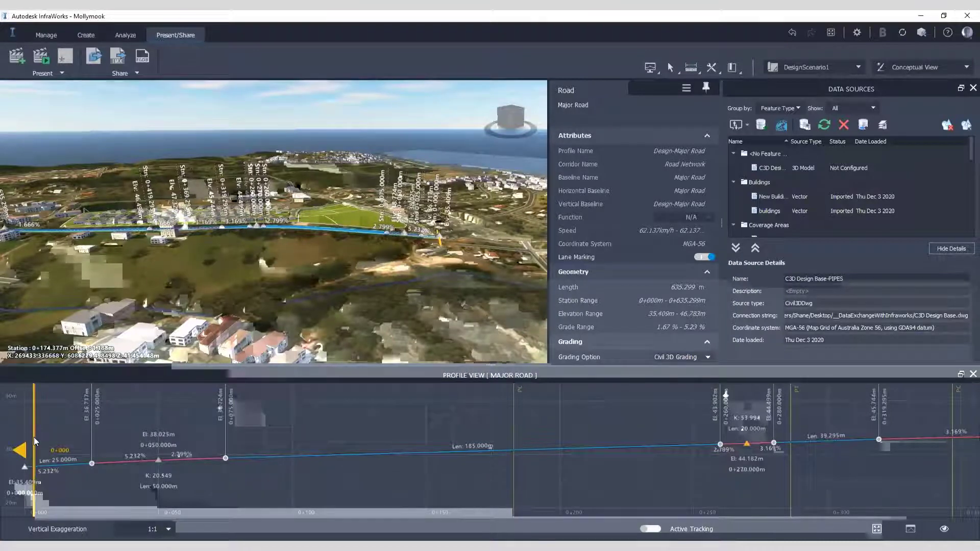
mouse_move(34, 437)
left_mouse_down()
mouse_move(259, 427)
mouse_move(642, 444)
mouse_move(615, 443)
left_mouse_up()
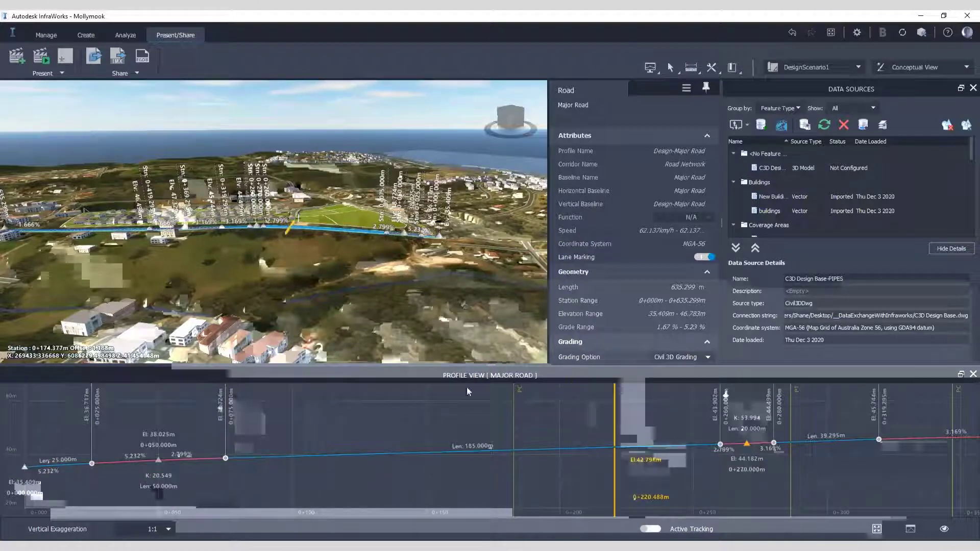
Show the road cross section at about station 0+221, then close the profile view.
right_click(294, 228)
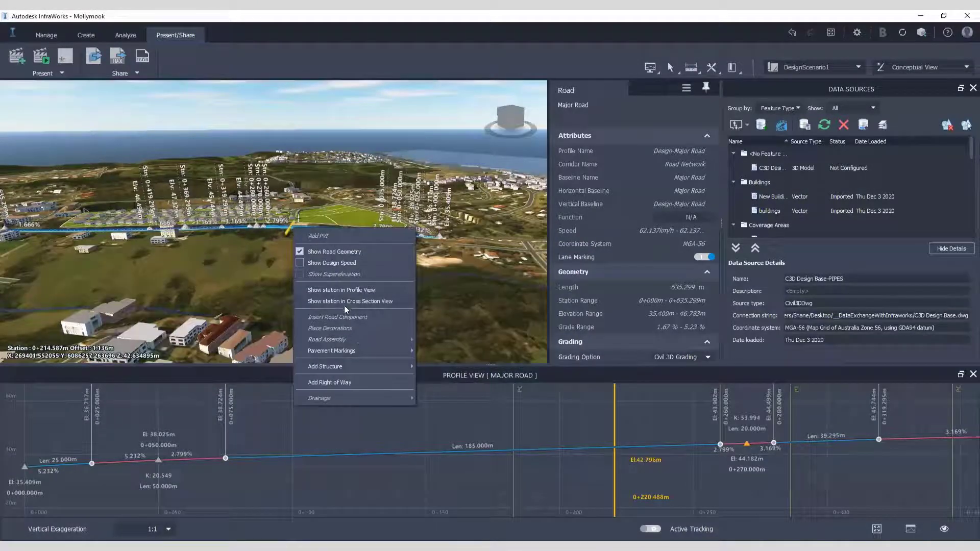
left_click(347, 302)
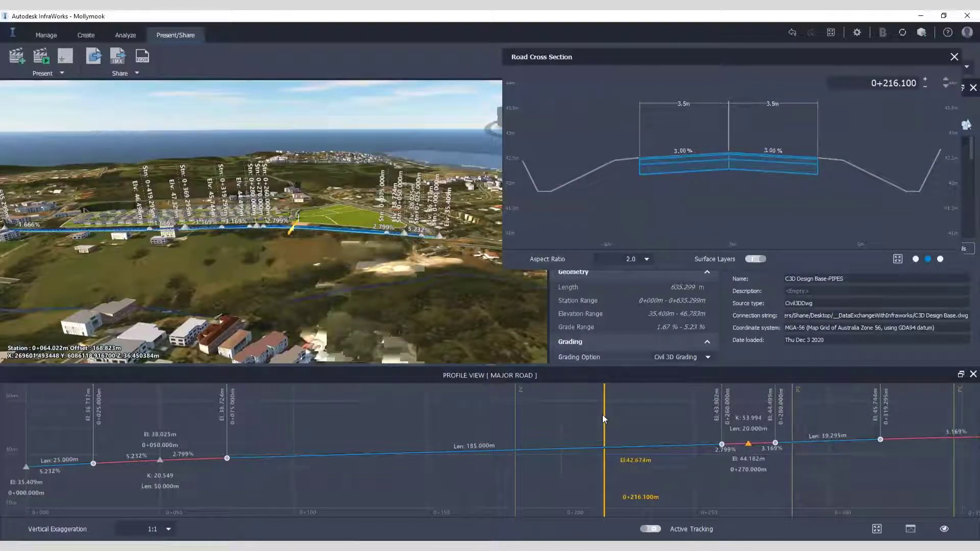
mouse_move(603, 419)
left_mouse_down()
mouse_move(914, 417)
mouse_move(175, 390)
mouse_move(619, 430)
left_mouse_up()
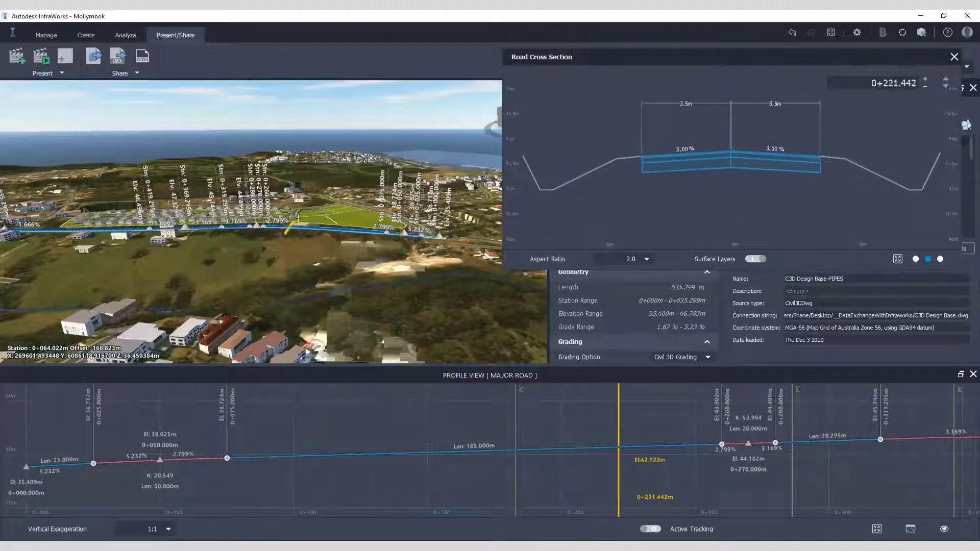
left_click(973, 374)
Close the cross section and drag car park outline.sdf from File Explorer into the model.
left_click(953, 57)
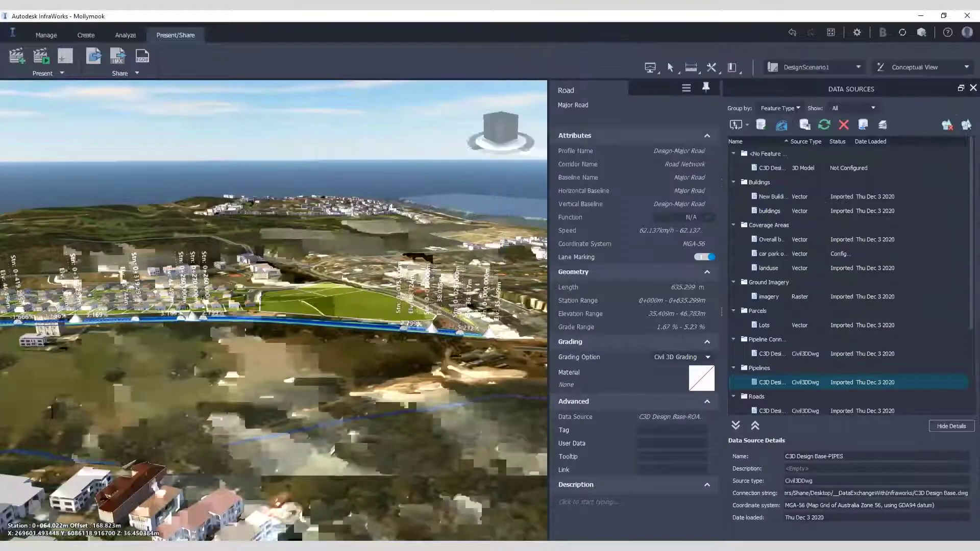
key("alt+Tab")
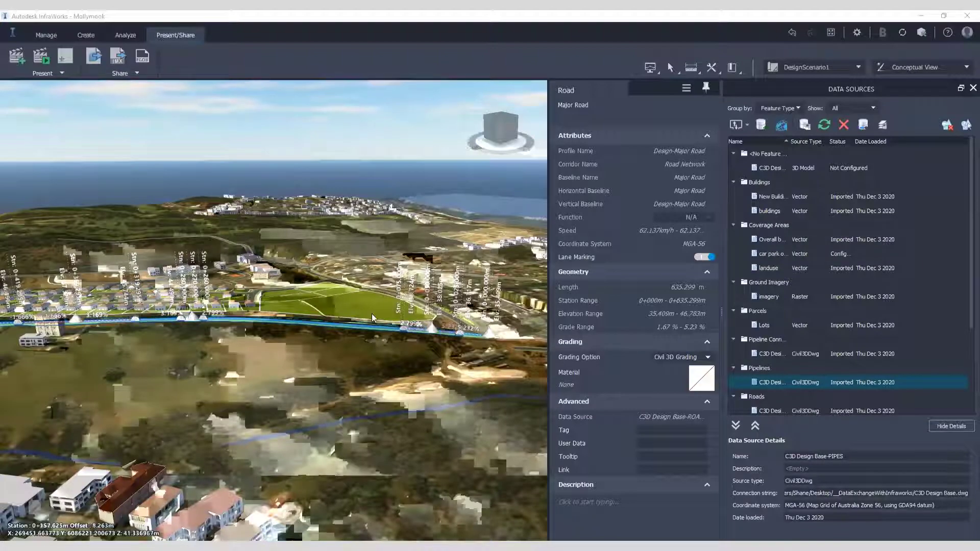
left_click_drag(371, 318, 432, 299)
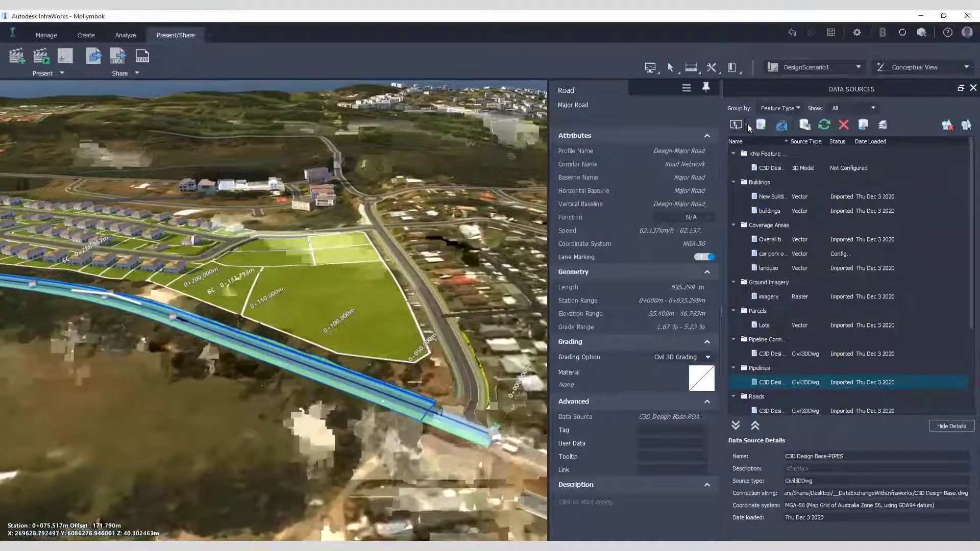
key("alt+Tab")
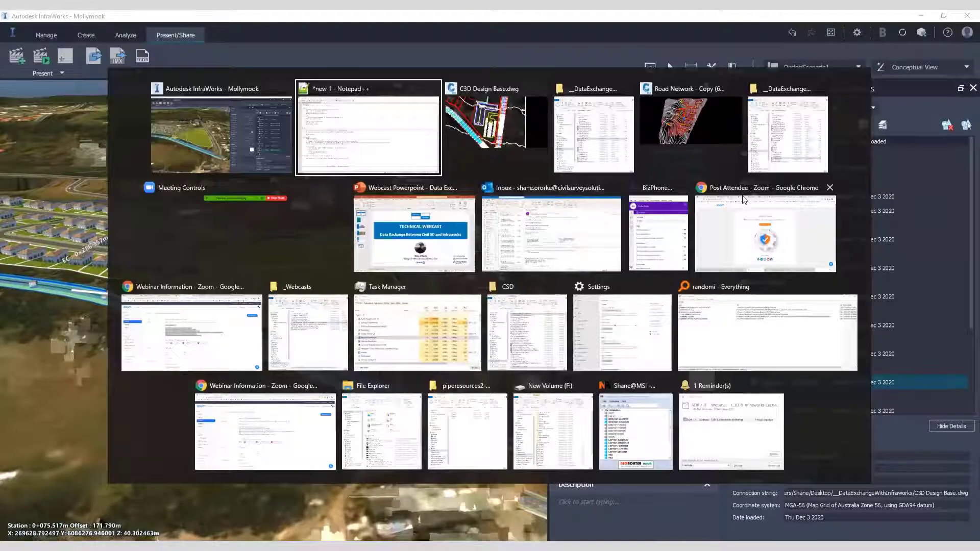
key("alt+Tab")
key("alt+Tab")
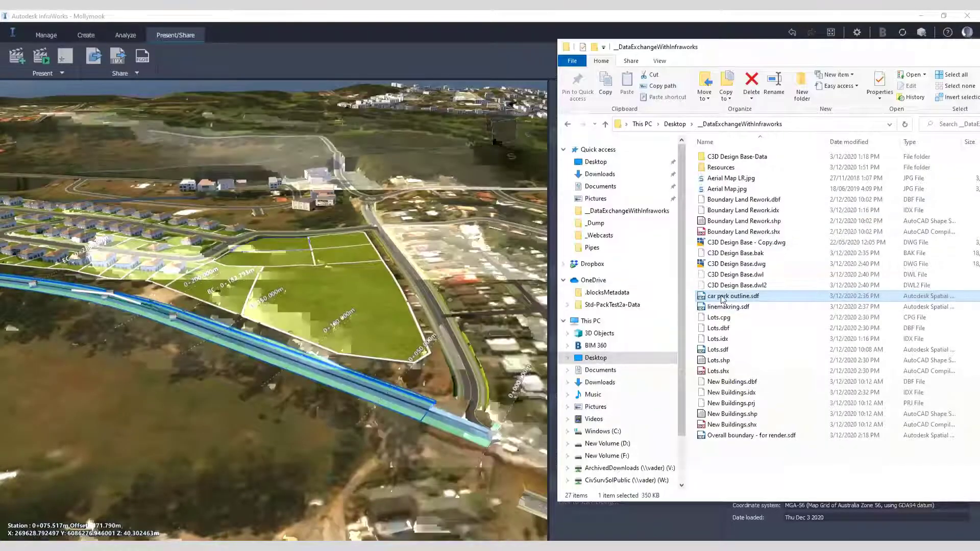
left_click_drag(720, 297, 412, 329)
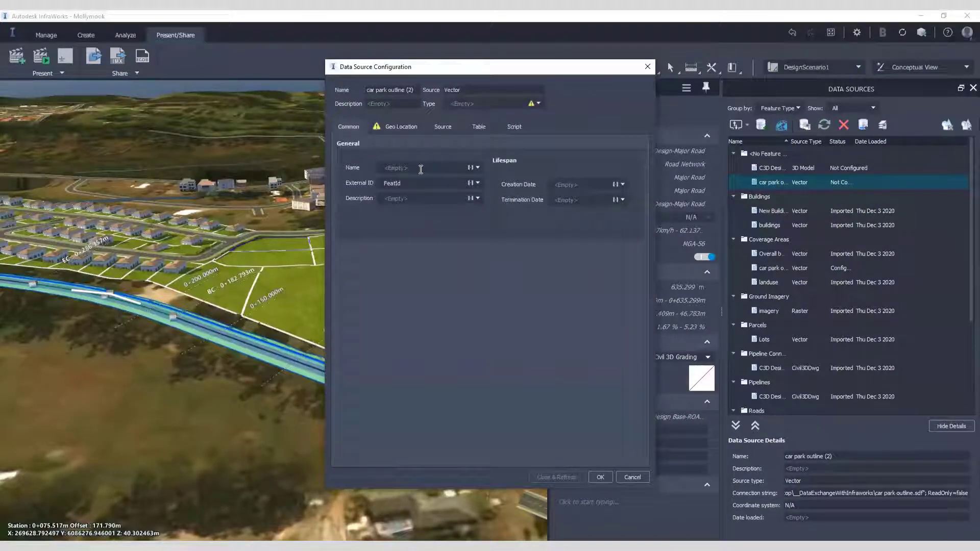
Import car park outline as Coverage Areas in MGA-56 with the Material/Terrain/Gravel rule style.
left_click(477, 104)
left_click(477, 134)
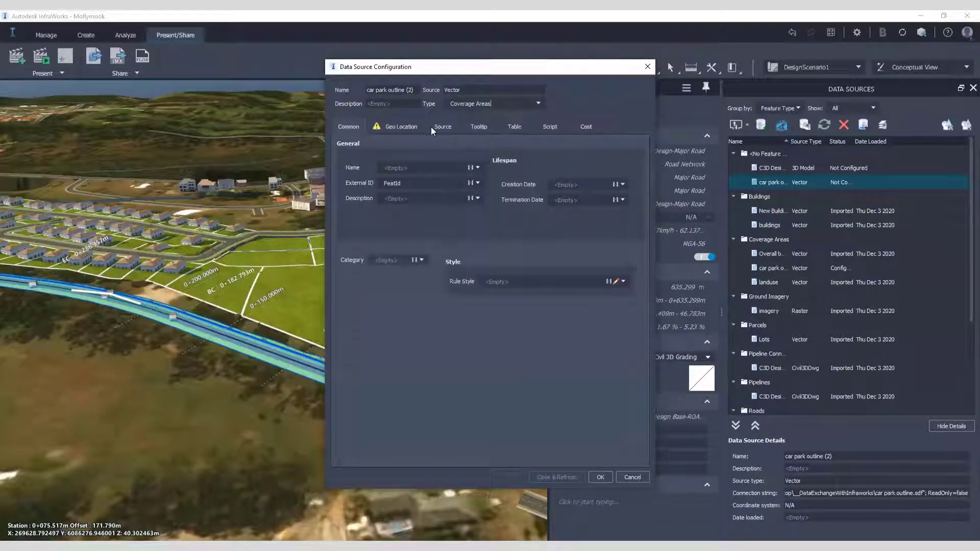
left_click(414, 125)
left_click(640, 145)
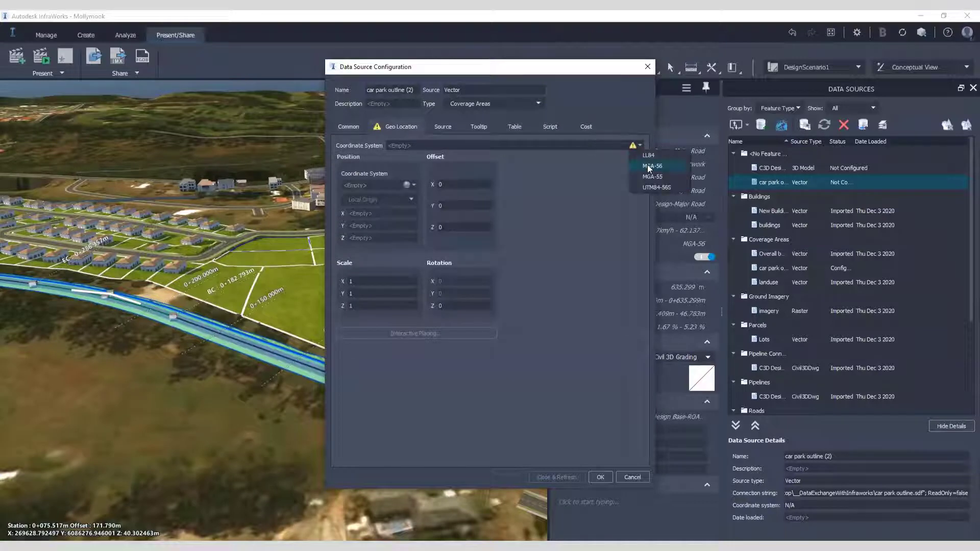
left_click(650, 166)
left_click(353, 129)
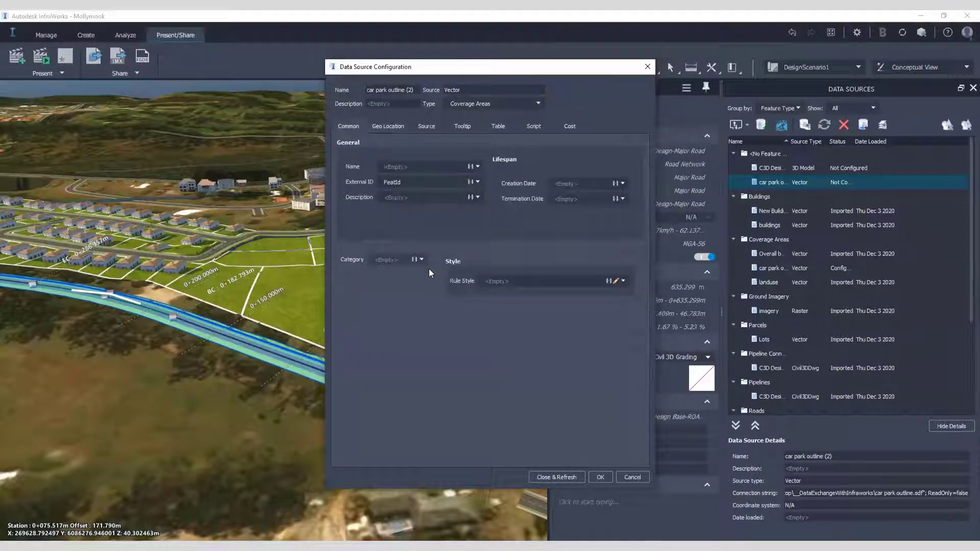
left_click(616, 280)
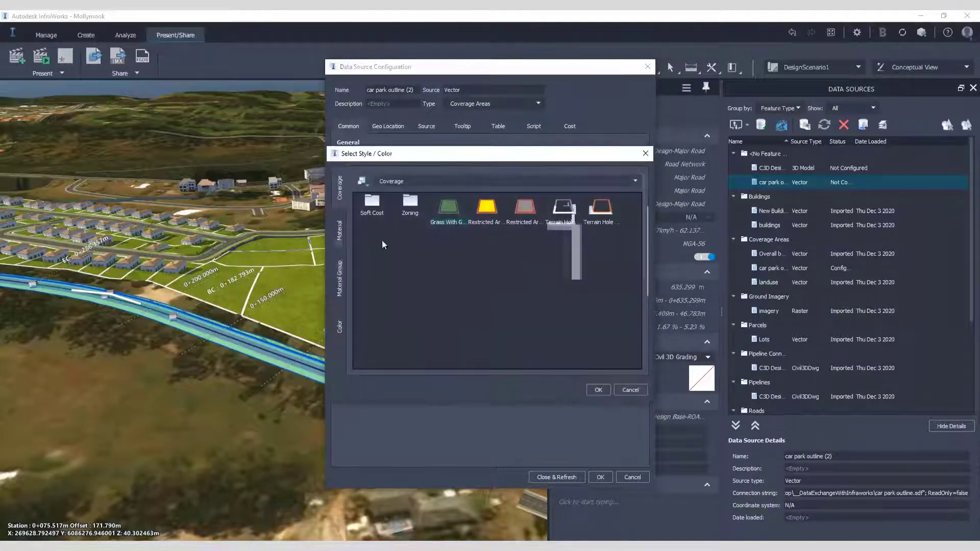
left_click(339, 234)
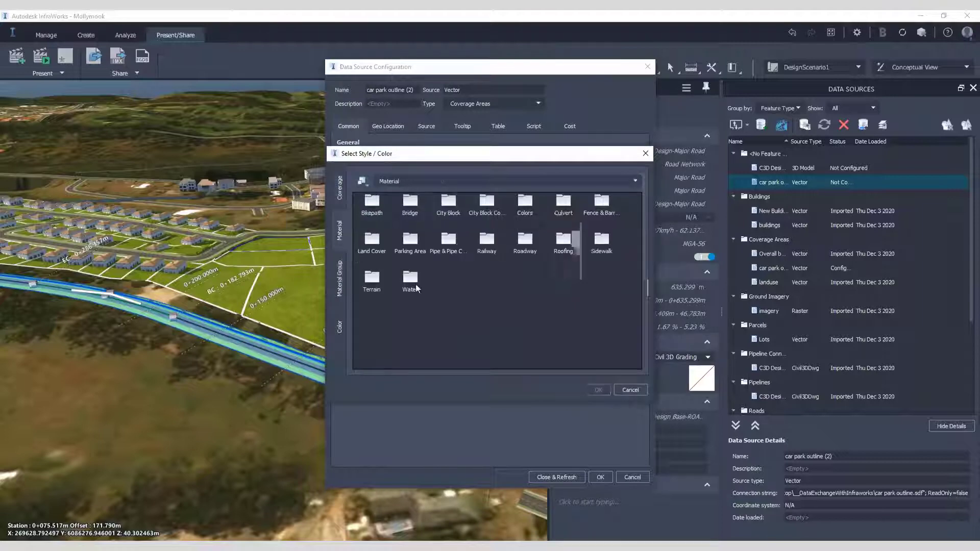
double_click(372, 278)
left_click(372, 244)
left_click(598, 389)
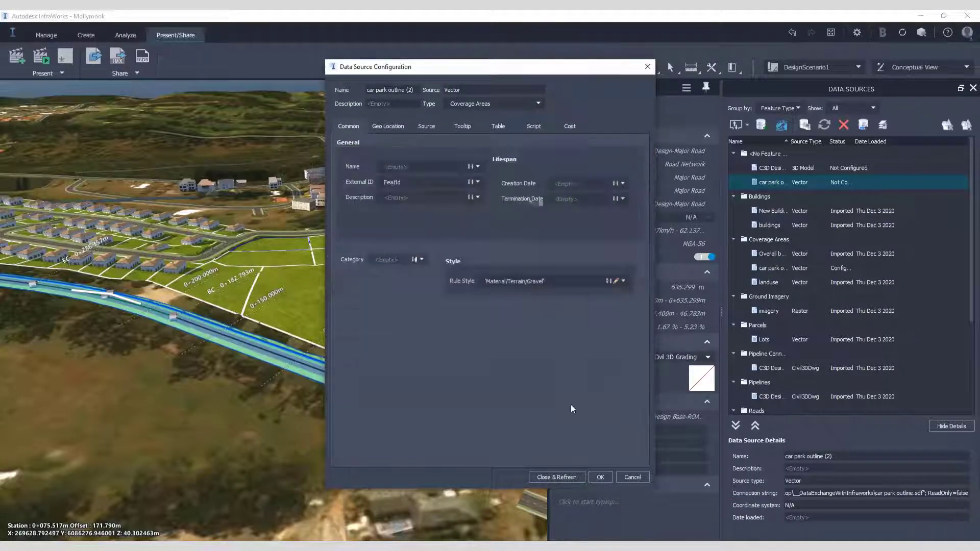
left_click(568, 476)
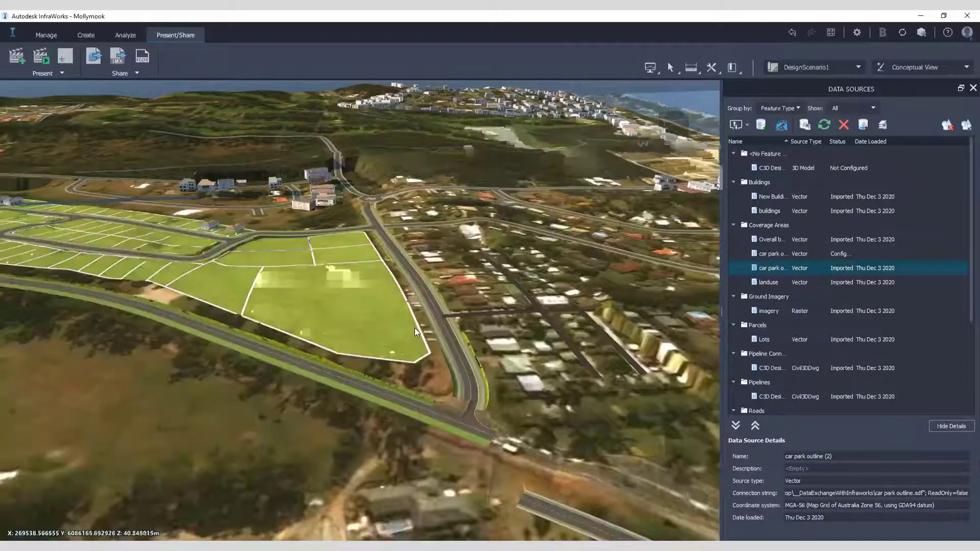
Remove the duplicate 'car park outline (2)' data source.
left_click_drag(414, 328, 391, 339)
scroll(385, 346, "up", 2)
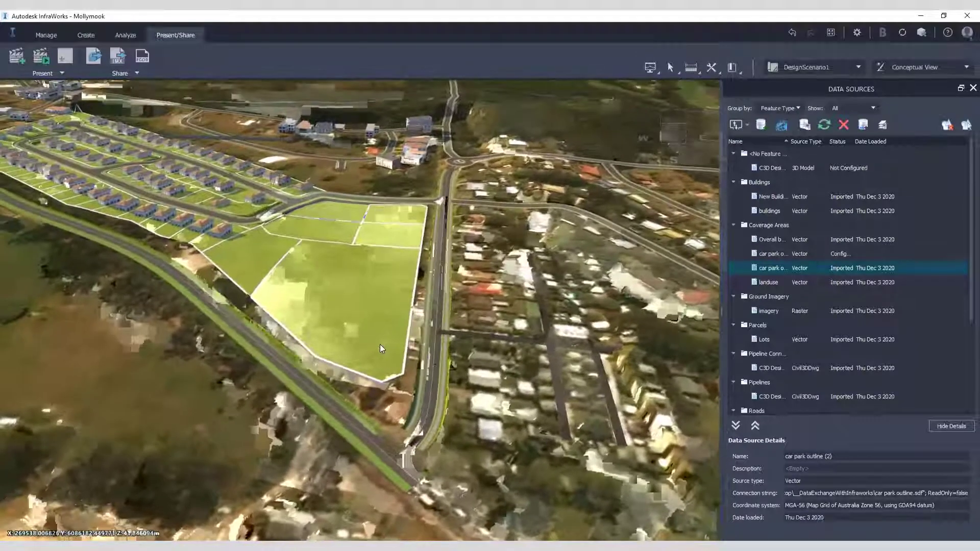
scroll(379, 345, "up", 2)
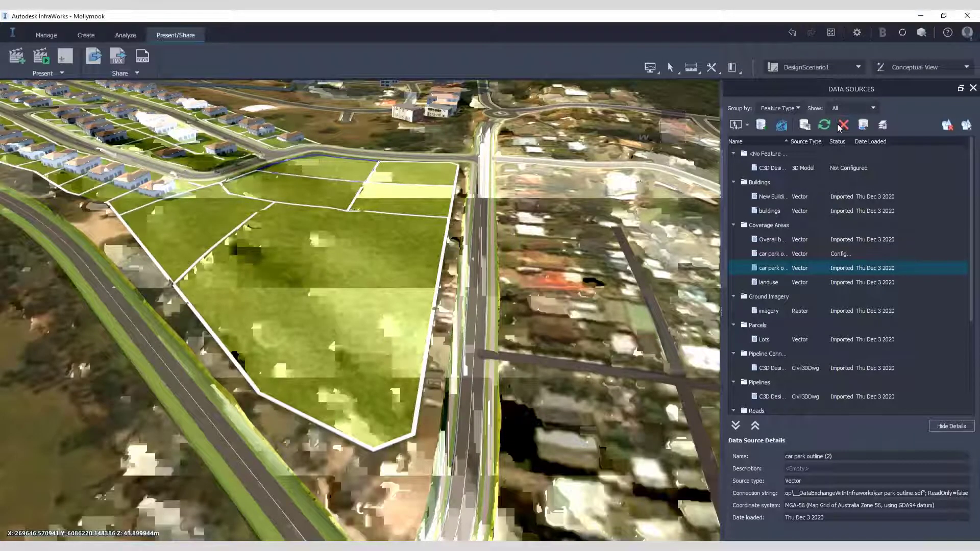
left_click(843, 125)
left_click(543, 290)
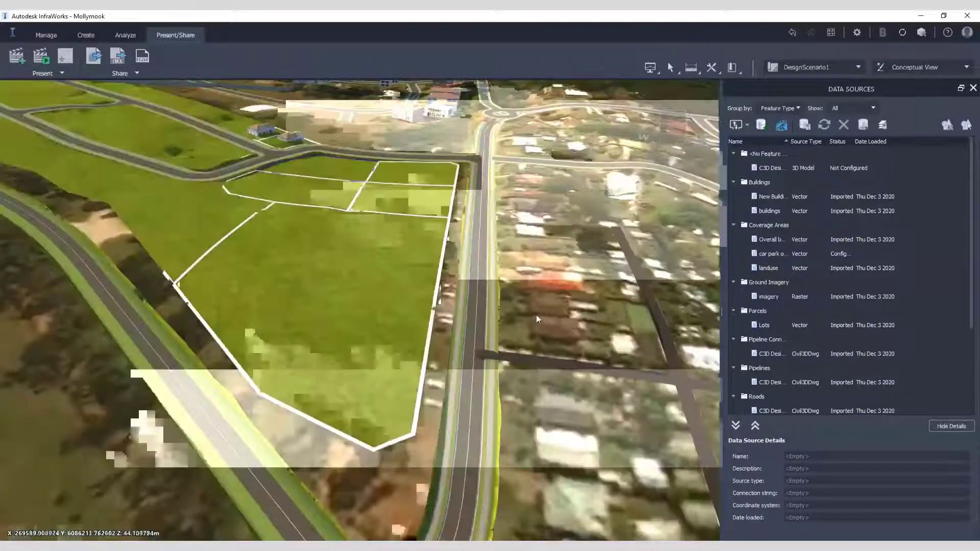
Reopen the 'car park outline' configuration, review its tabs, and re-import it with Close & Refresh.
double_click(772, 255)
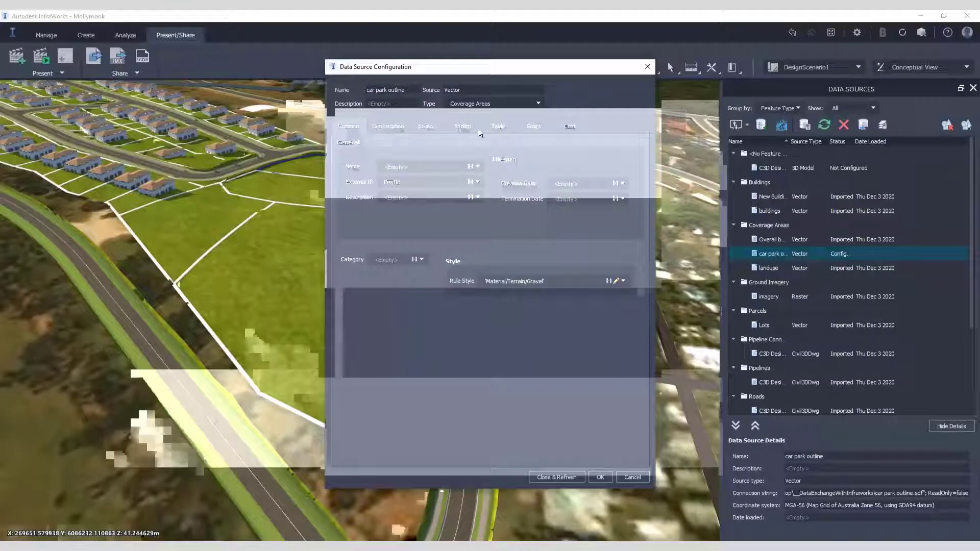
left_click(426, 126)
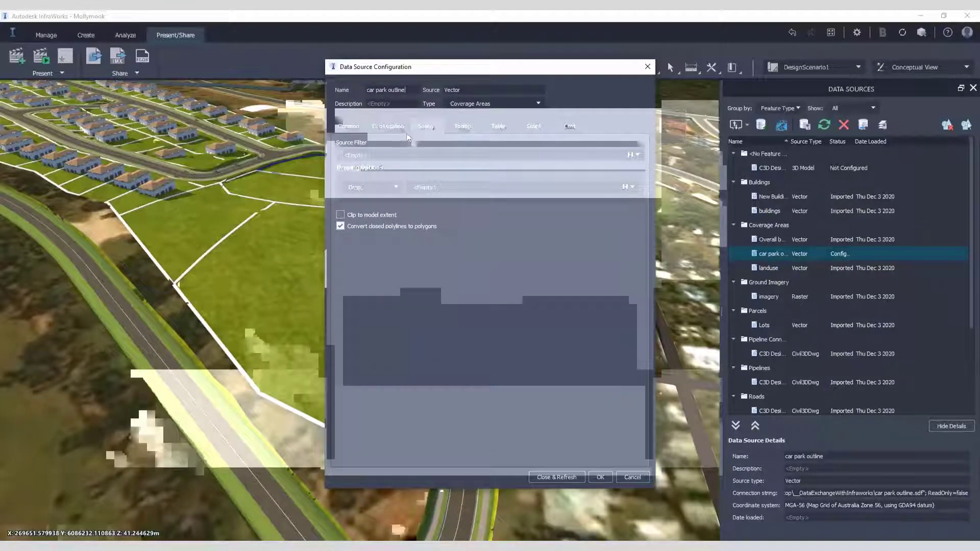
left_click(392, 127)
left_click(353, 127)
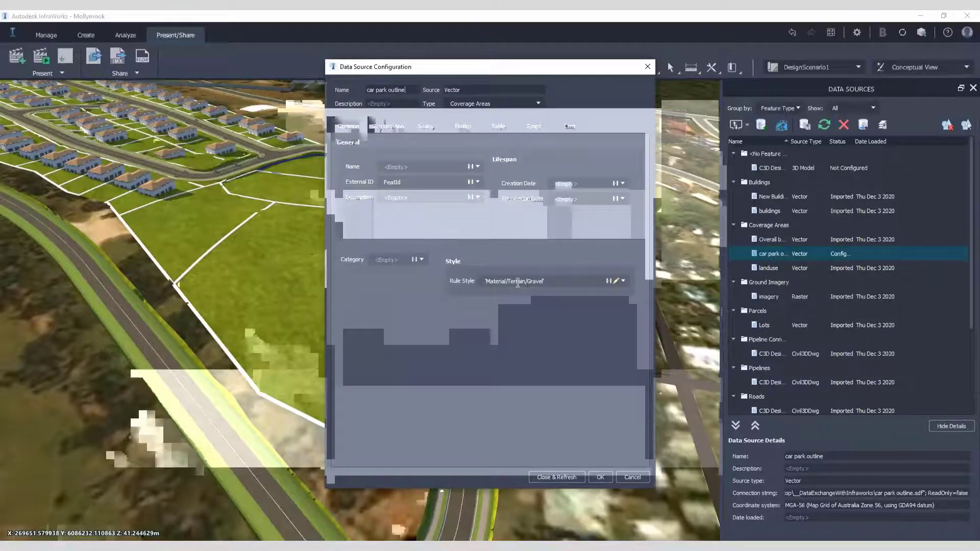
left_click(498, 126)
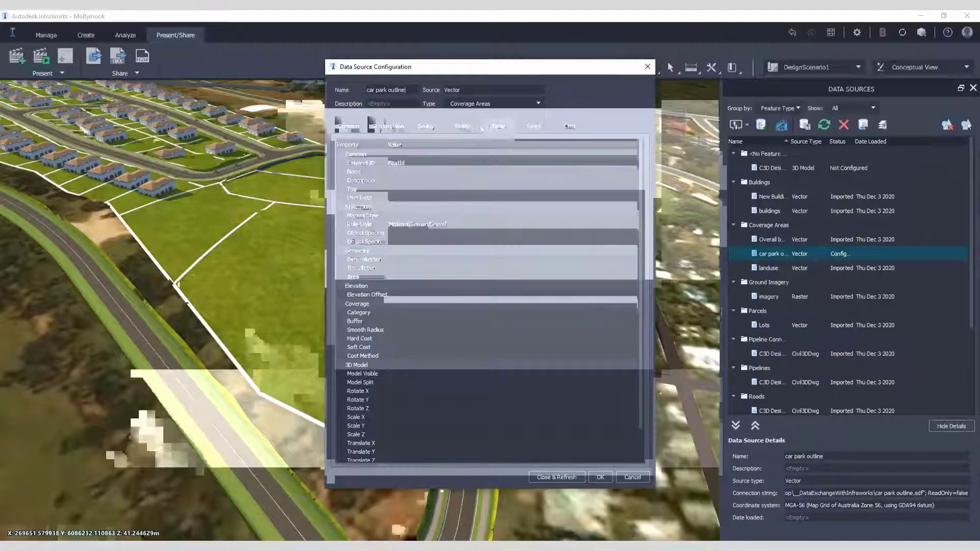
left_click(463, 126)
left_click(548, 477)
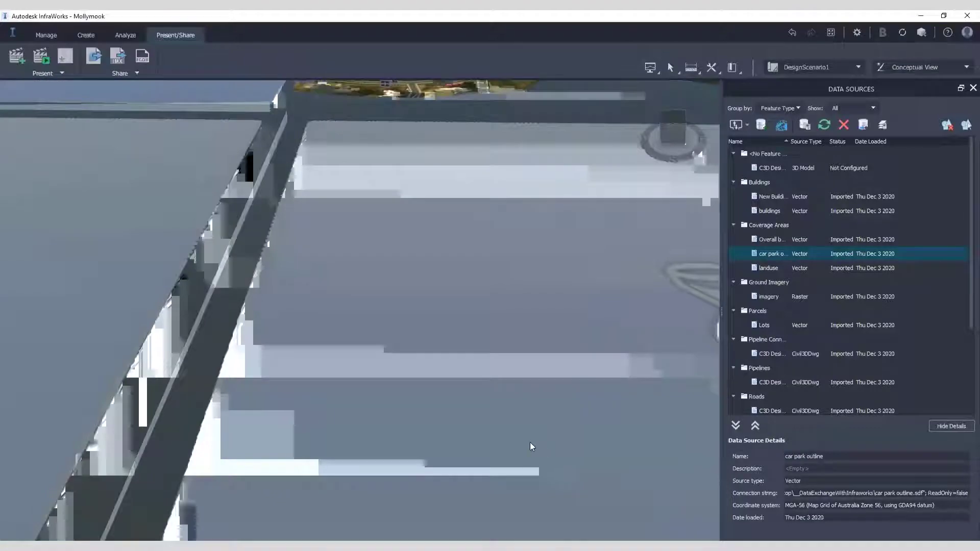
scroll(474, 412, "down", 5)
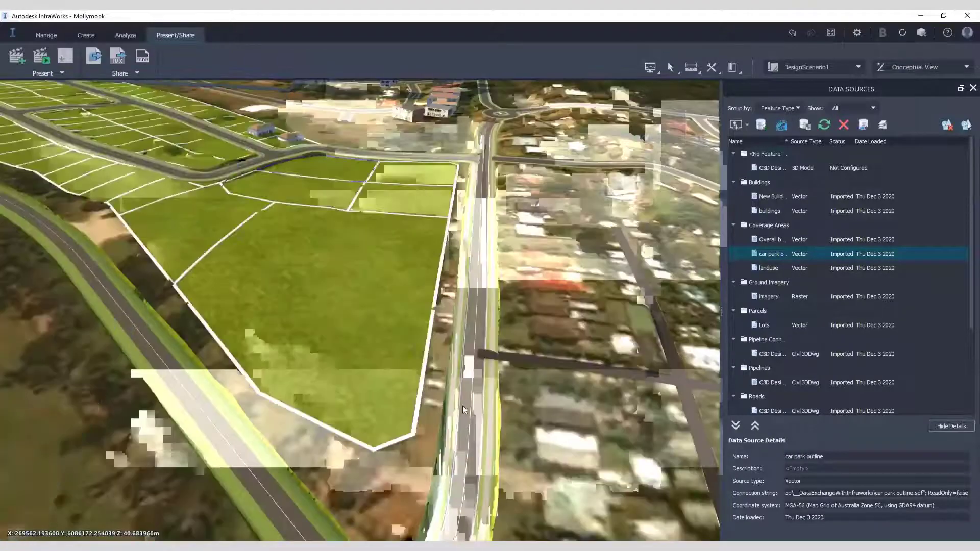
left_click_drag(329, 337, 339, 347)
scroll(397, 326, "down", 5)
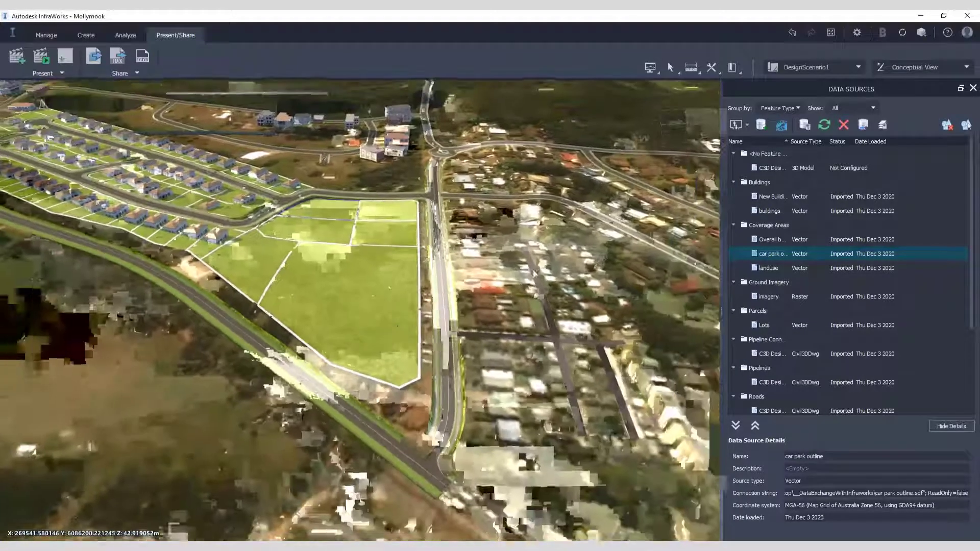
Open Manage > Surface Layers, try reordering the car park outline layer, and close it.
left_click(46, 35)
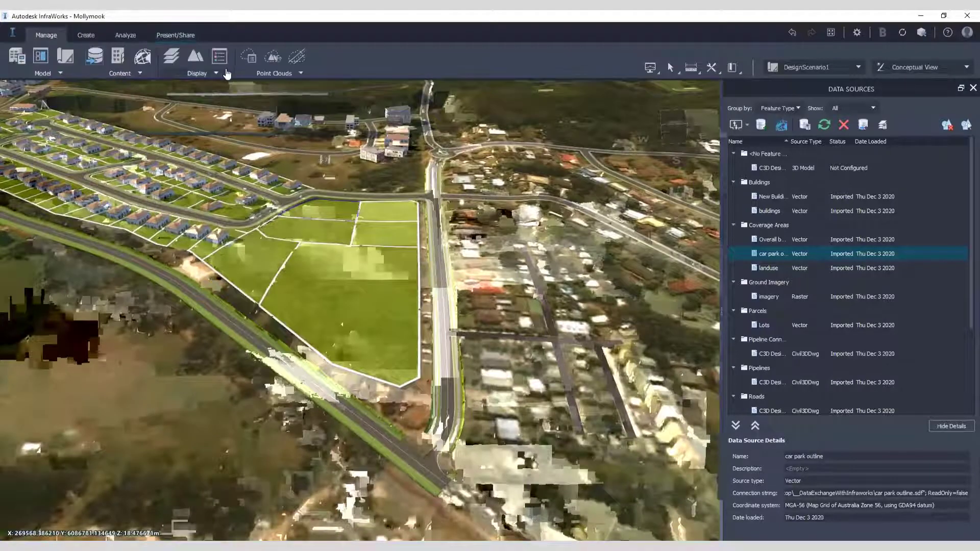
left_click(171, 57)
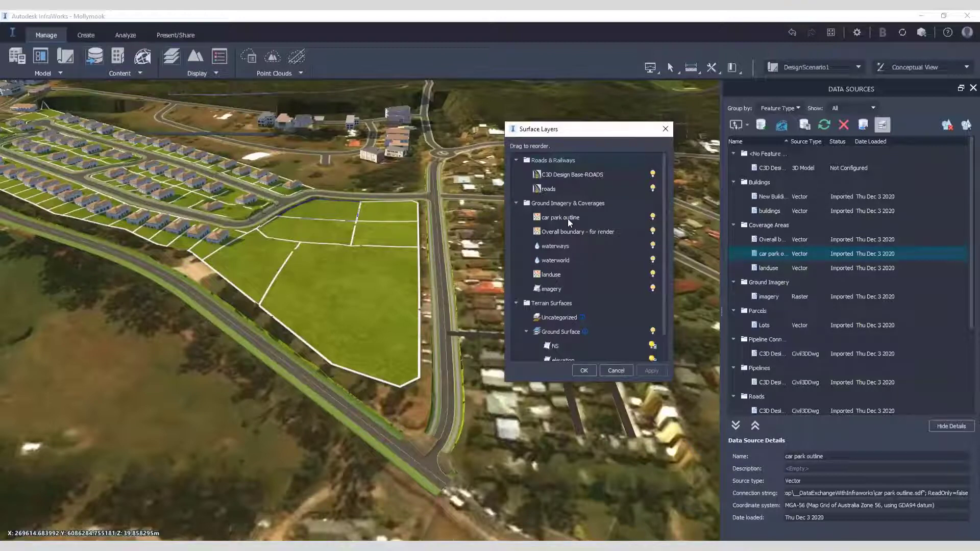
mouse_move(568, 221)
left_mouse_down()
mouse_move(570, 234)
mouse_move(568, 220)
left_mouse_up()
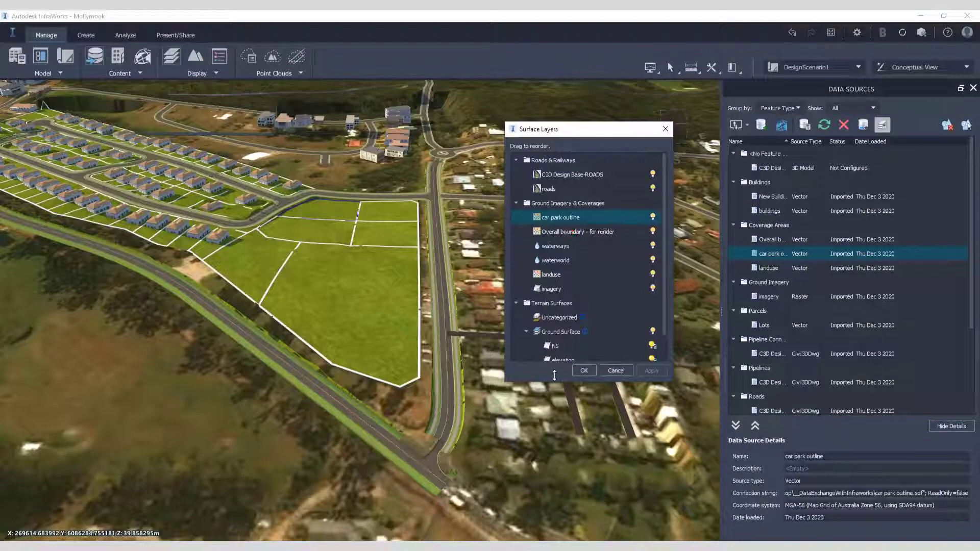
left_click(584, 371)
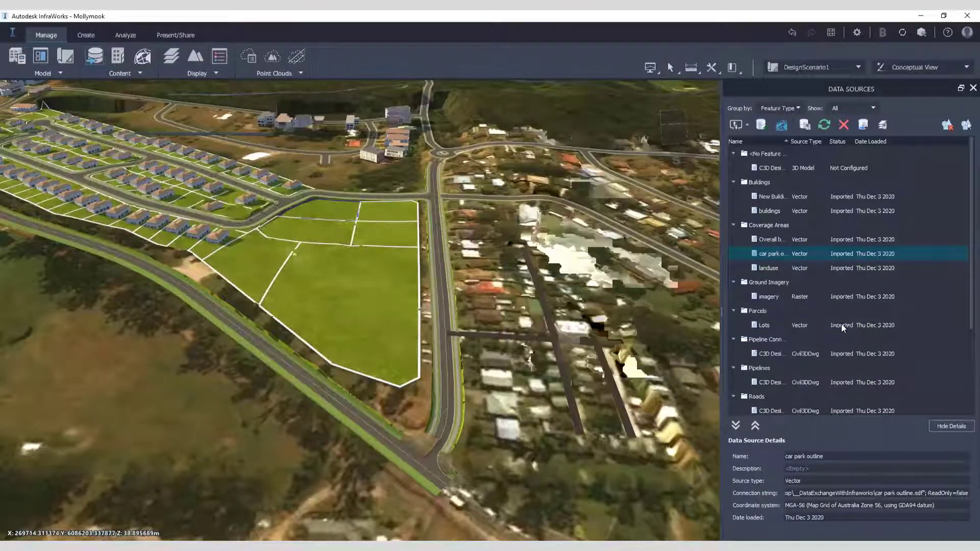
Delete the 'car park outline' source from Data Sources and confirm the removal.
scroll(353, 314, "down", 3)
left_click_drag(345, 313, 337, 298)
scroll(368, 319, "down", 3)
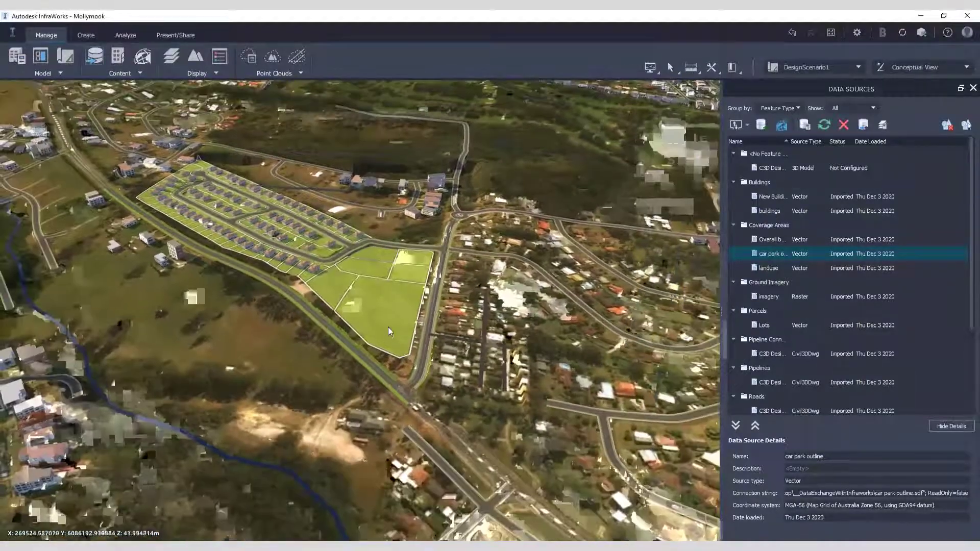
left_click_drag(388, 327, 401, 329)
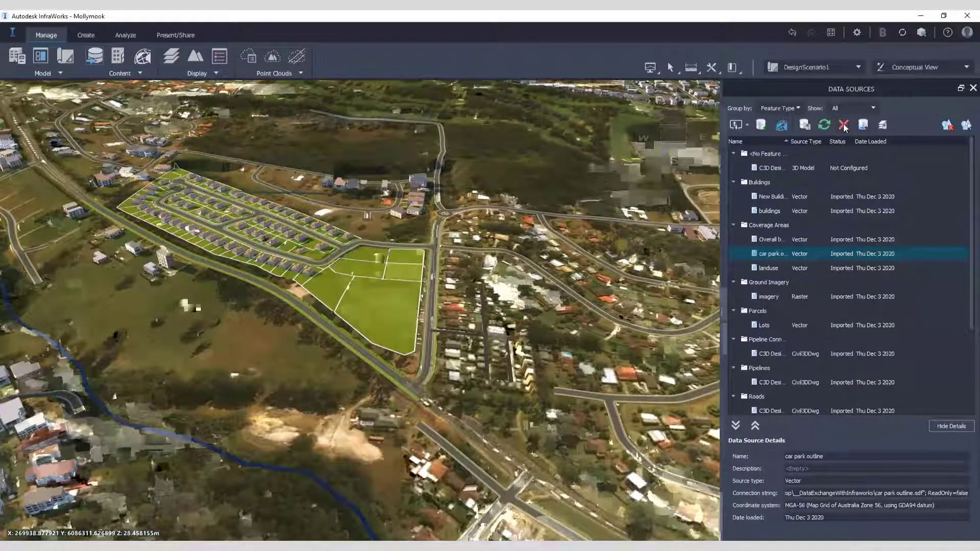
left_click(843, 125)
left_click(546, 297)
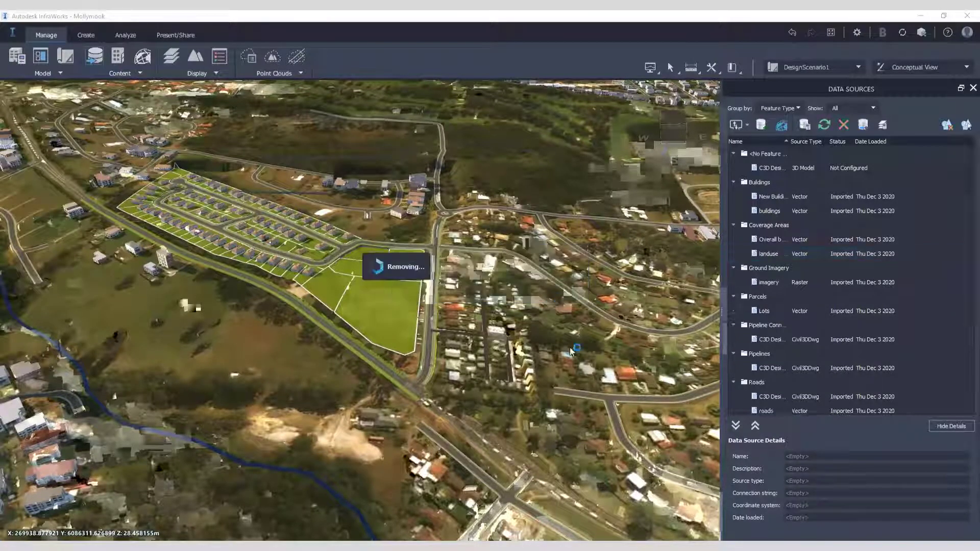
scroll(320, 396, "up", 10)
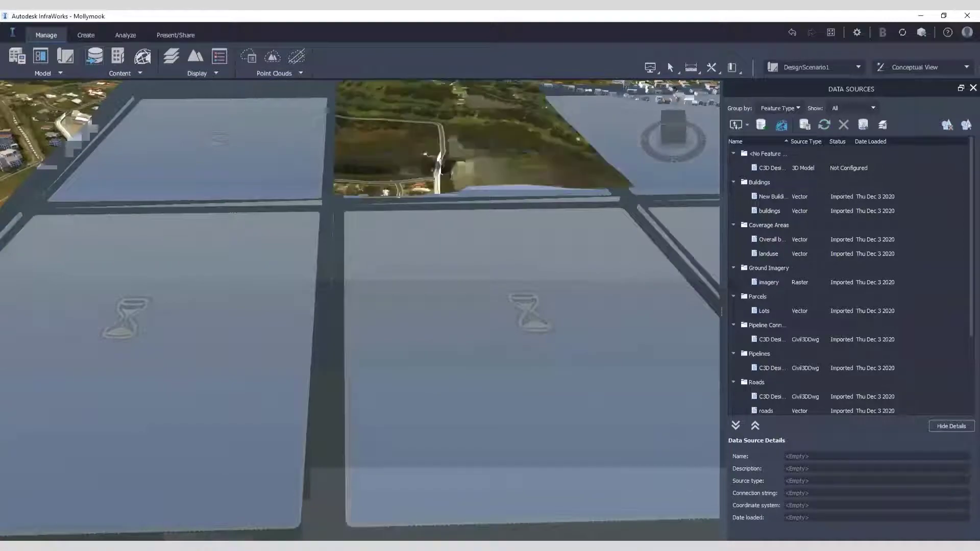
In Civil 3D, select the car park kerb polyline and make it closed in Properties.
mouse_move(192, 545)
left_click(243, 512)
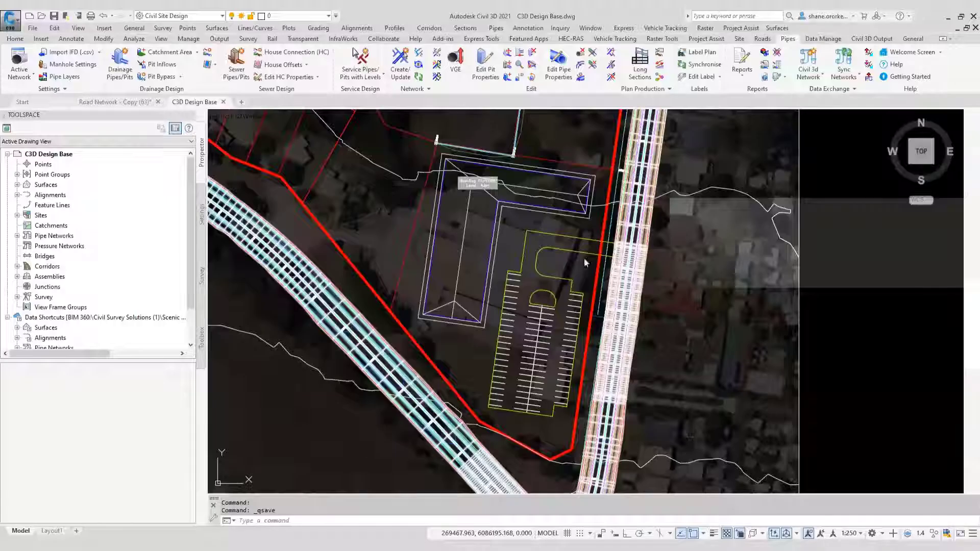
left_click(577, 239)
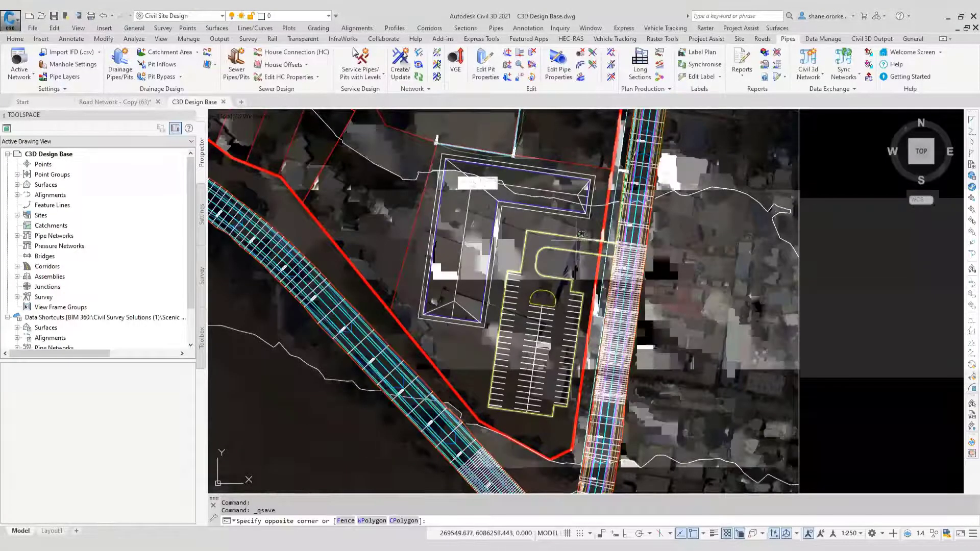
left_click(562, 295)
type("mo")
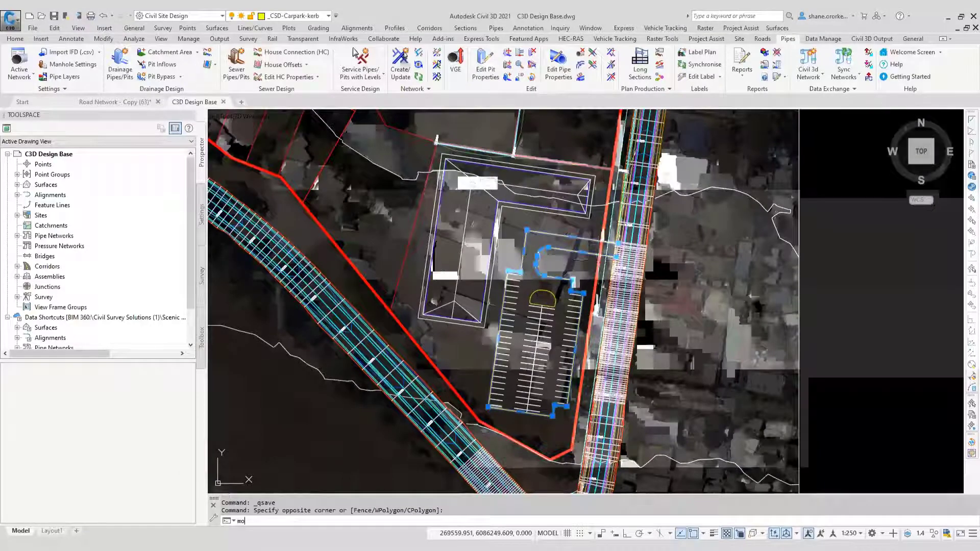
key("Return")
left_click(959, 386)
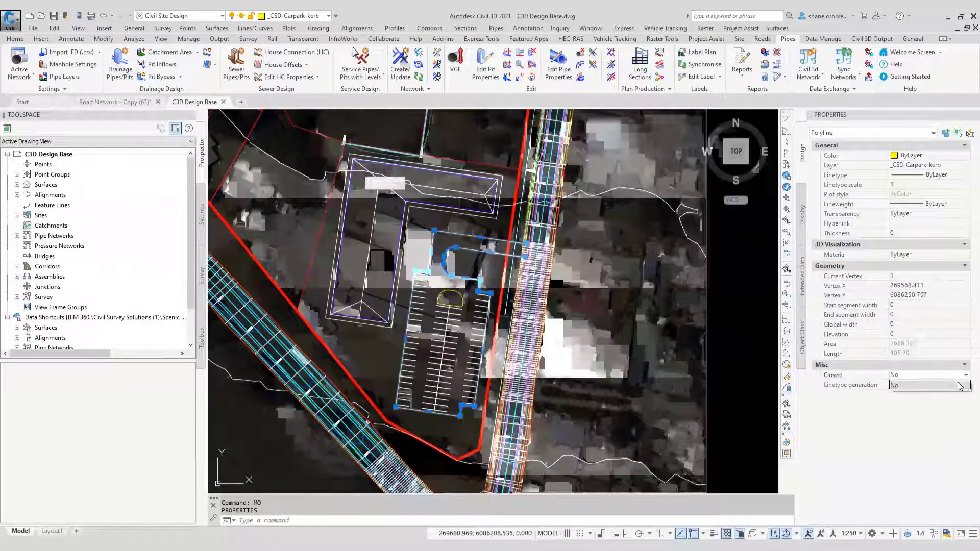
left_click(959, 386)
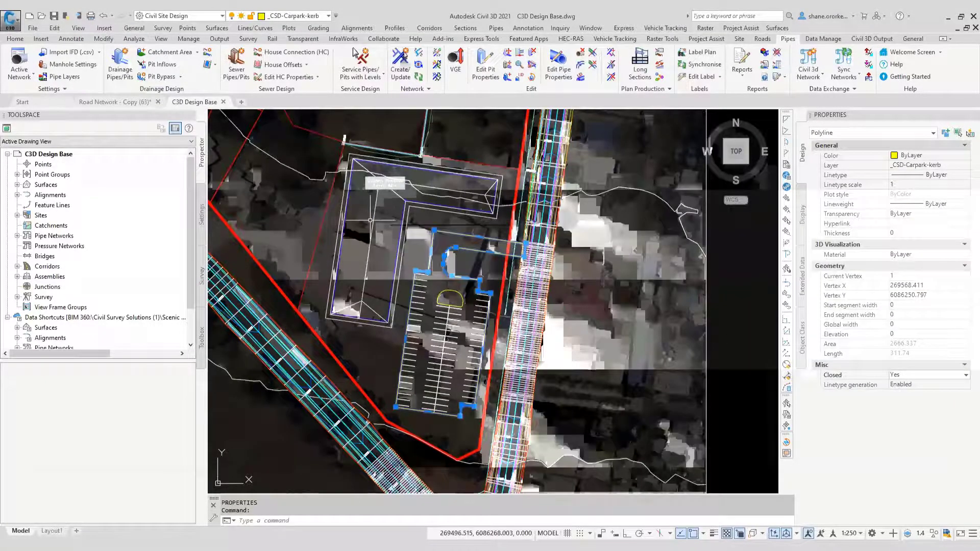
Start the SDF export and name the output file 'closed this time'.
type("map")
key("BackSpace")
key("BackSpace")
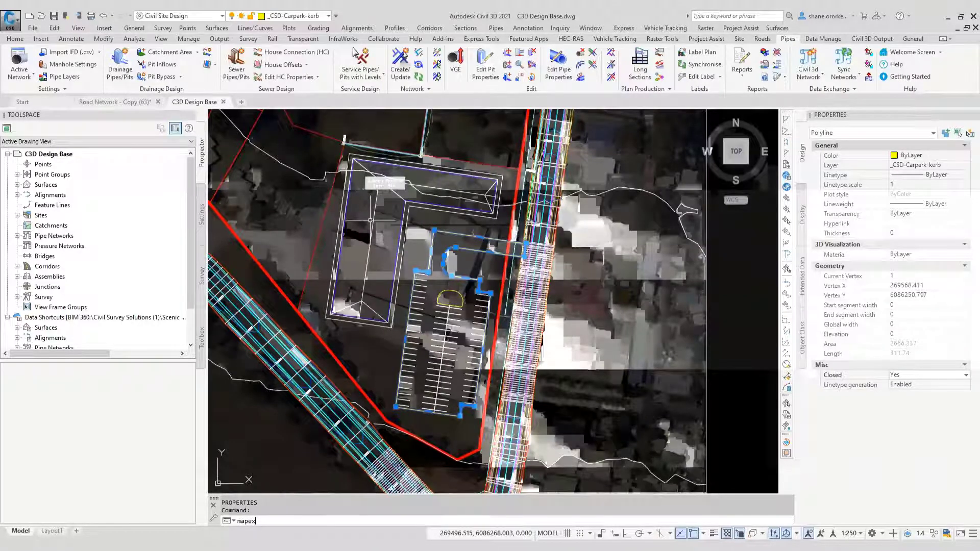
key("Return")
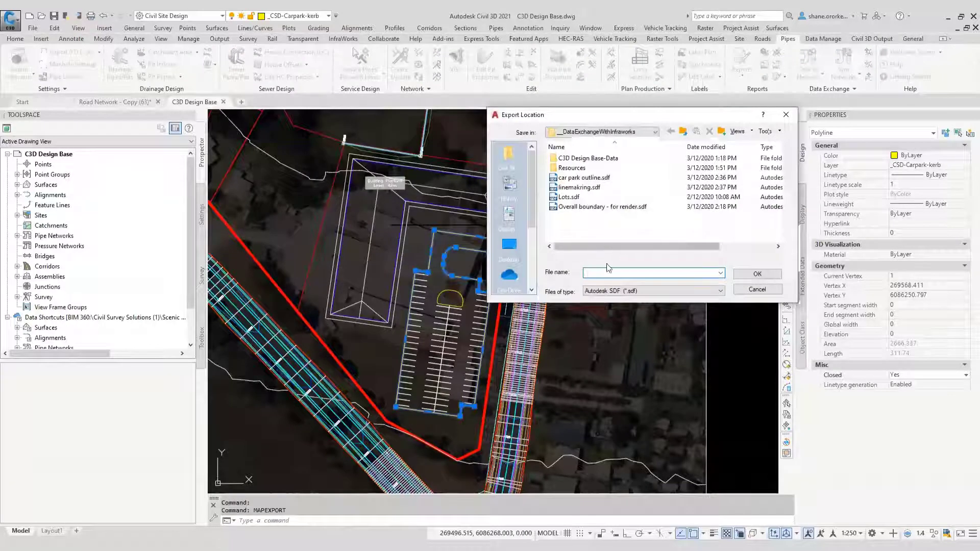
type("closed thi")
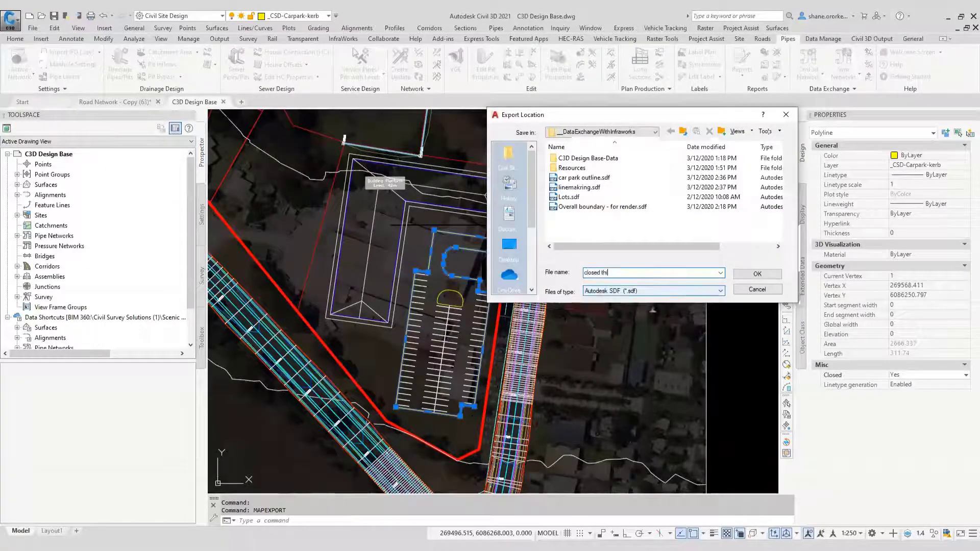
type("s time")
key("Return")
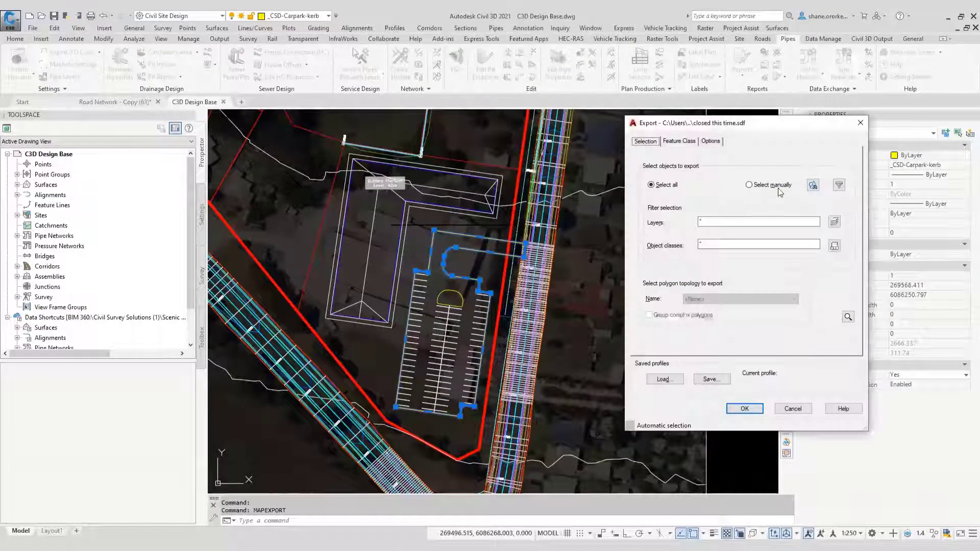
Export only the picked car park outline, treating closed polylines as polygons, then return to InfraWorks.
left_click(773, 187)
left_click(813, 185)
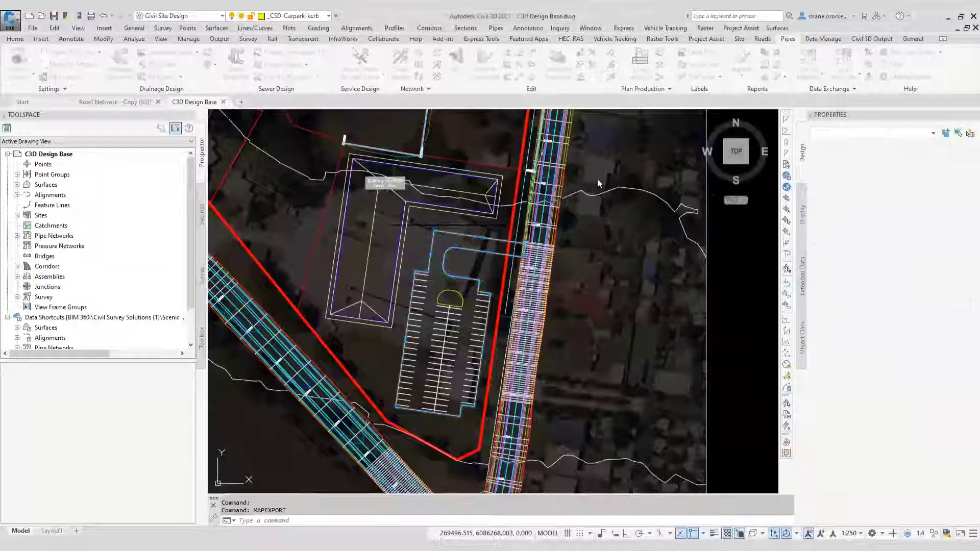
left_click(489, 332)
key("Return")
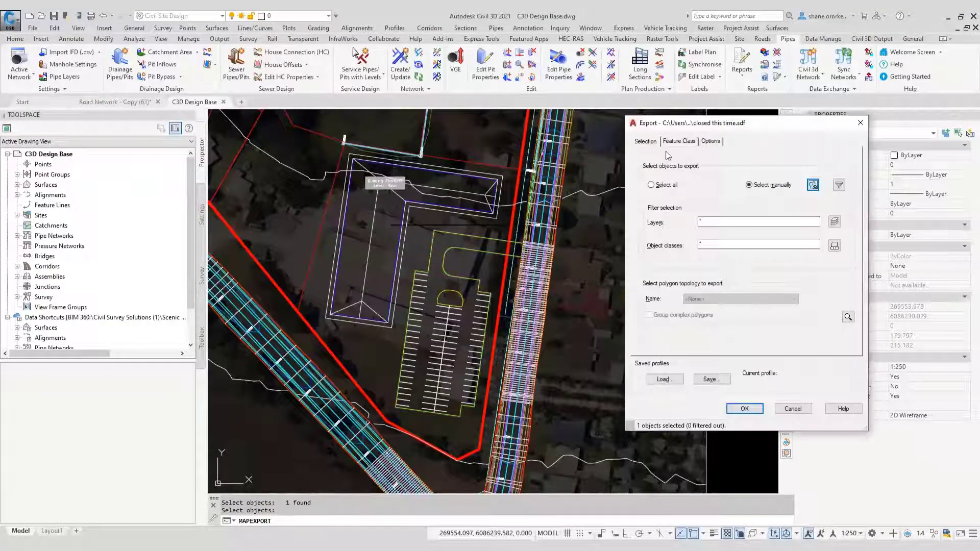
left_click(710, 142)
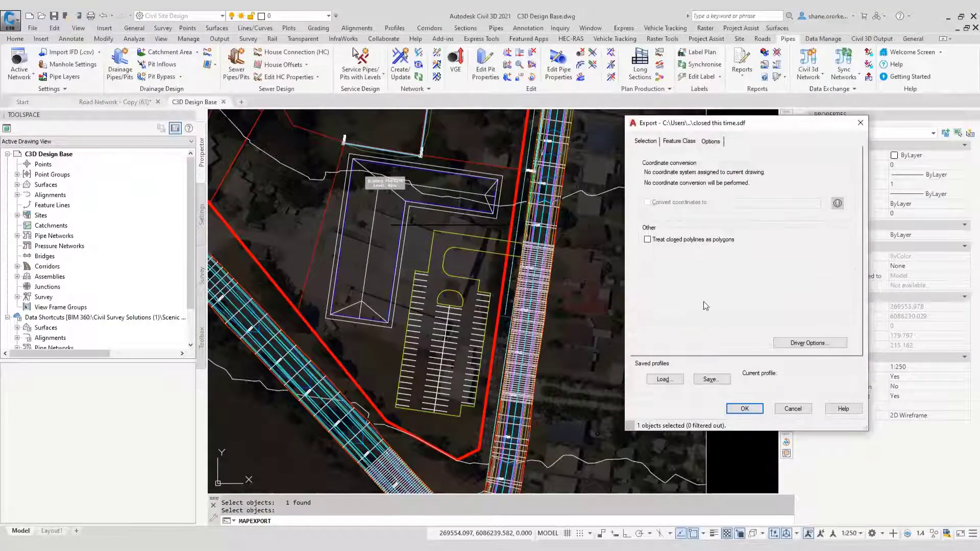
left_click(701, 239)
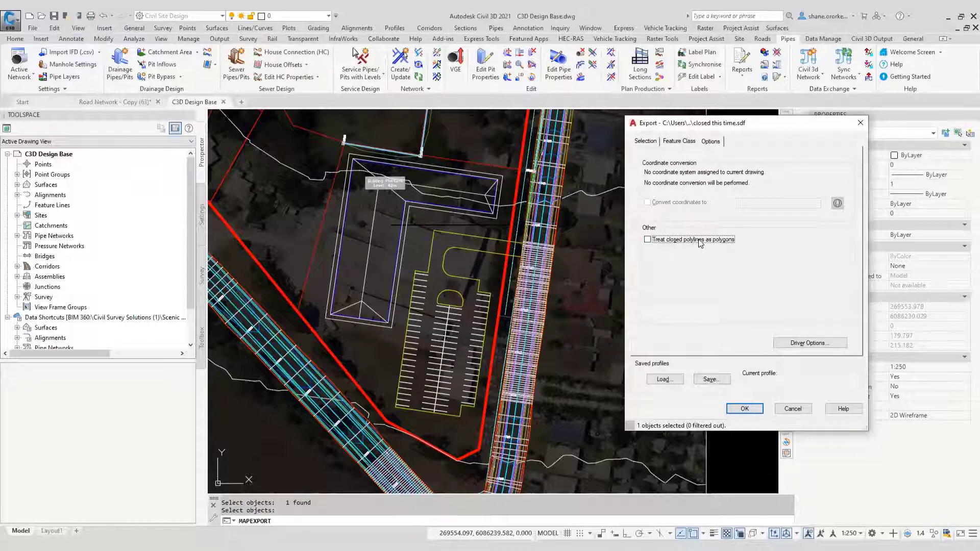
left_click(744, 408)
key("alt+Tab")
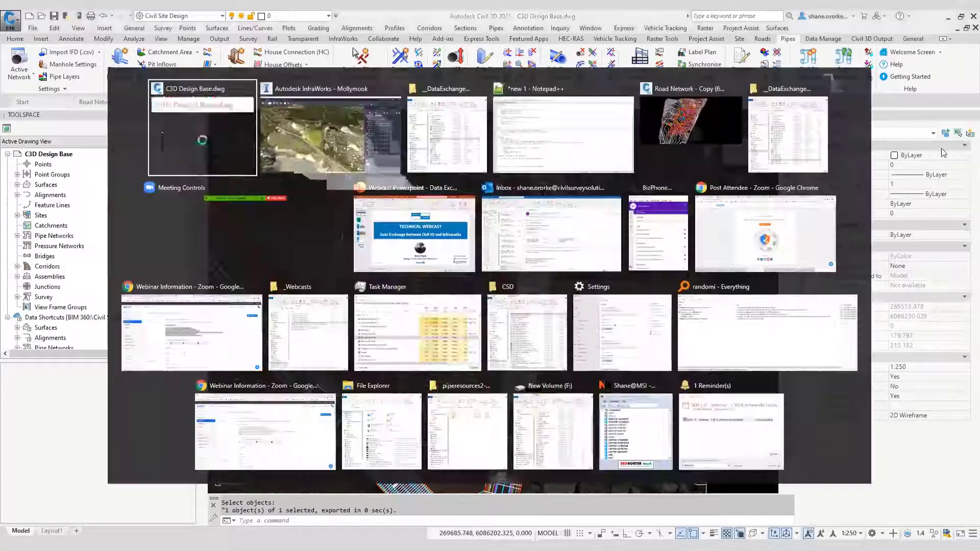
key("alt+Tab")
key("alt+Tab")
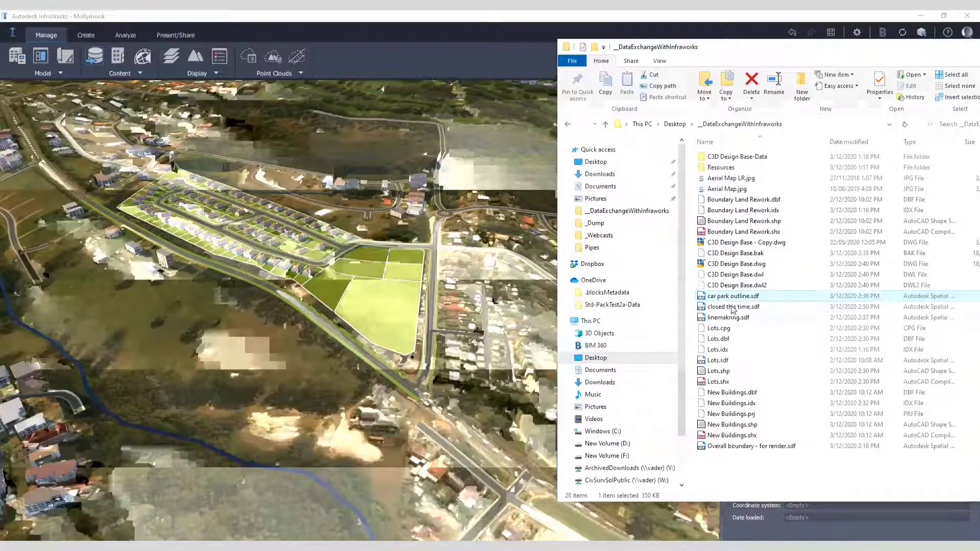
Drag closed this time.sdf into InfraWorks and import it as Coverage Areas in MGA-56.
left_click_drag(735, 317, 477, 289)
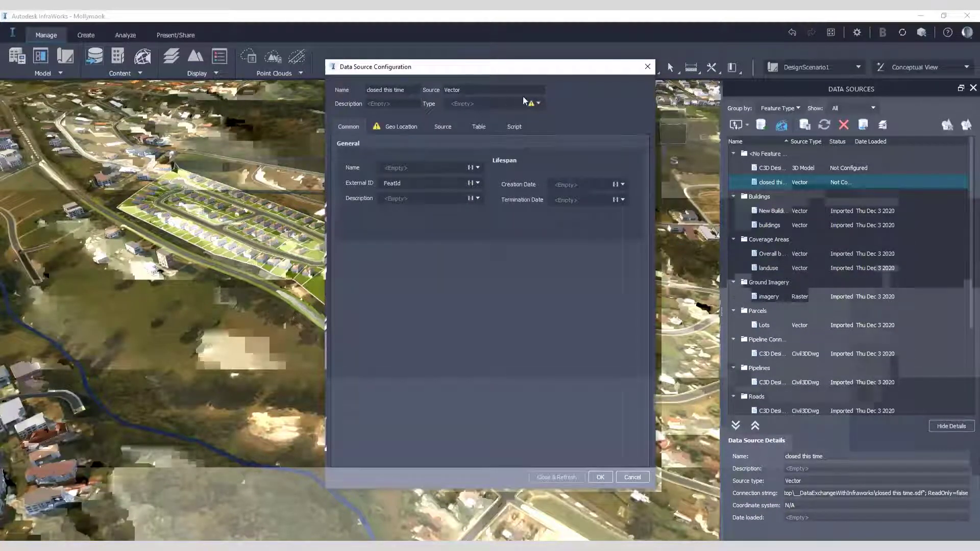
left_click(538, 103)
left_click(464, 133)
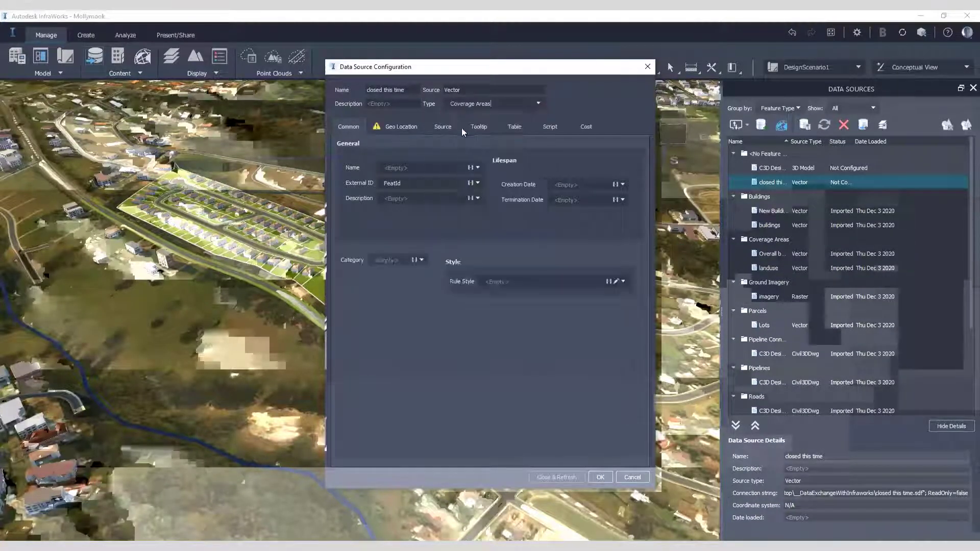
left_click(409, 127)
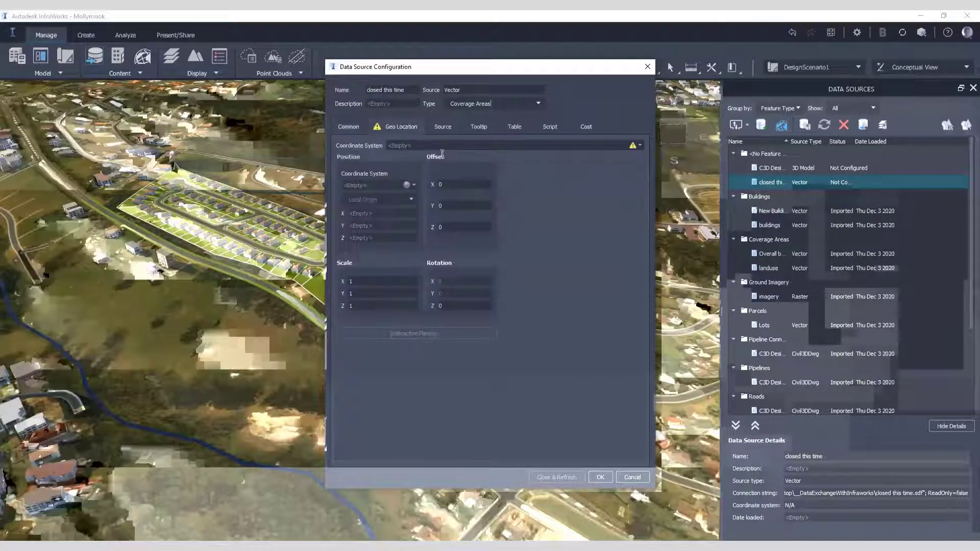
left_click(640, 146)
left_click(656, 175)
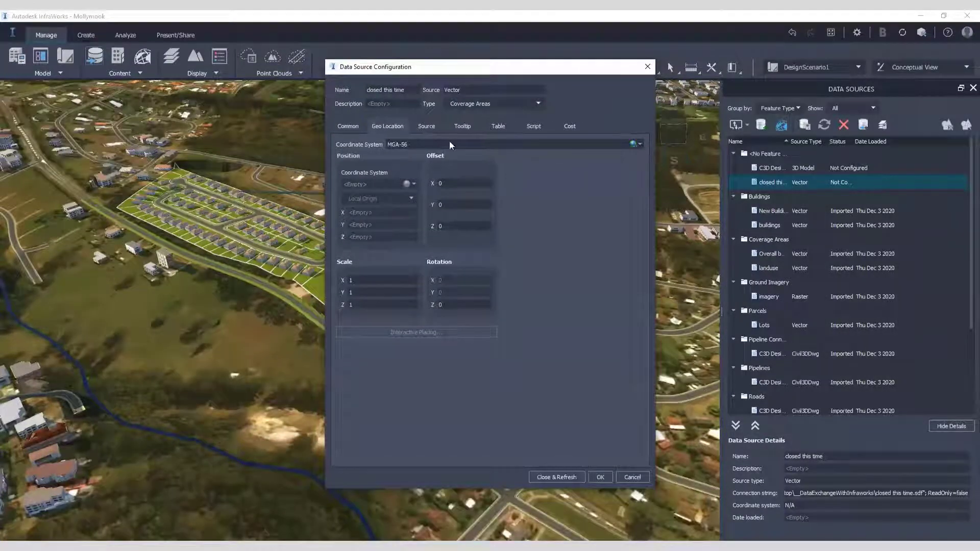
left_click(426, 126)
left_click(559, 476)
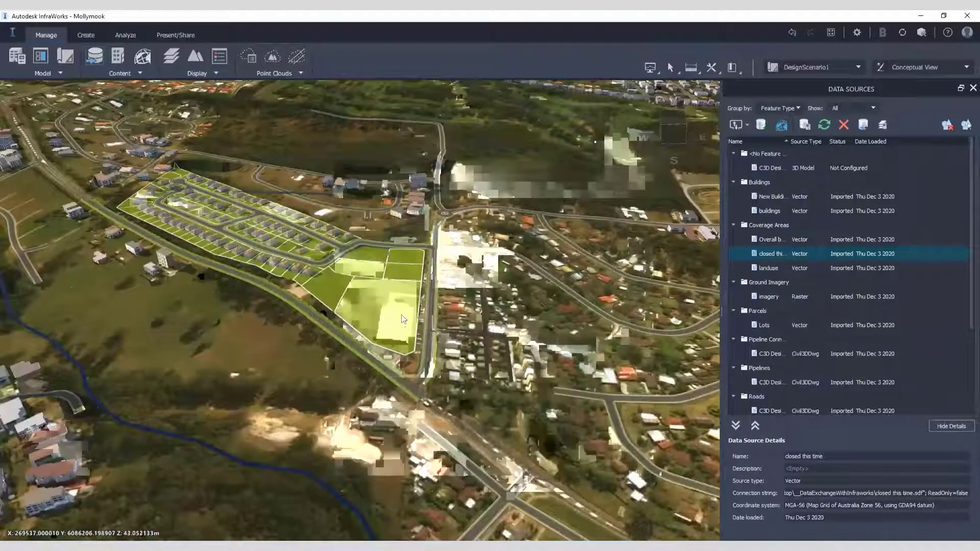
Inspect the new asphalt car park coverage and its style choices, leaving the style unchanged.
scroll(404, 328, "up", 5)
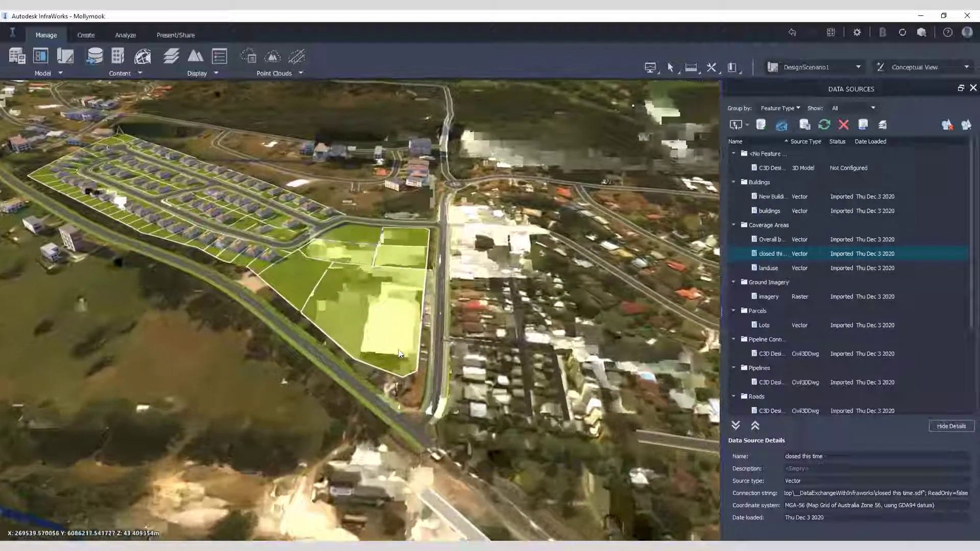
scroll(374, 339, "up", 4)
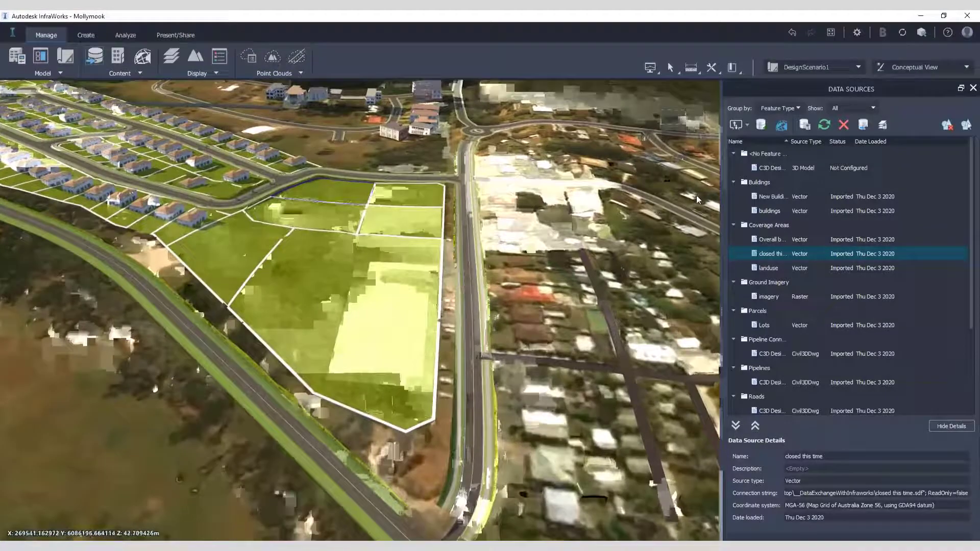
left_click_drag(698, 198, 663, 230)
left_click(376, 327)
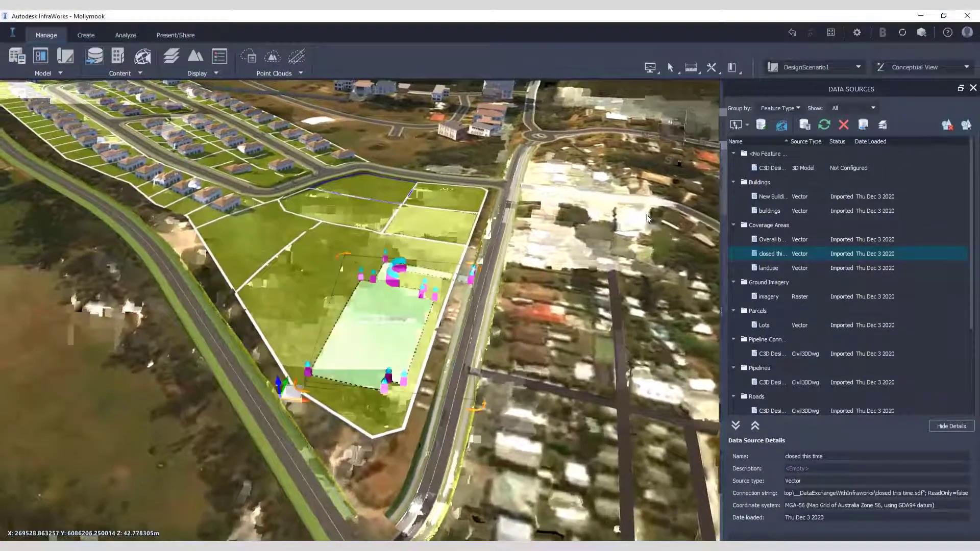
left_click(701, 188)
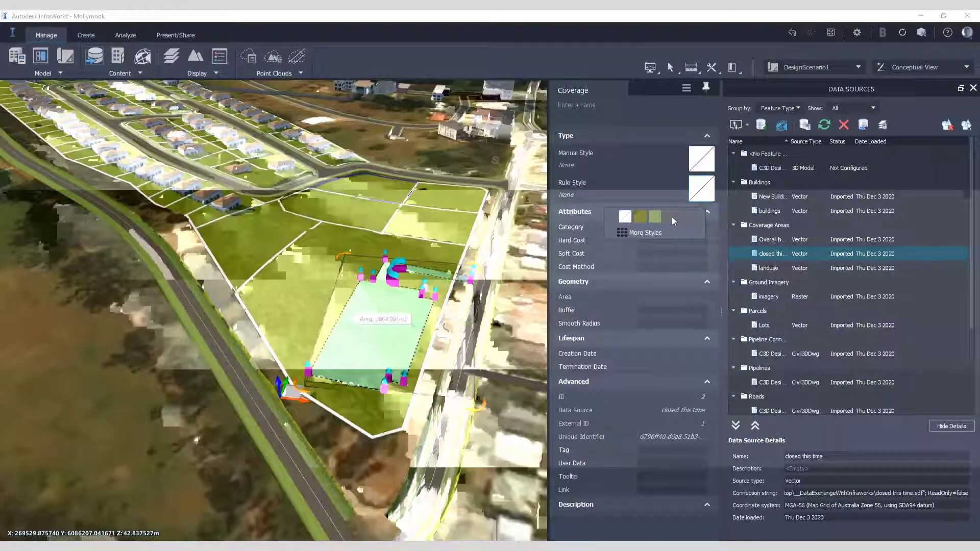
left_click(670, 217)
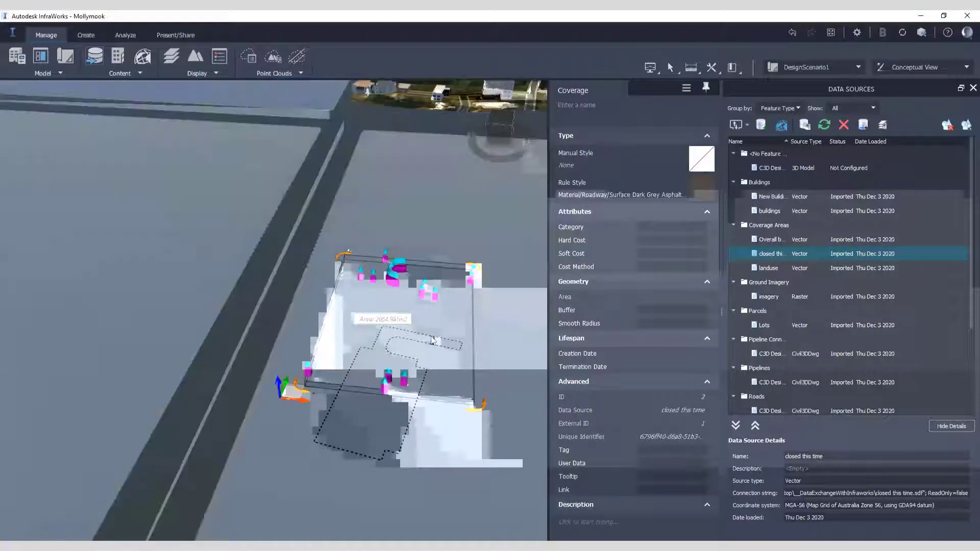
key("Escape")
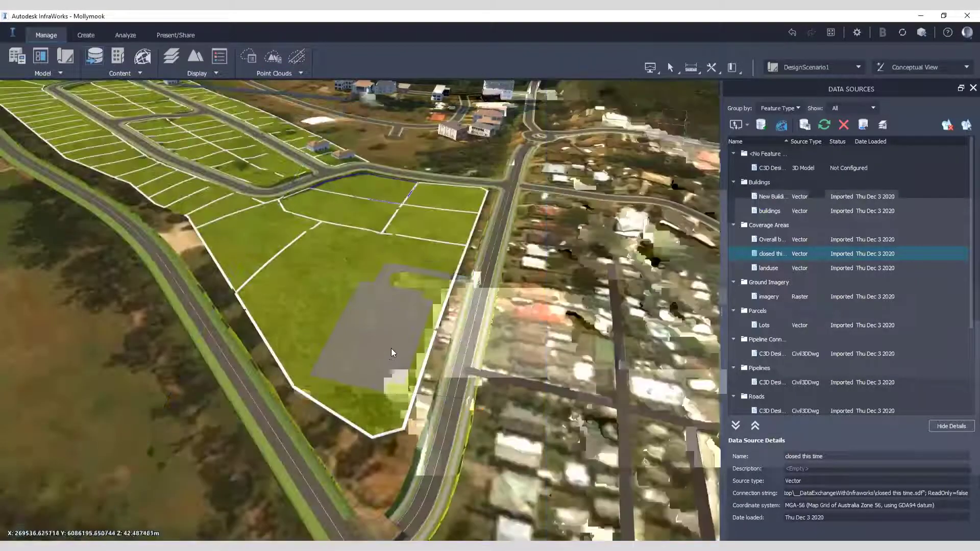
left_click_drag(373, 347, 381, 309)
scroll(382, 310, "up", 3)
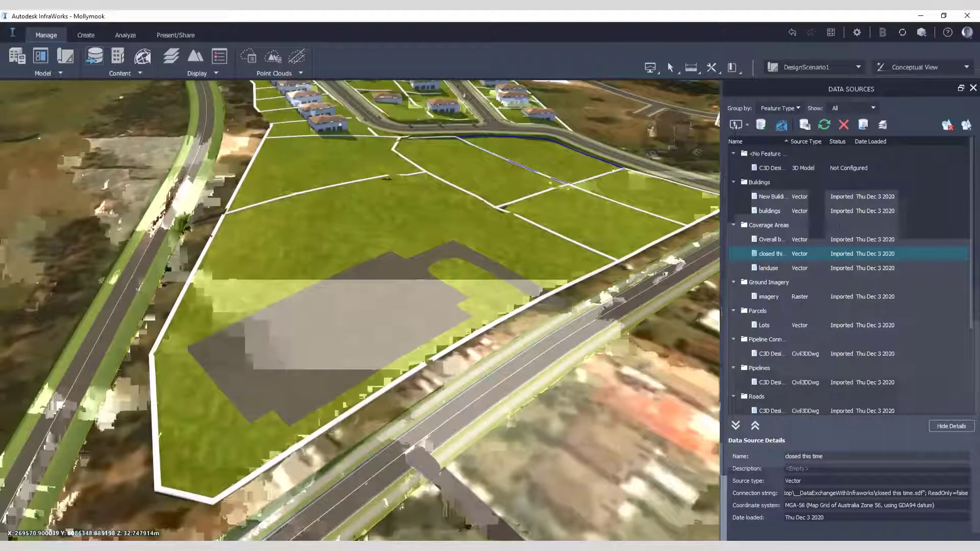
key("alt+Tab")
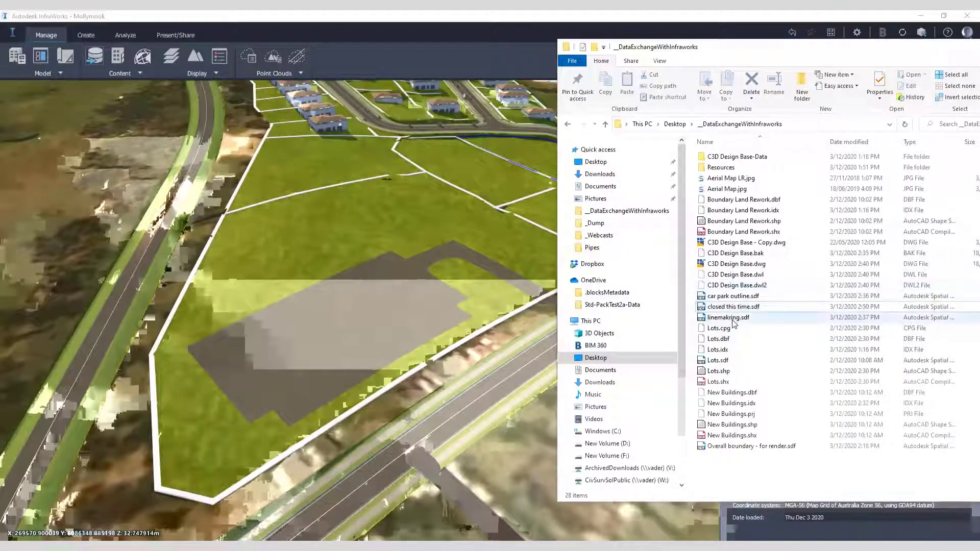
Add linemakring.sdf as a Coverage Areas data source with MGA-56 geo location.
left_click_drag(733, 323, 425, 297)
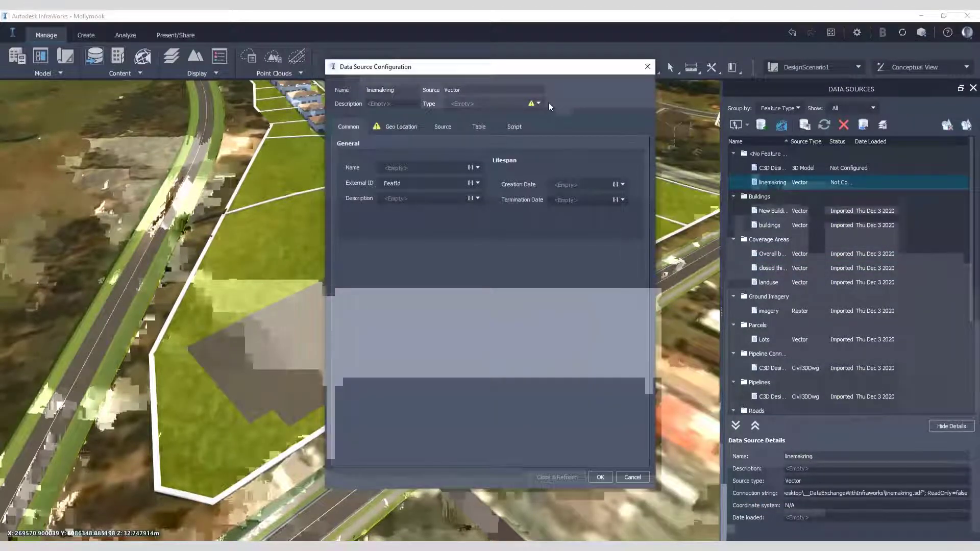
left_click(540, 101)
left_click(479, 129)
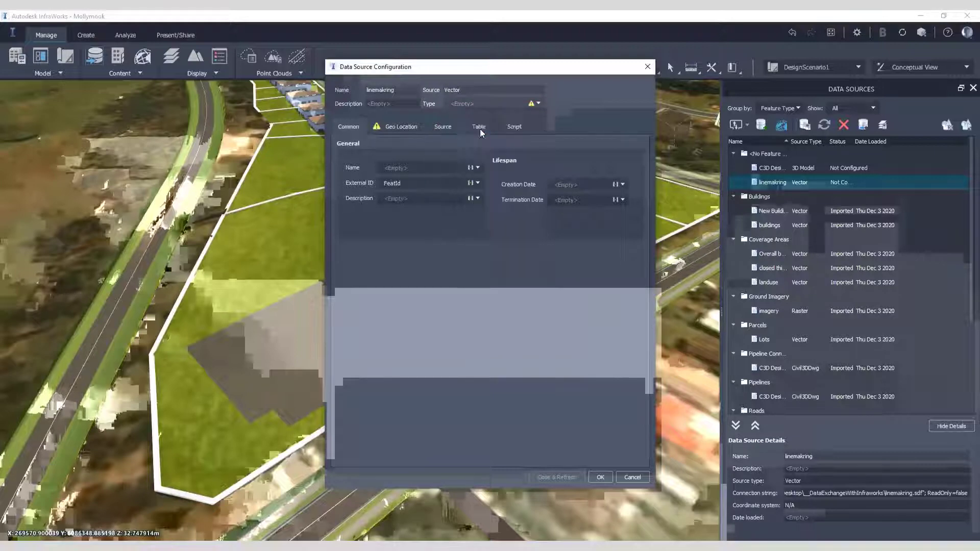
left_click(403, 128)
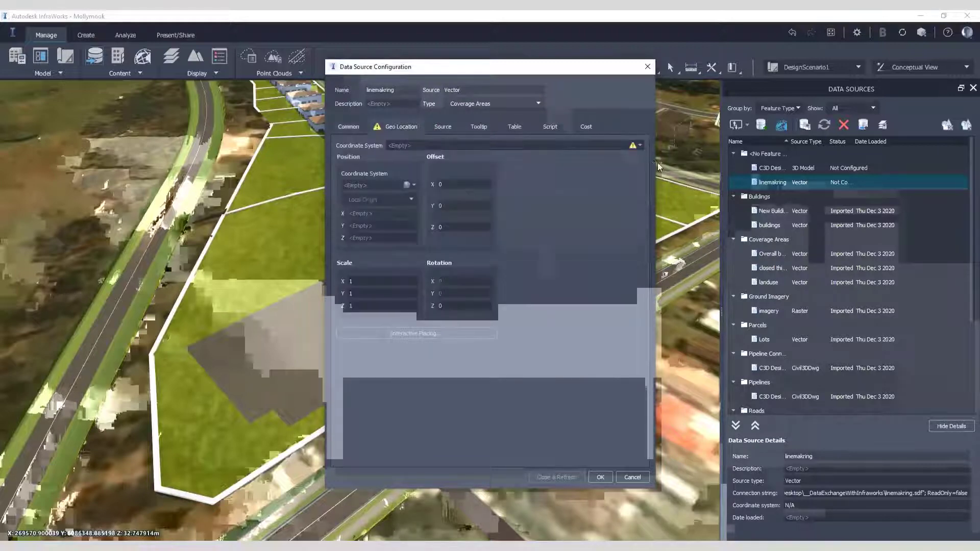
left_click(640, 145)
left_click(656, 166)
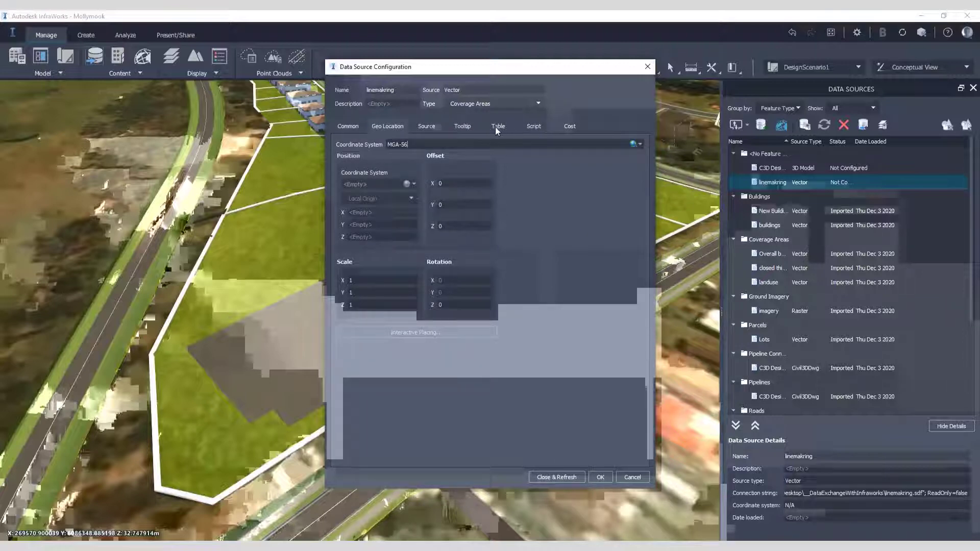
Start entering a 0.1 m buffer in the source's Table settings.
left_click(429, 127)
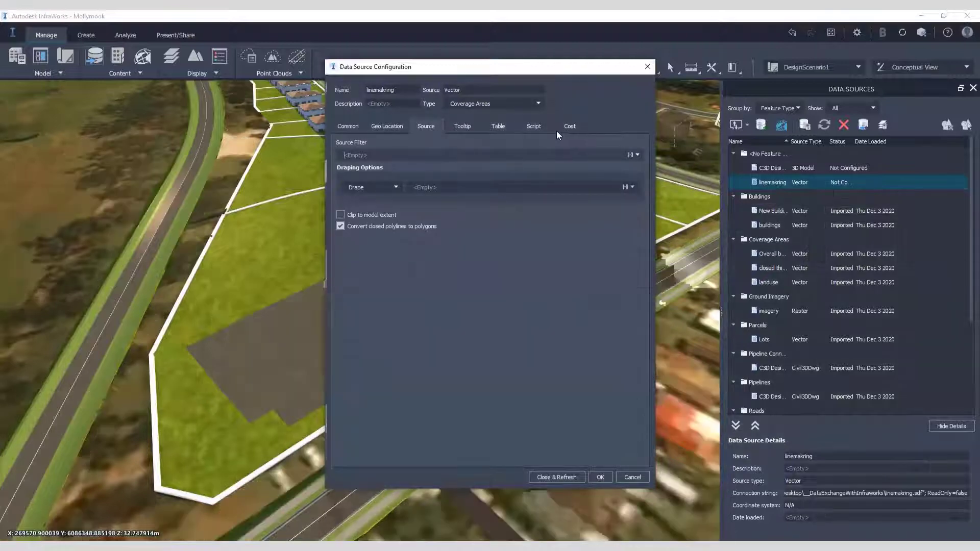
left_click(496, 126)
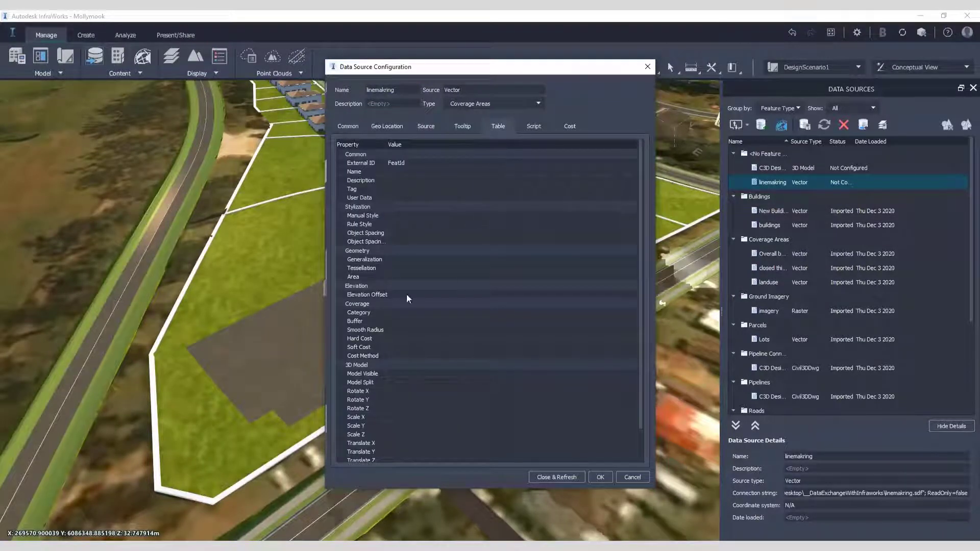
left_click(392, 321)
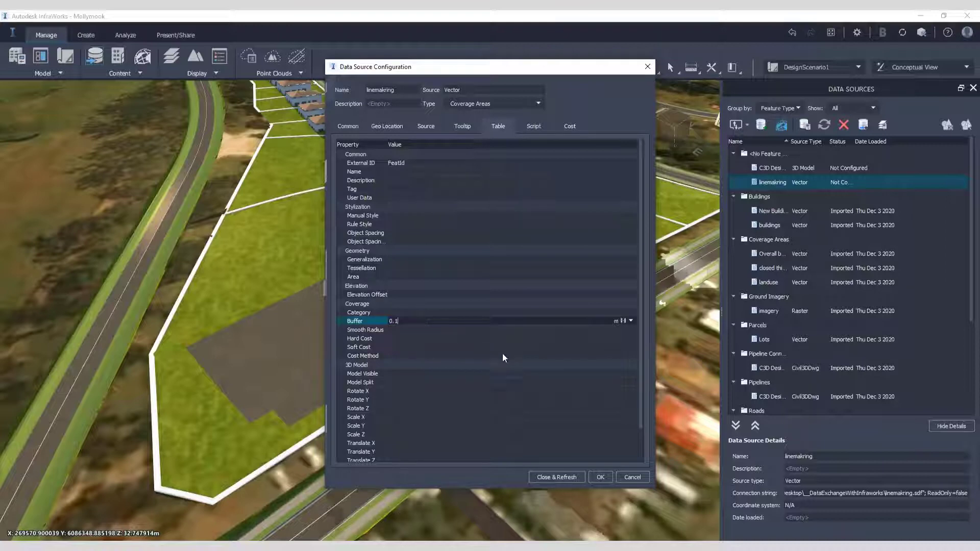
Import the line markings, refresh the model and orbit to the car park.
left_click(561, 477)
scroll(284, 333, "up", 5)
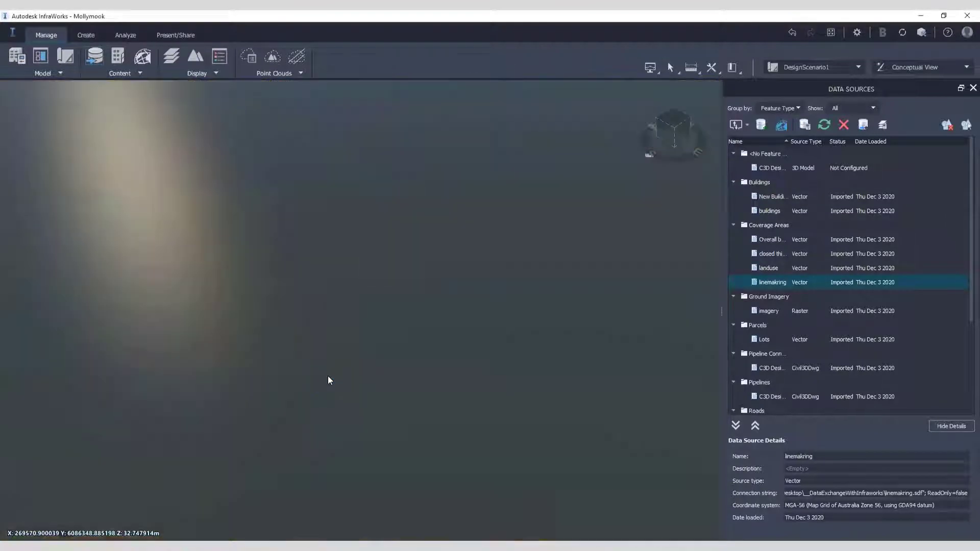
scroll(340, 363, "down", 3)
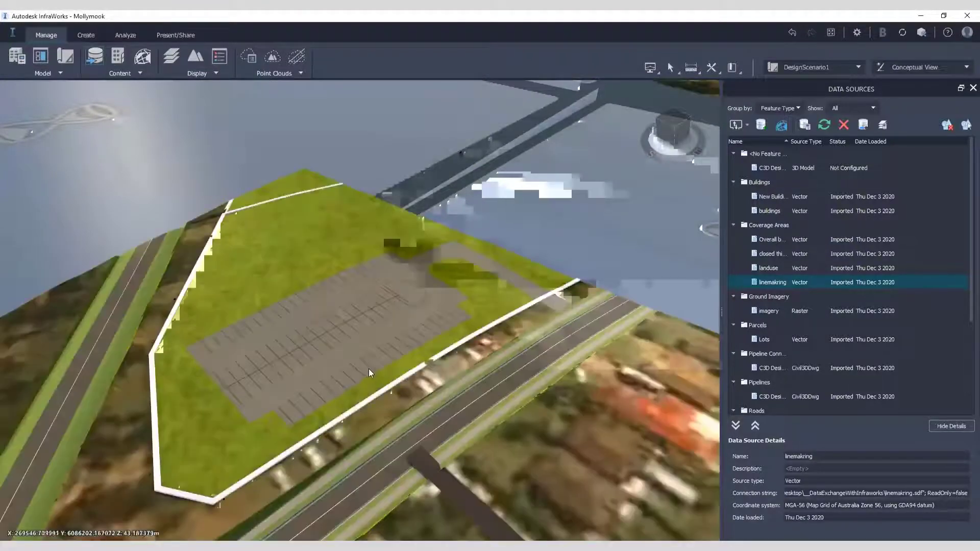
left_click_drag(380, 358, 459, 331)
scroll(457, 332, "up", 3)
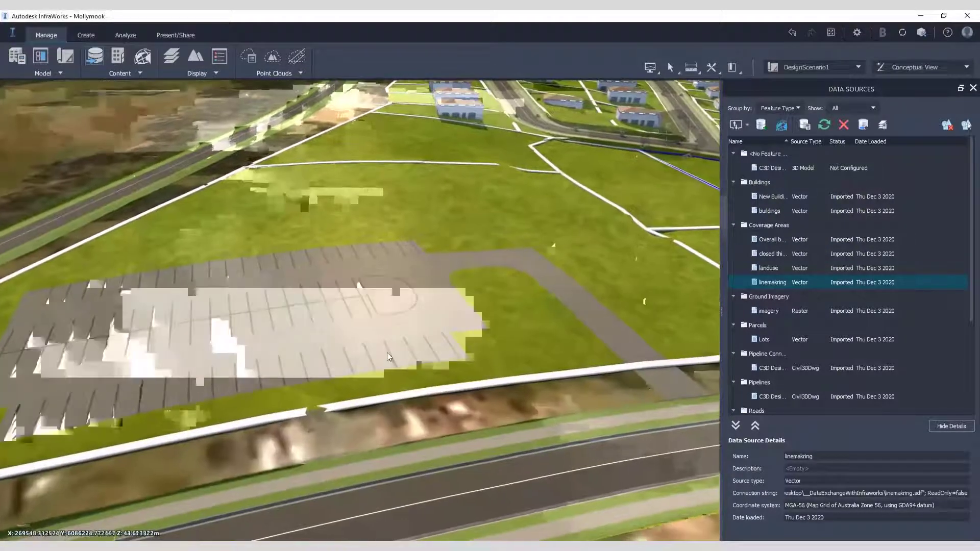
Restyle the linemakring source with a plain white colour and refresh the model.
left_click(394, 360)
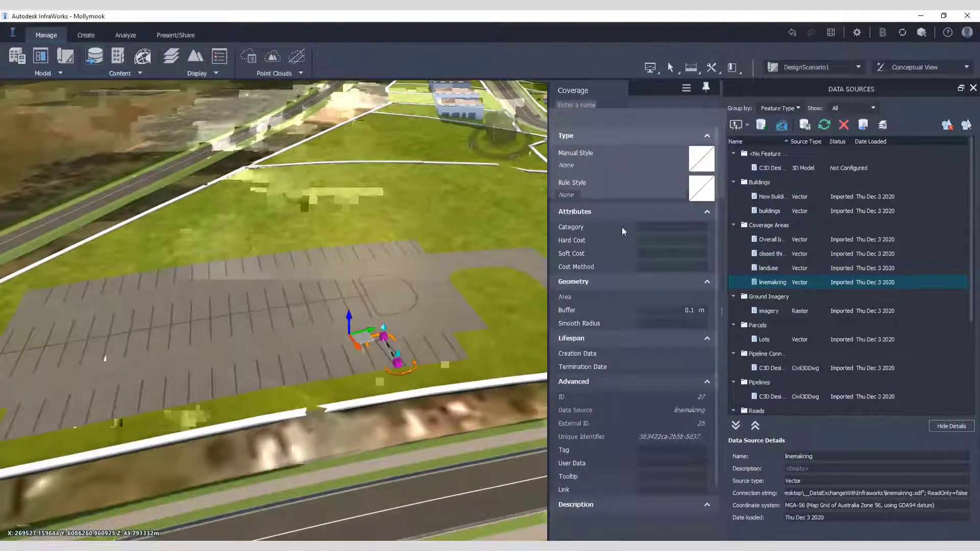
double_click(762, 283)
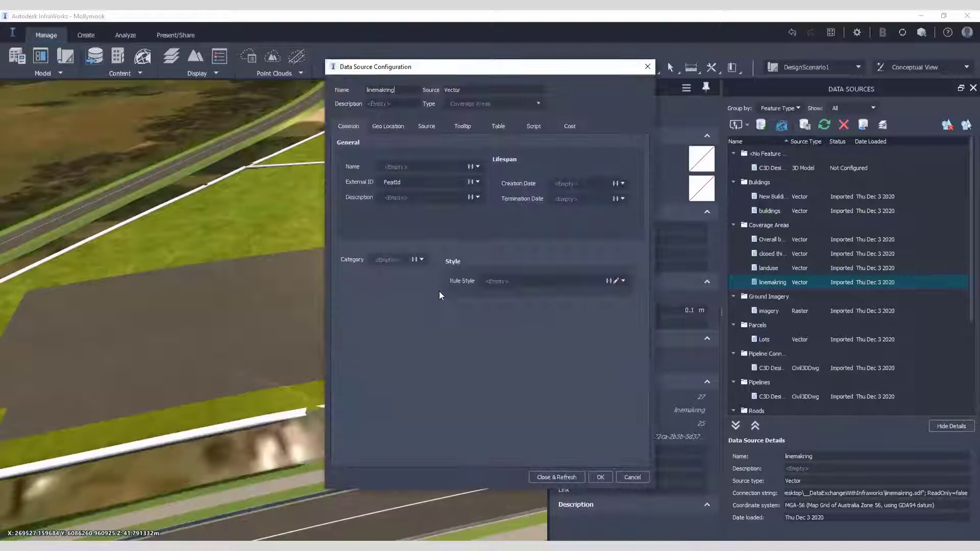
left_click(615, 280)
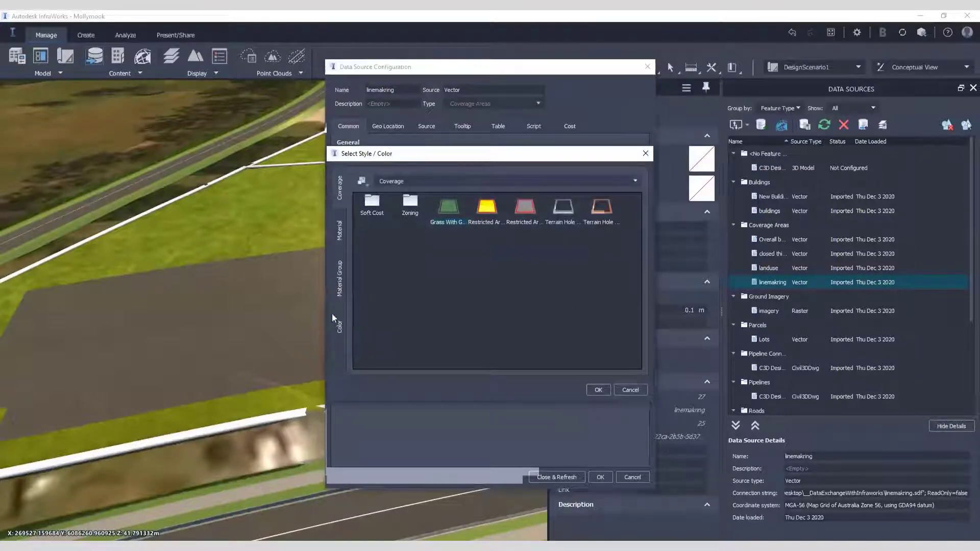
left_click(339, 324)
left_click(602, 391)
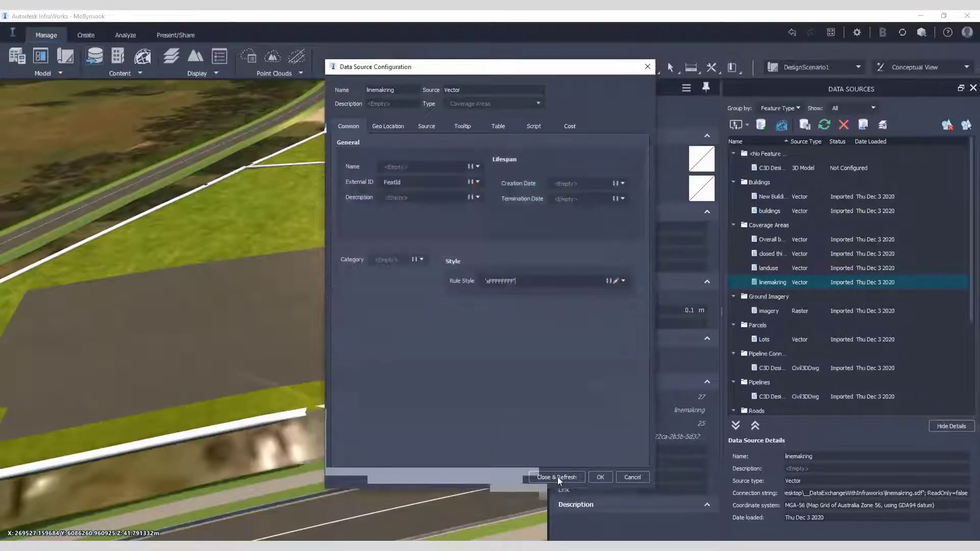
left_click(558, 476)
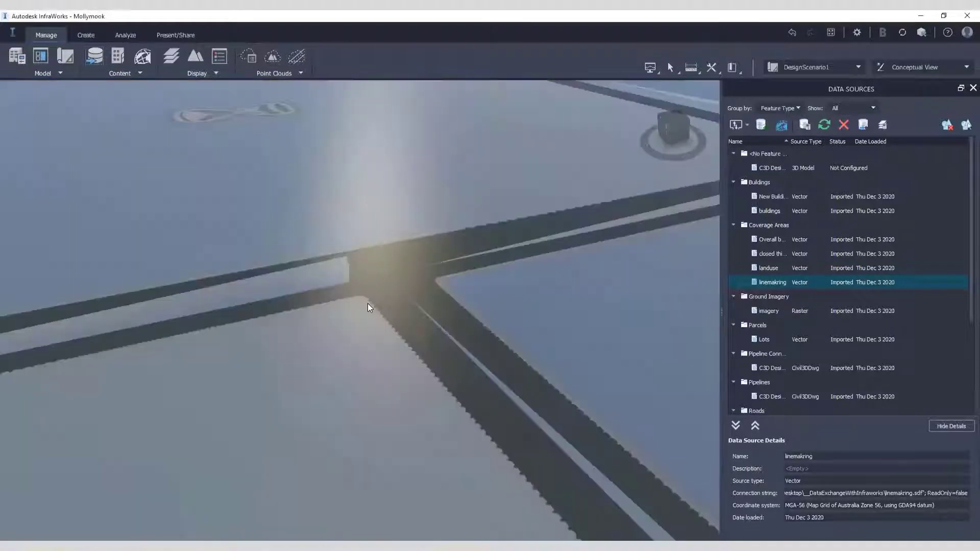
Orbit around the car park and housing lots to inspect the white markings.
scroll(306, 282, "down", 4)
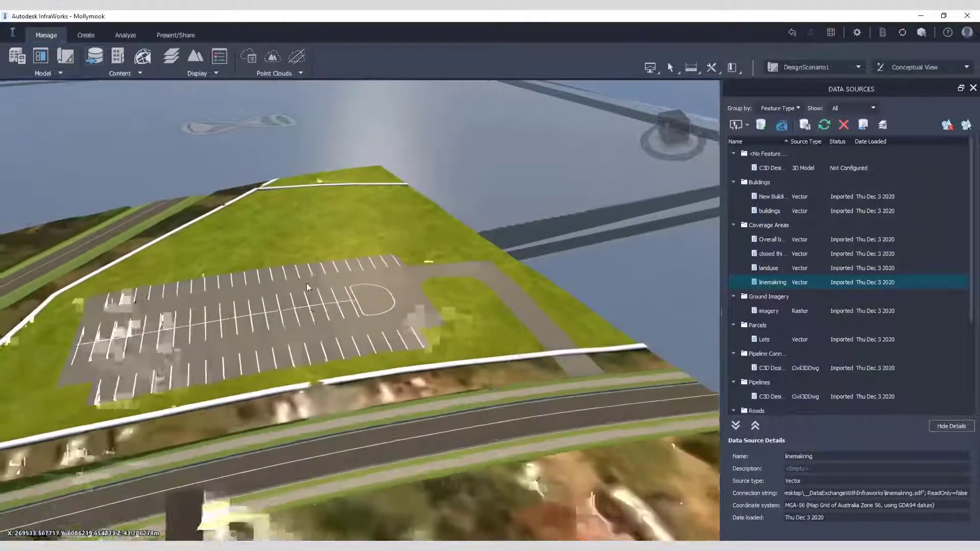
scroll(307, 309, "down", 2)
left_click_drag(307, 310, 367, 308)
middle_click_drag(367, 308, 229, 385, "shift")
left_click_drag(350, 223, 377, 197)
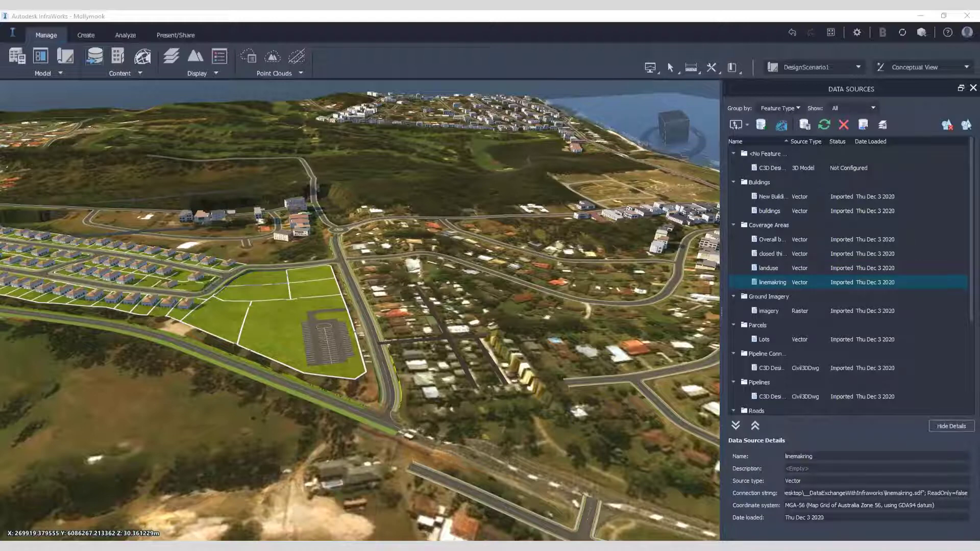
Show the Present/Share tools and open the Present dropdown.
left_click(175, 36)
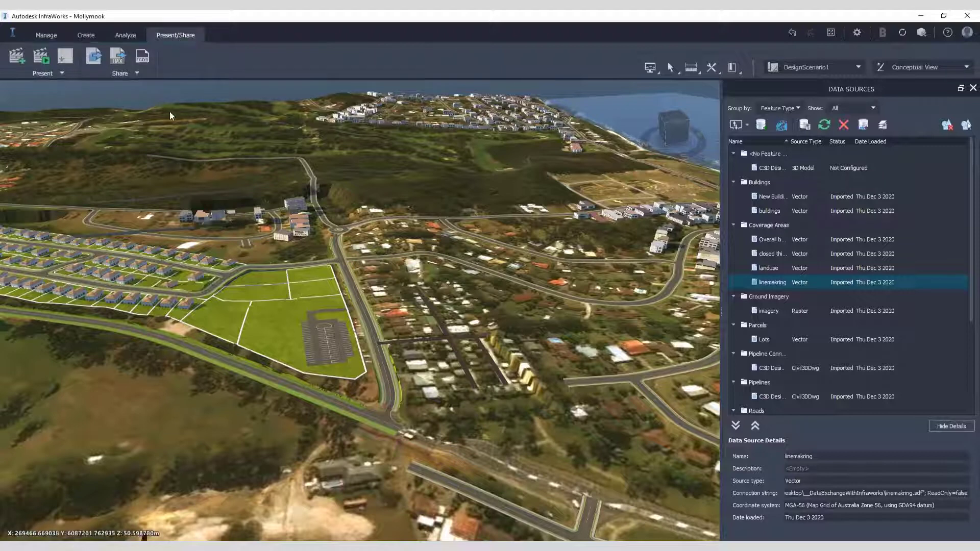
key("ctrl")
key("ctrl")
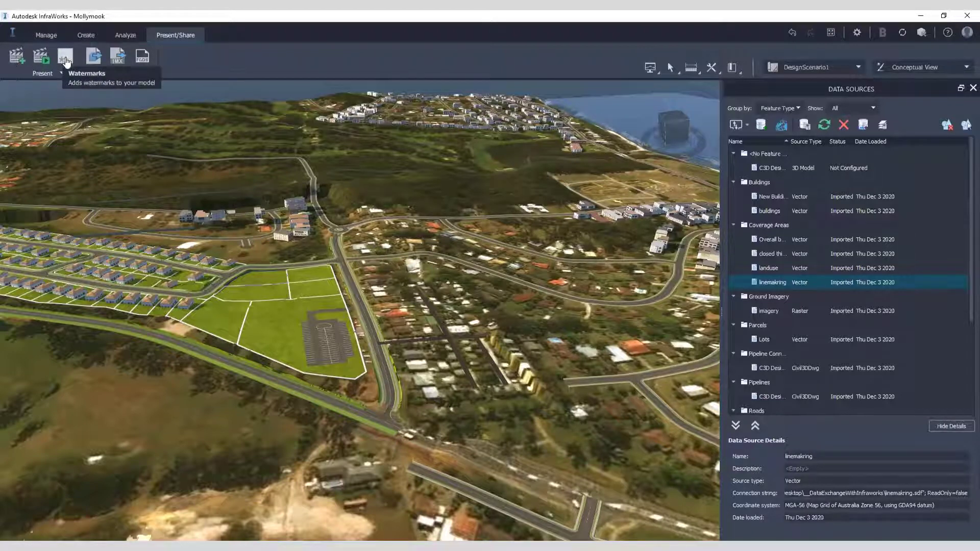
left_click(61, 73)
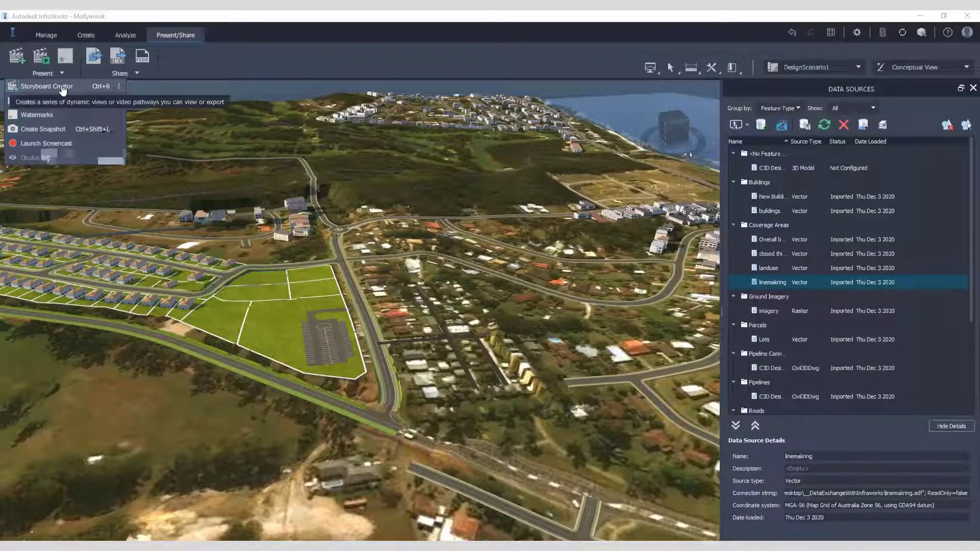
Orbit, pan and zoom to frame the whole site around the green parcel.
scroll(231, 344, "down", 2)
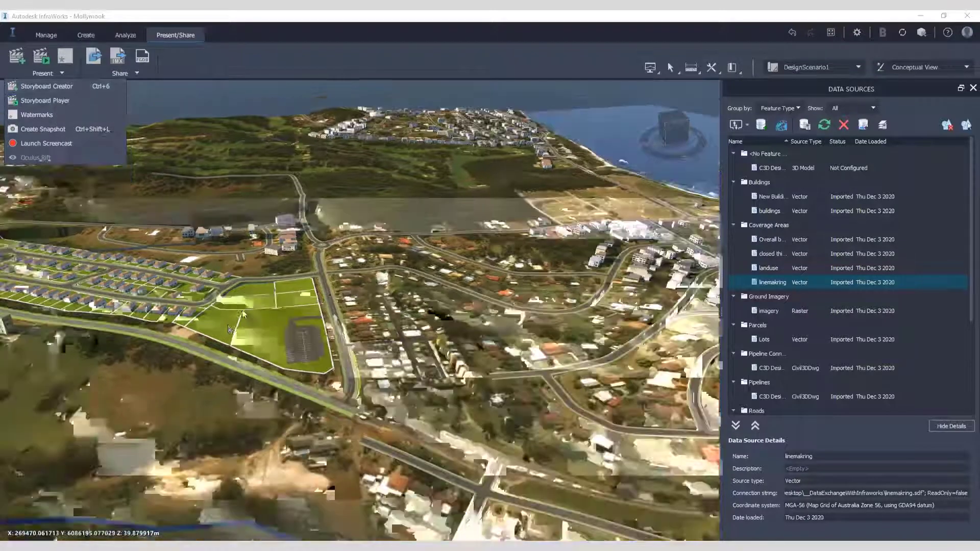
scroll(257, 343, "down", 2)
left_click_drag(252, 369, 226, 356)
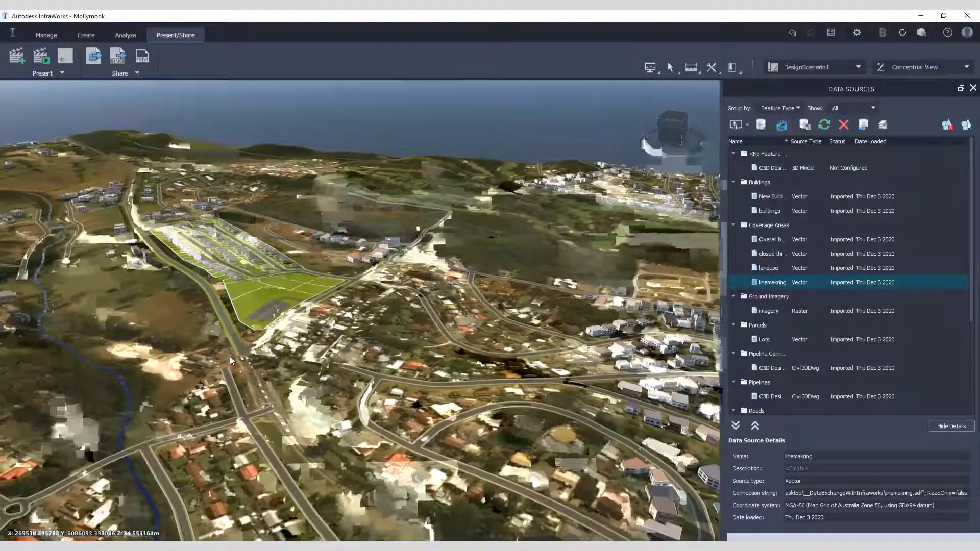
middle_click_drag(230, 356, 425, 331)
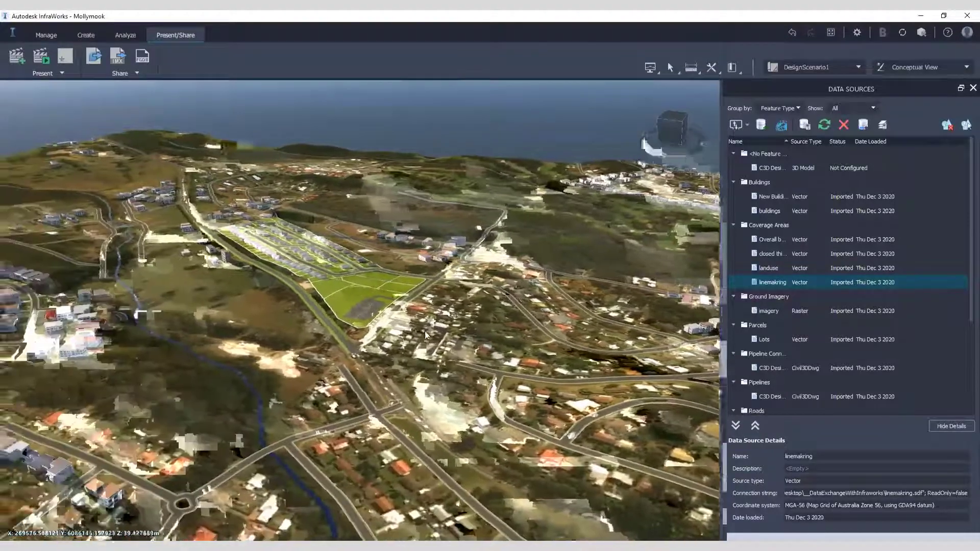
scroll(377, 338, "down", 1)
middle_click_drag(353, 371, 418, 310, "shift")
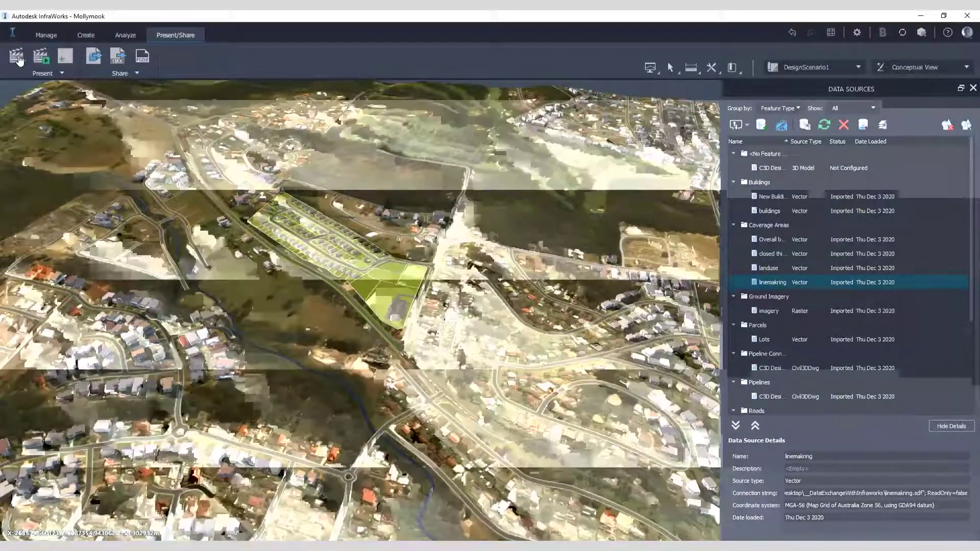
Create a storyboard named Overview containing a new camera path animation.
left_click(17, 55)
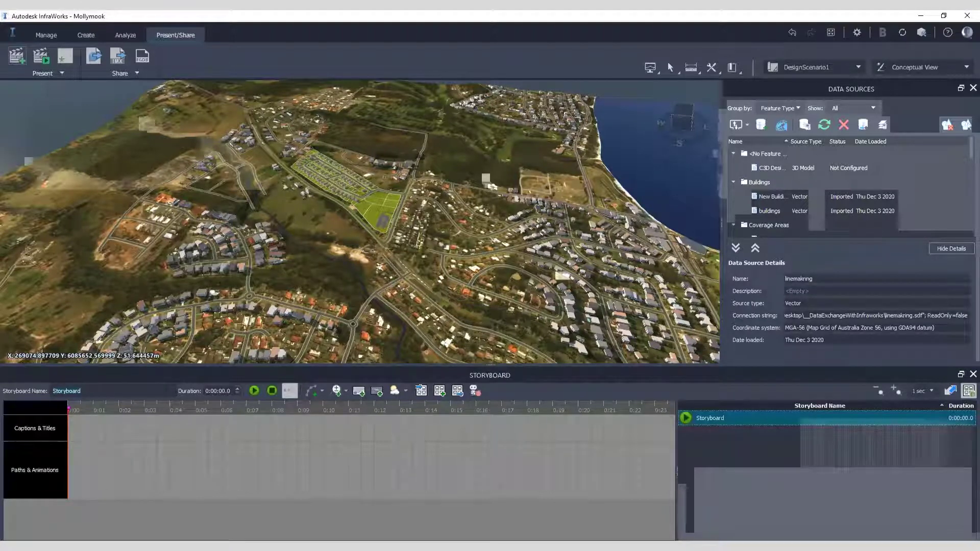
type("Overview")
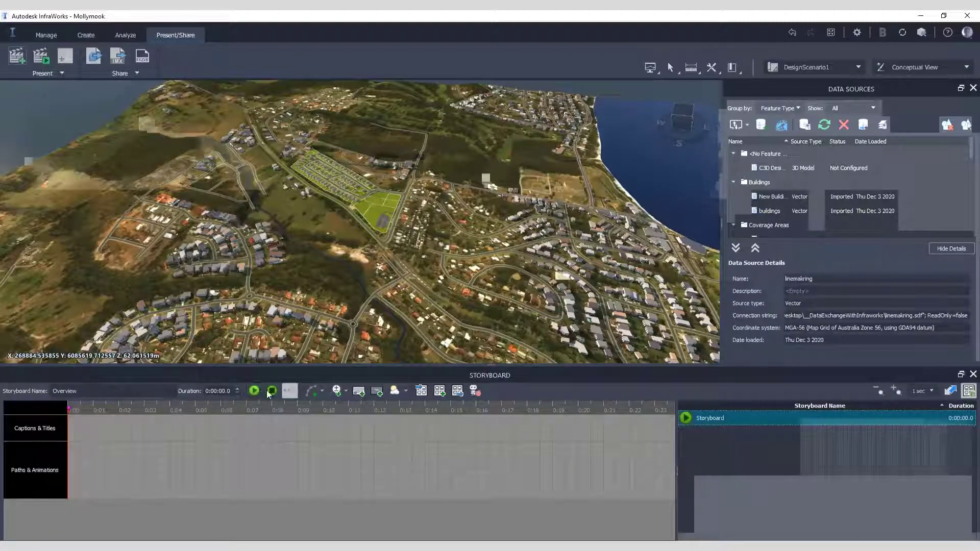
left_click(323, 393)
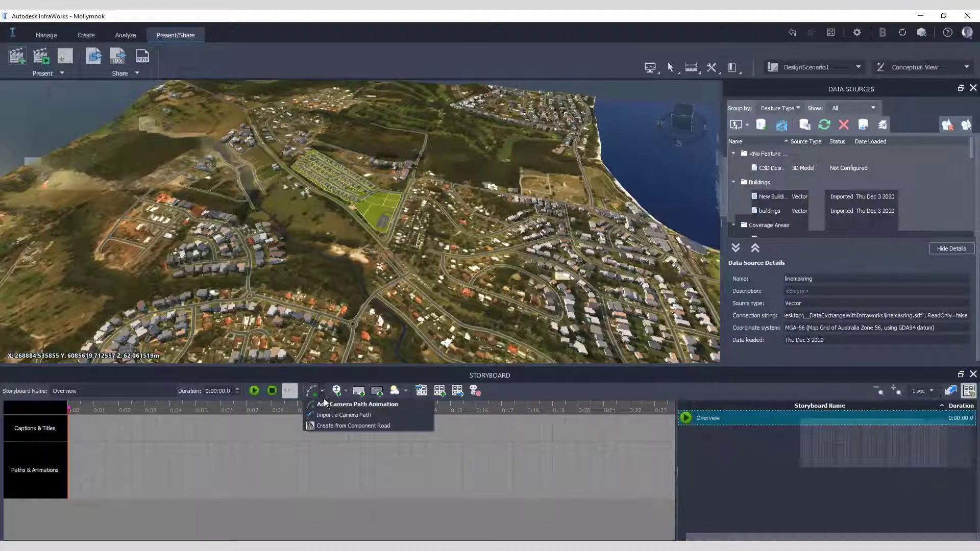
left_click(351, 404)
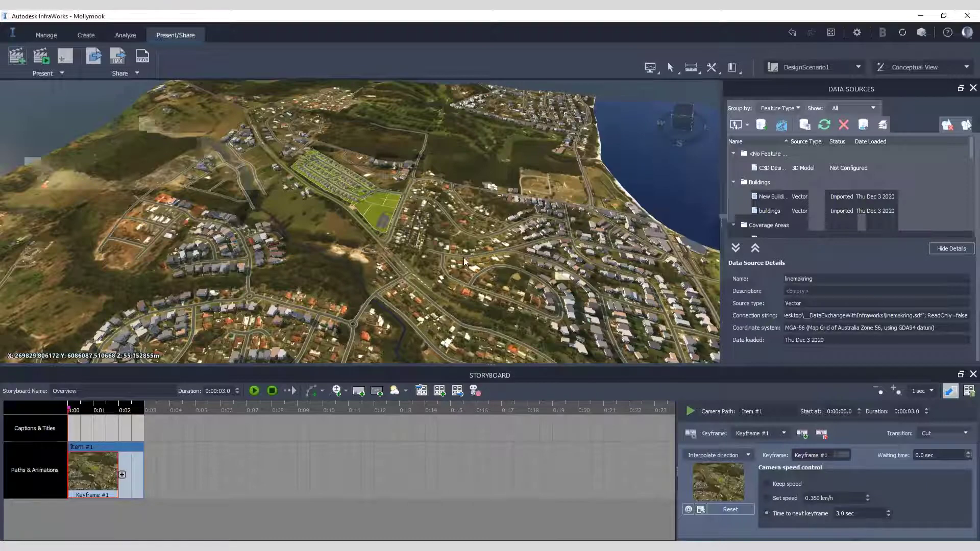
Orbit to a low view toward the sea, add Keyframe #2, and preview.
left_click_drag(497, 240, 347, 255)
mouse_move(308, 247)
left_mouse_down()
mouse_move(273, 231)
mouse_move(296, 241)
left_mouse_up()
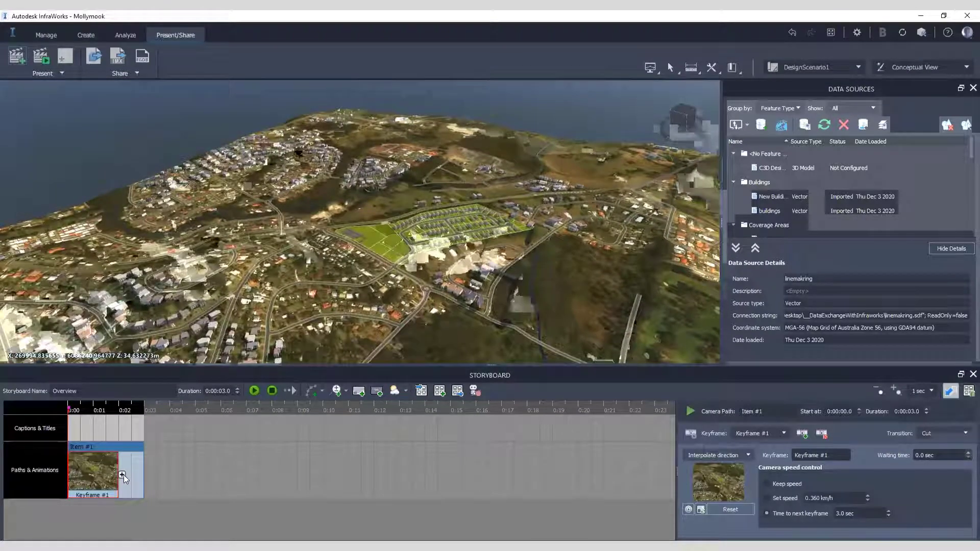
left_click(124, 474)
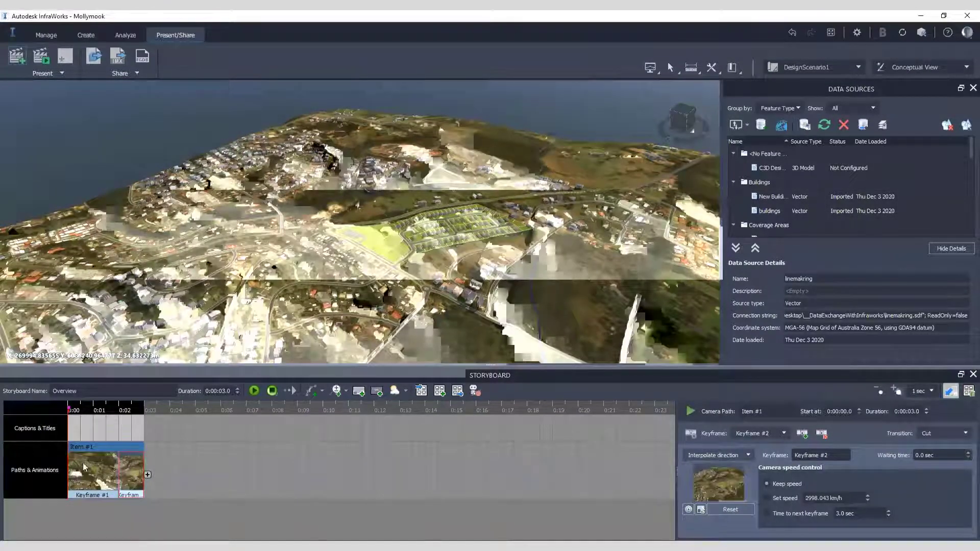
left_click(258, 390)
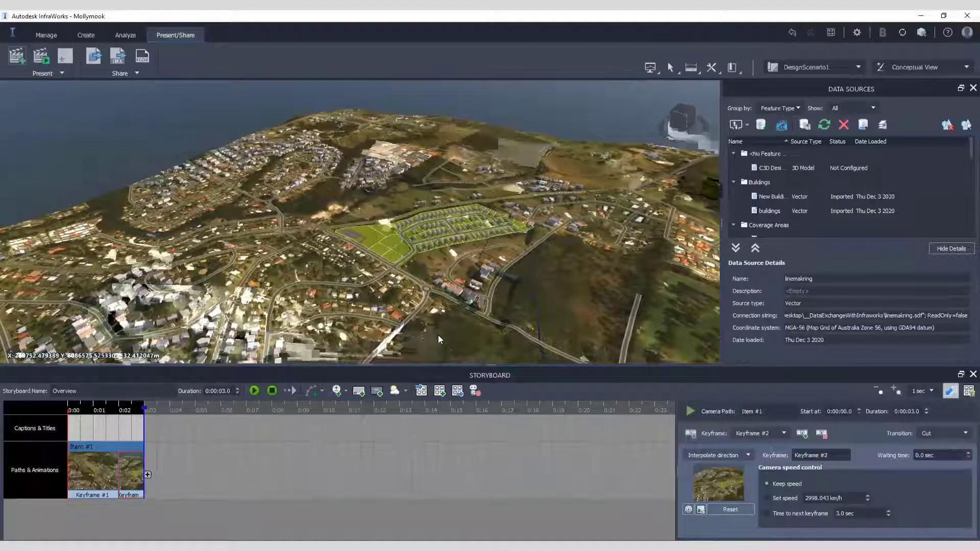
Zoom in and add the closer view as Keyframe #3.
scroll(414, 243, "up", 3)
scroll(440, 288, "up", 4)
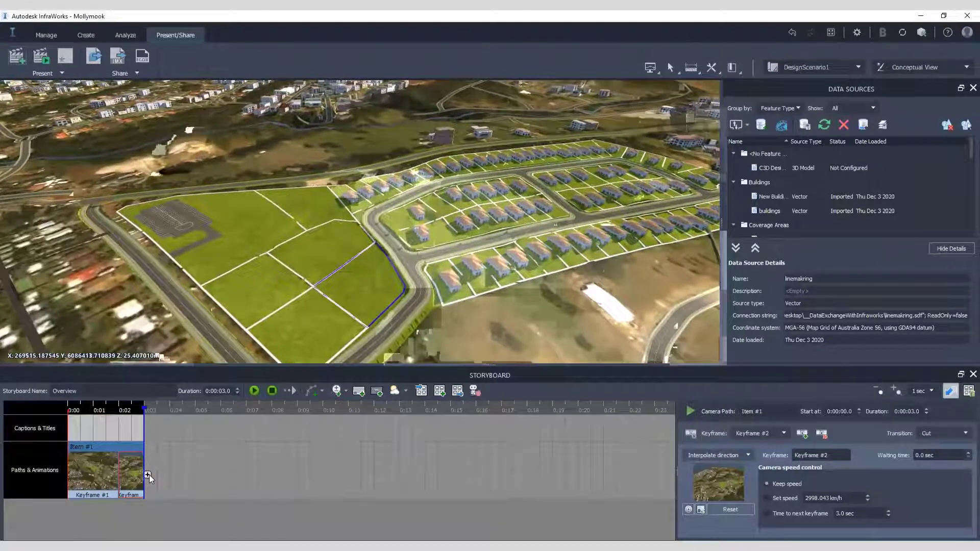
left_click(148, 475)
Orbit into a close-up street view, add Keyframe #4, and play the camera path.
left_click_drag(339, 289, 437, 292)
middle_click_drag(436, 296, 425, 180, "shift")
scroll(435, 163, "up", 6)
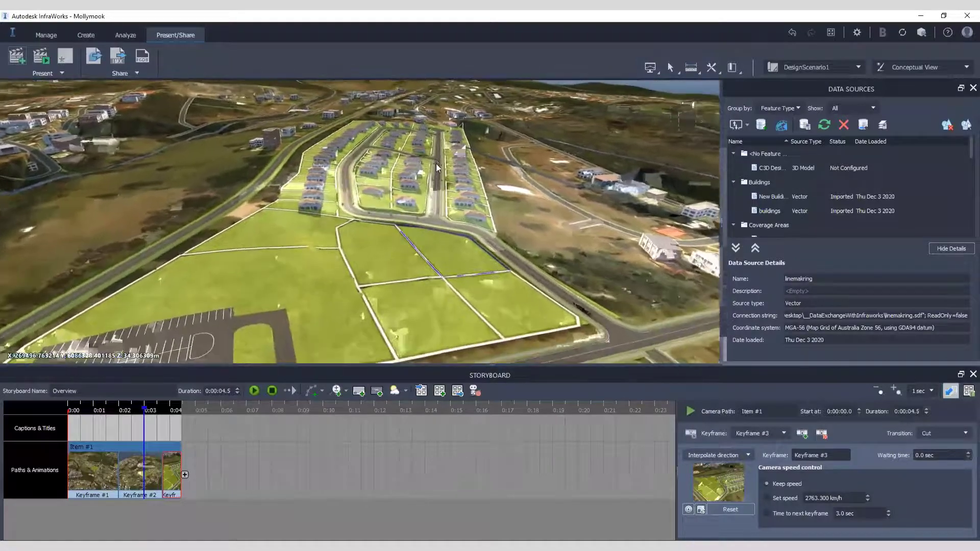
scroll(393, 200, "up", 10)
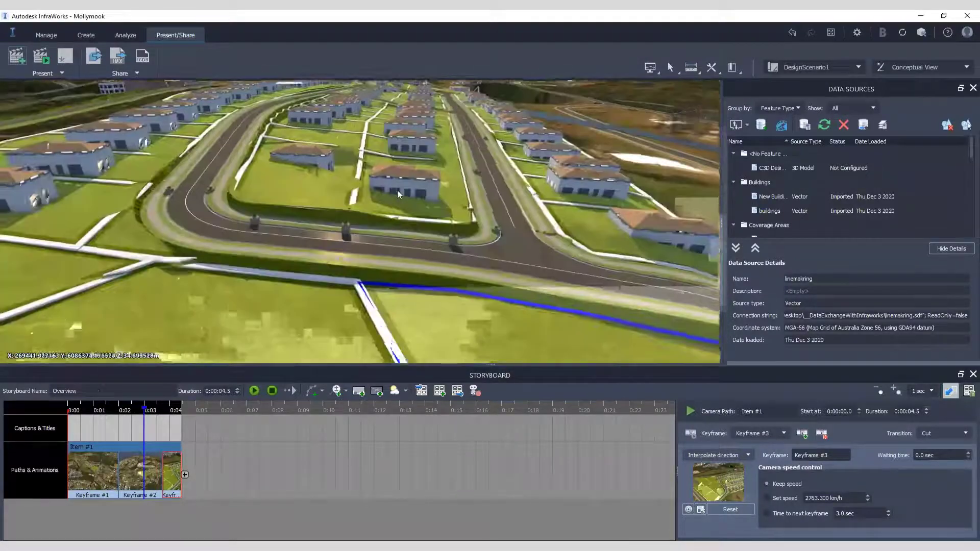
scroll(372, 347, "up", 3)
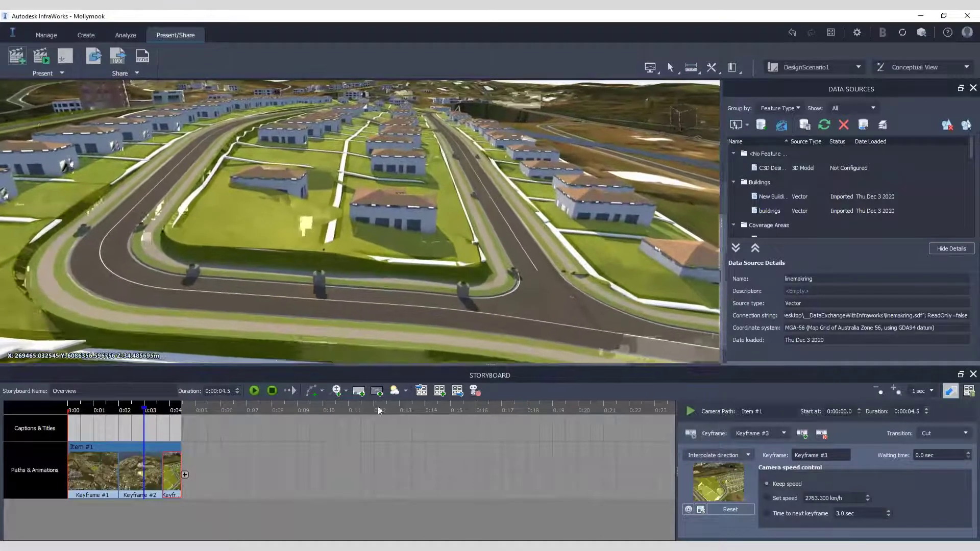
left_click(185, 474)
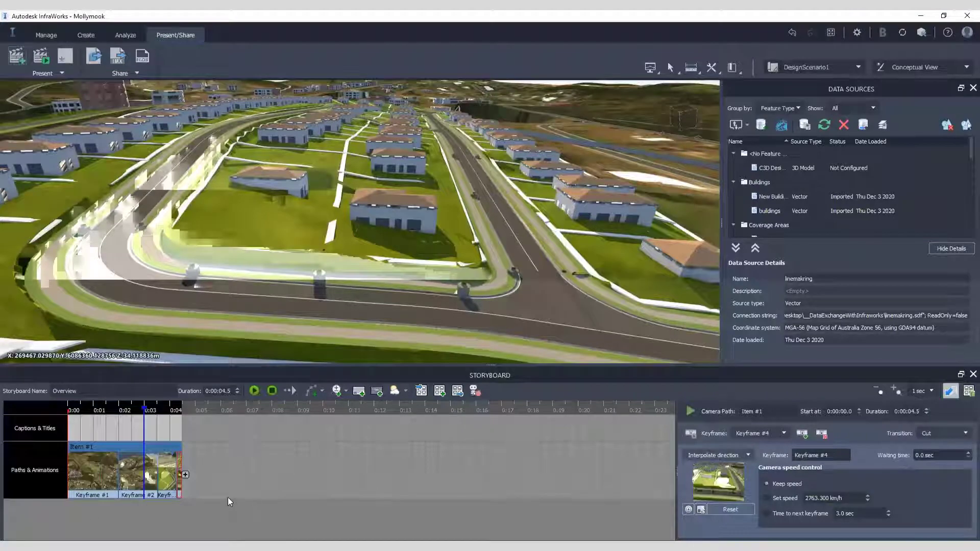
left_click(255, 391)
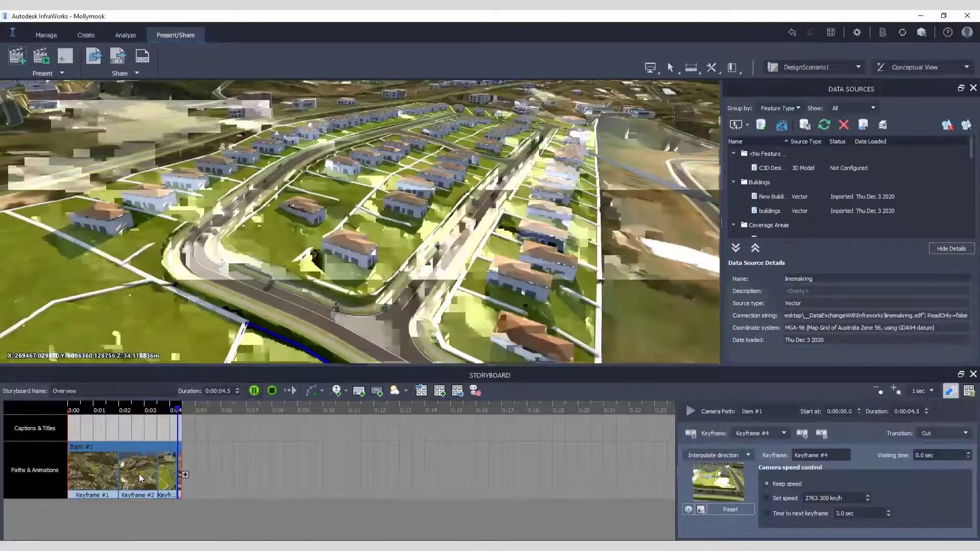
Time Keyframe #2 by duration with 5 seconds to the next keyframe, then preview.
left_click(137, 478)
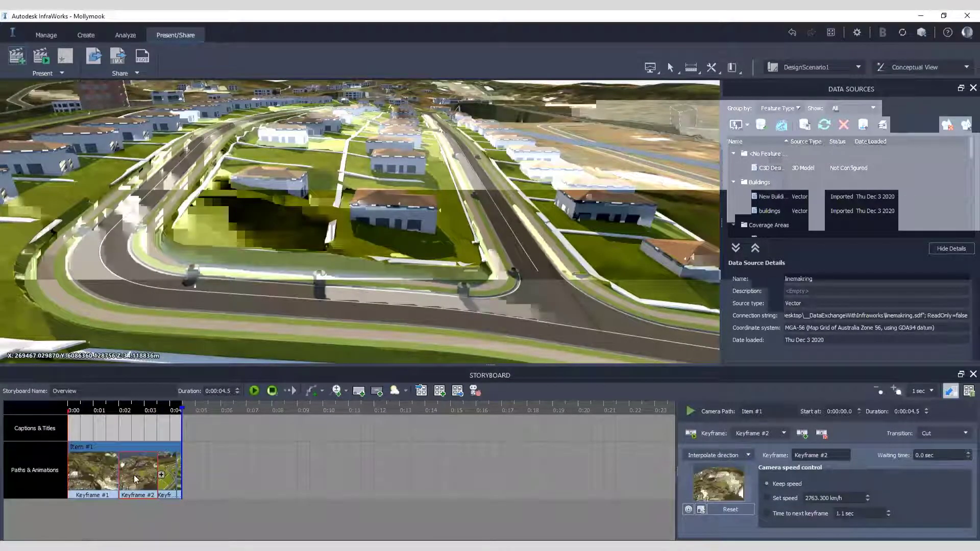
left_click(784, 515)
left_click(870, 515)
type("5")
key("Return")
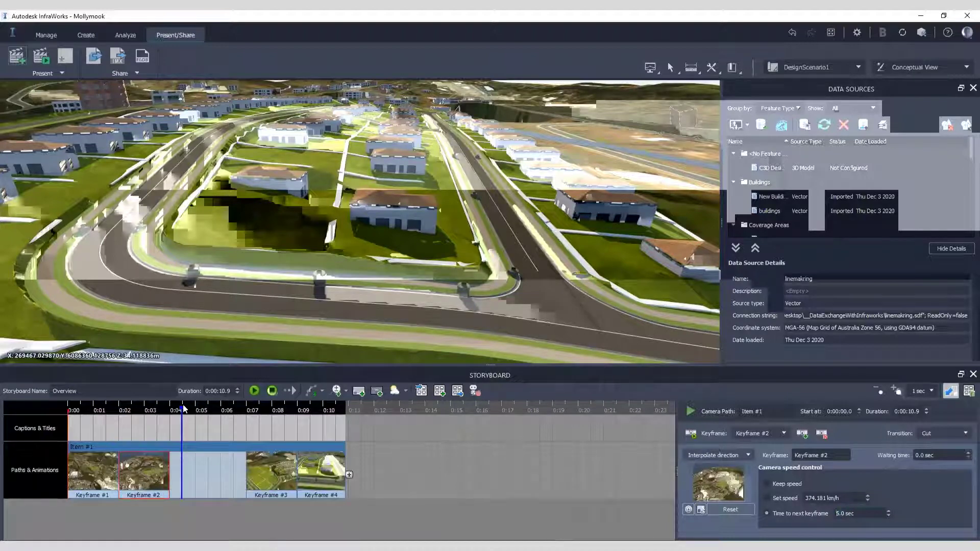
left_click(255, 391)
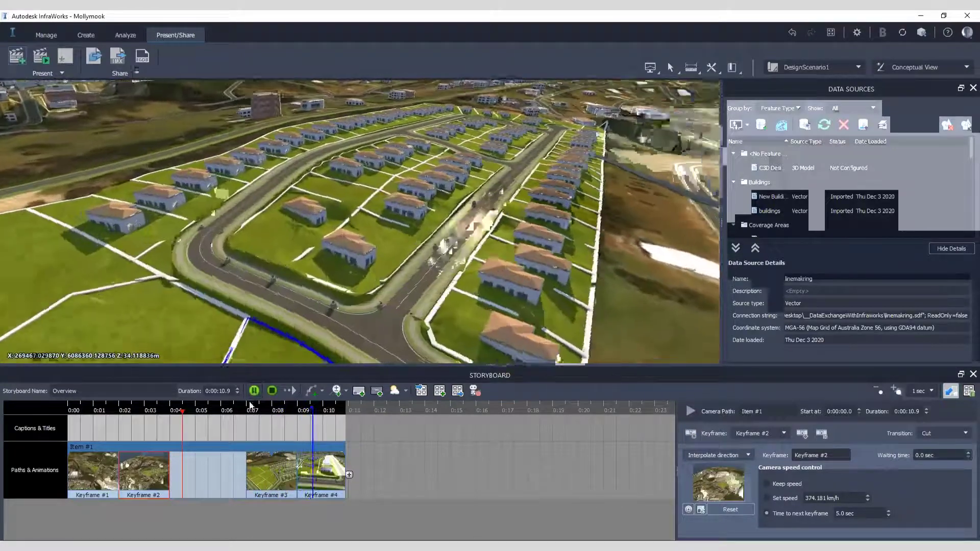
left_click(255, 391)
Give Keyframe #3 a 2-second waiting time and replay from the start.
left_click(279, 472)
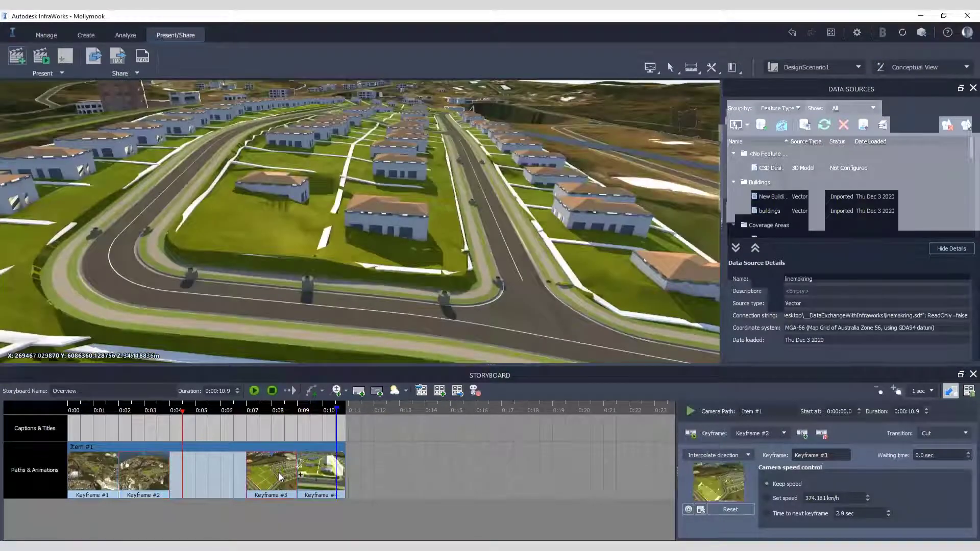
left_click(967, 452)
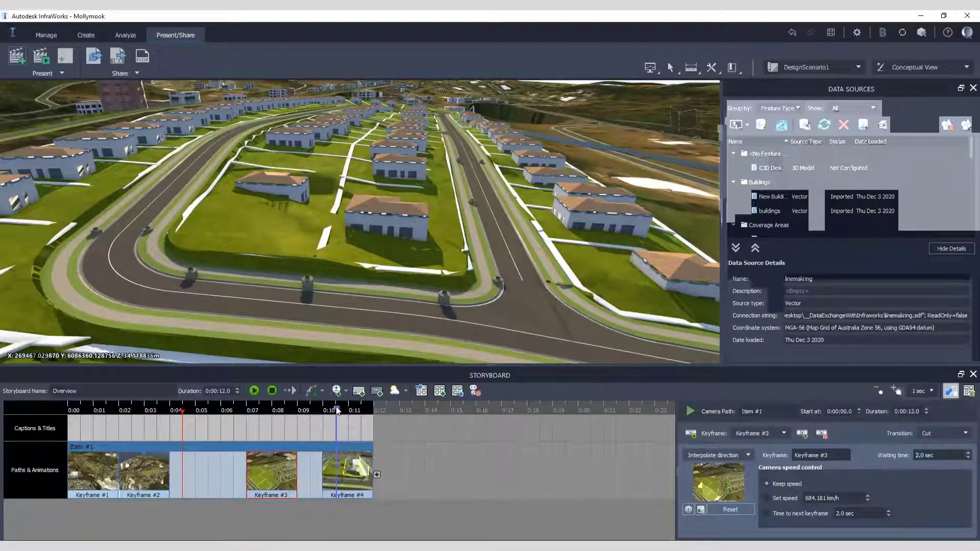
left_click(272, 391)
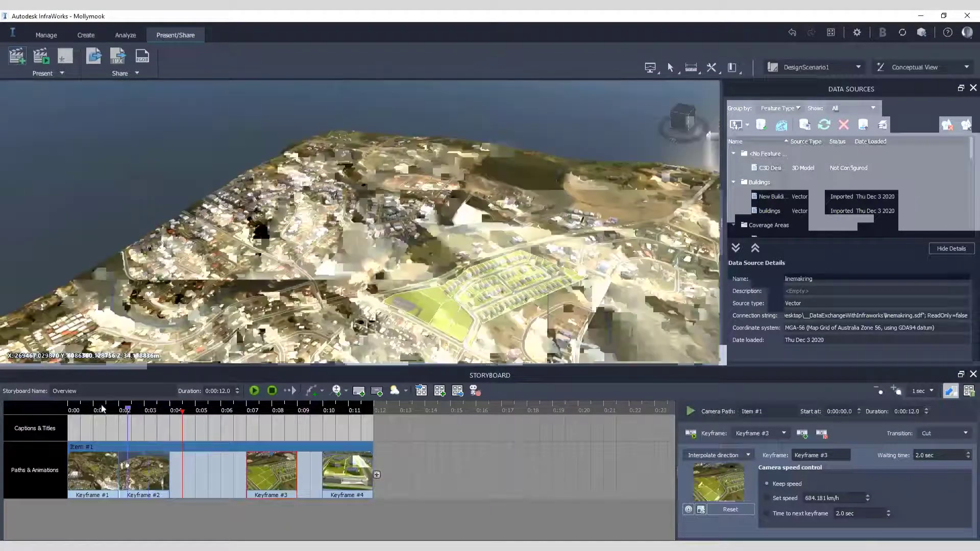
left_click(253, 391)
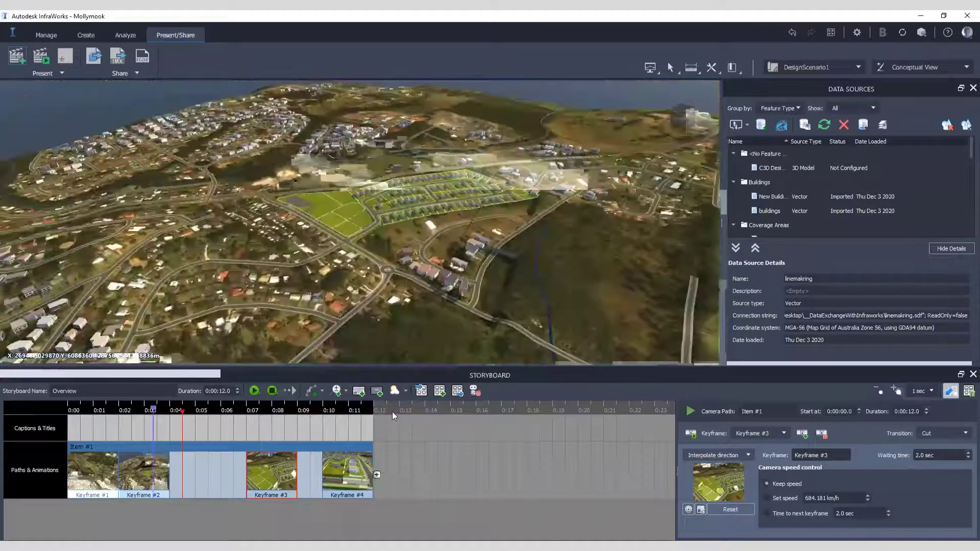
Add a 'Thanks for attending' caption near the start and preview the storyboard.
left_click(359, 393)
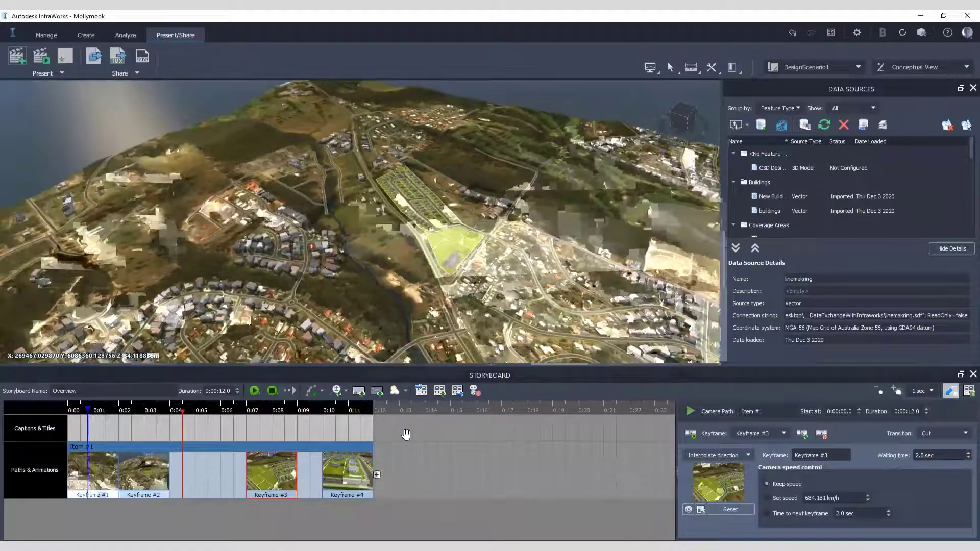
left_click_drag(407, 435, 117, 430)
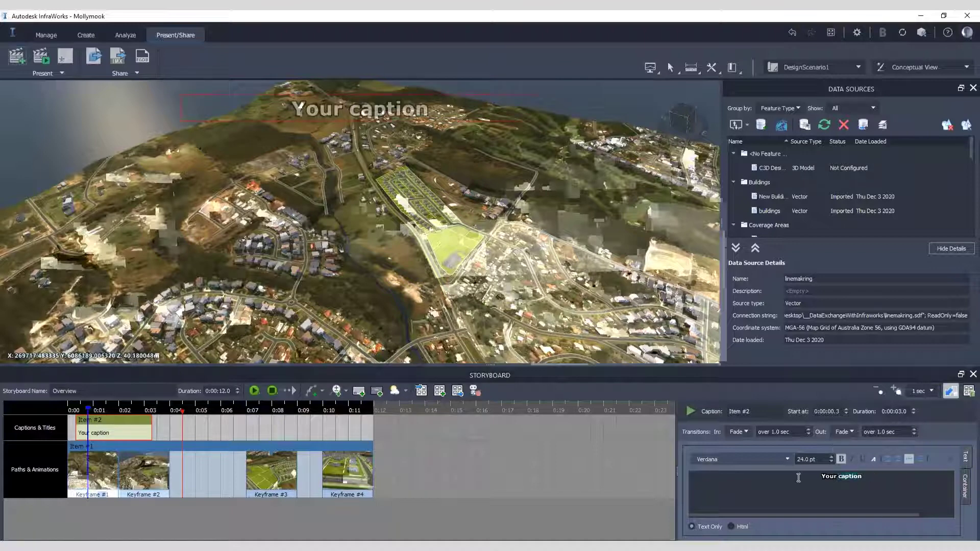
type("Th")
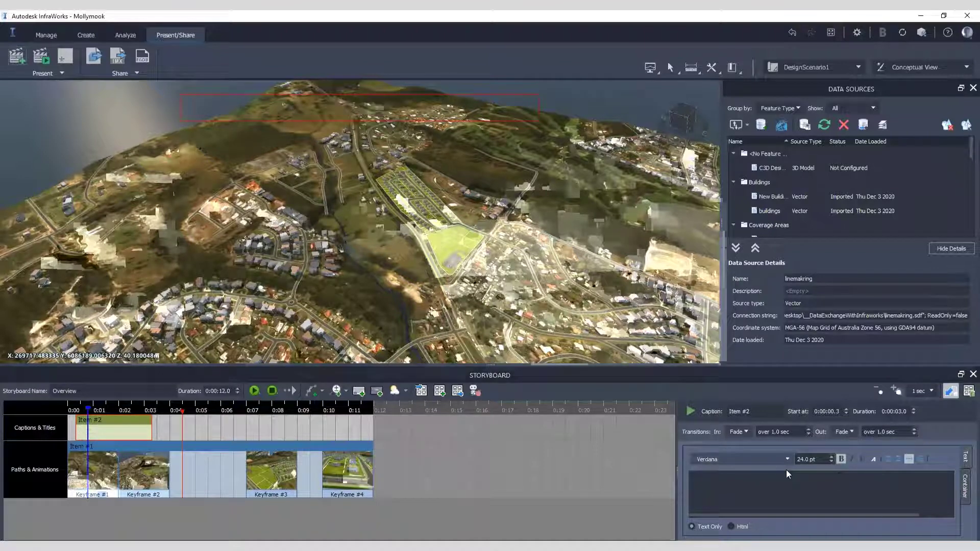
type("anks for a")
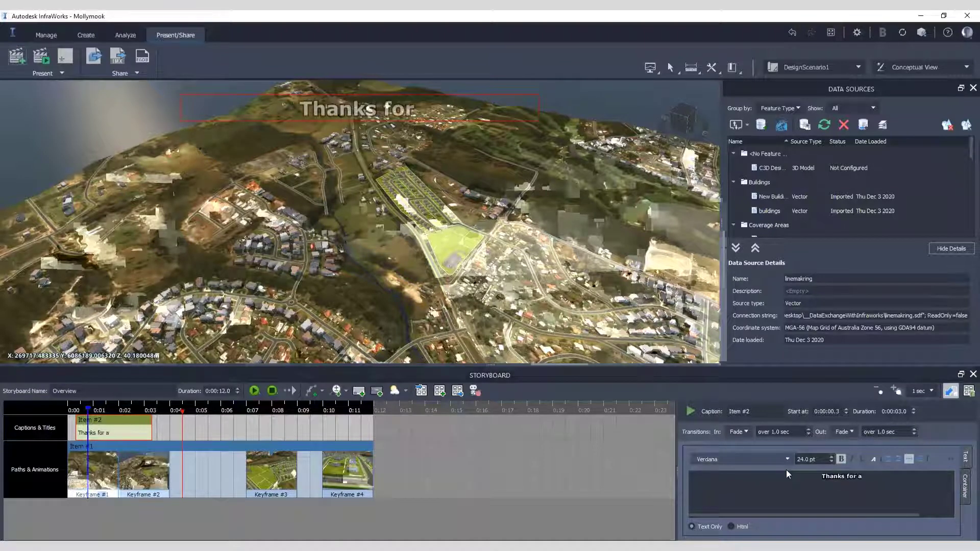
type("ttending")
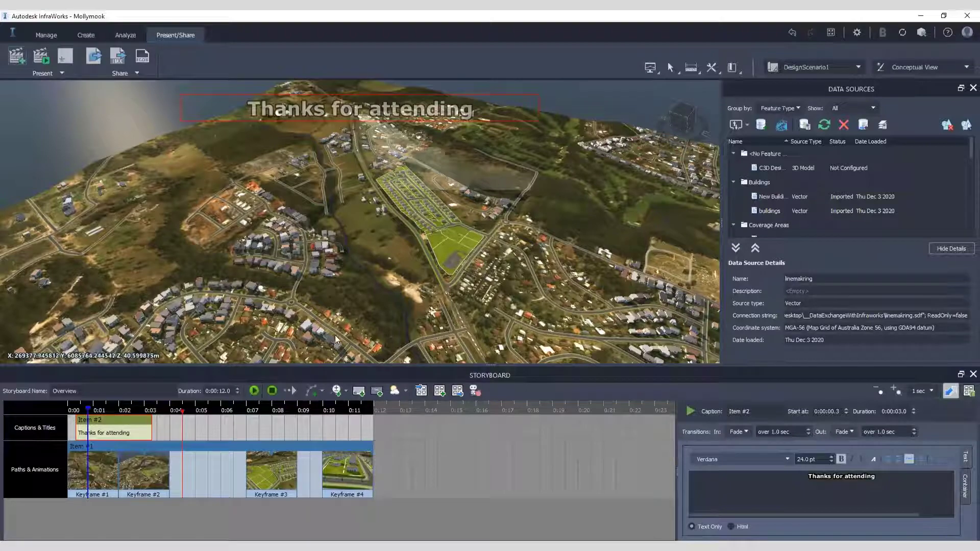
left_click(257, 392)
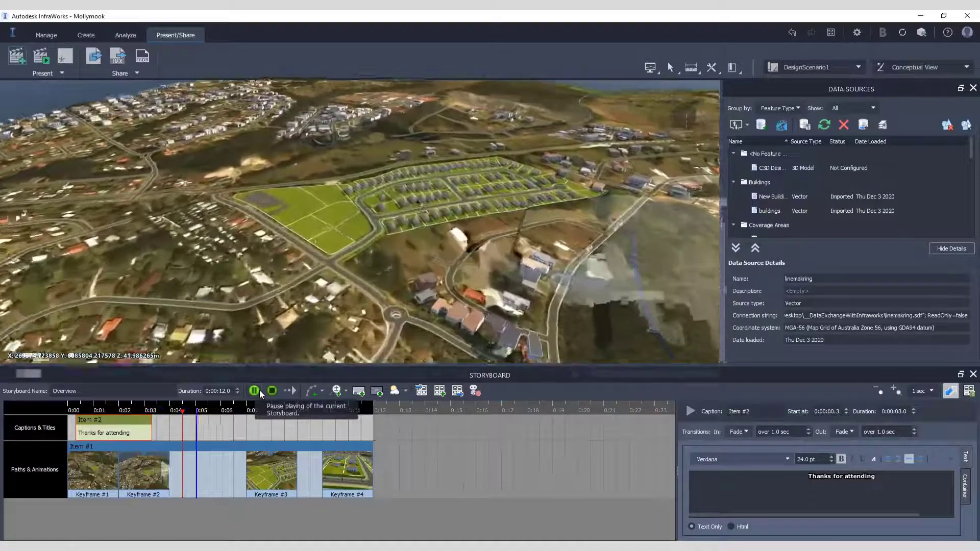
Pause playback, adjust the view, and add a Date/Time animation clip.
left_click(254, 391)
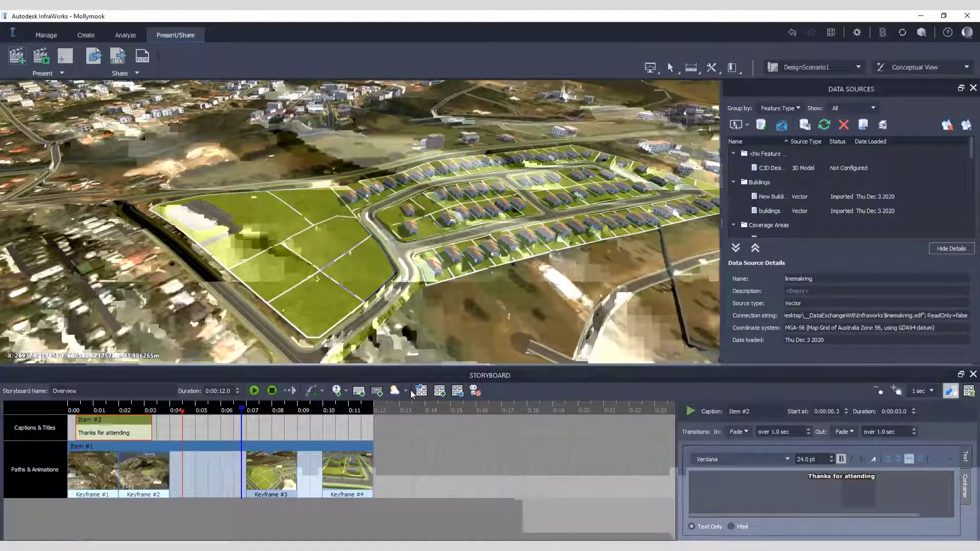
mouse_move(443, 281)
left_mouse_down()
mouse_move(465, 281)
mouse_move(445, 271)
mouse_move(484, 261)
mouse_move(427, 248)
mouse_move(475, 253)
mouse_move(457, 271)
left_mouse_up()
scroll(453, 240, "up", 3)
scroll(482, 259, "up", 2)
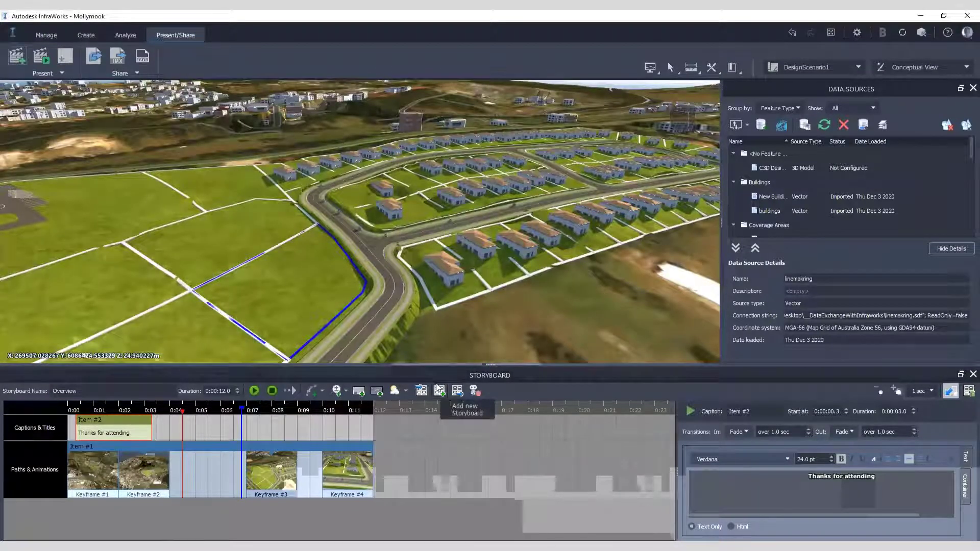
left_click(405, 391)
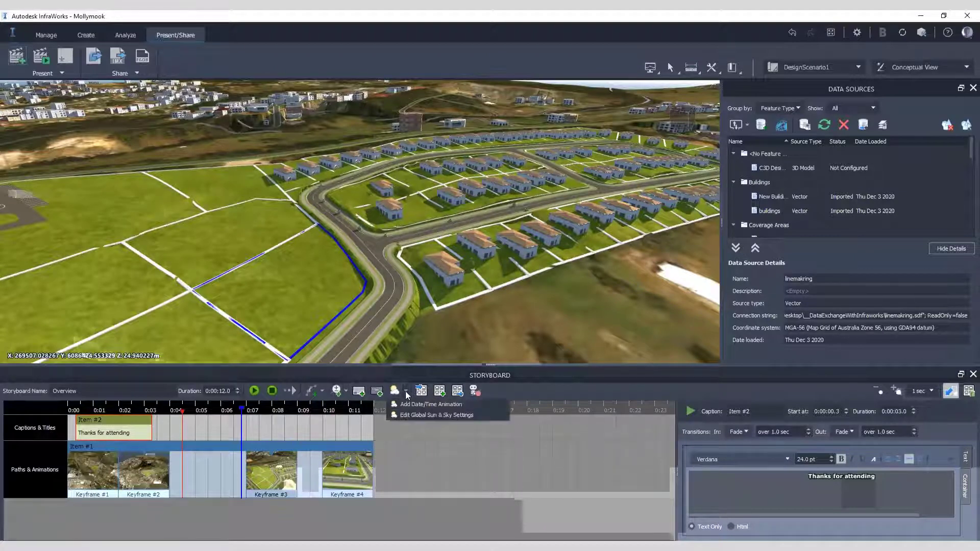
left_click(434, 405)
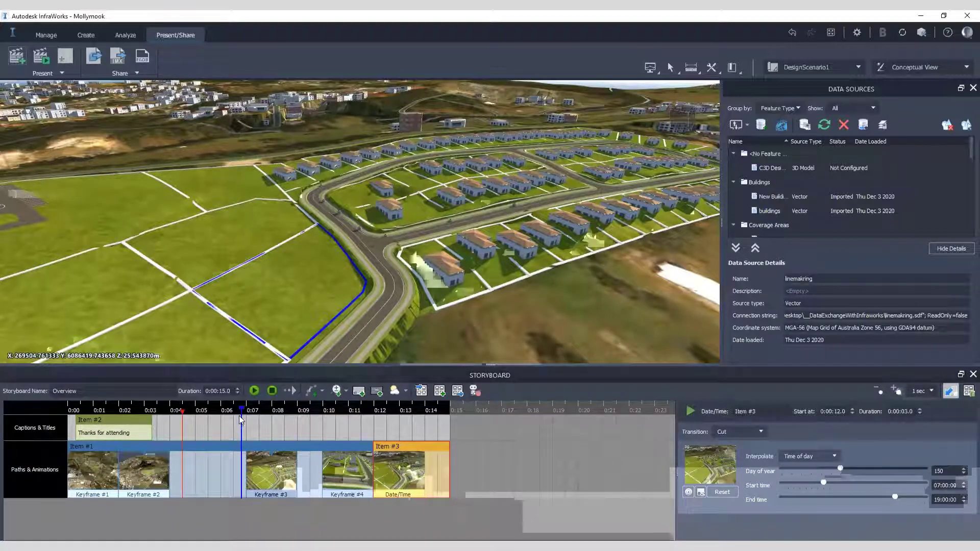
Replace the misplaced Date/Time clip with one after the camera path, ending earlier (~17:02).
left_click_drag(241, 409, 369, 428)
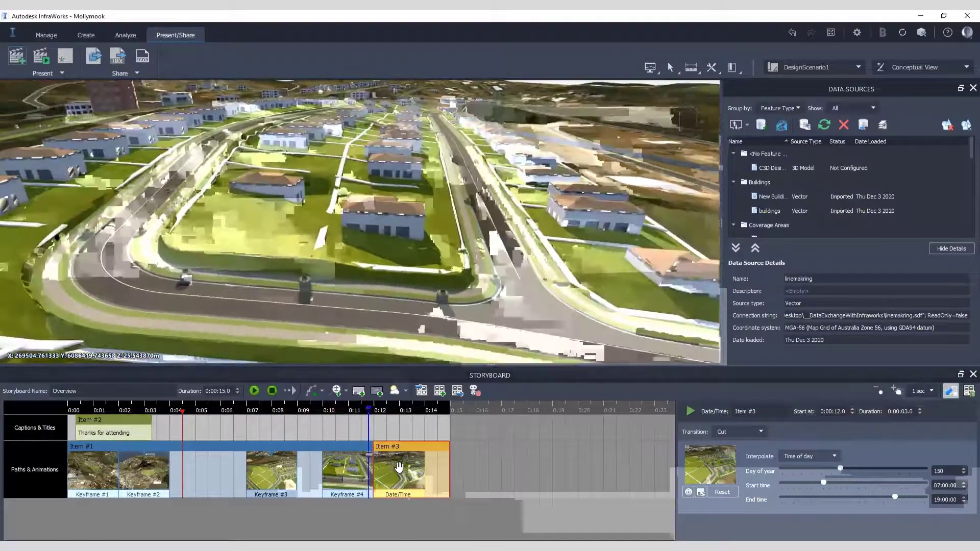
key("Delete")
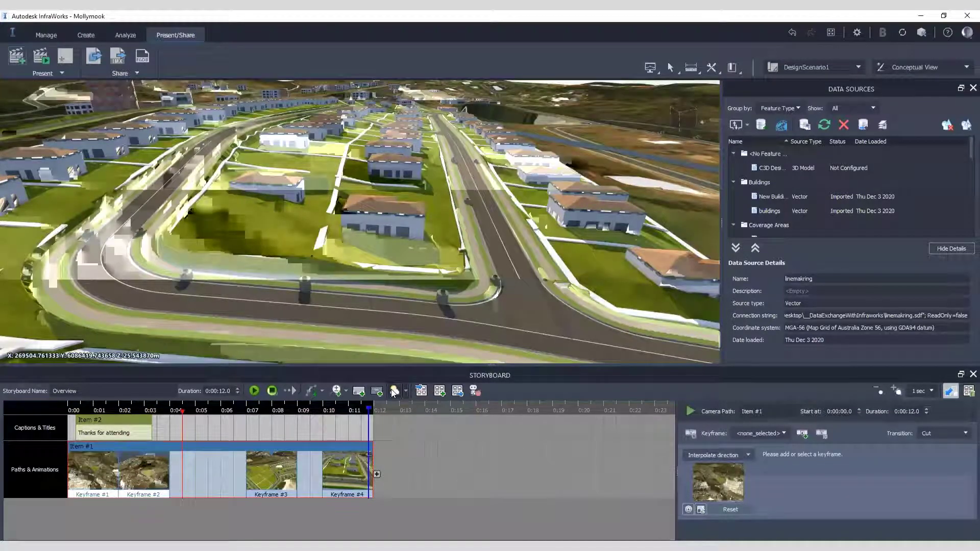
left_click(394, 391)
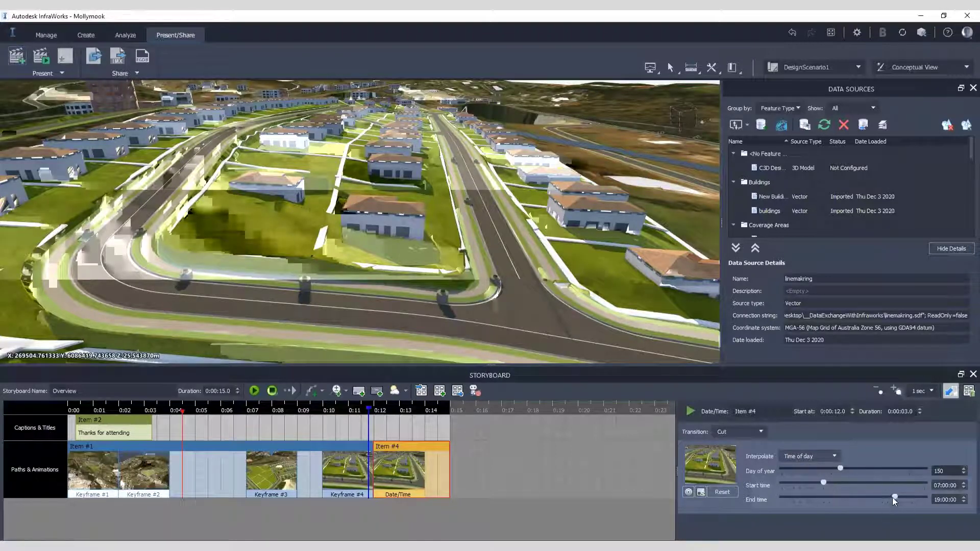
mouse_move(893, 495)
left_mouse_down()
mouse_move(873, 492)
mouse_move(882, 493)
left_mouse_up()
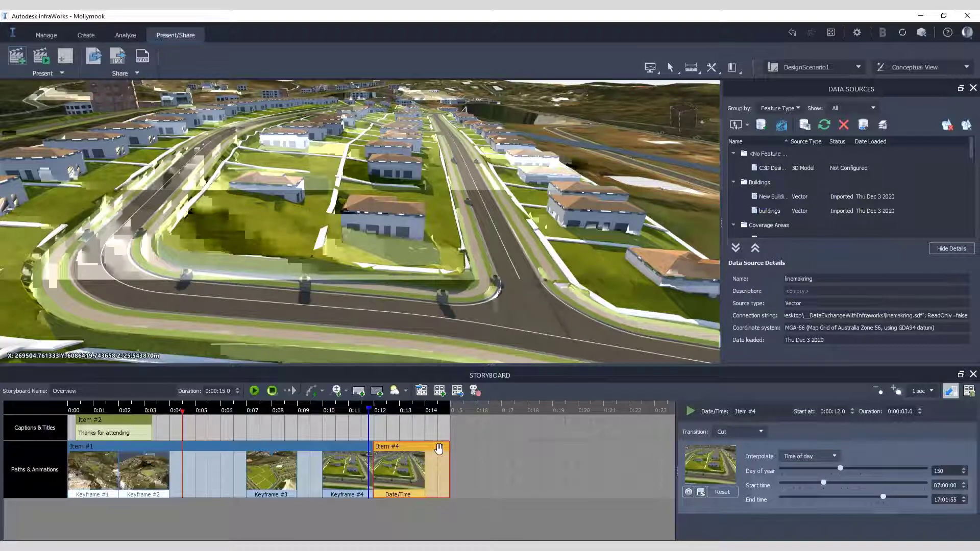
left_click(256, 392)
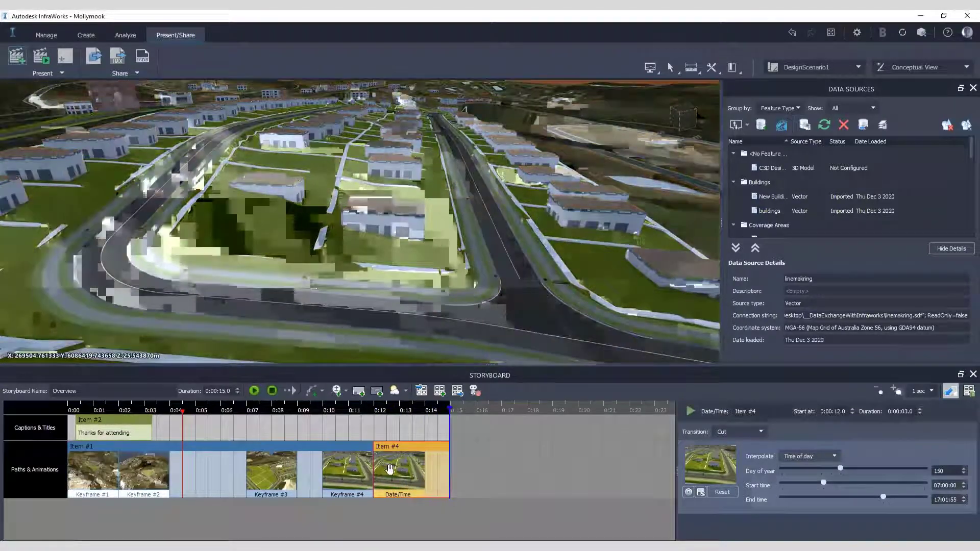
left_click(353, 470)
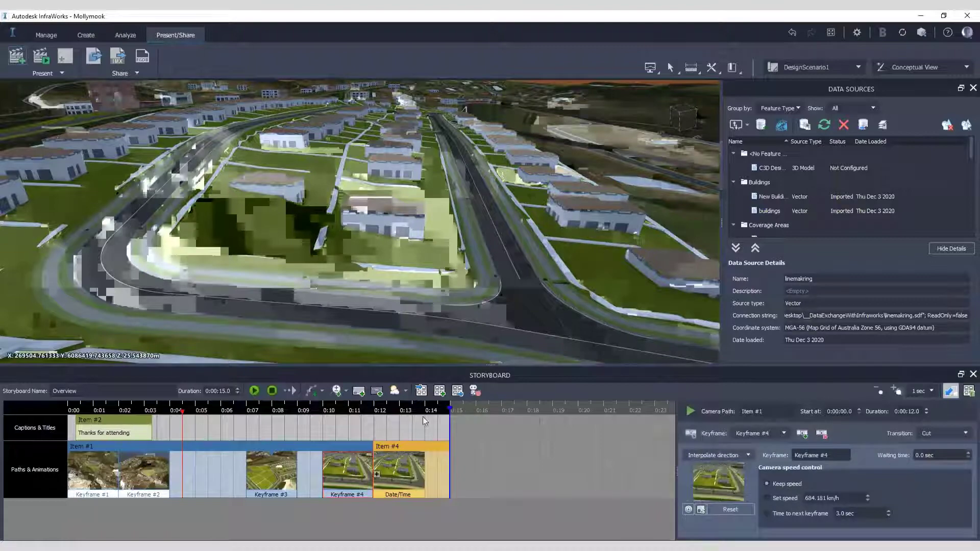
left_click_drag(448, 411, 373, 420)
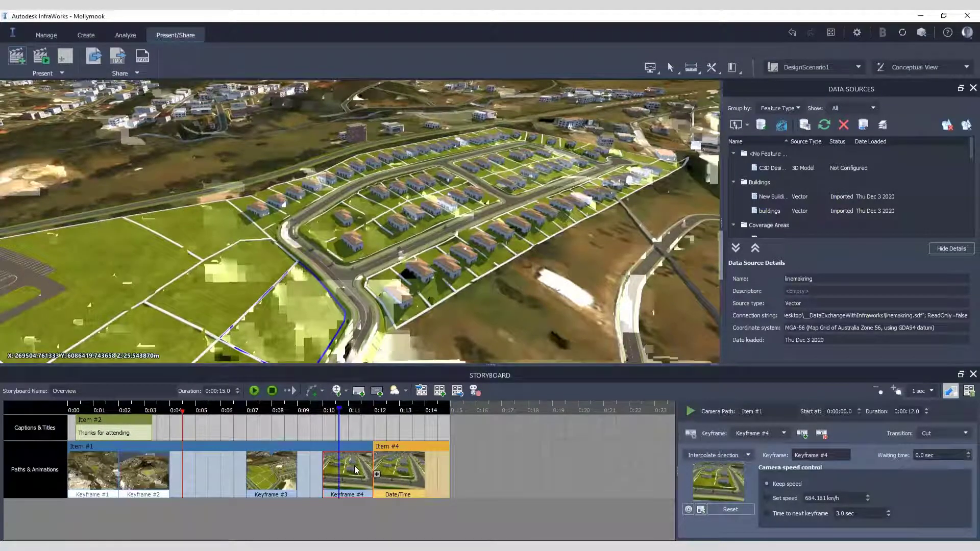
Set the Date/Time clip's transition to Fade from black over 1.0 sec.
left_click(448, 450)
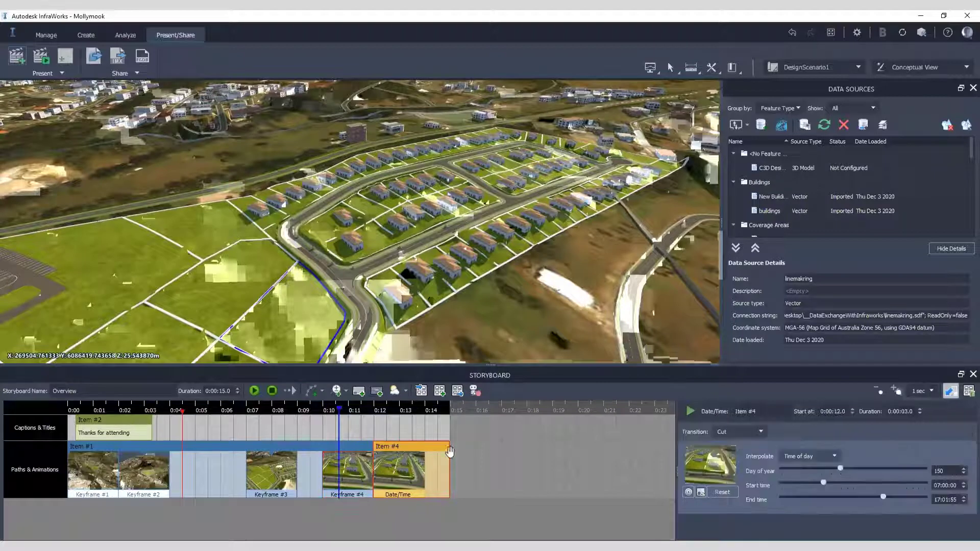
left_click(760, 433)
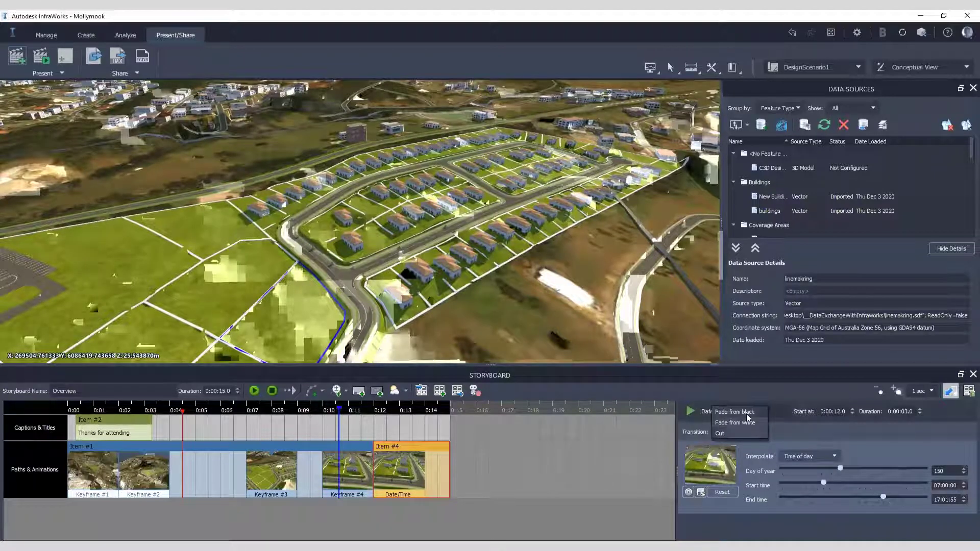
left_click(745, 413)
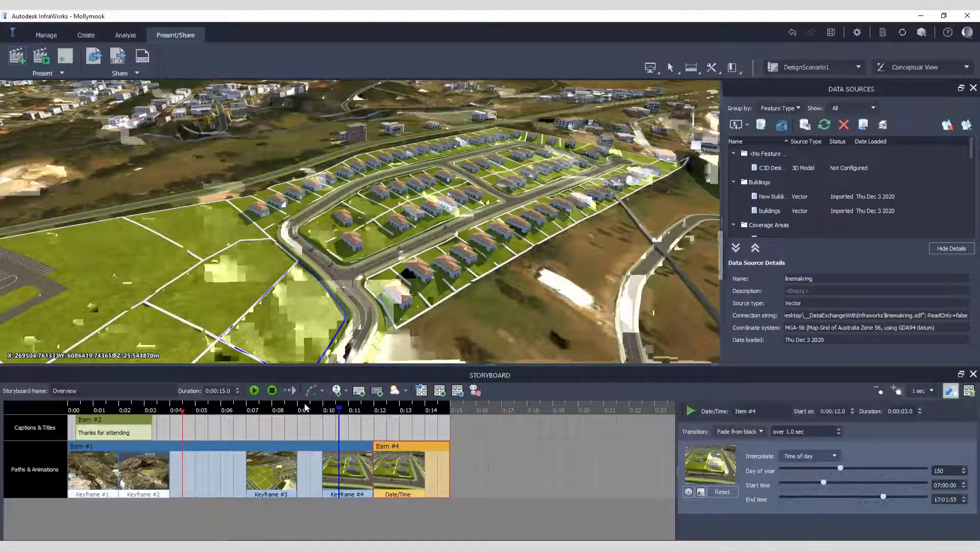
Play and scrub the storyboard around 0:11–0:14, then replay from the beginning.
left_click(258, 391)
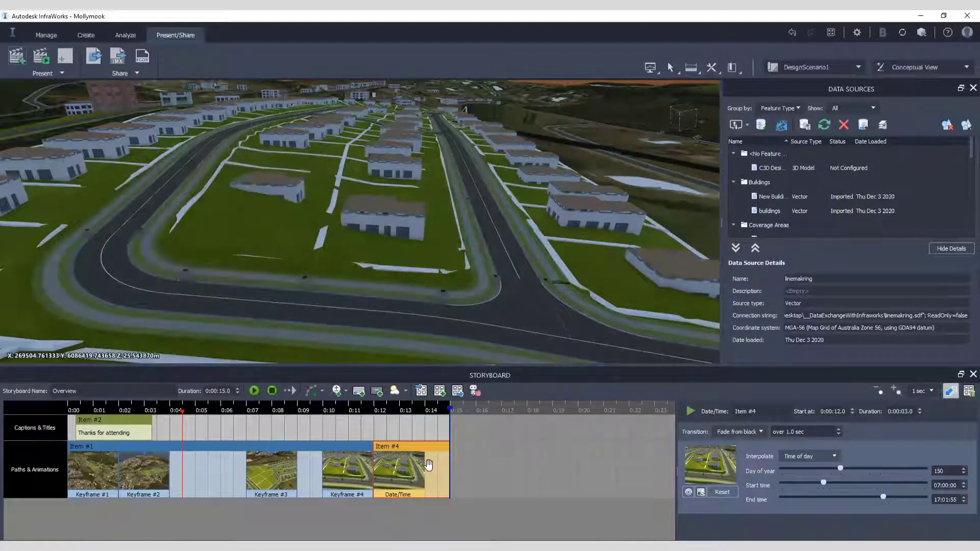
left_click(425, 409)
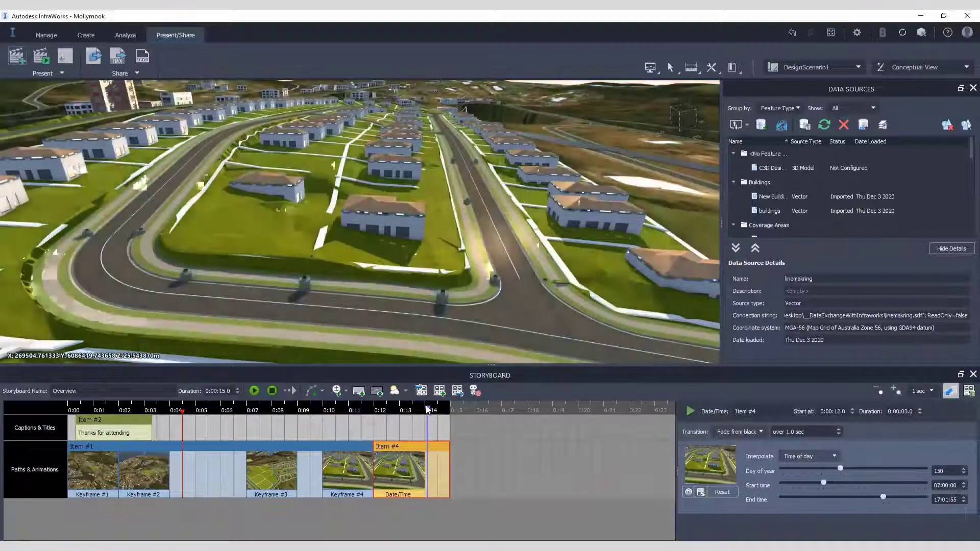
left_click(390, 408)
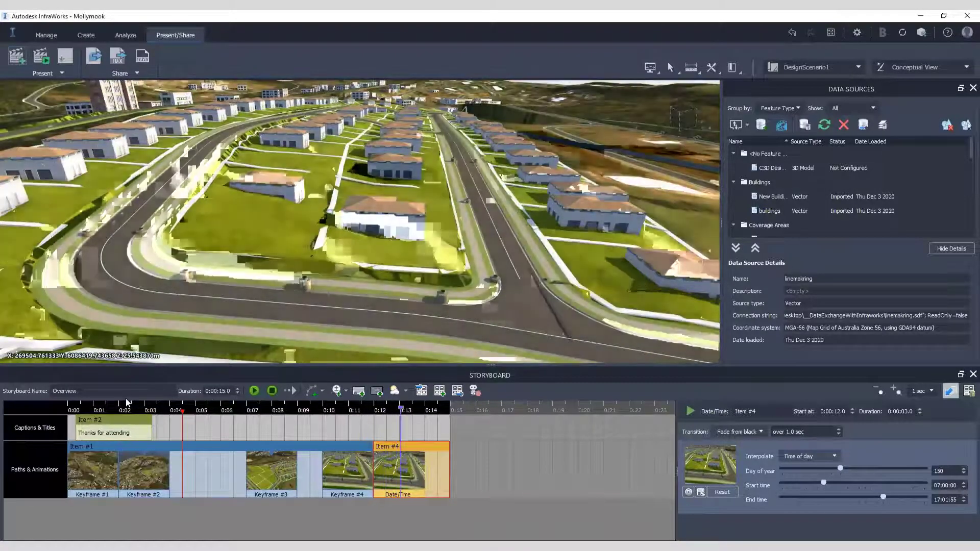
left_click(103, 407)
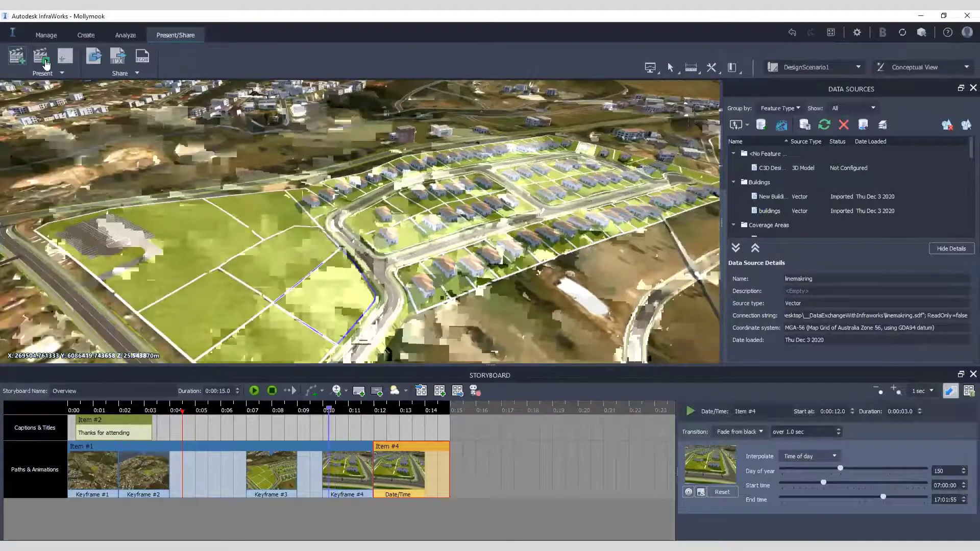
left_click(38, 58)
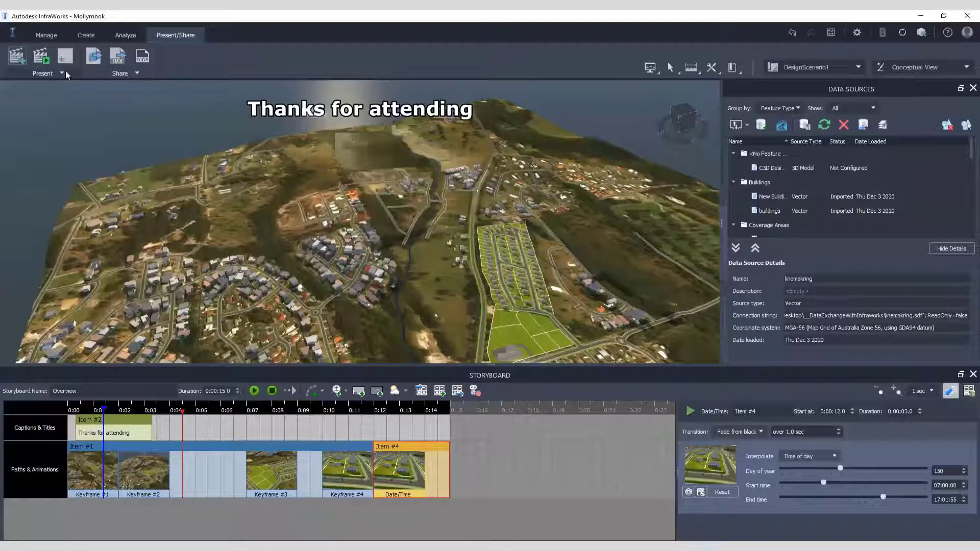
Export the storyboard with the Windows Media Video encoder as 'myvid' and start recording.
left_click(475, 392)
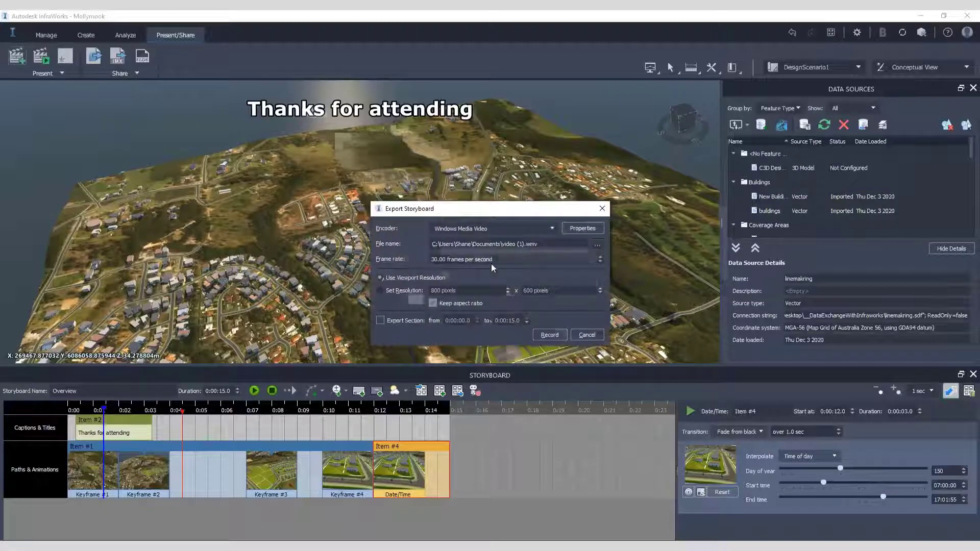
left_click(549, 229)
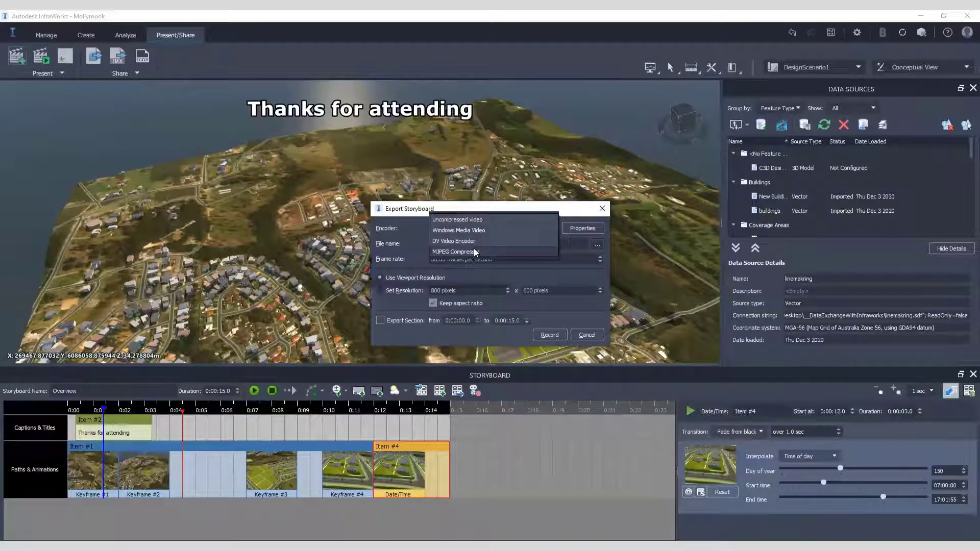
left_click(469, 230)
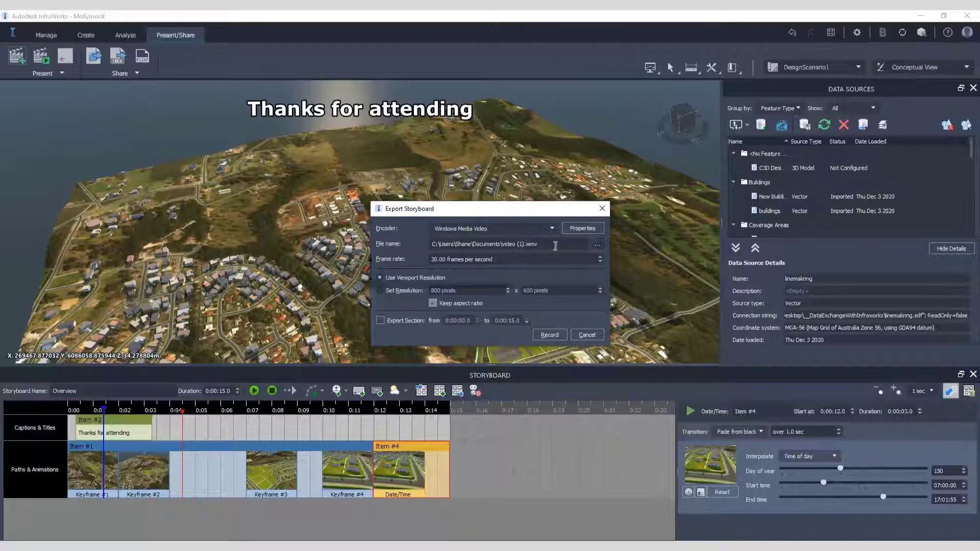
left_click_drag(556, 246, 505, 242)
type("myvid")
left_click(550, 335)
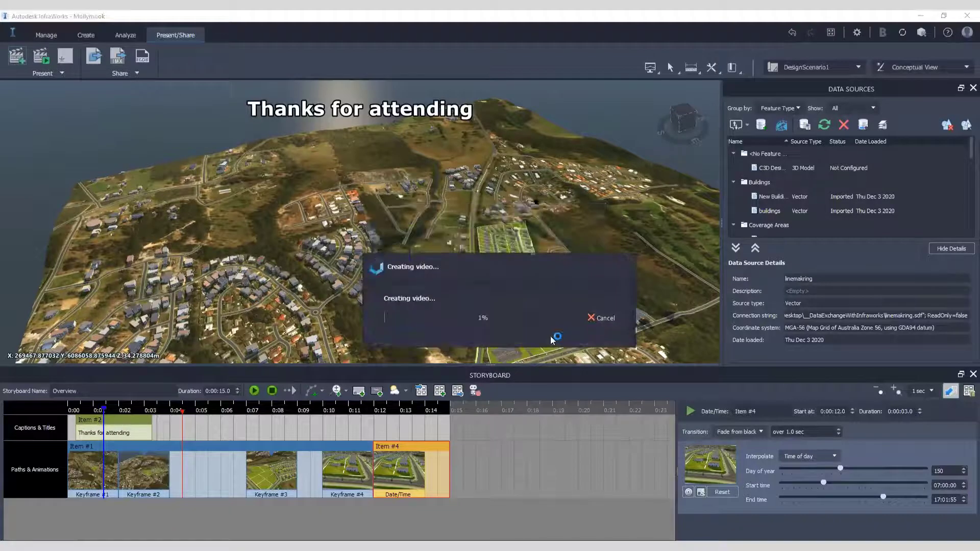
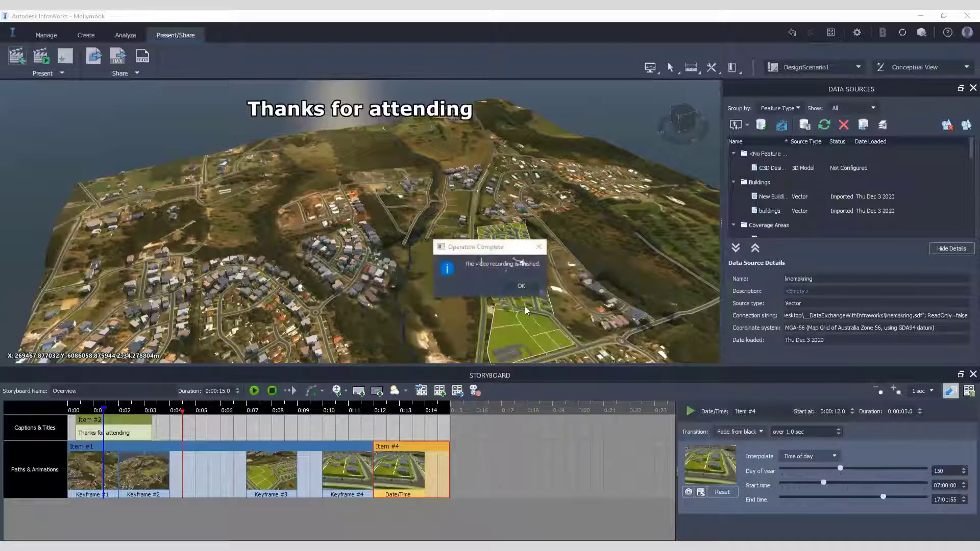
Dismiss the video-recording-complete message and fly in close to the green subdivision site.
left_click(528, 286)
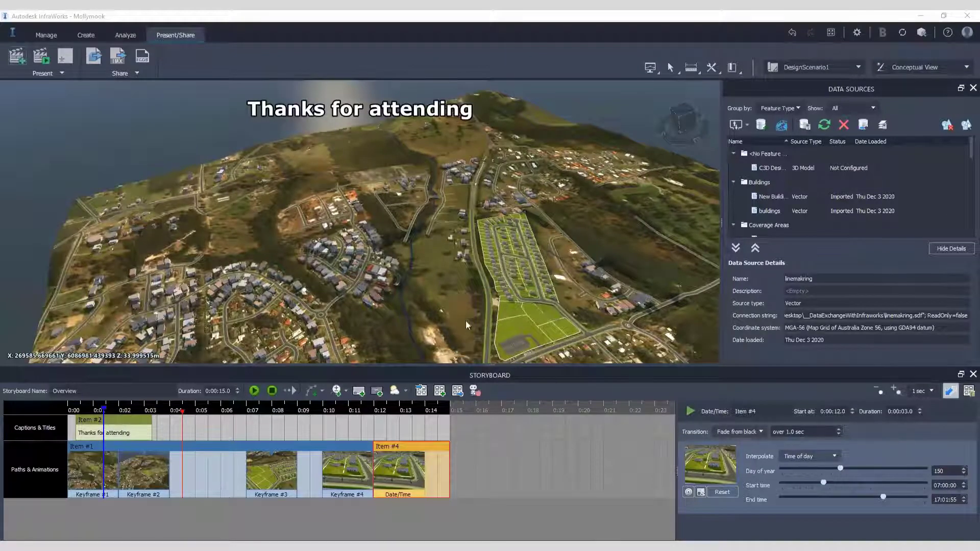
left_click_drag(465, 321, 598, 247)
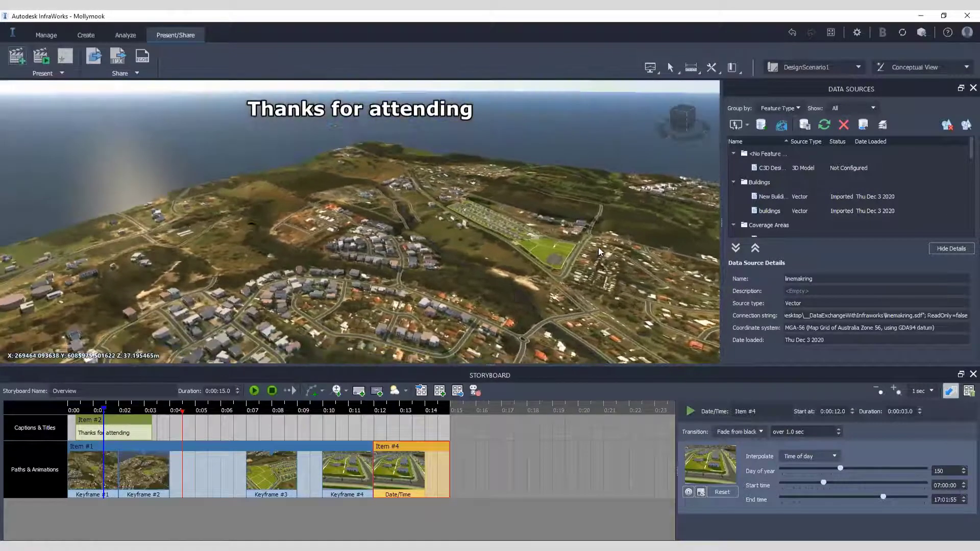
middle_click_drag(600, 252, 518, 272)
scroll(529, 265, "up", 1)
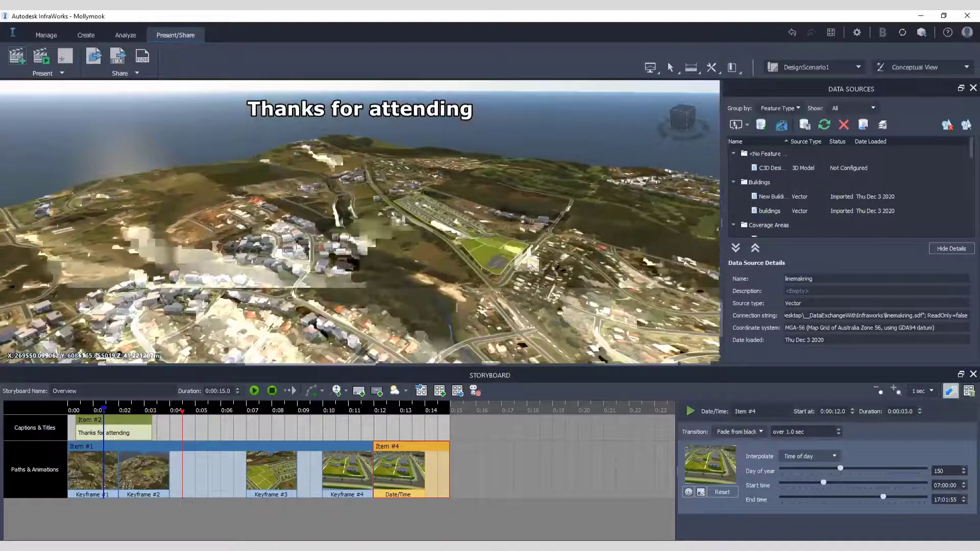
scroll(528, 266, "up", 4)
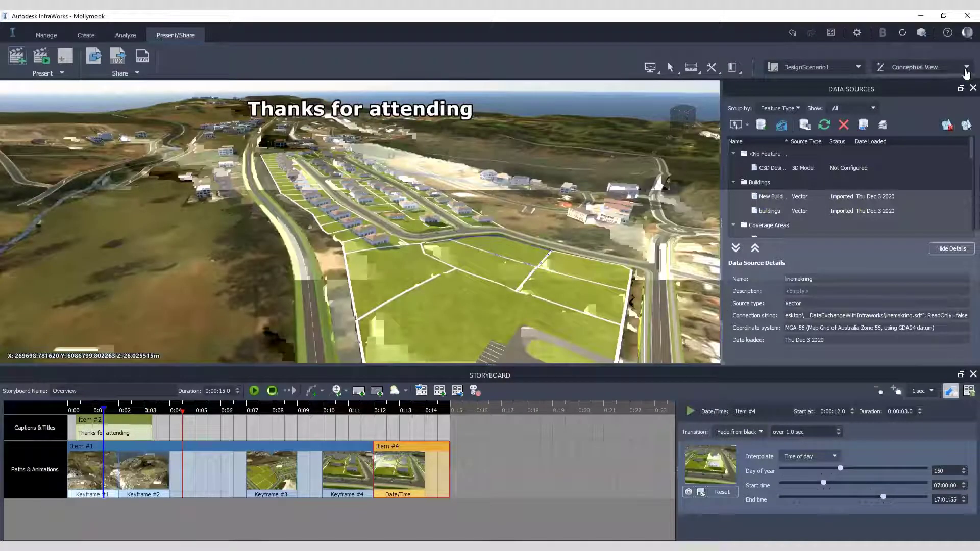
left_click(967, 71)
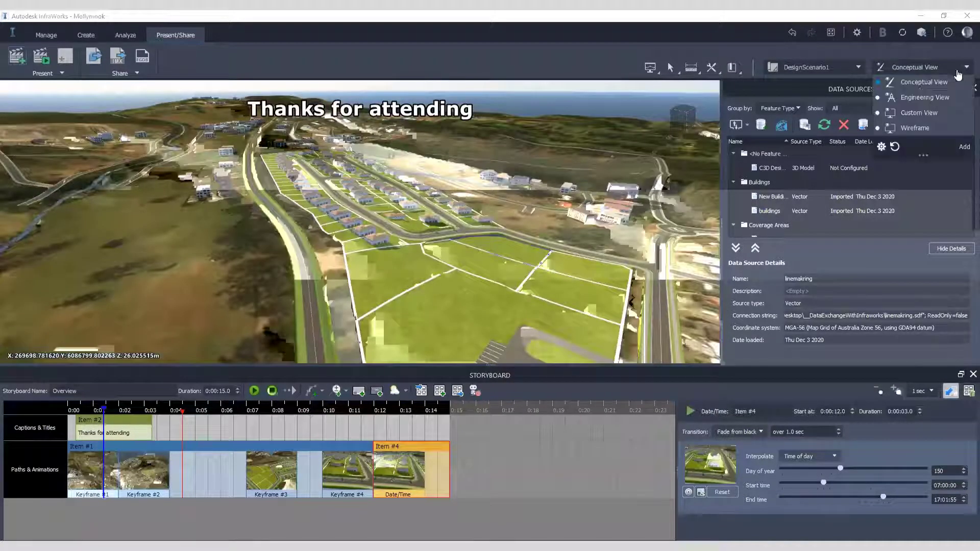
left_click(926, 98)
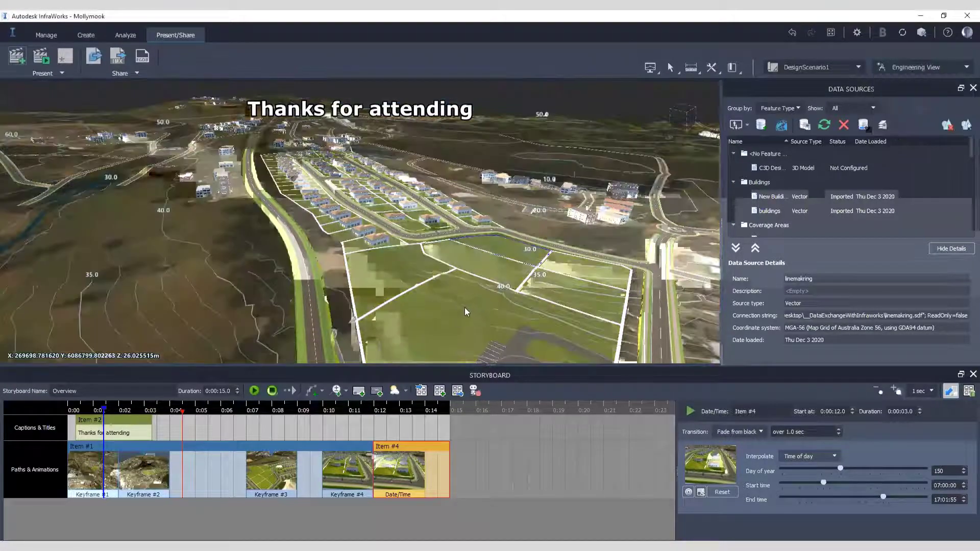
left_click_drag(433, 304, 416, 285)
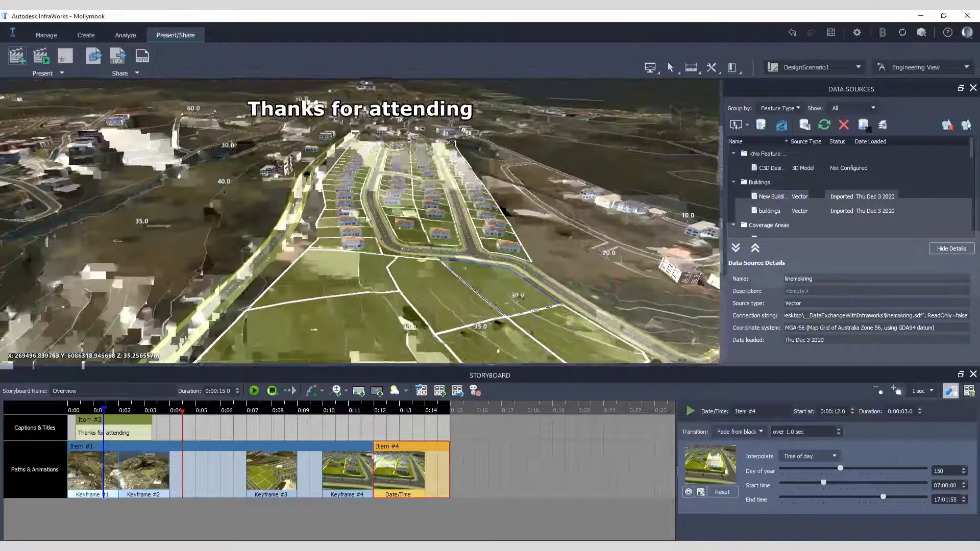
scroll(394, 226, "up", 5)
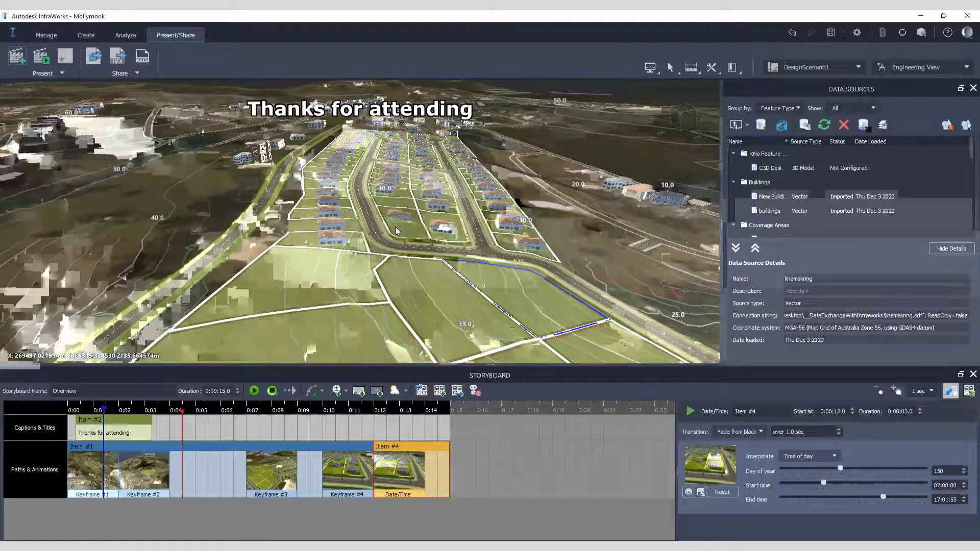
scroll(396, 229, "down", 4)
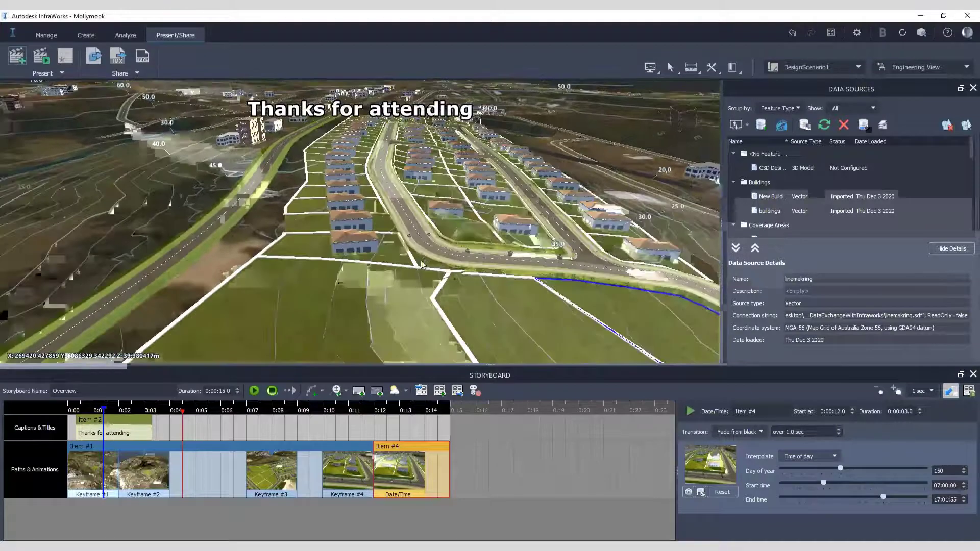
scroll(370, 292, "up", 5)
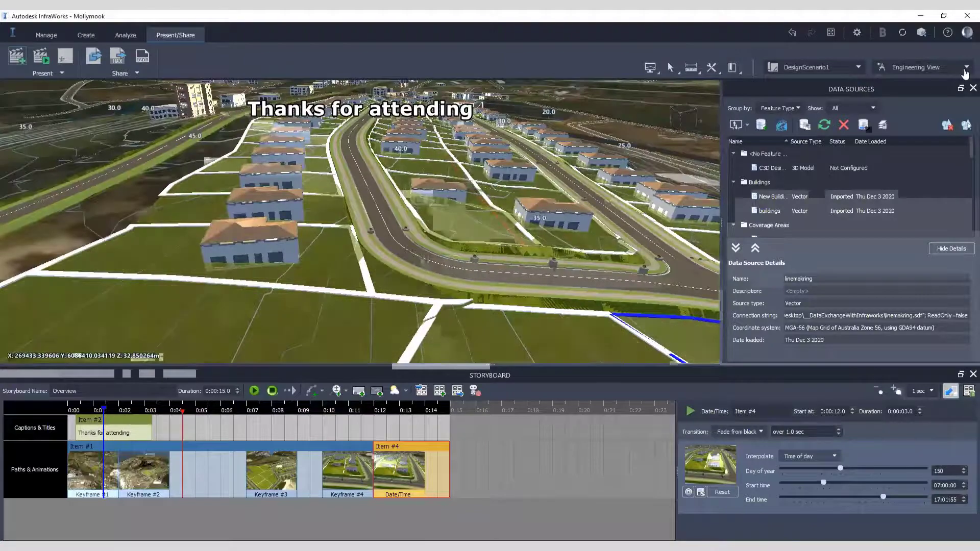
left_click(965, 68)
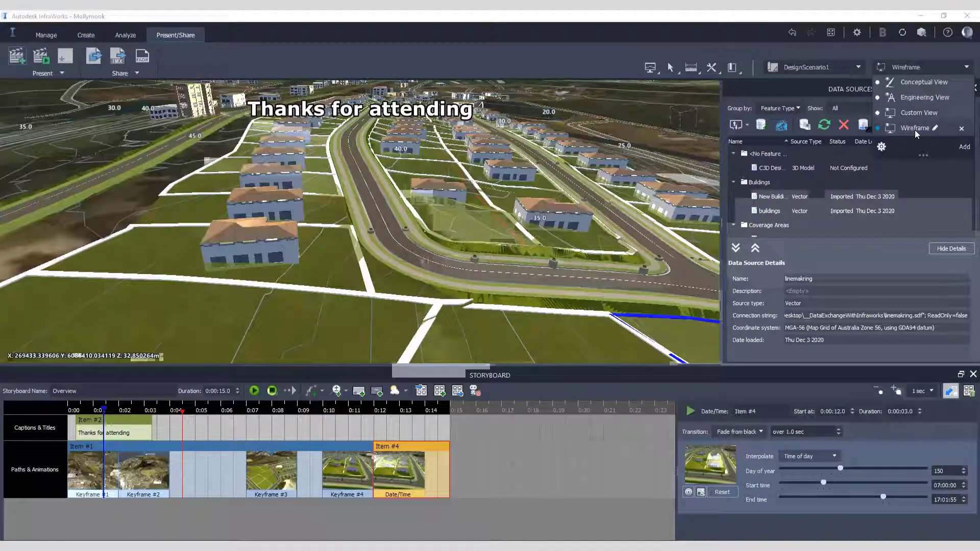
left_click(915, 128)
left_click(965, 68)
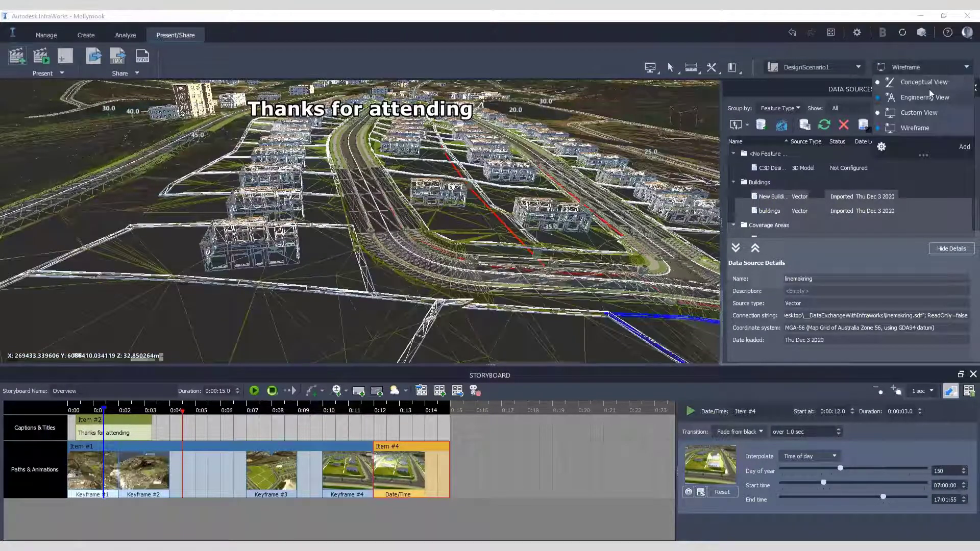
left_click(925, 83)
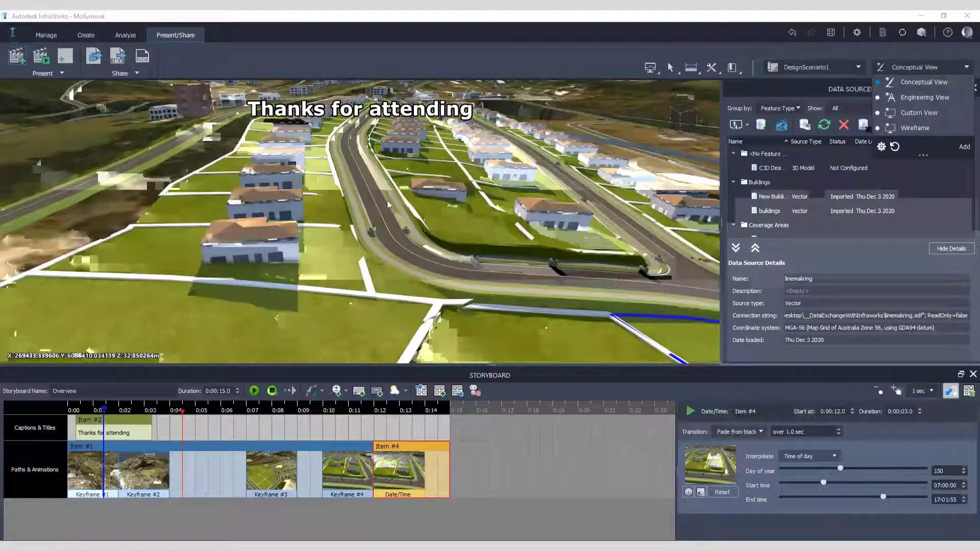
left_click_drag(413, 244, 461, 153)
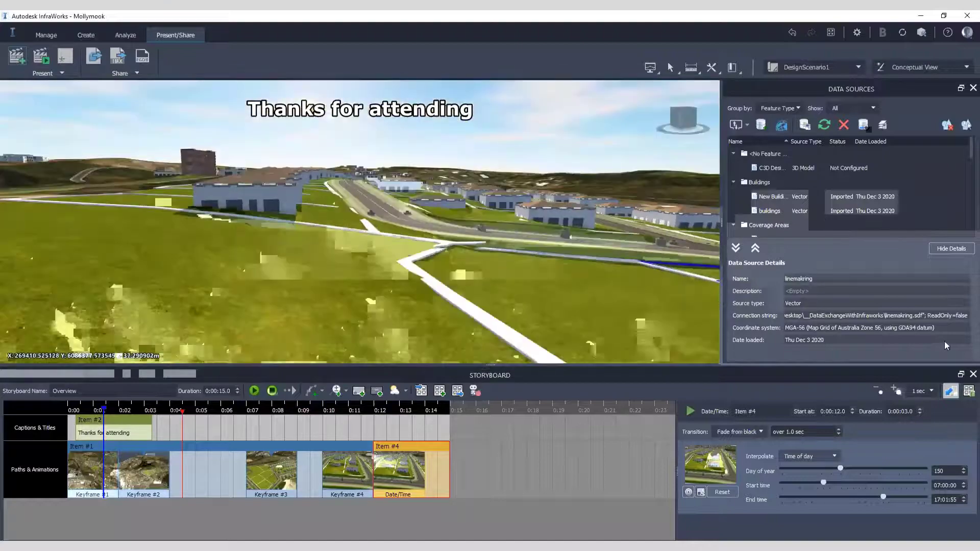
left_click_drag(964, 375, 702, 378)
scroll(330, 202, "down", 3)
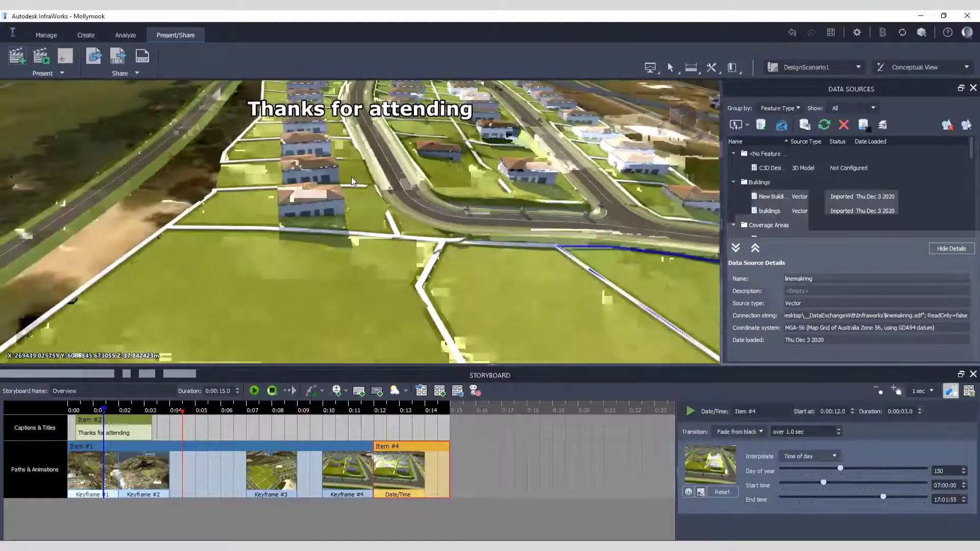
left_click_drag(356, 186, 500, 163)
Hide the Storyboard panel and launch the Component Road tool from the Create tools.
scroll(485, 173, "down", 3)
left_click(973, 374)
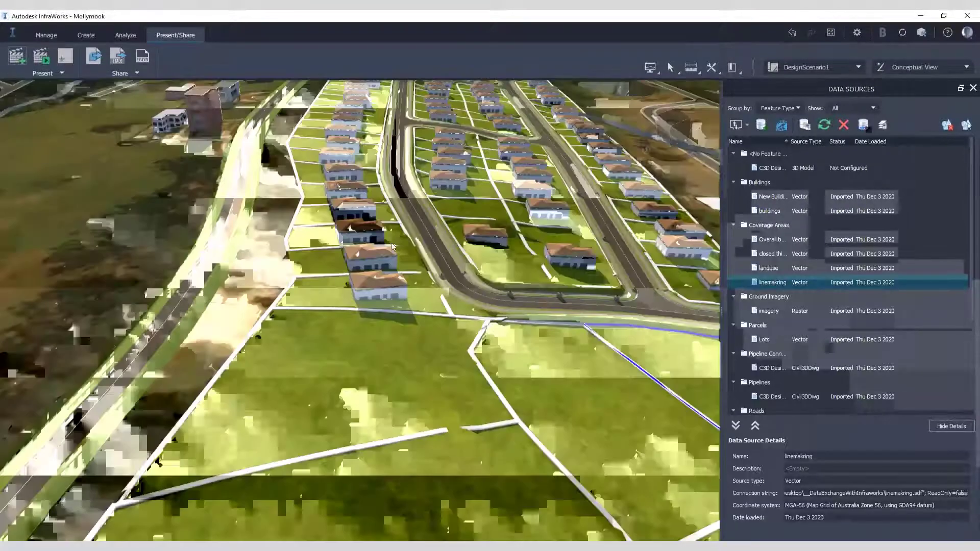
scroll(220, 265, "down", 3)
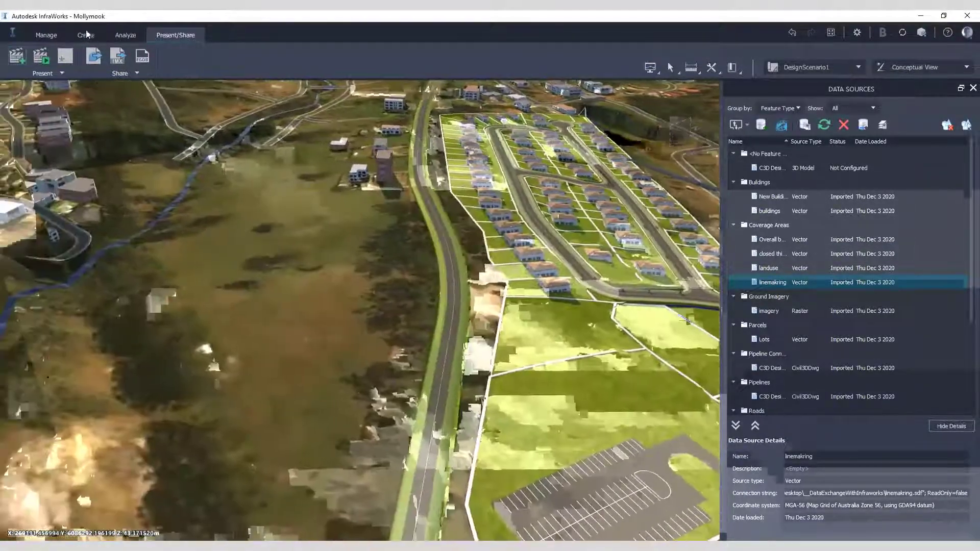
left_click(86, 33)
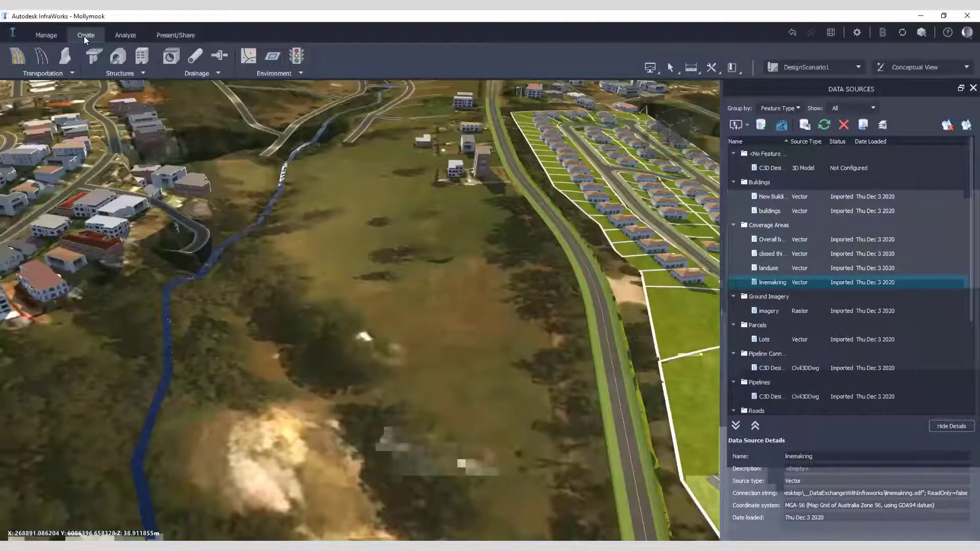
left_click(18, 58)
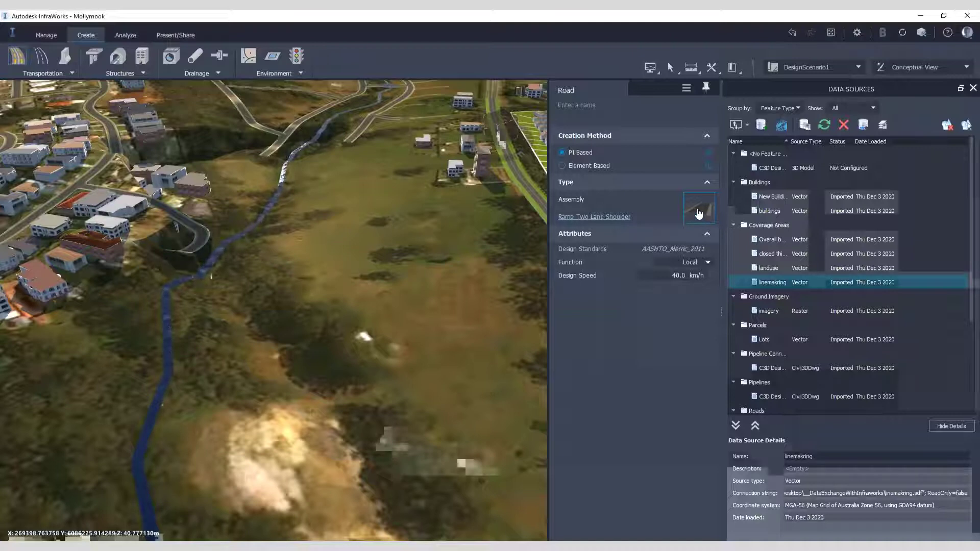
Choose the Four Lane Divided with Raised Jersey Barrier road assembly.
left_click(604, 217)
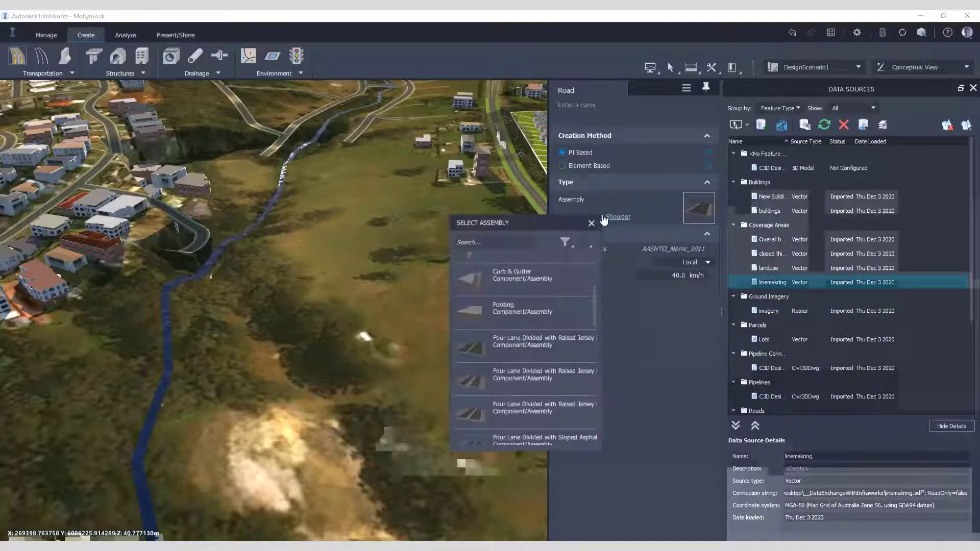
left_click(531, 341)
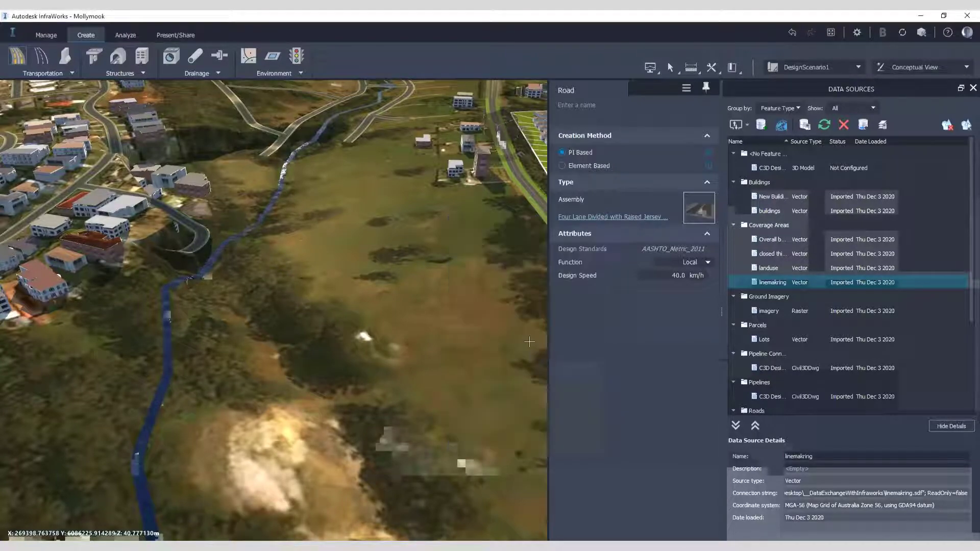
scroll(432, 292, "down", 3)
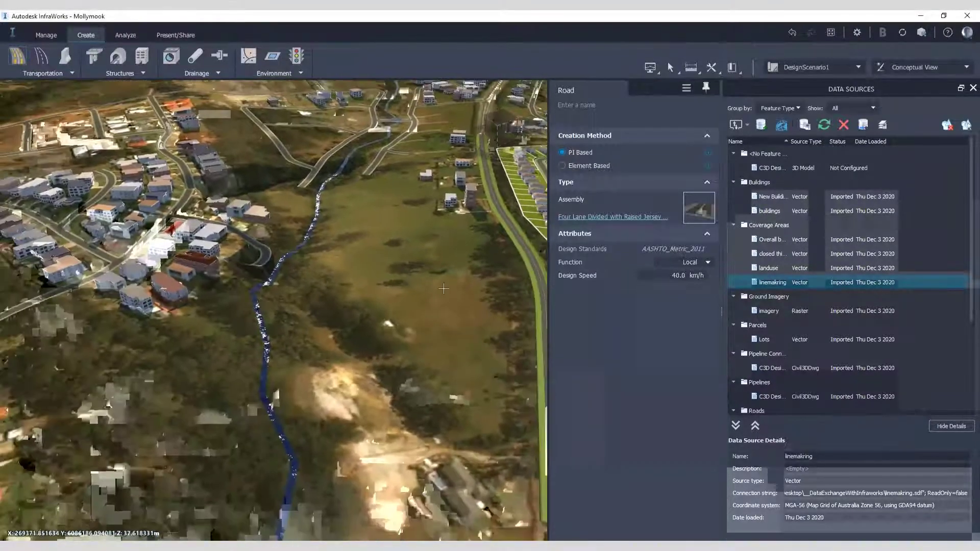
scroll(502, 318, "down", 2)
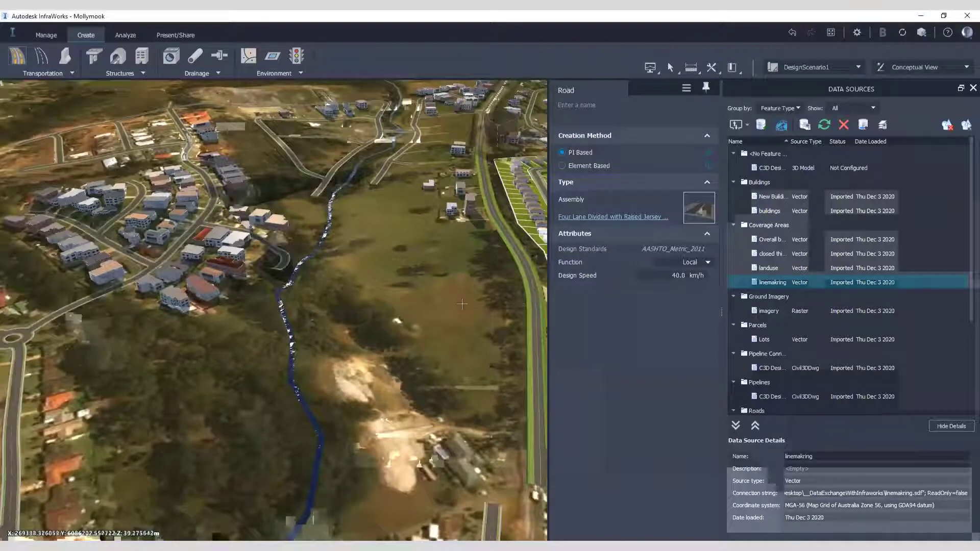
Sketch the road across the valley past the river, finishing it at 424.808 m long.
left_click(514, 300)
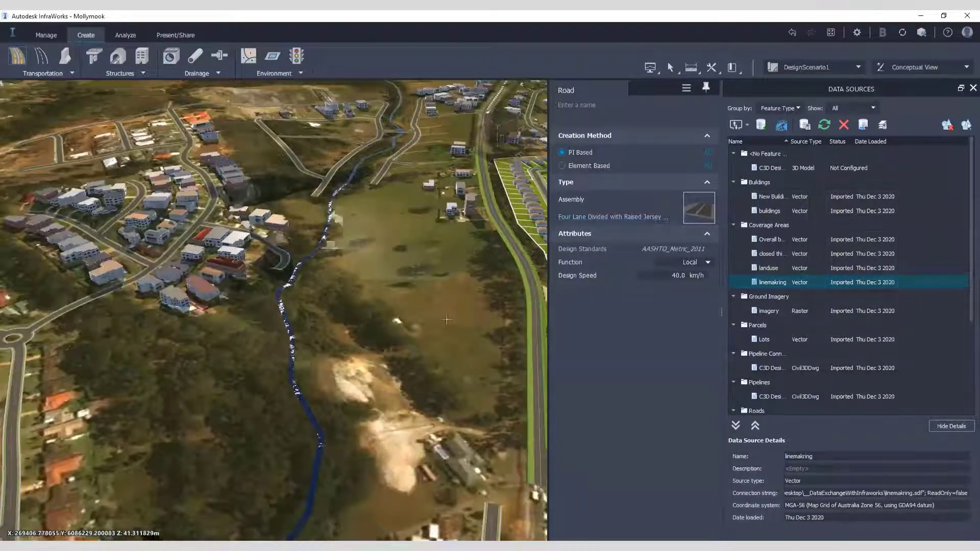
left_click(284, 378)
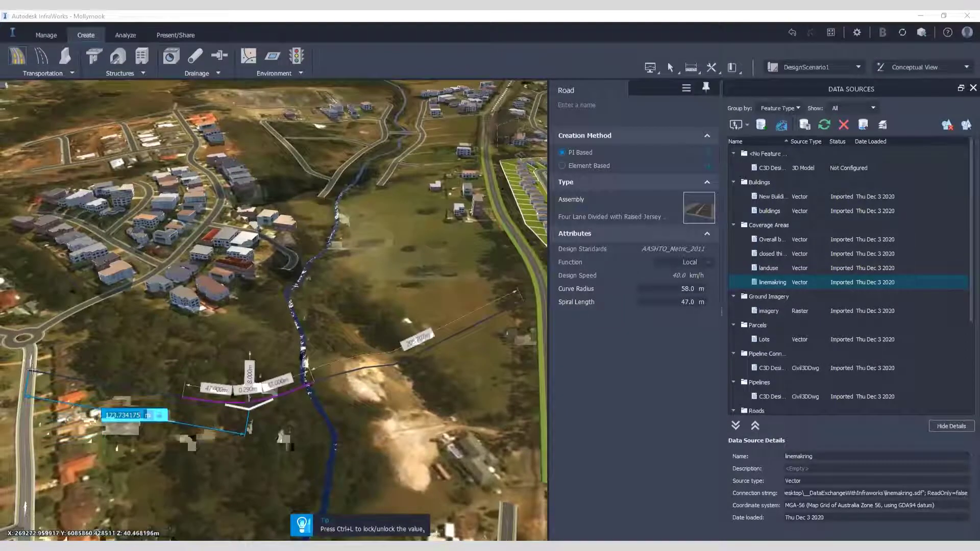
left_click(31, 371)
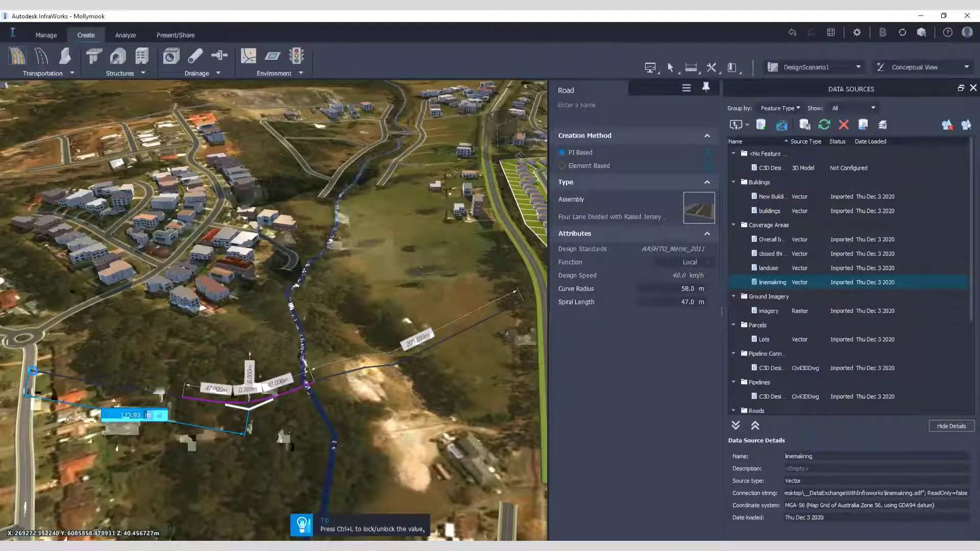
double_click(32, 371)
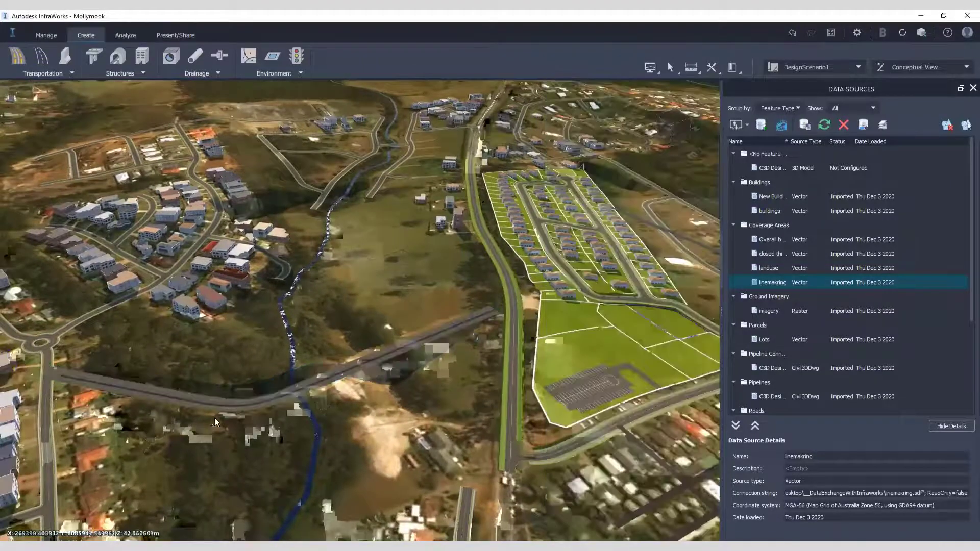
middle_click_drag(214, 418, 279, 395)
Select the new road and bring up its vertical profile view.
left_click_drag(279, 395, 211, 382)
scroll(421, 317, "up", 2)
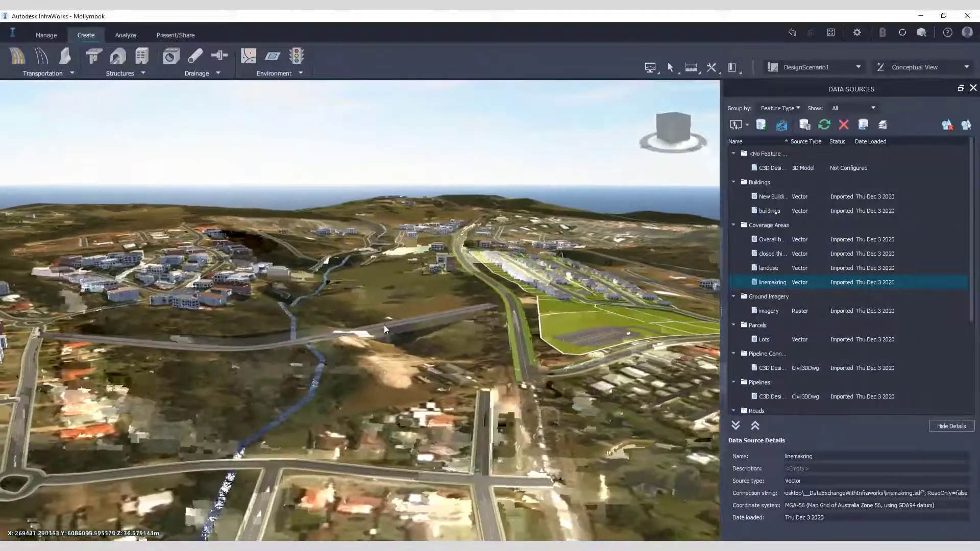
left_click(384, 325)
right_click(383, 325)
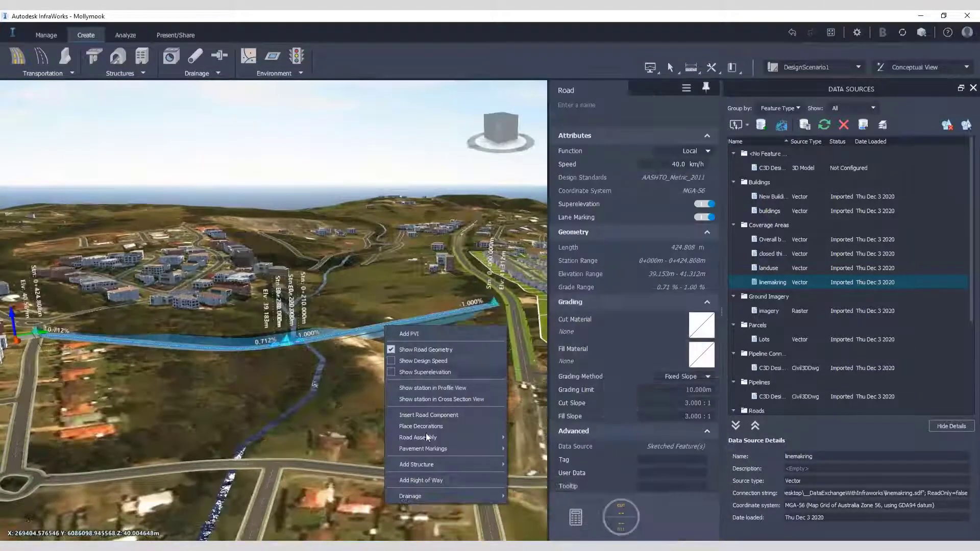
left_click(428, 389)
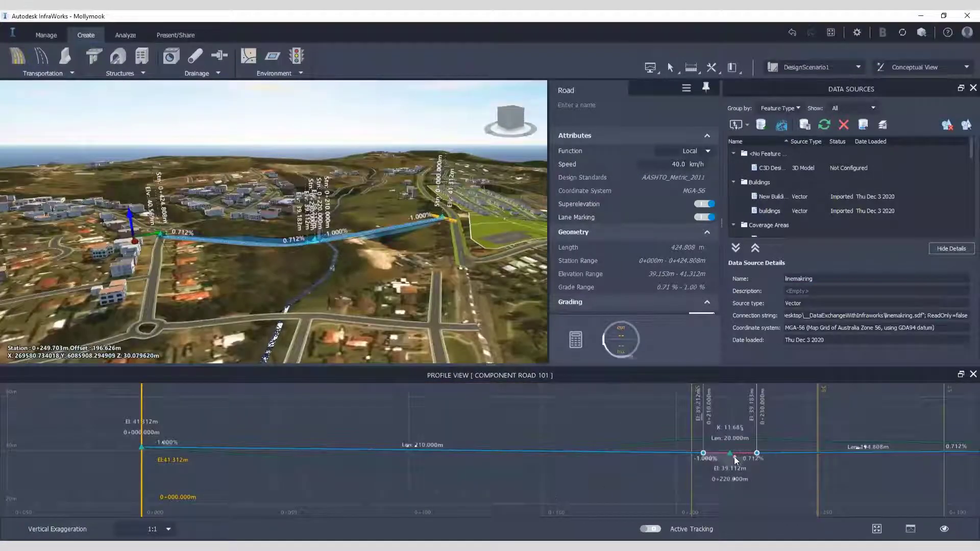
Raise the profile's high point and add a vertical curve near station 0+260.808, then close the profile.
left_click_drag(731, 452, 685, 420)
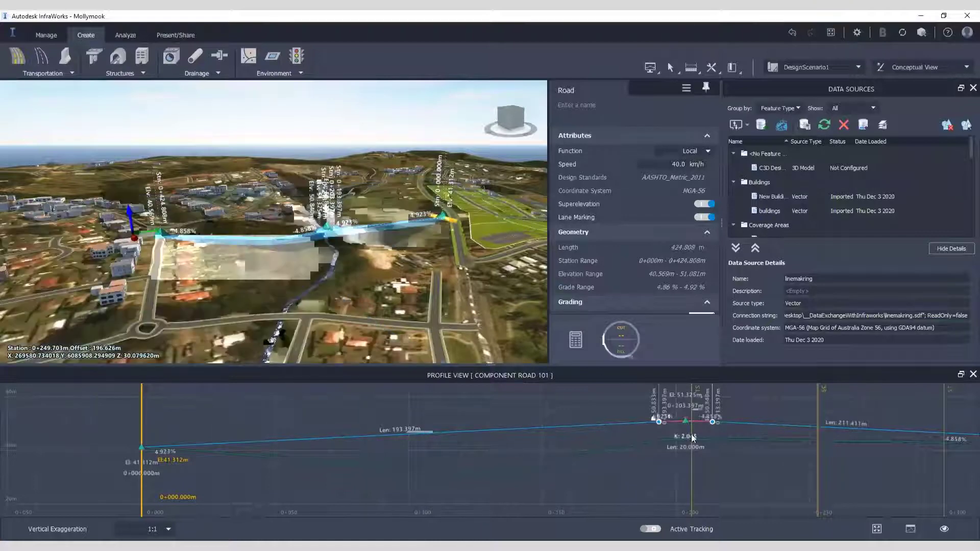
right_click(792, 431)
left_click(823, 435)
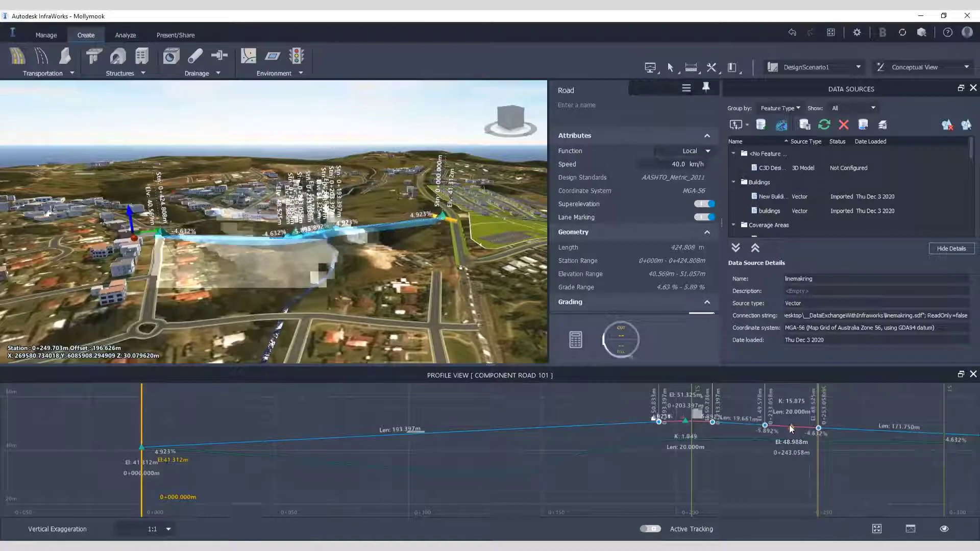
left_click_drag(790, 428, 837, 439)
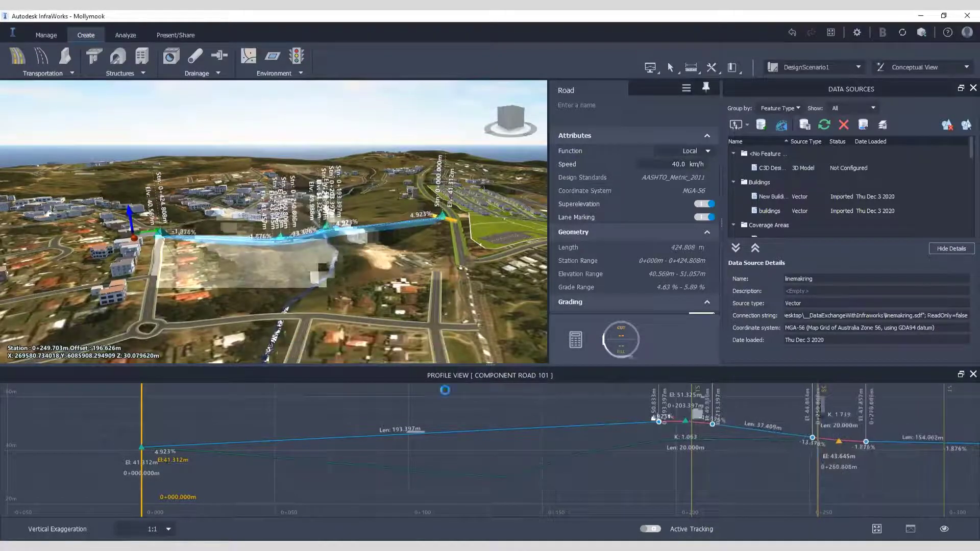
left_click(973, 374)
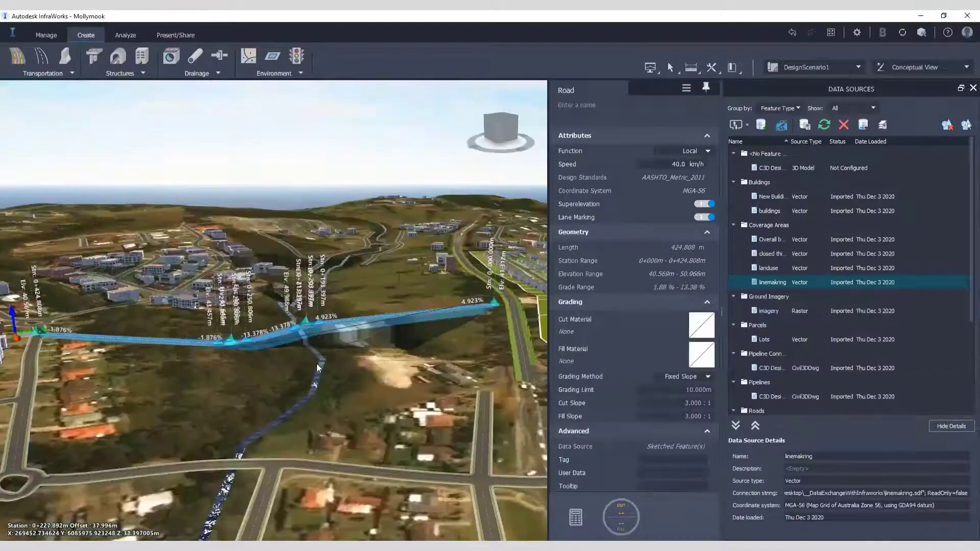
Keep Fixed Slope grading and set the road's Grading Limit to 25 m.
scroll(351, 315, "up", 5)
middle_click_drag(348, 347, 645, 371)
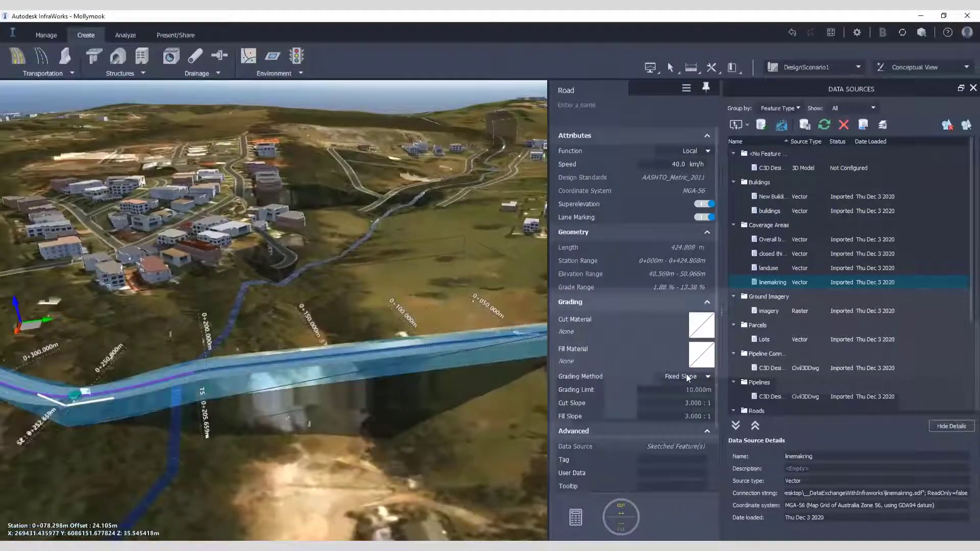
left_click(710, 377)
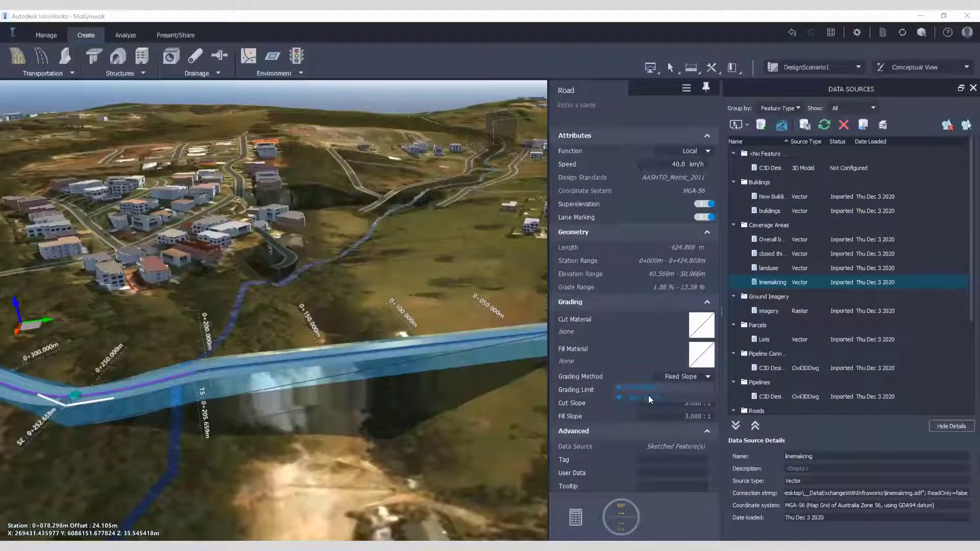
left_click(648, 391)
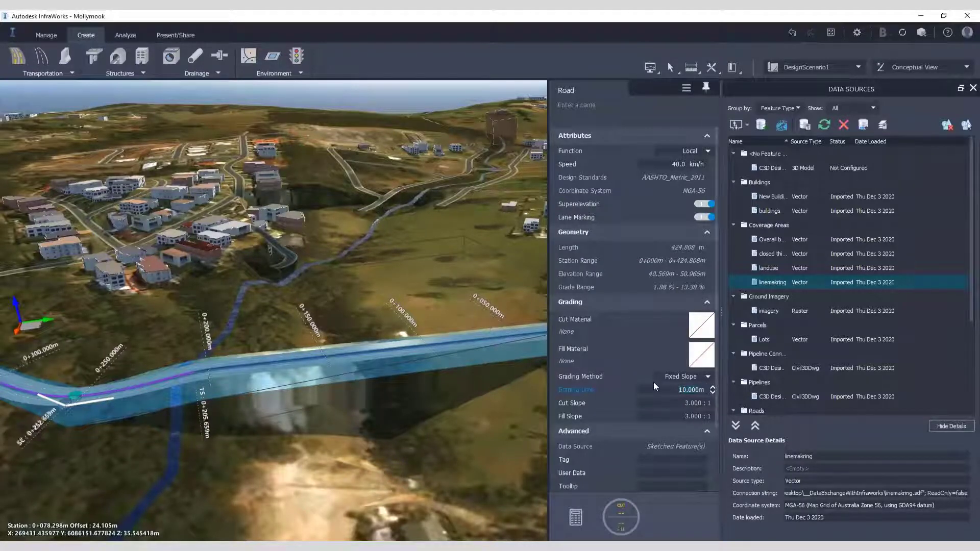
type("25")
key("Return")
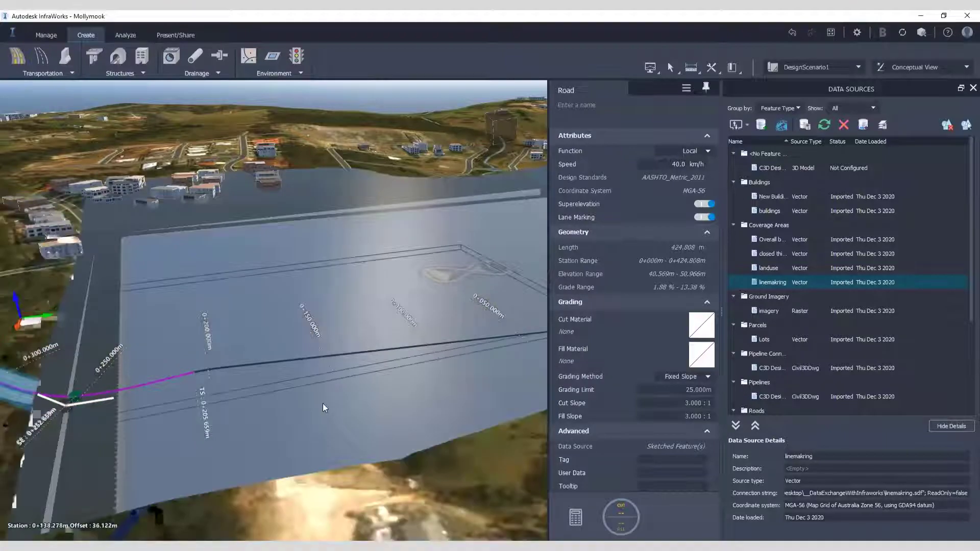
Orbit around the regraded road, then deselect and reselect it.
left_click_drag(311, 404, 343, 370)
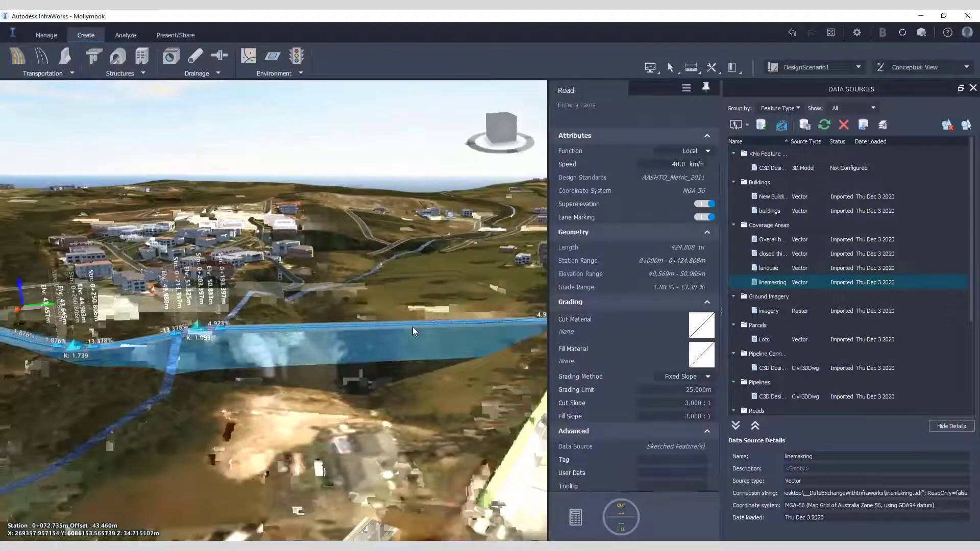
left_click_drag(399, 343, 402, 352)
key("Escape")
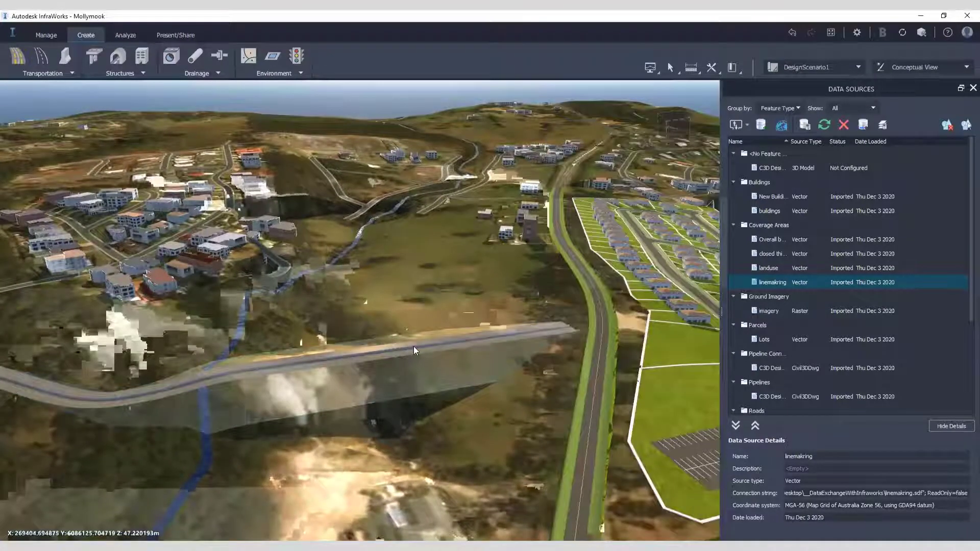
left_click(414, 346)
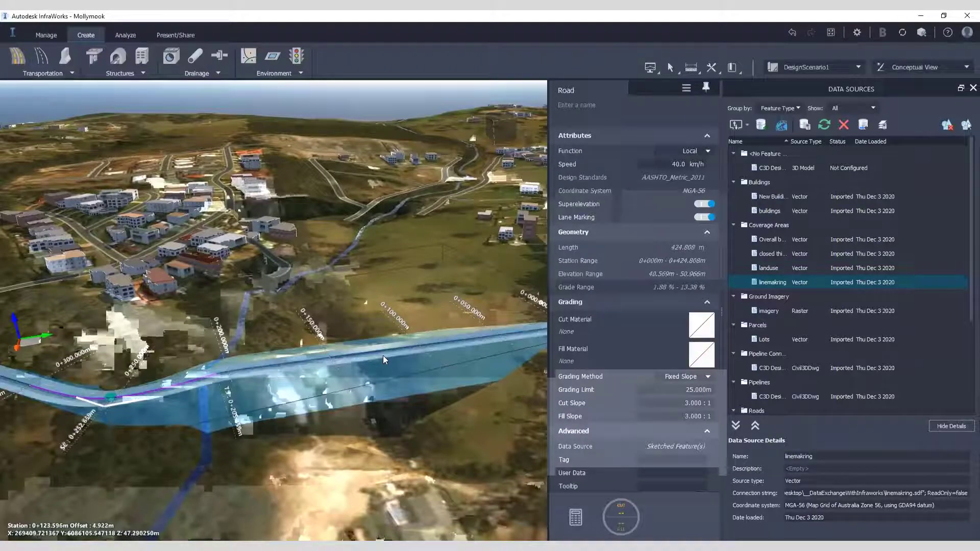
scroll(368, 360, "up", 3)
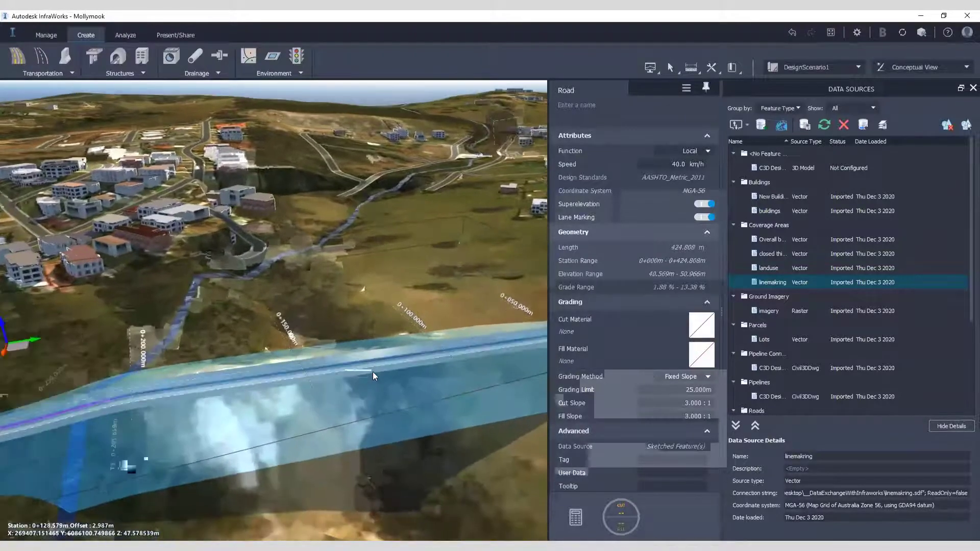
scroll(371, 370, "down", 3)
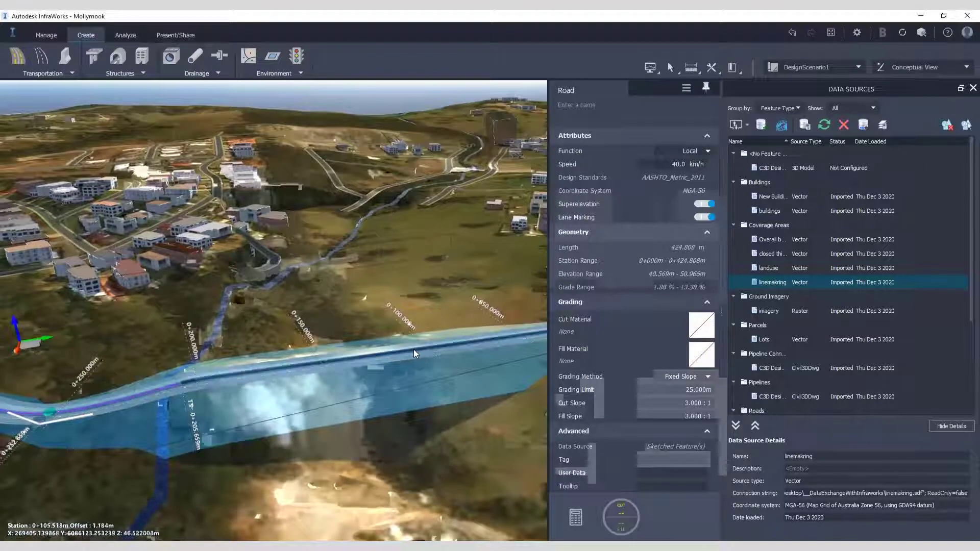
Add Bridge 1 to the road spanning stations 0+087.306 to 0+231.048 over the river.
right_click(412, 351)
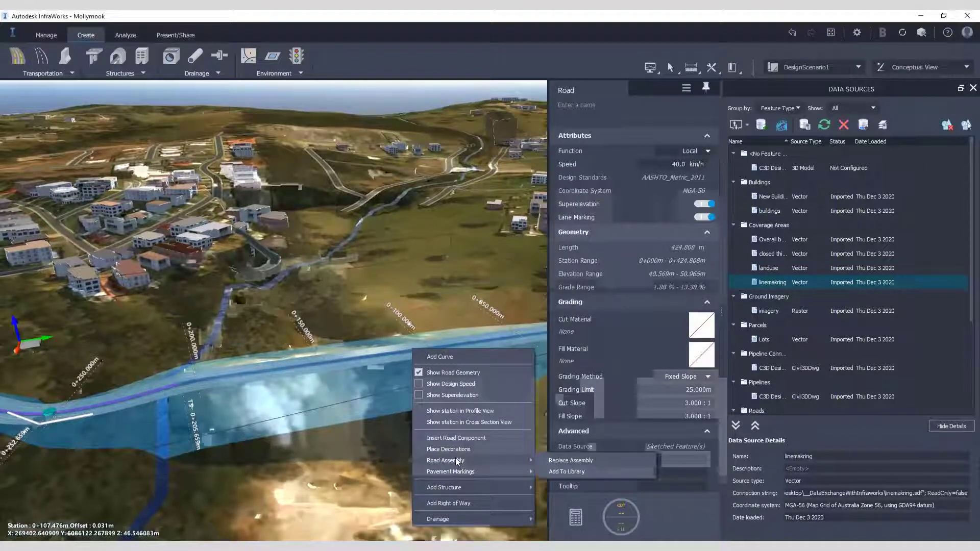
mouse_move(447, 486)
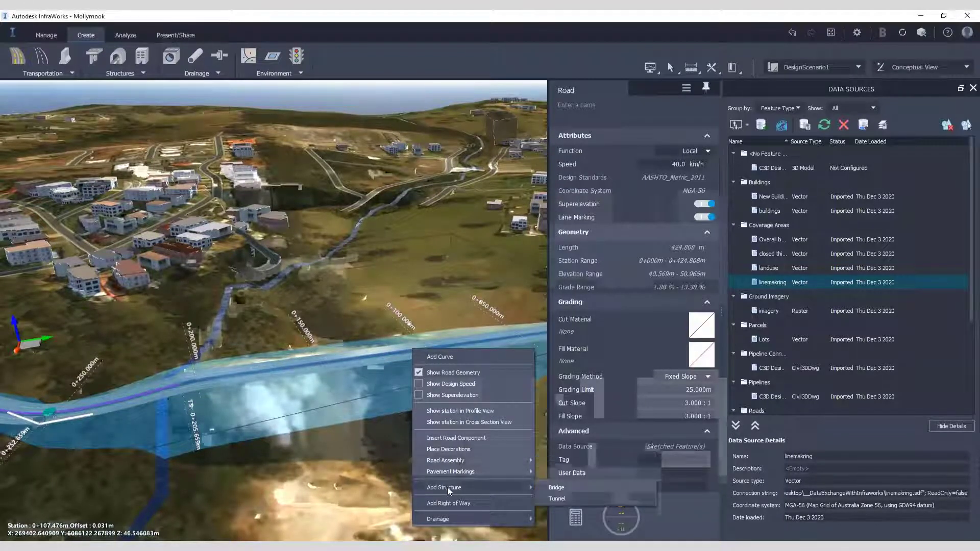
left_click(551, 486)
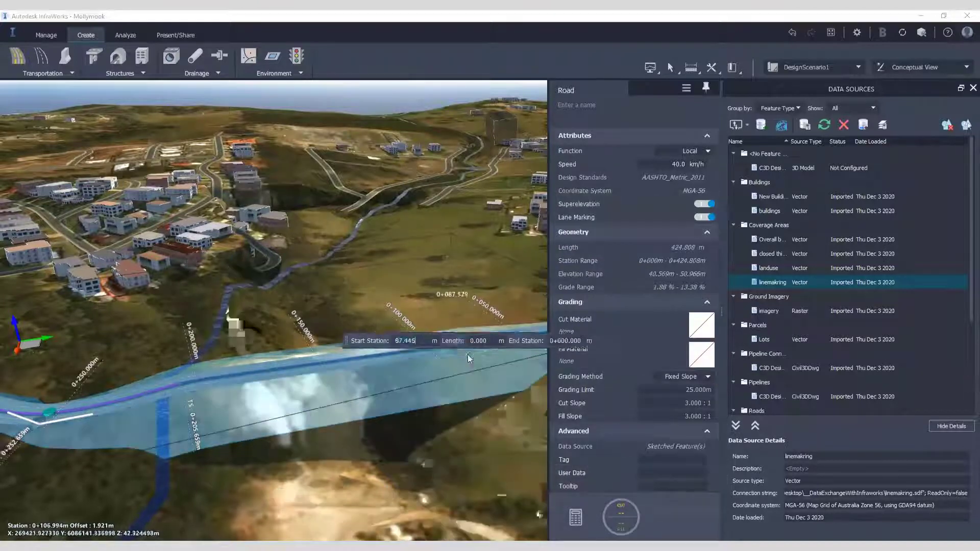
left_click(452, 345)
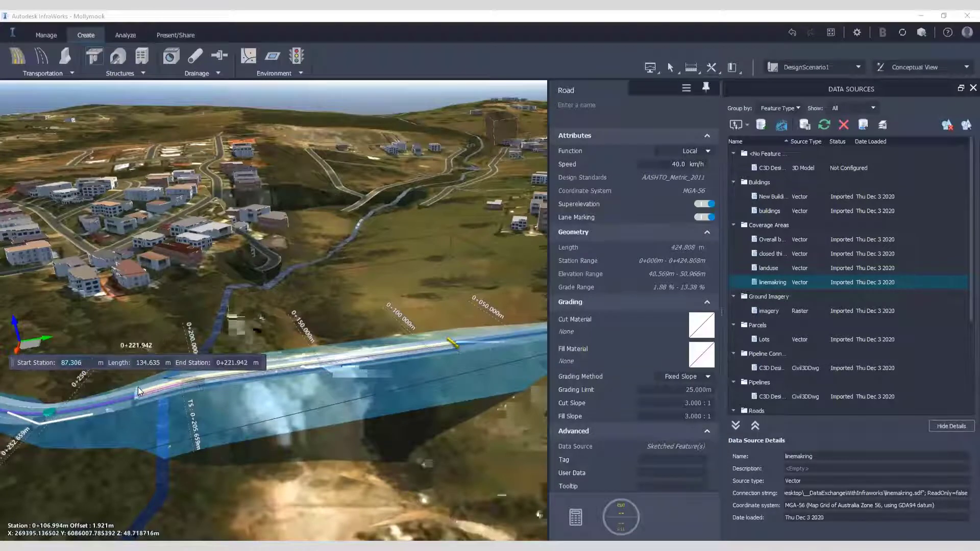
left_click(117, 389)
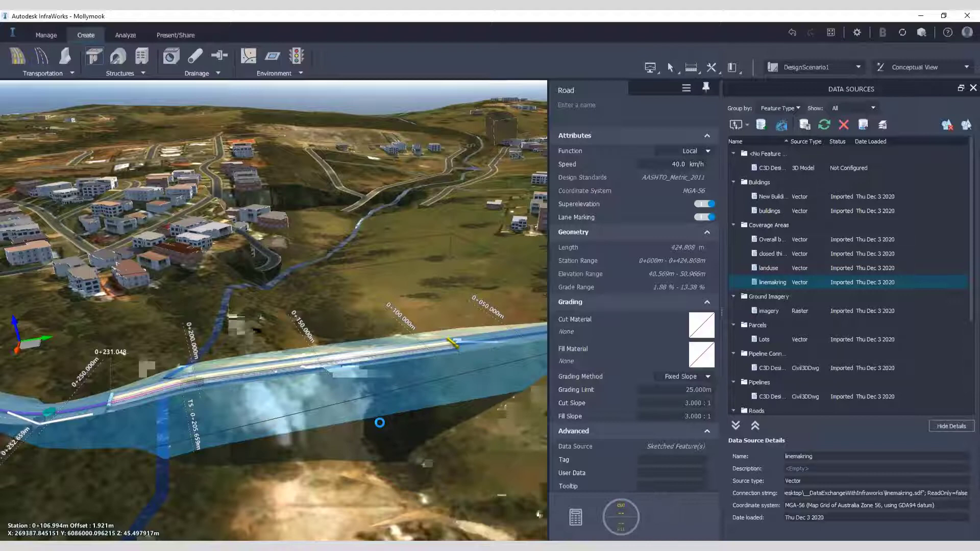
left_click(379, 422)
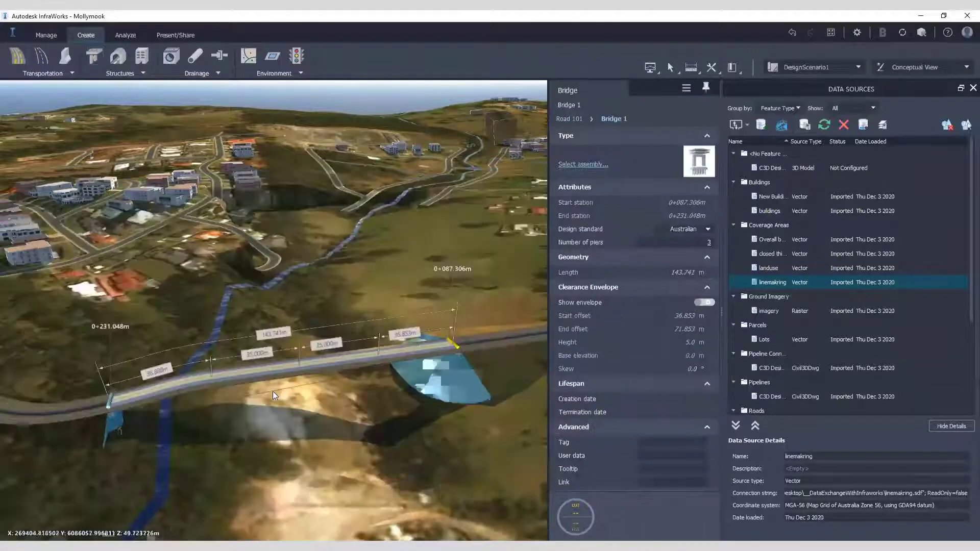
left_click_drag(280, 418, 291, 407)
key("Escape")
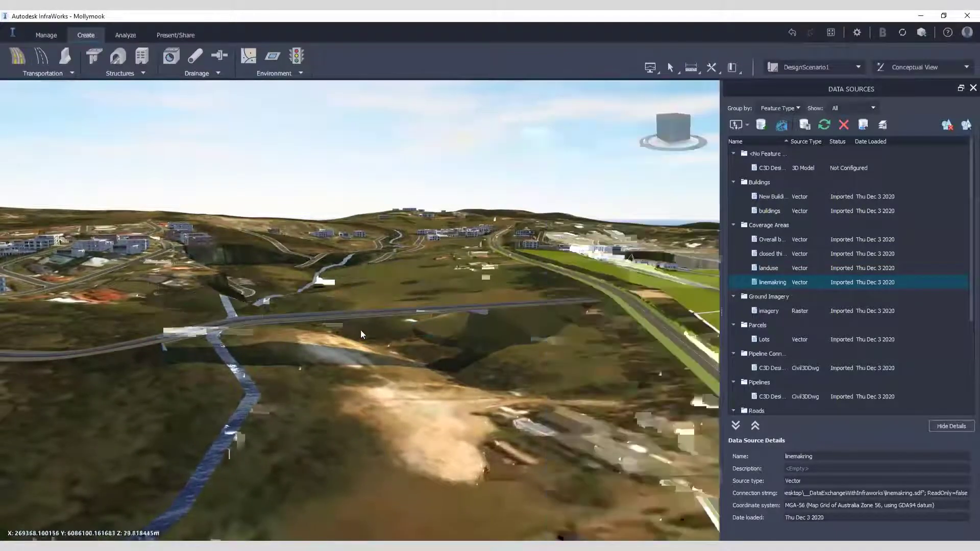
scroll(408, 339, "up", 6)
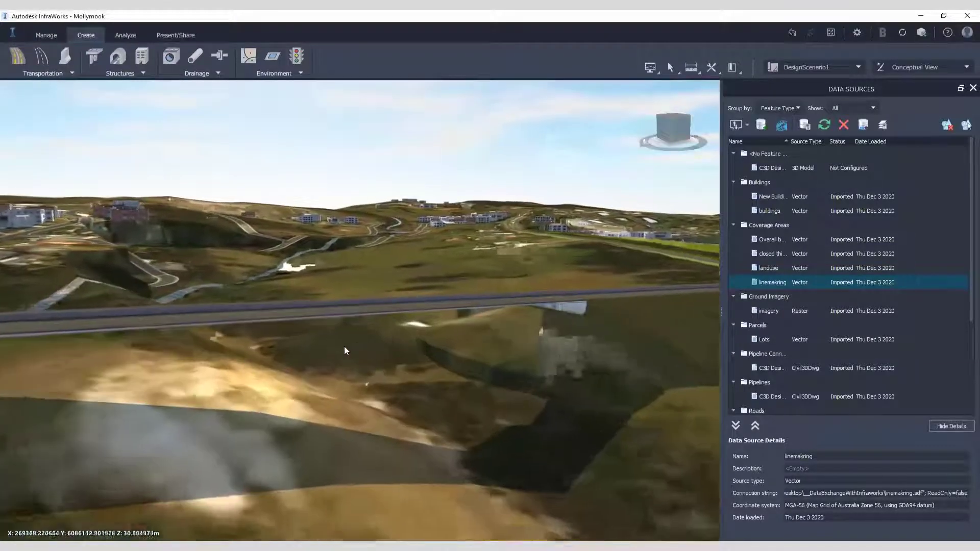
left_click_drag(343, 348, 257, 332)
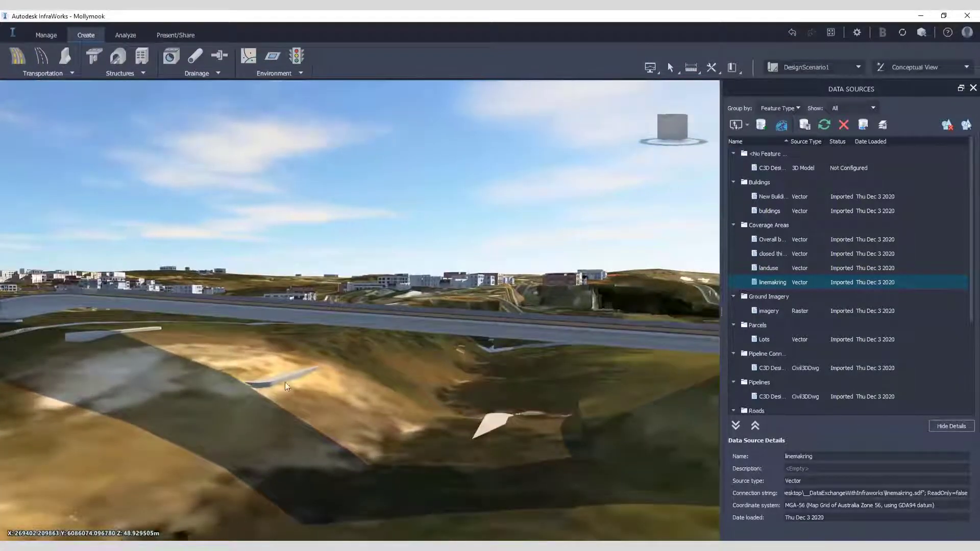
middle_click_drag(248, 353, 428, 377, "shift")
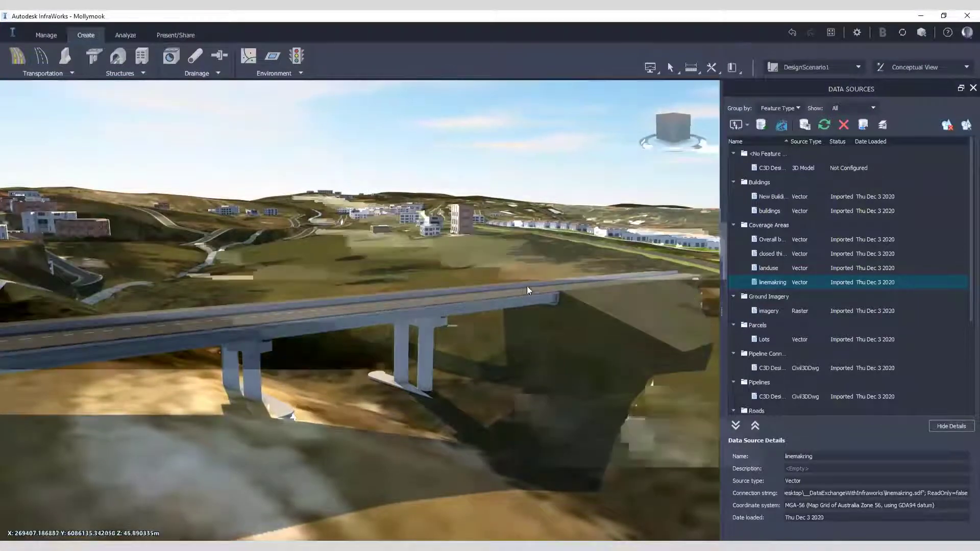
scroll(519, 295, "down", 2)
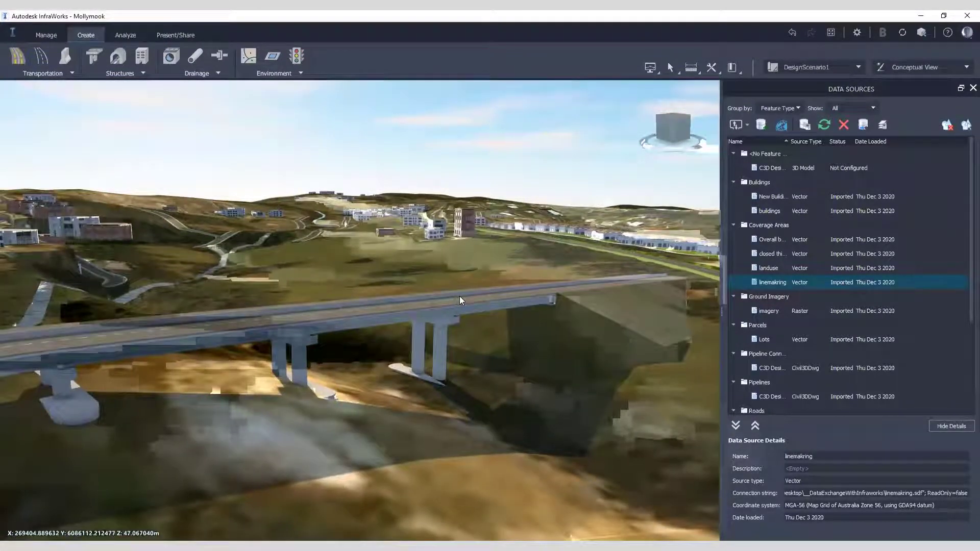
left_click(459, 296)
left_click_drag(407, 374, 412, 422)
key("Escape")
left_click(405, 306)
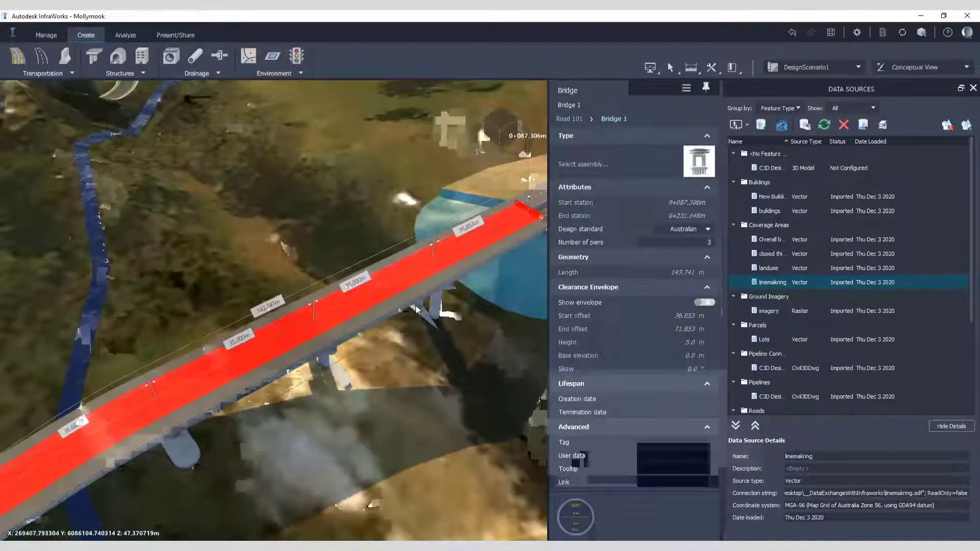
scroll(376, 361, "down", 2)
middle_click_drag(343, 415, 388, 373, "shift")
key("Escape")
scroll(336, 333, "down", 1)
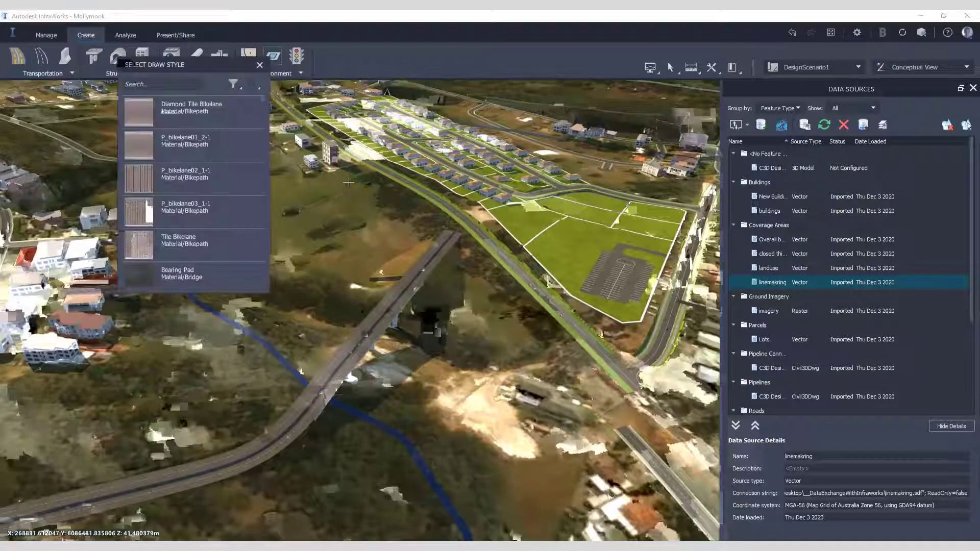
Outline a four-corner 9635.142 m² grading area beside the creek and bring up its grading styles.
left_click(352, 176)
left_click(403, 232)
left_click(301, 265)
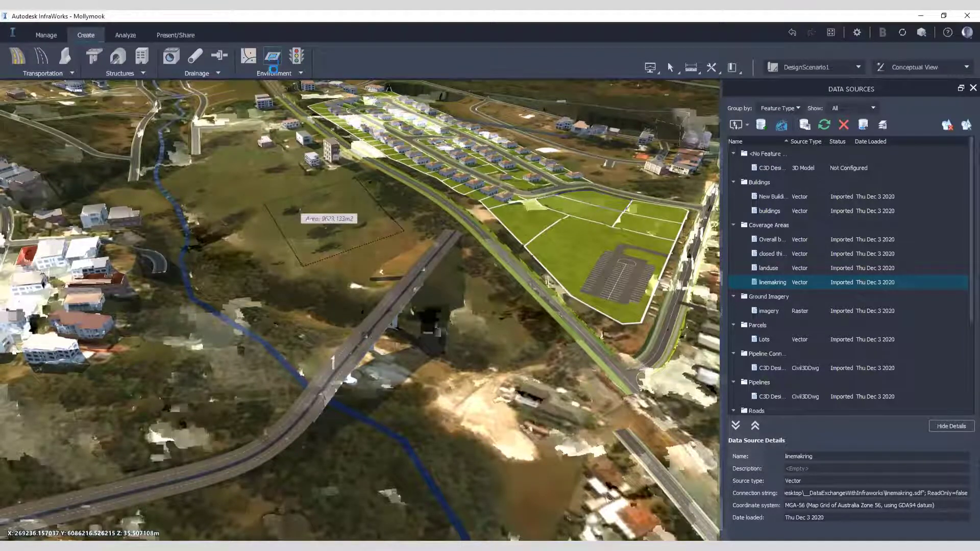
double_click(301, 212)
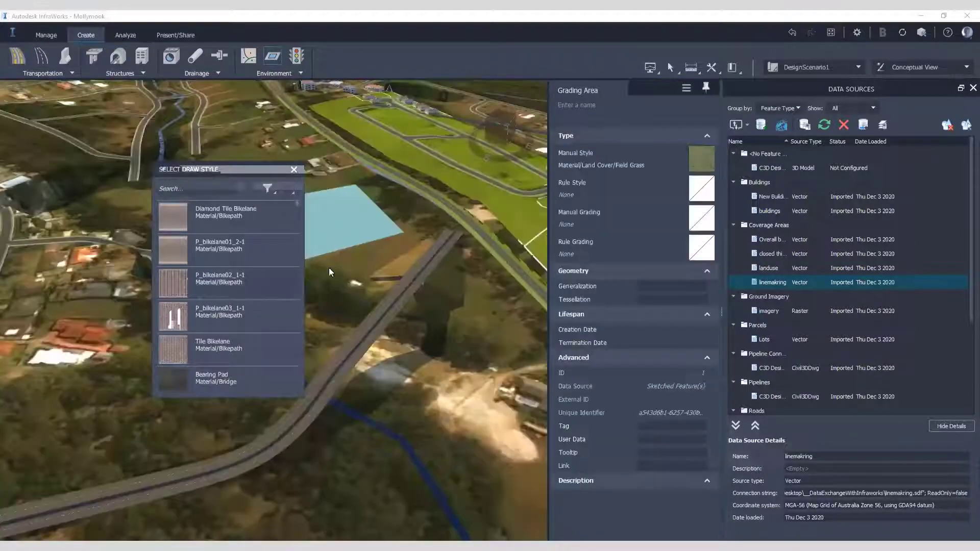
key("Escape")
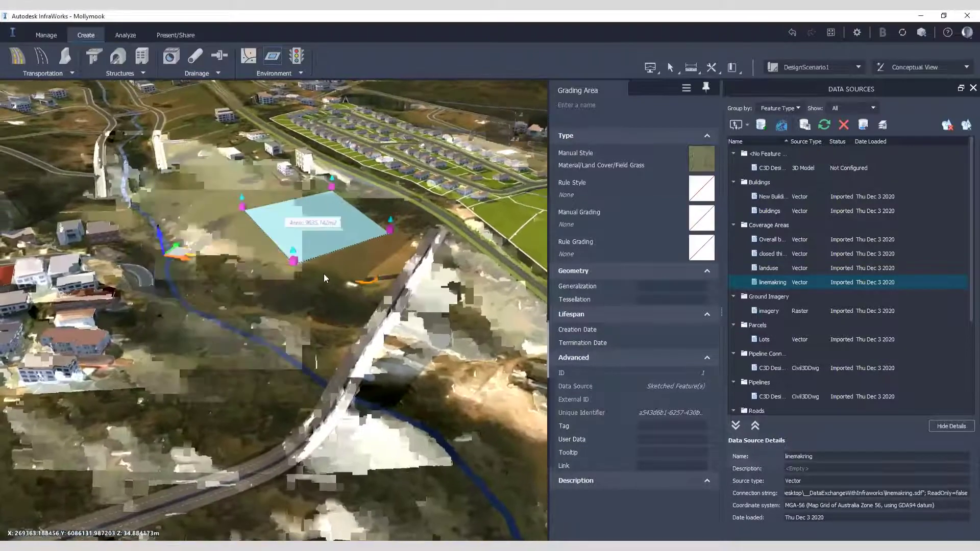
left_click_drag(324, 274, 406, 269)
scroll(376, 260, "up", 5)
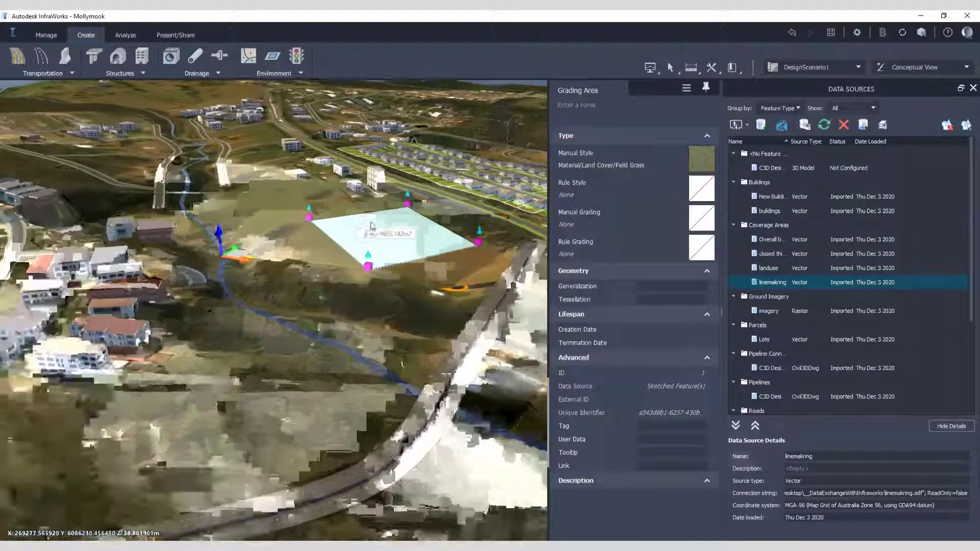
scroll(428, 256, "up", 2)
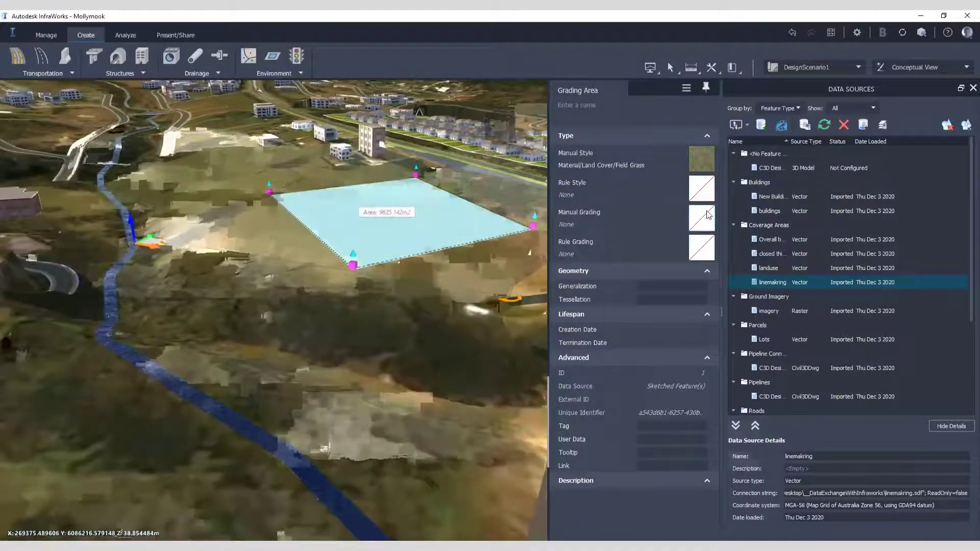
left_click(701, 247)
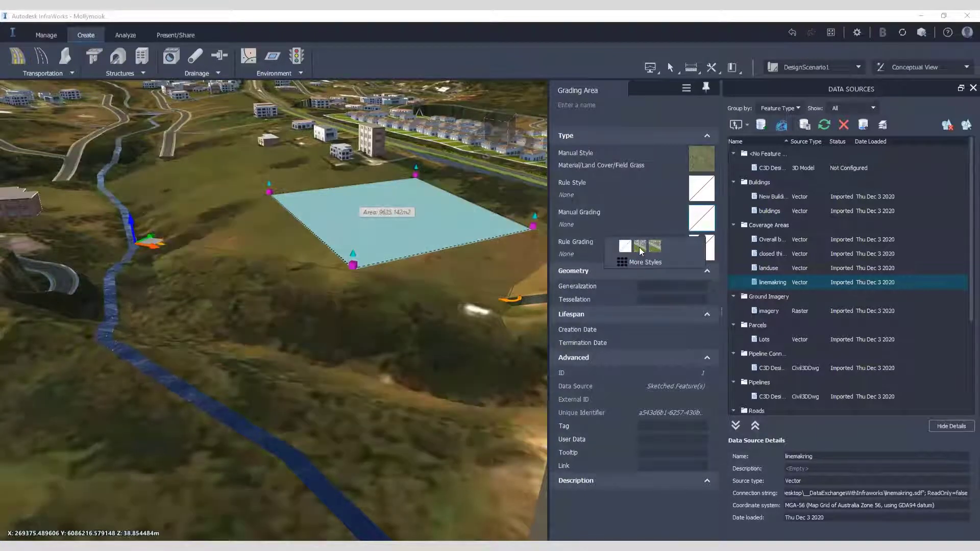
Apply the Stone Cut, Grass Fill grading style to the pad and orbit to inspect it.
left_click(635, 246)
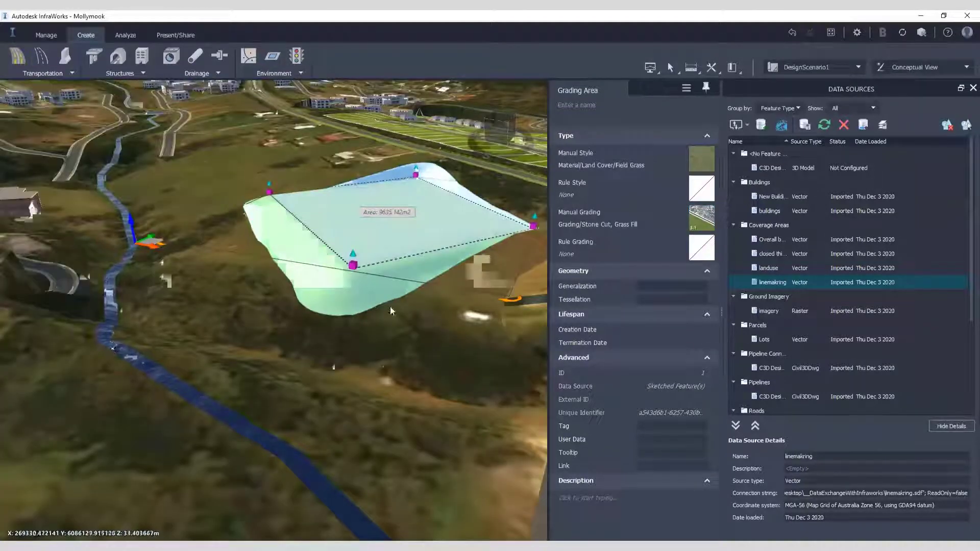
key("Escape")
left_click_drag(412, 291, 269, 273)
left_click(362, 268)
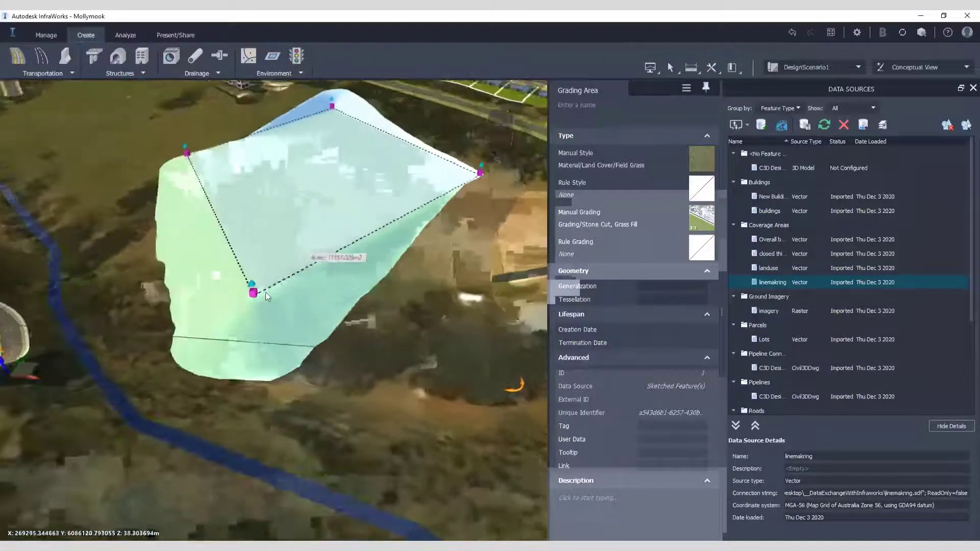
left_click_drag(265, 292, 303, 274)
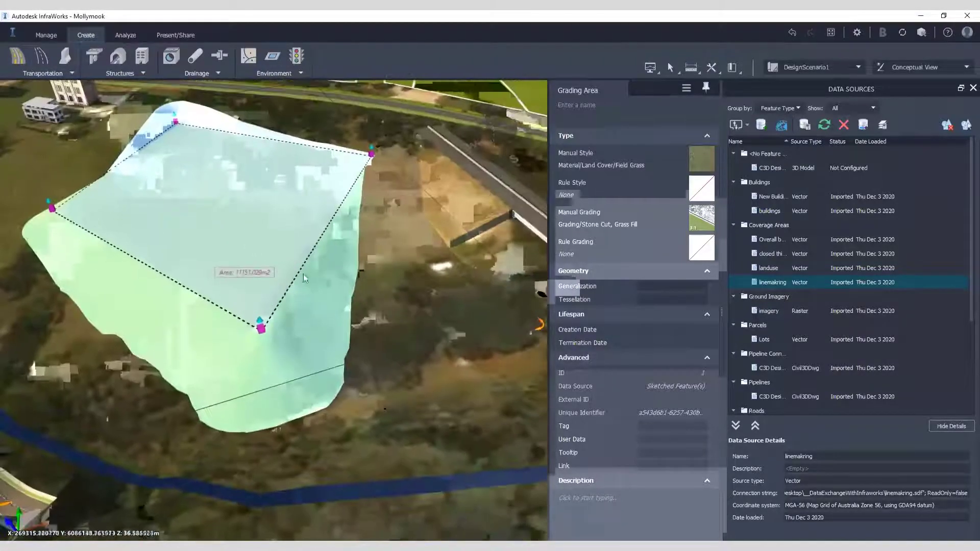
scroll(267, 260, "down", 2)
key("Escape")
left_click_drag(162, 220, 356, 197)
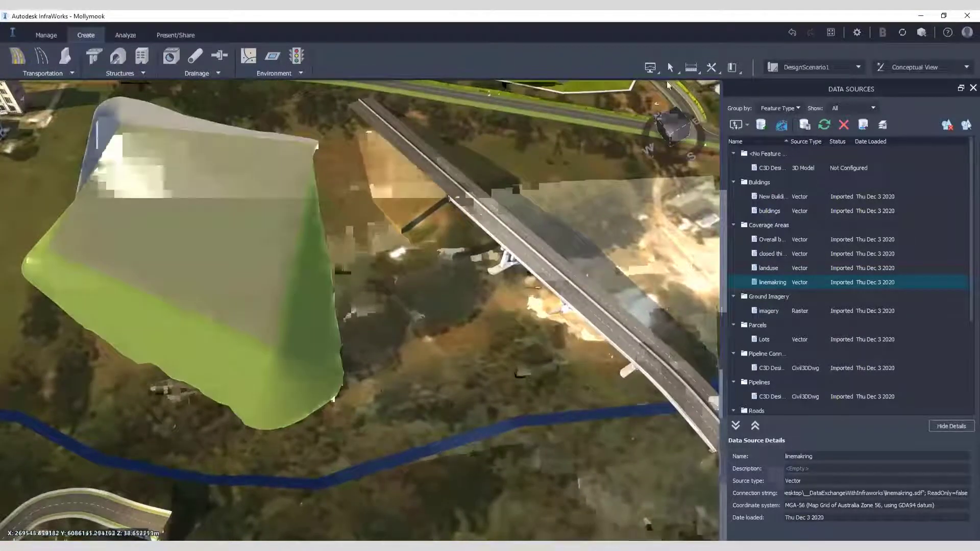
Start a Terrain Statistics measurement and place its first corner around the pad.
left_click(698, 74)
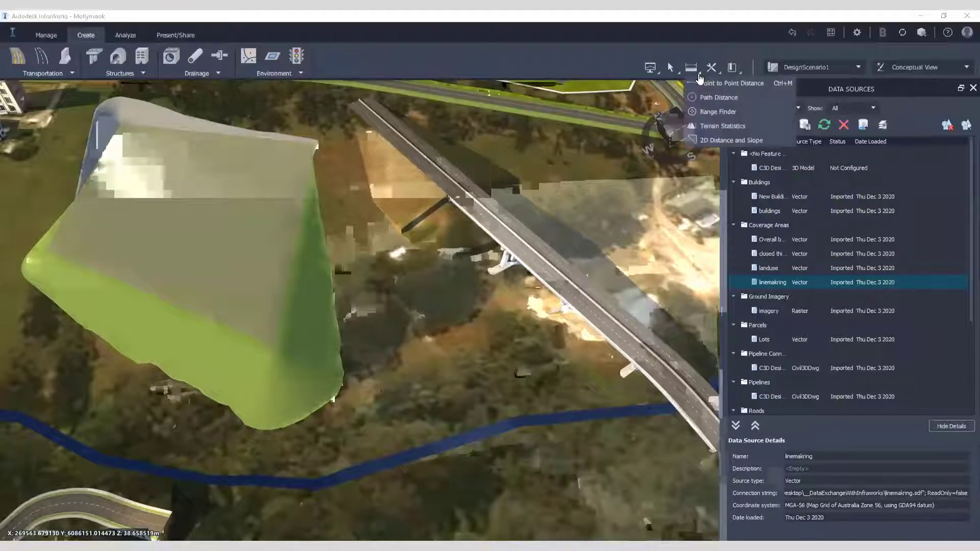
left_click(730, 127)
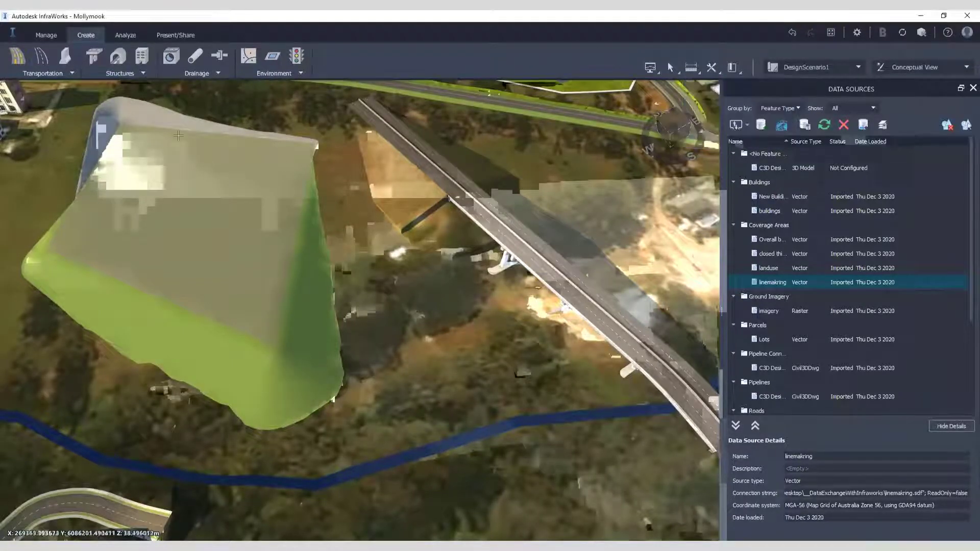
left_click(112, 84)
Close the measurement polygon around the pad: 8794.1 m³ cut, 38496.2 m³ fill, 29702.1 m³ net.
left_click(340, 127)
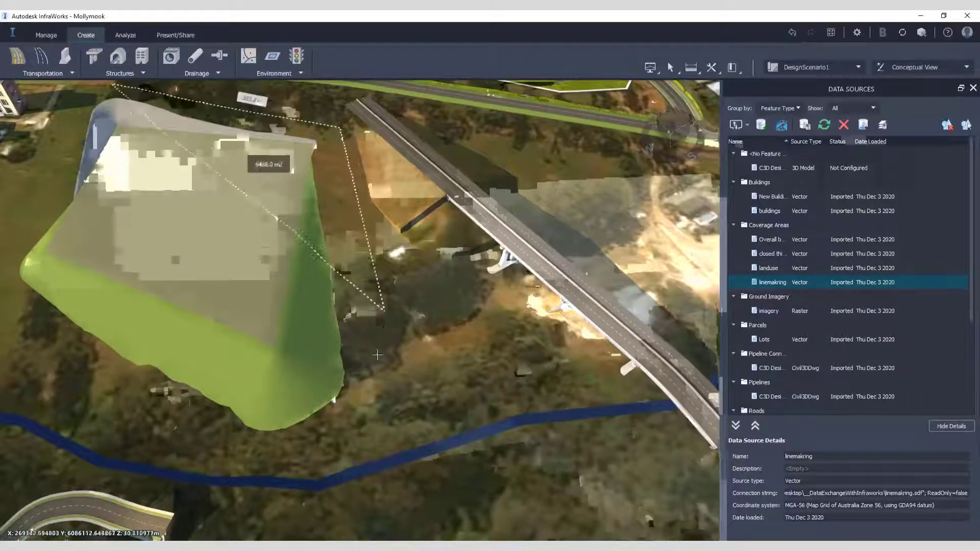
left_click(367, 422)
left_click(250, 457)
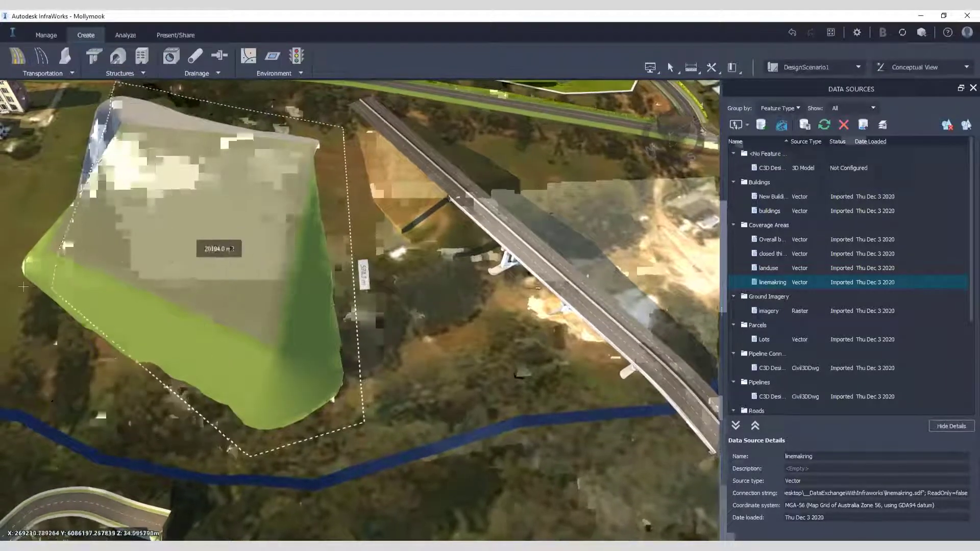
double_click(11, 273)
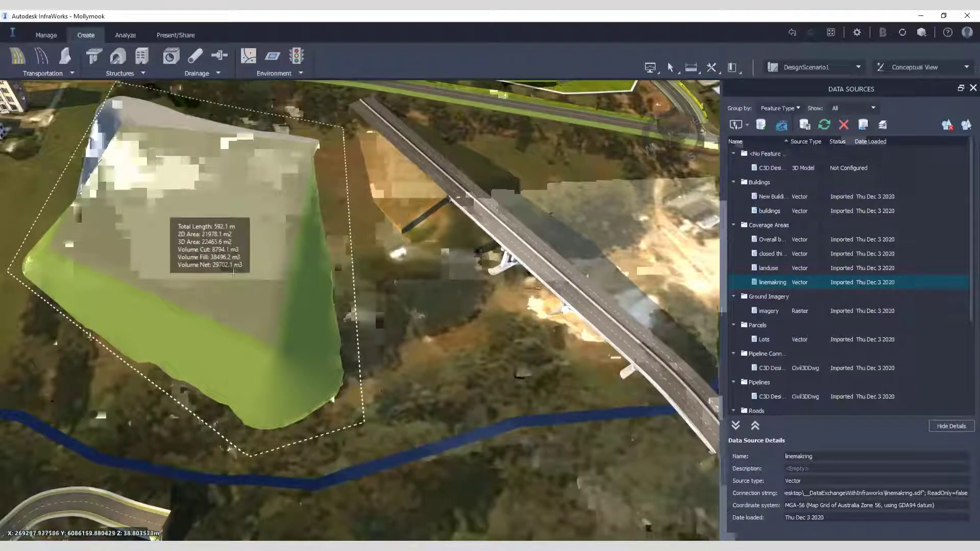
left_click(250, 333)
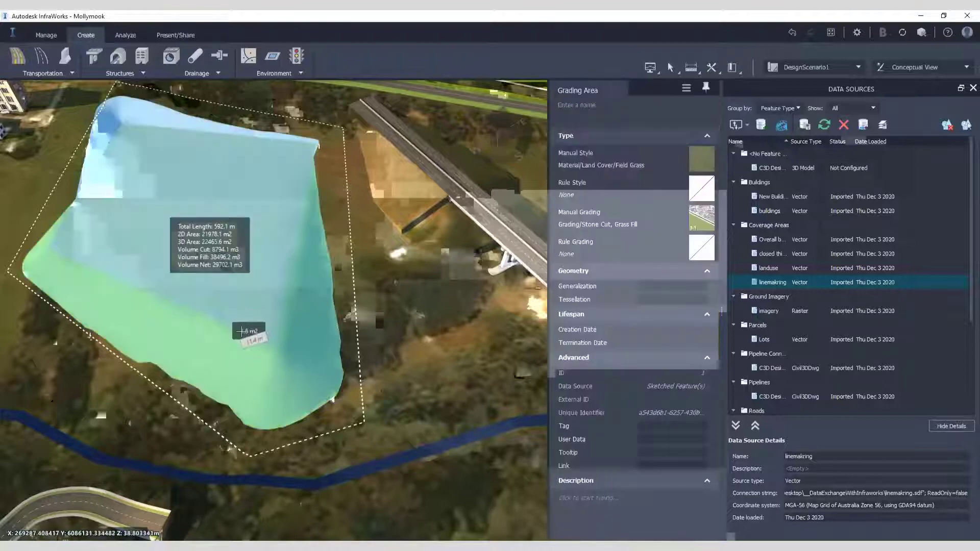
key("Escape")
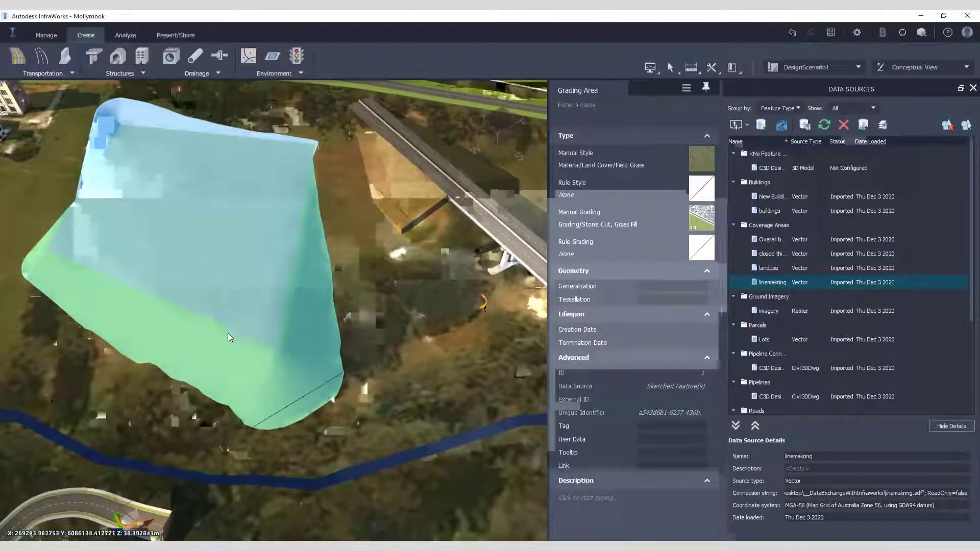
key("Escape")
scroll(211, 292, "down", 5)
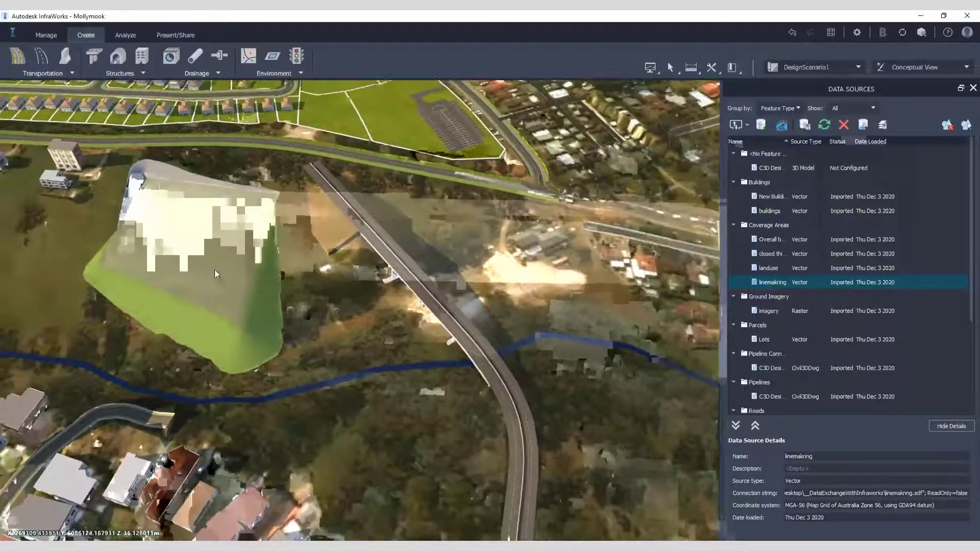
Orbit around the graded pad, glance at the Present/Share tools, then switch to the Analyze tools.
left_click_drag(179, 263, 203, 245)
left_click_drag(301, 88, 291, 137)
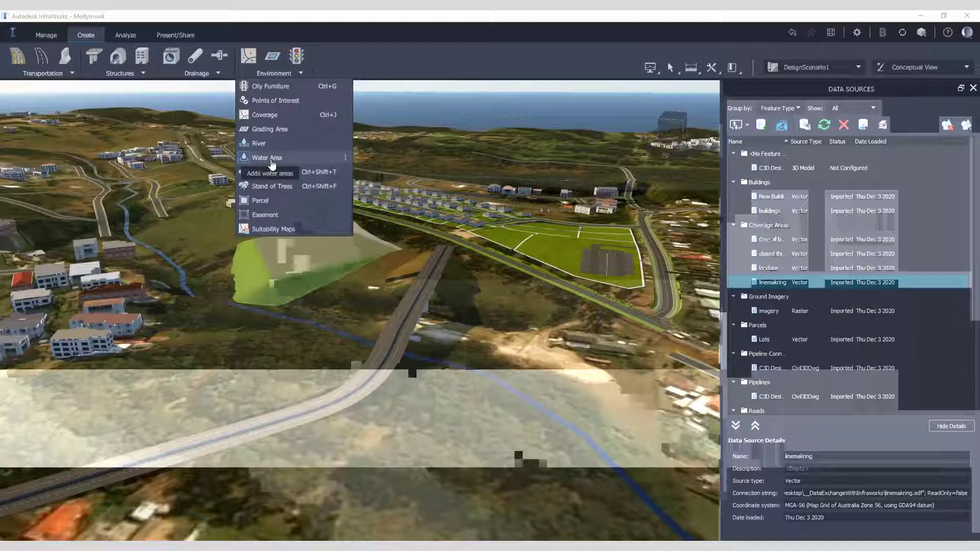
left_click(272, 159)
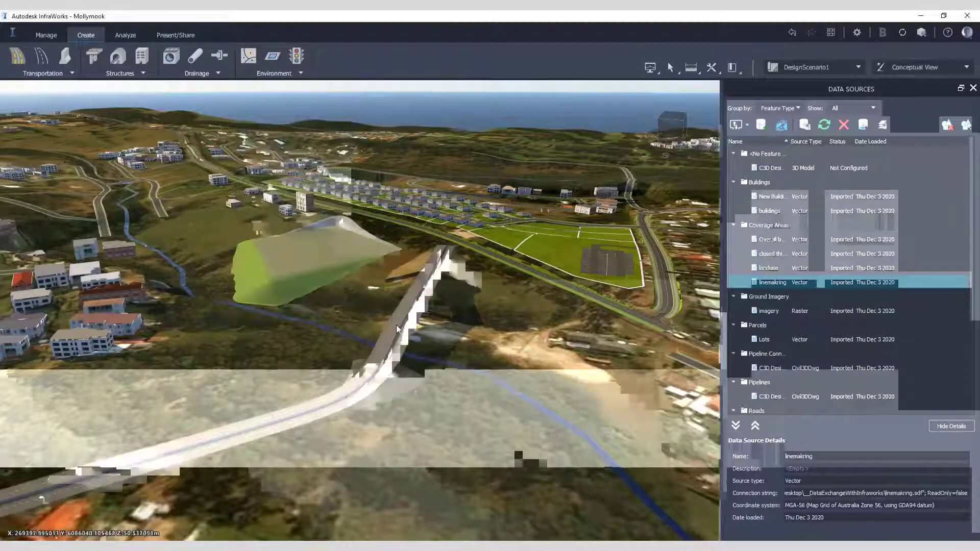
left_click(179, 36)
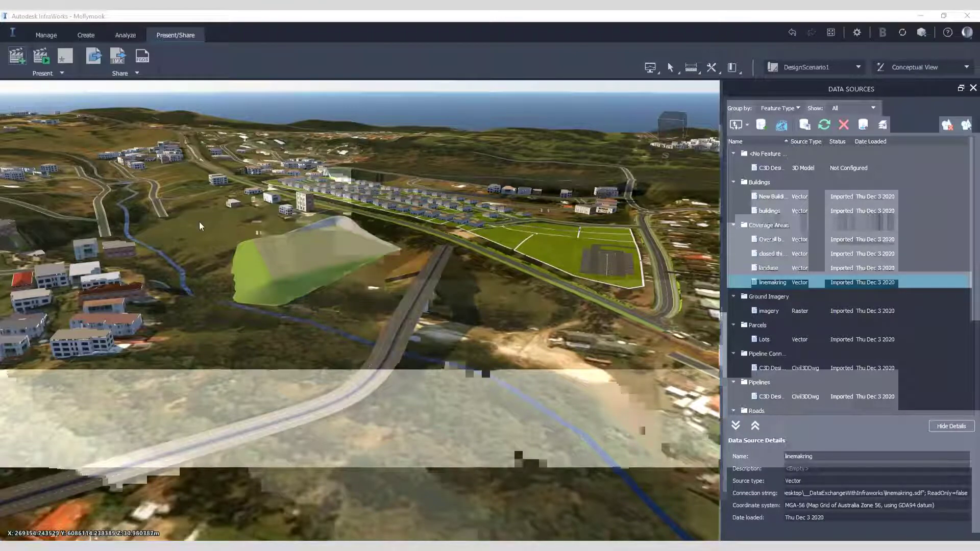
scroll(289, 352, "down", 2)
scroll(291, 312, "up", 4)
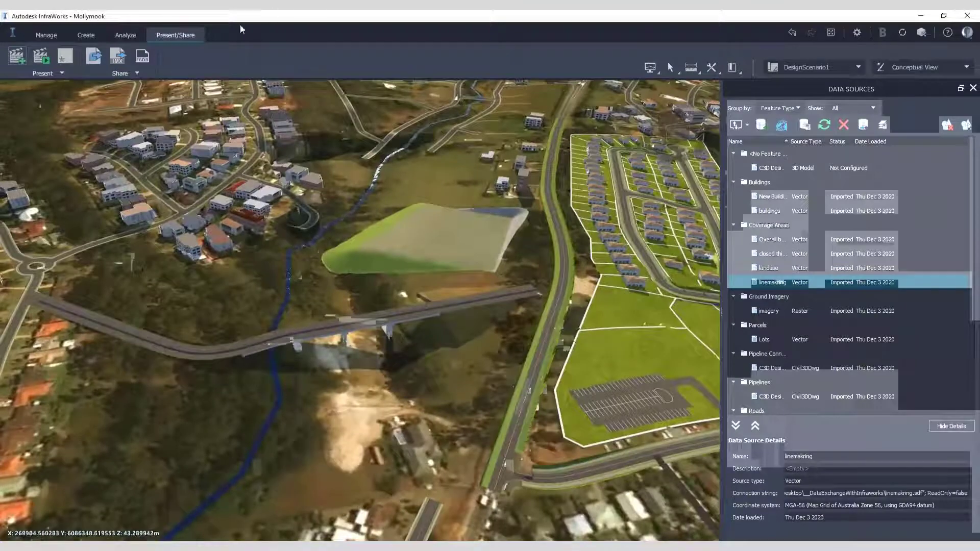
left_click(126, 38)
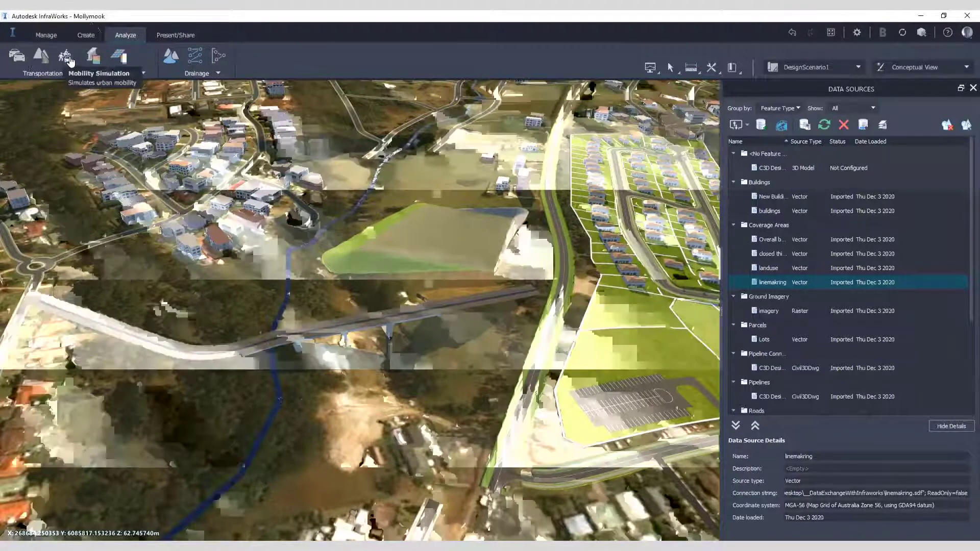
Run a watershed analysis from an outlet point on the terrain, using 20m grid spacing and stream threshold 100.
left_click(171, 57)
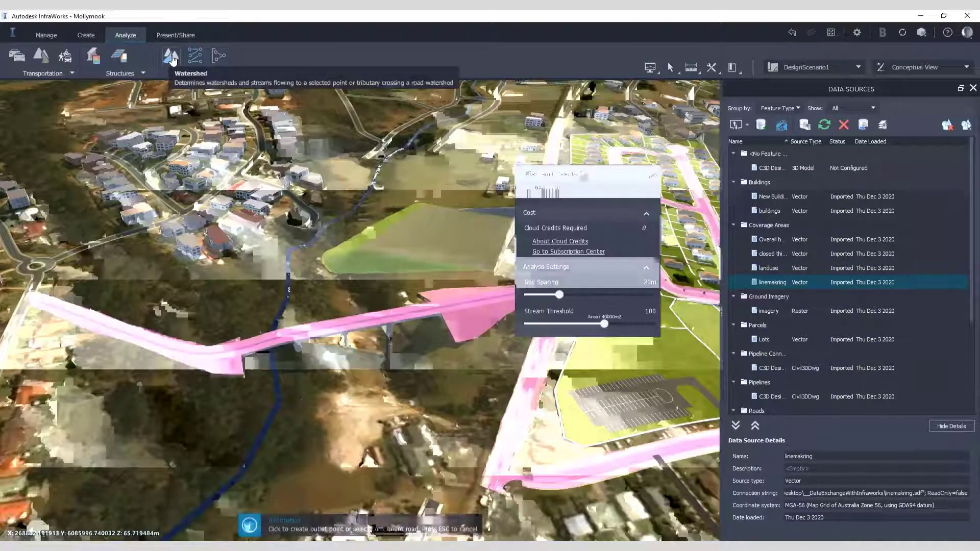
scroll(275, 295, "down", 4)
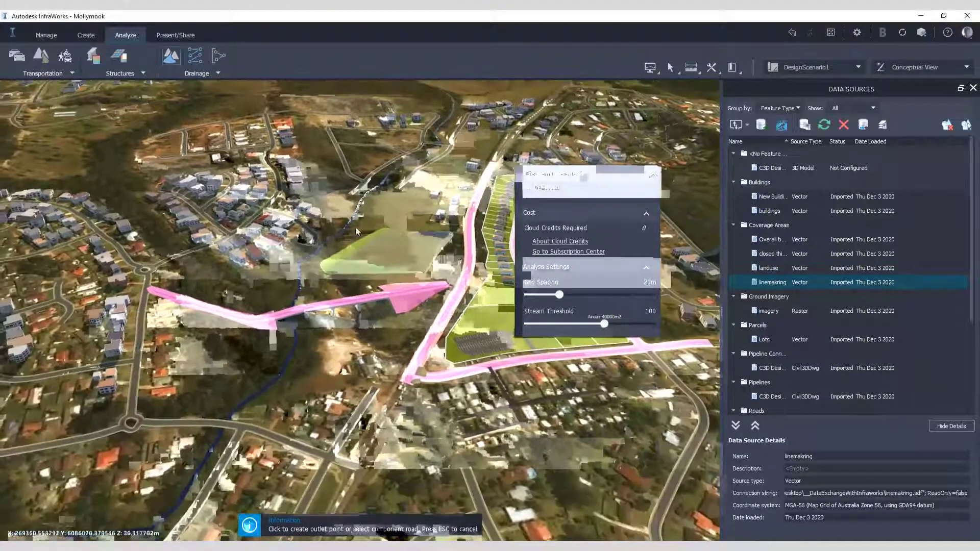
left_click(381, 185)
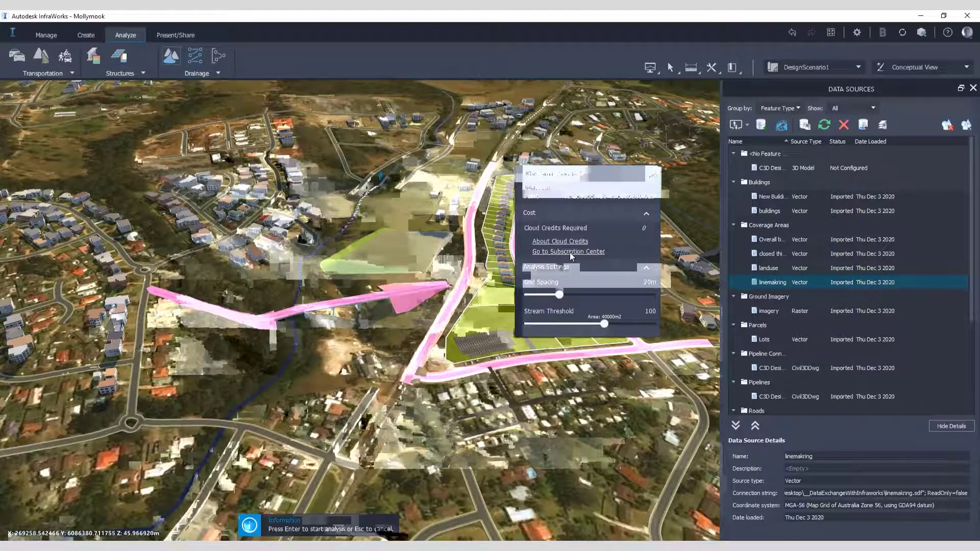
key("Return")
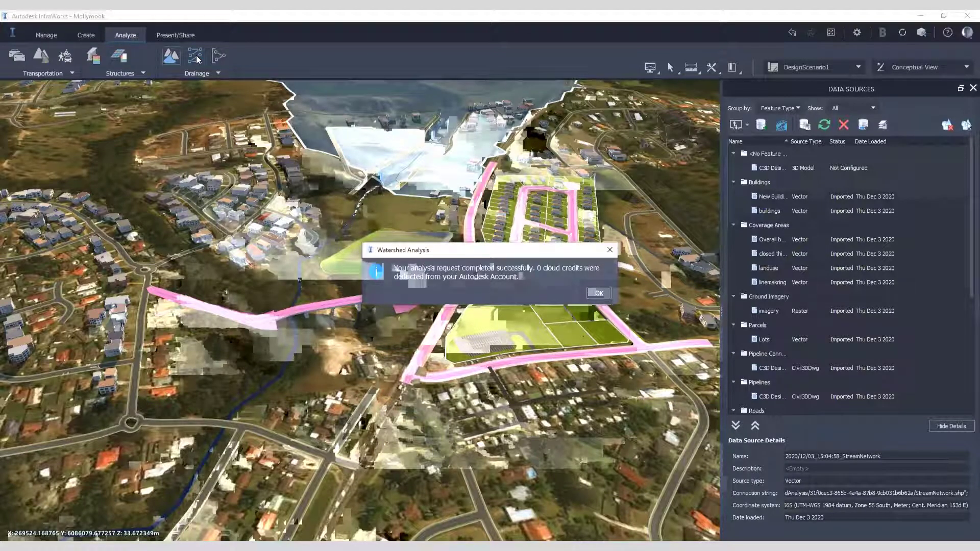
Dismiss the analysis completion notice and tilt the view over the watershed result.
left_click(597, 293)
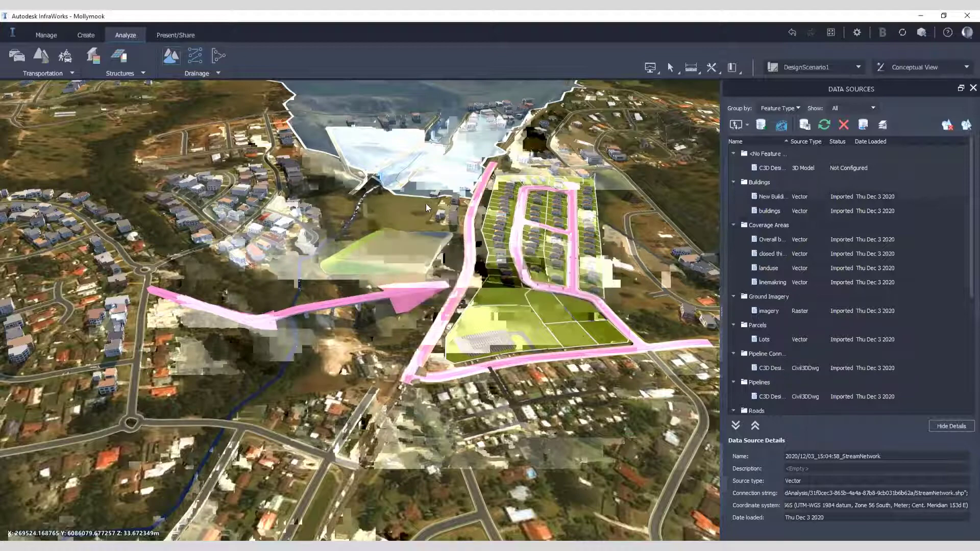
left_click_drag(398, 187, 415, 225)
scroll(381, 172, "down", 3)
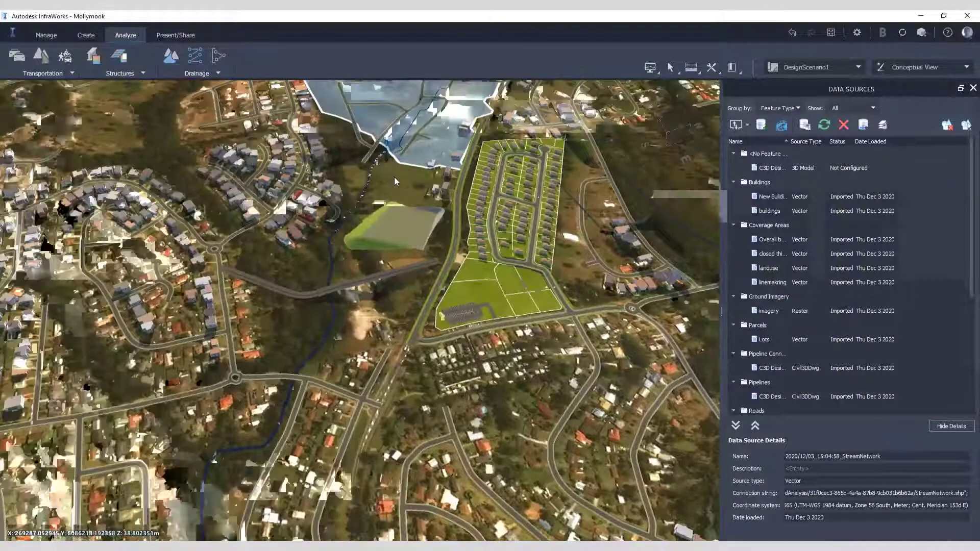
left_click_drag(395, 179, 414, 142)
scroll(411, 140, "up", 5)
Review Watershed 1's properties: 518600 m² area and a 306.3 m channel at 1.428% slope.
left_click(410, 142)
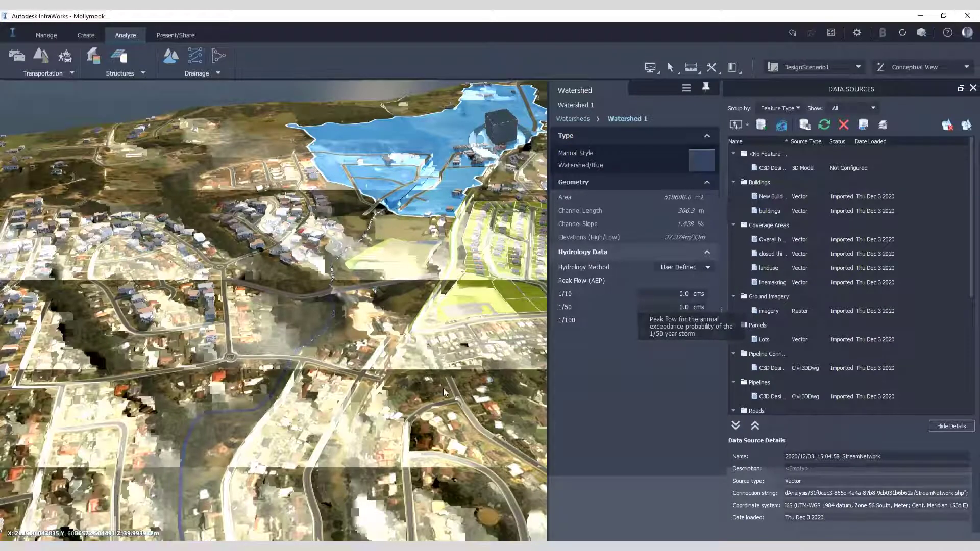
left_click(472, 318)
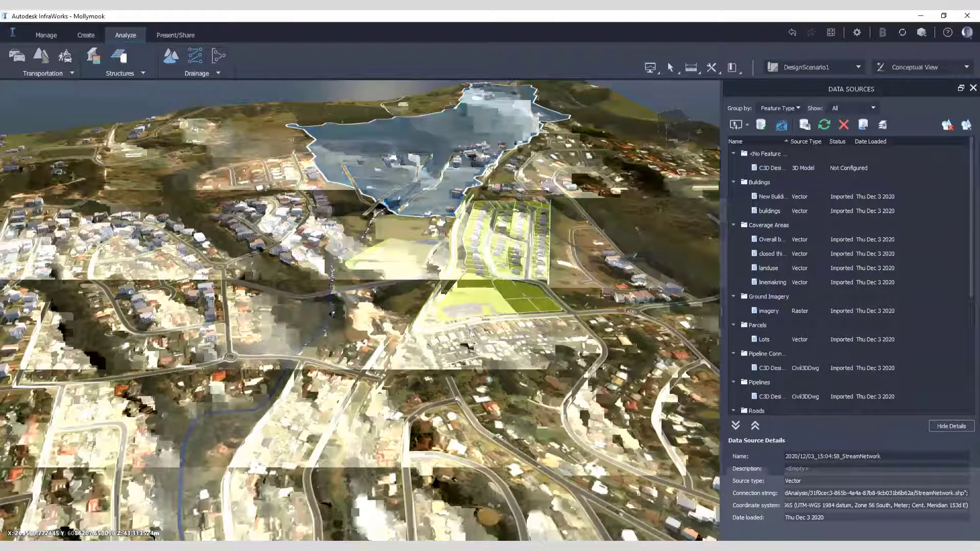
scroll(472, 318, "up", 3)
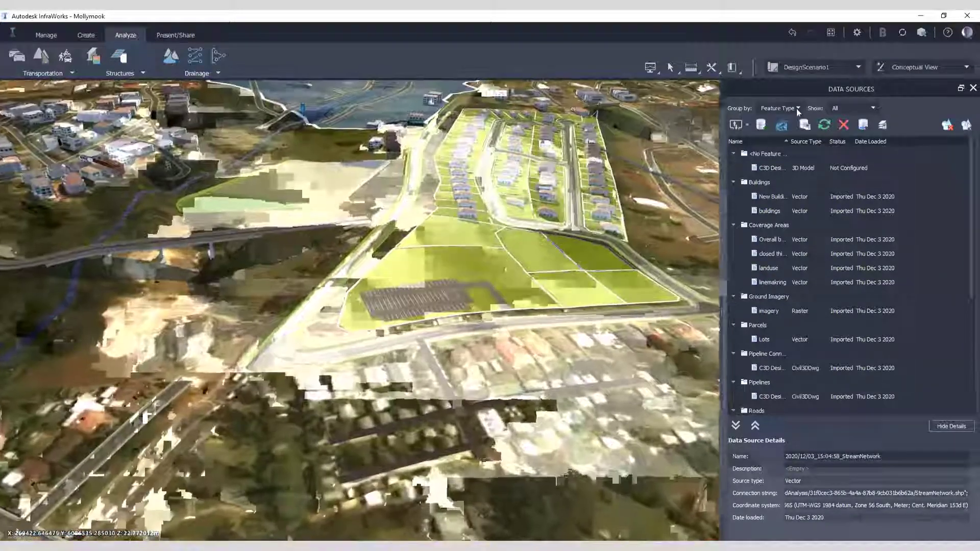
Inspect the parking-lot coverage area's properties, then deselect it.
left_click(748, 124)
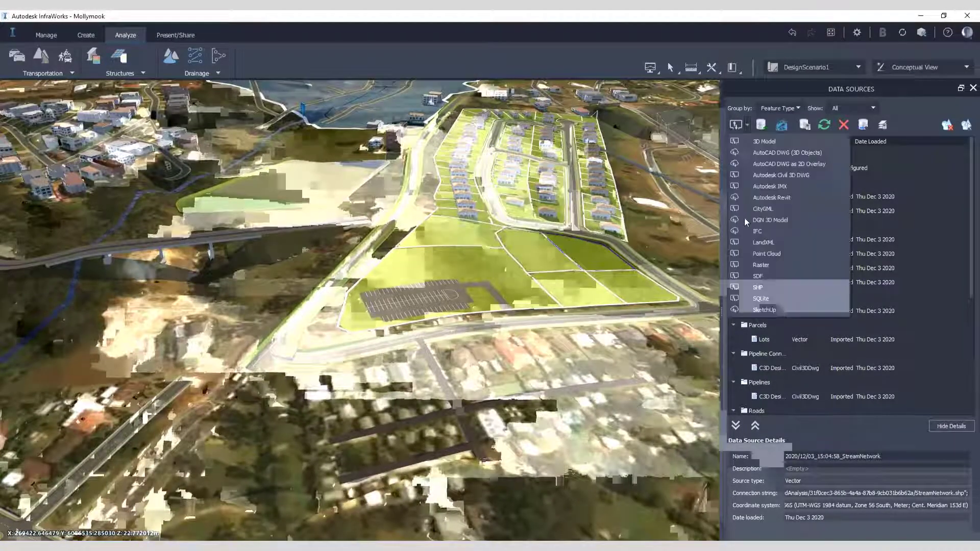
left_click(614, 370)
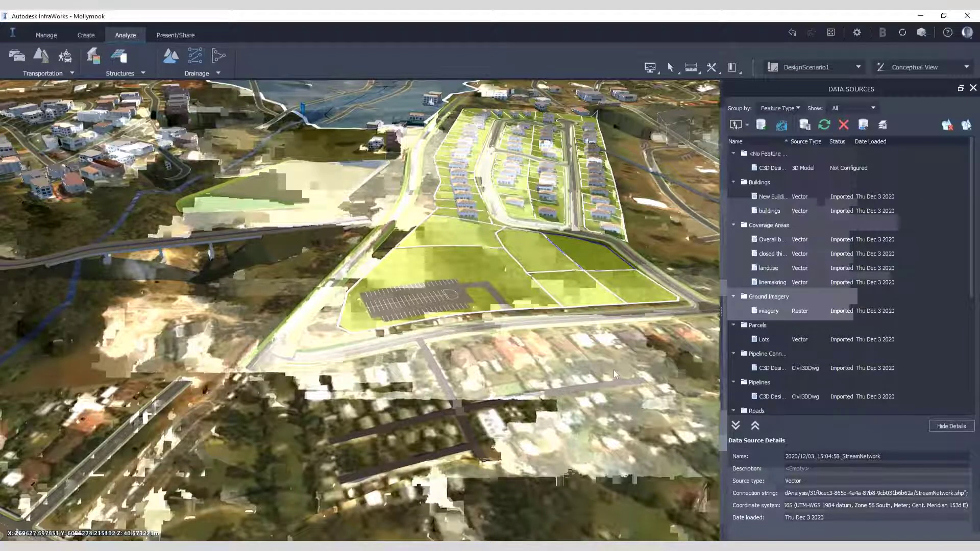
left_click(461, 289)
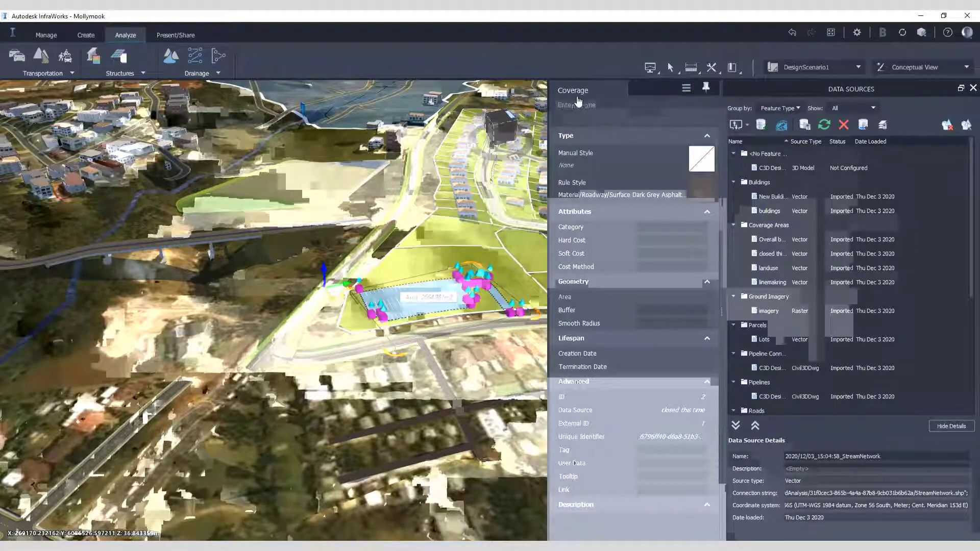
key("Escape")
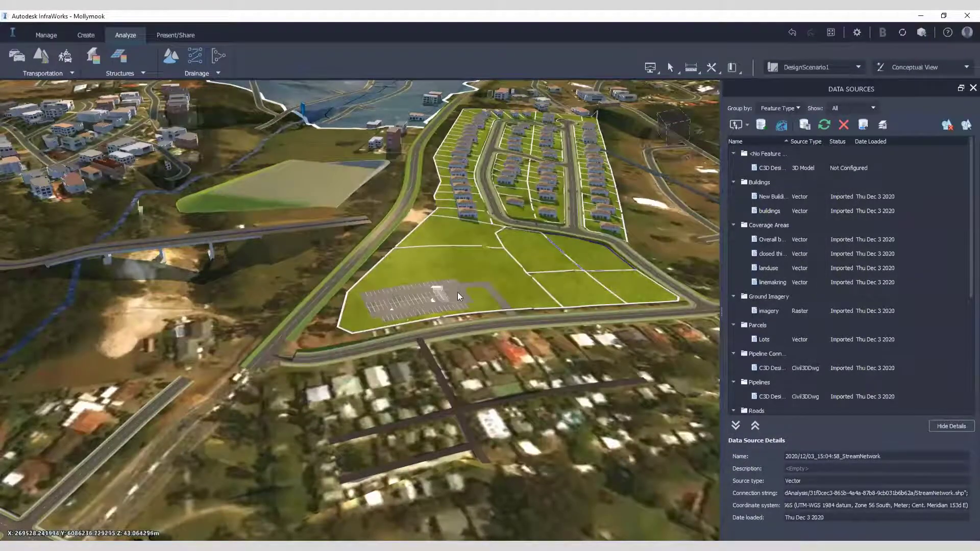
Level the view along the bridge and list the proposals DesignScenario1 and master.
scroll(457, 292, "down", 5)
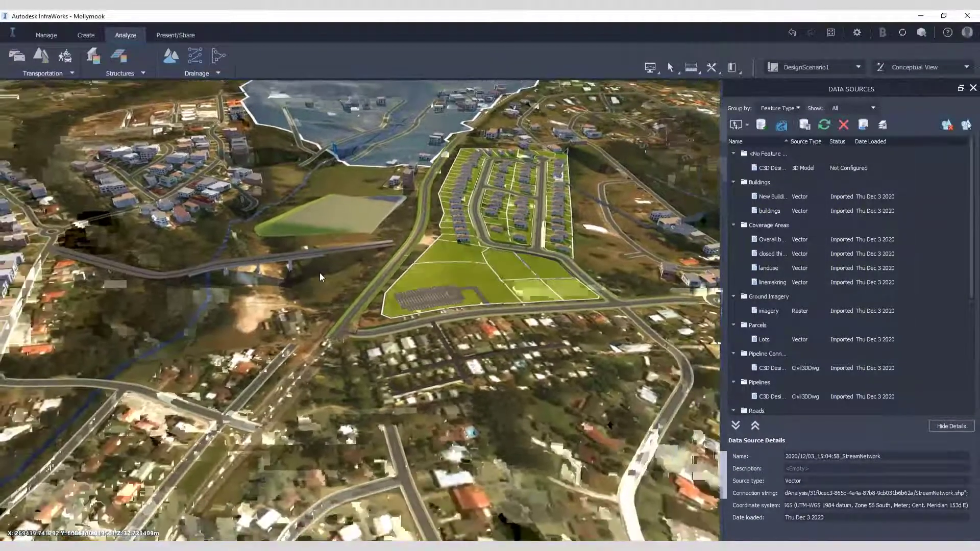
left_click_drag(329, 269, 266, 268)
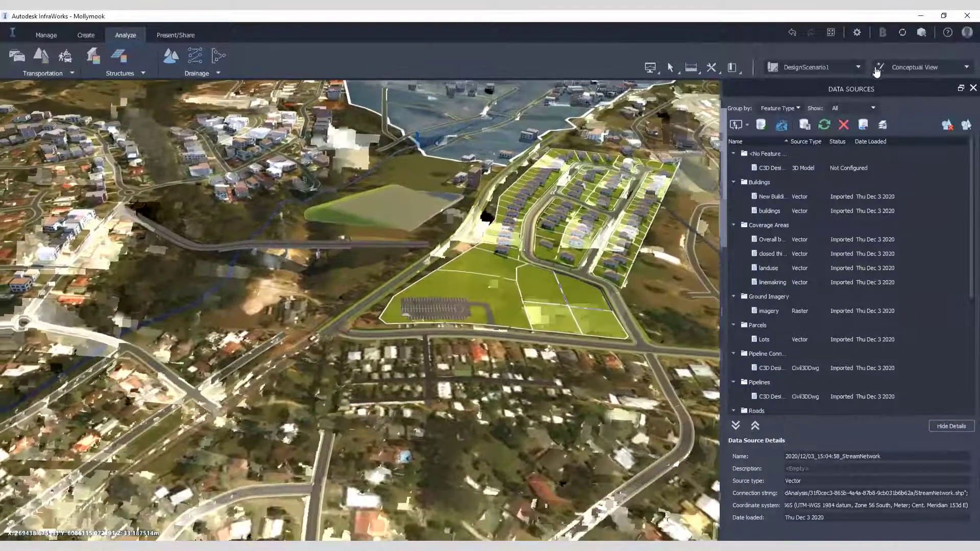
left_click(811, 67)
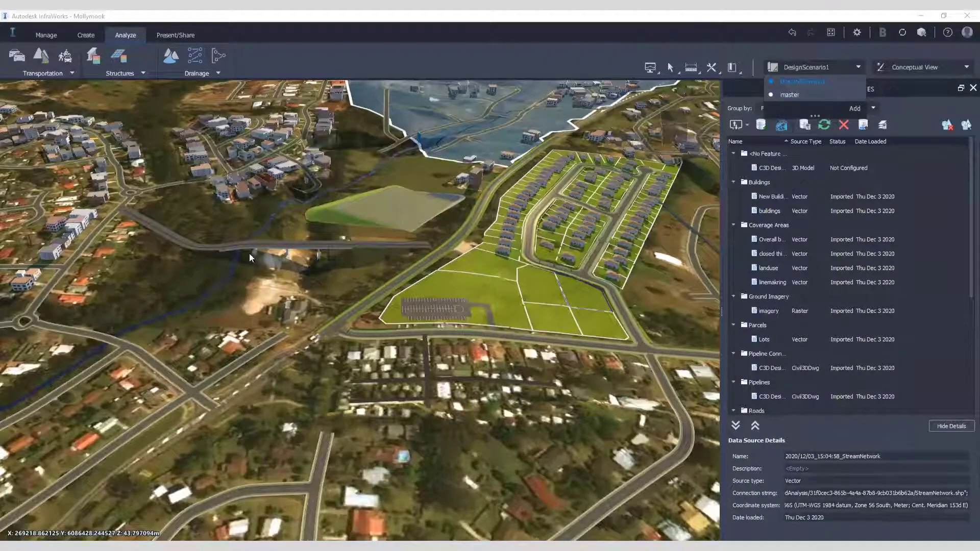
Switch to the master proposal and orbit around the existing site without the new development.
left_click(792, 95)
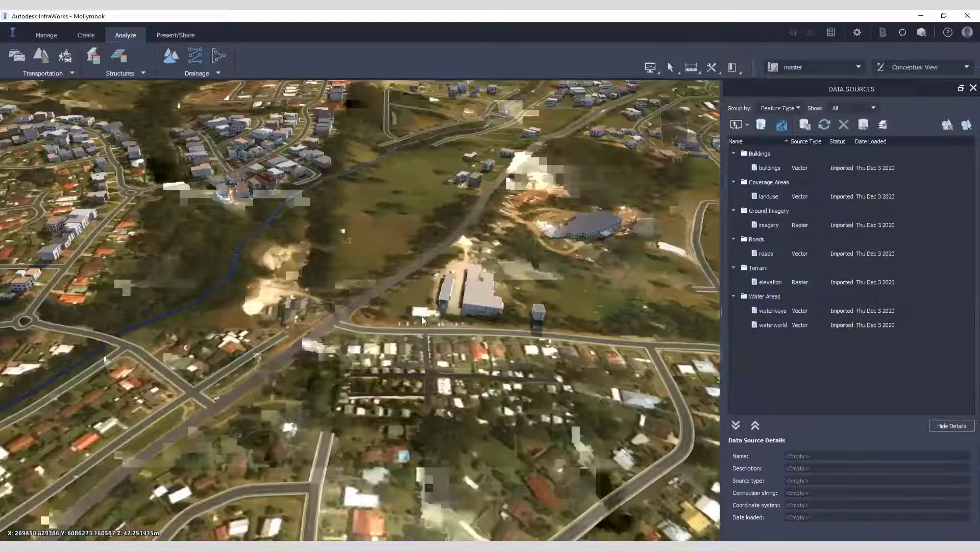
left_click_drag(423, 317, 511, 302)
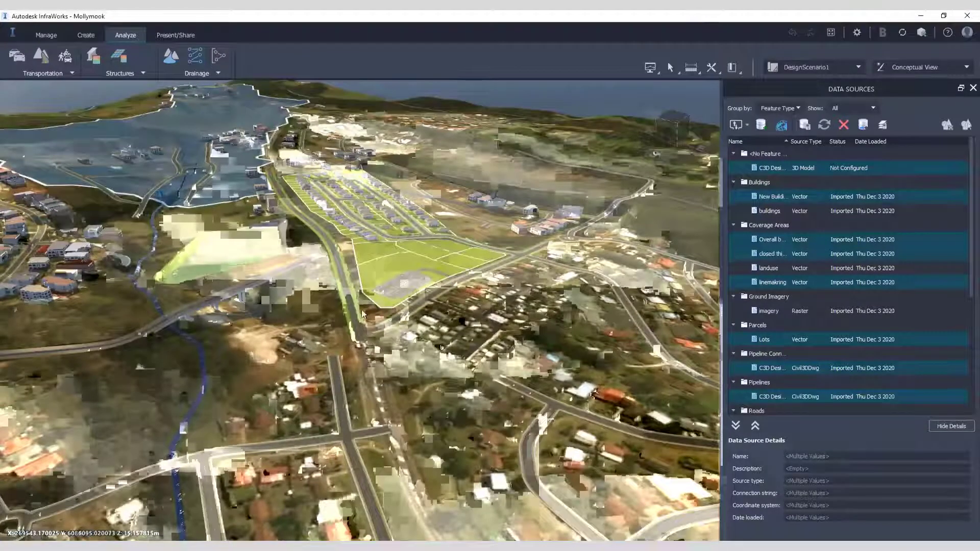
Zoom in on the bridge and show the list of data source types to add.
left_click_drag(323, 328, 230, 330)
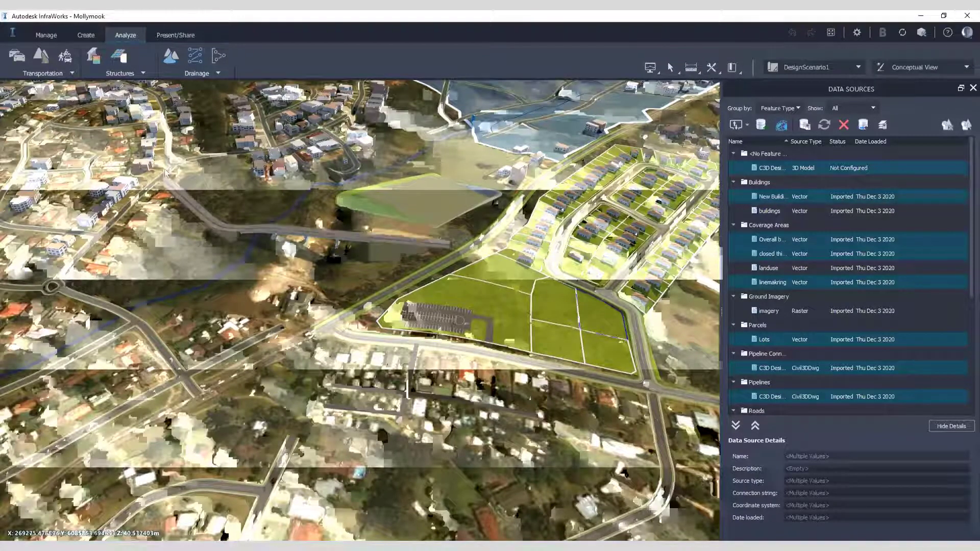
scroll(147, 150, "up", 2)
scroll(146, 150, "up", 3)
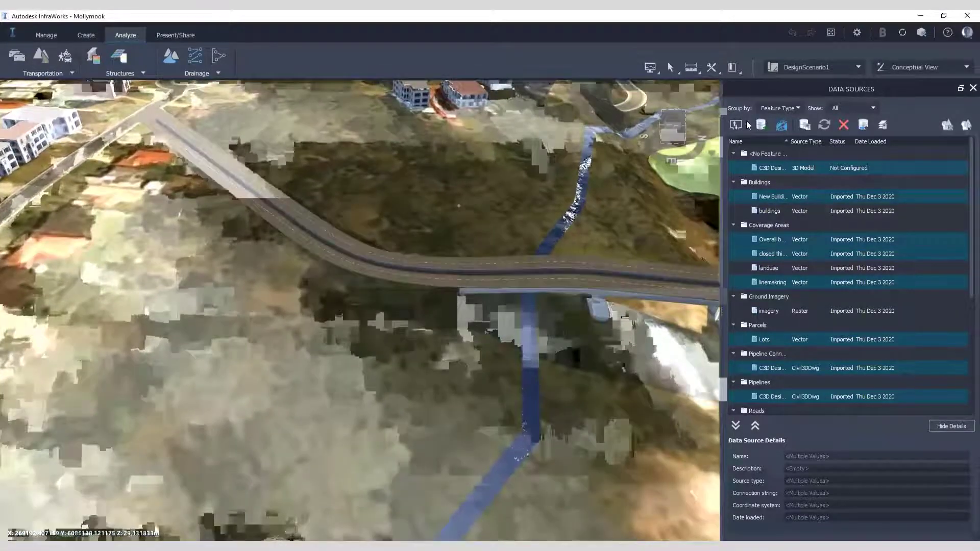
left_click(746, 125)
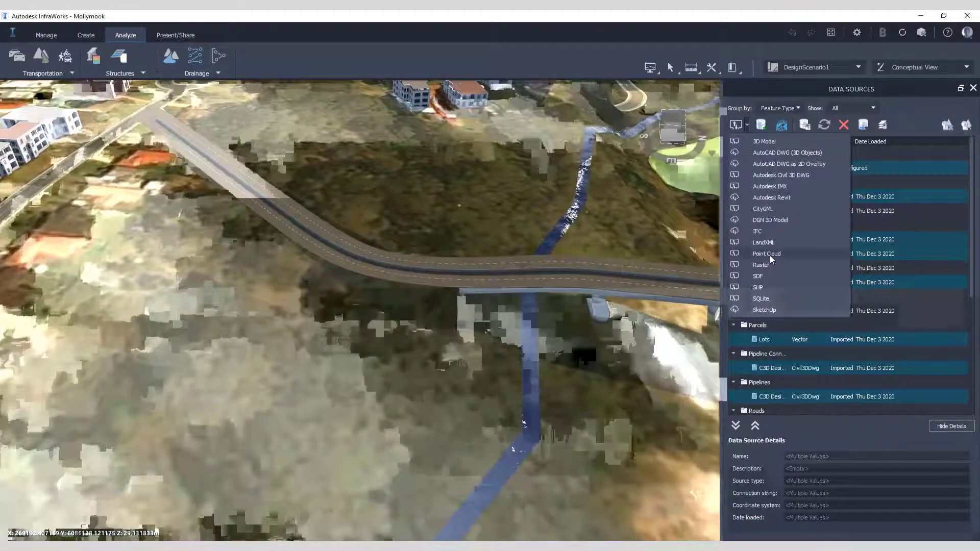